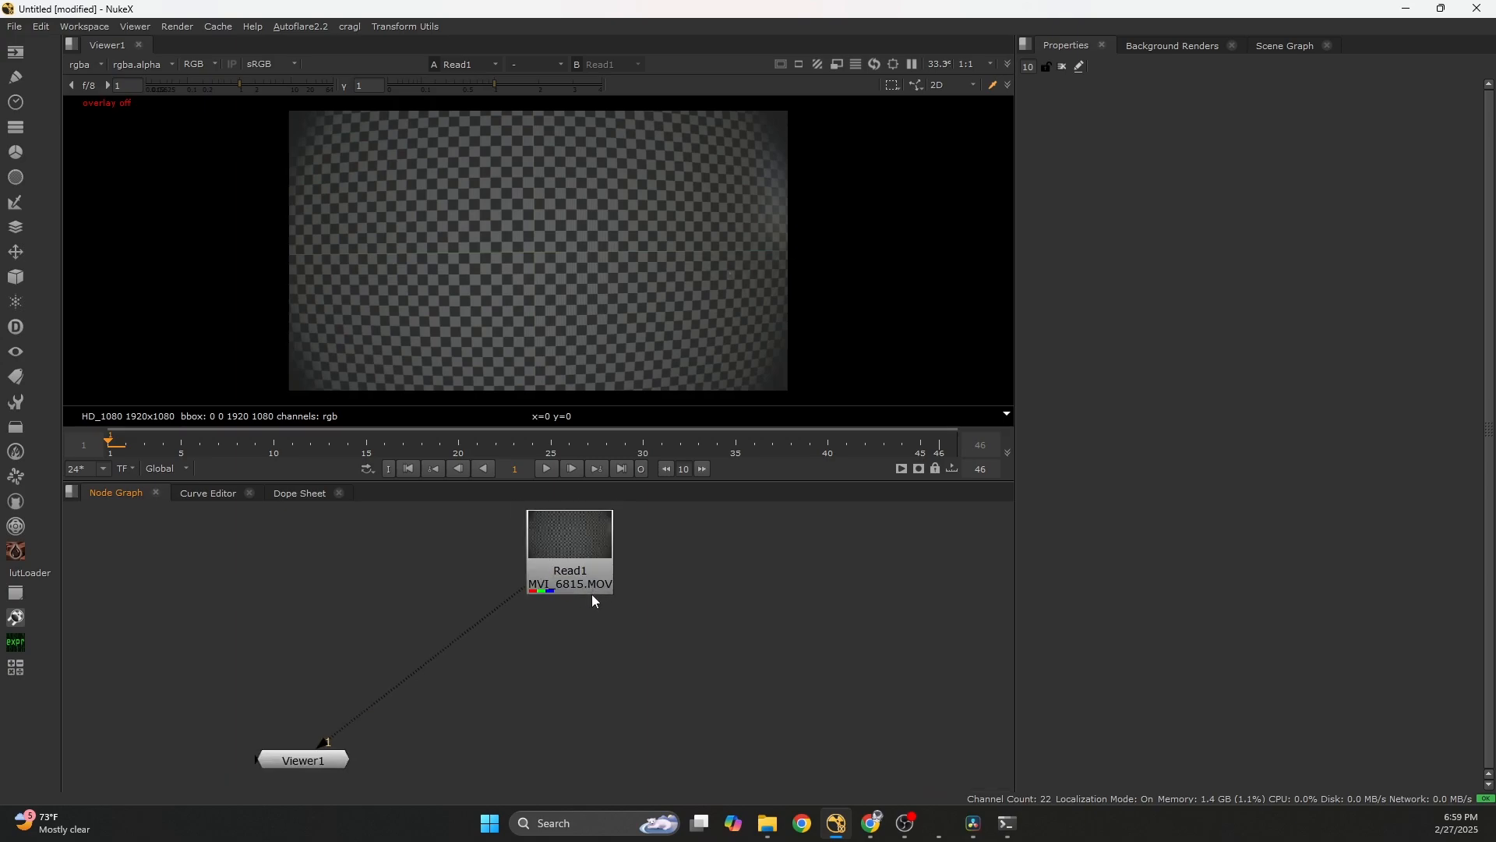
click(537, 586)
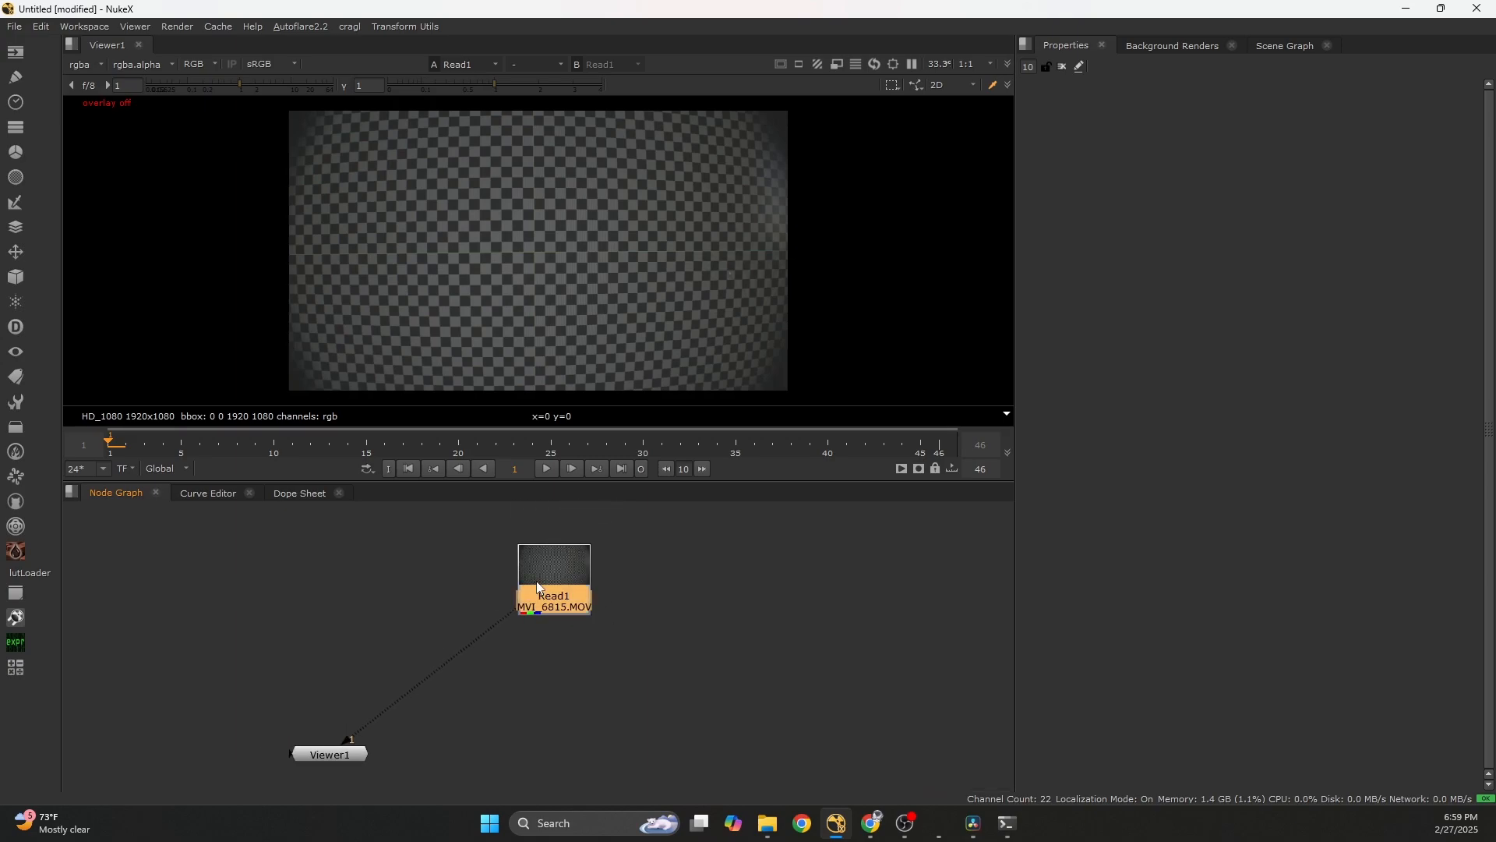
key(Tab)
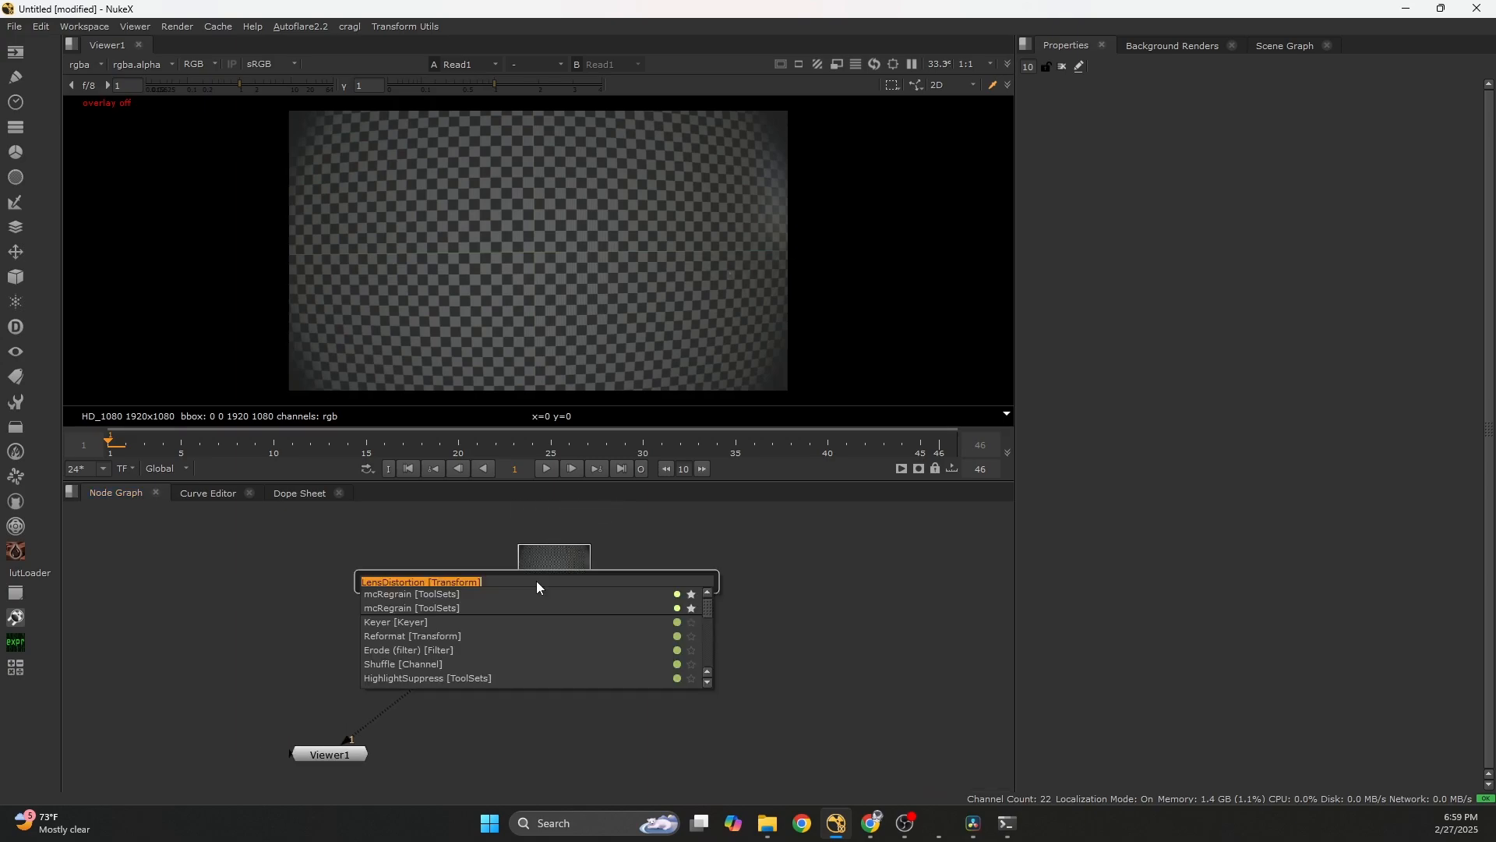
click(641, 511)
click(644, 515)
middle_drag(623, 587, 580, 602)
- Add a CheckerBoard node beside Read1, show it in the viewer, and reduce its size to 37.5
click(690, 620)
key(Tab)
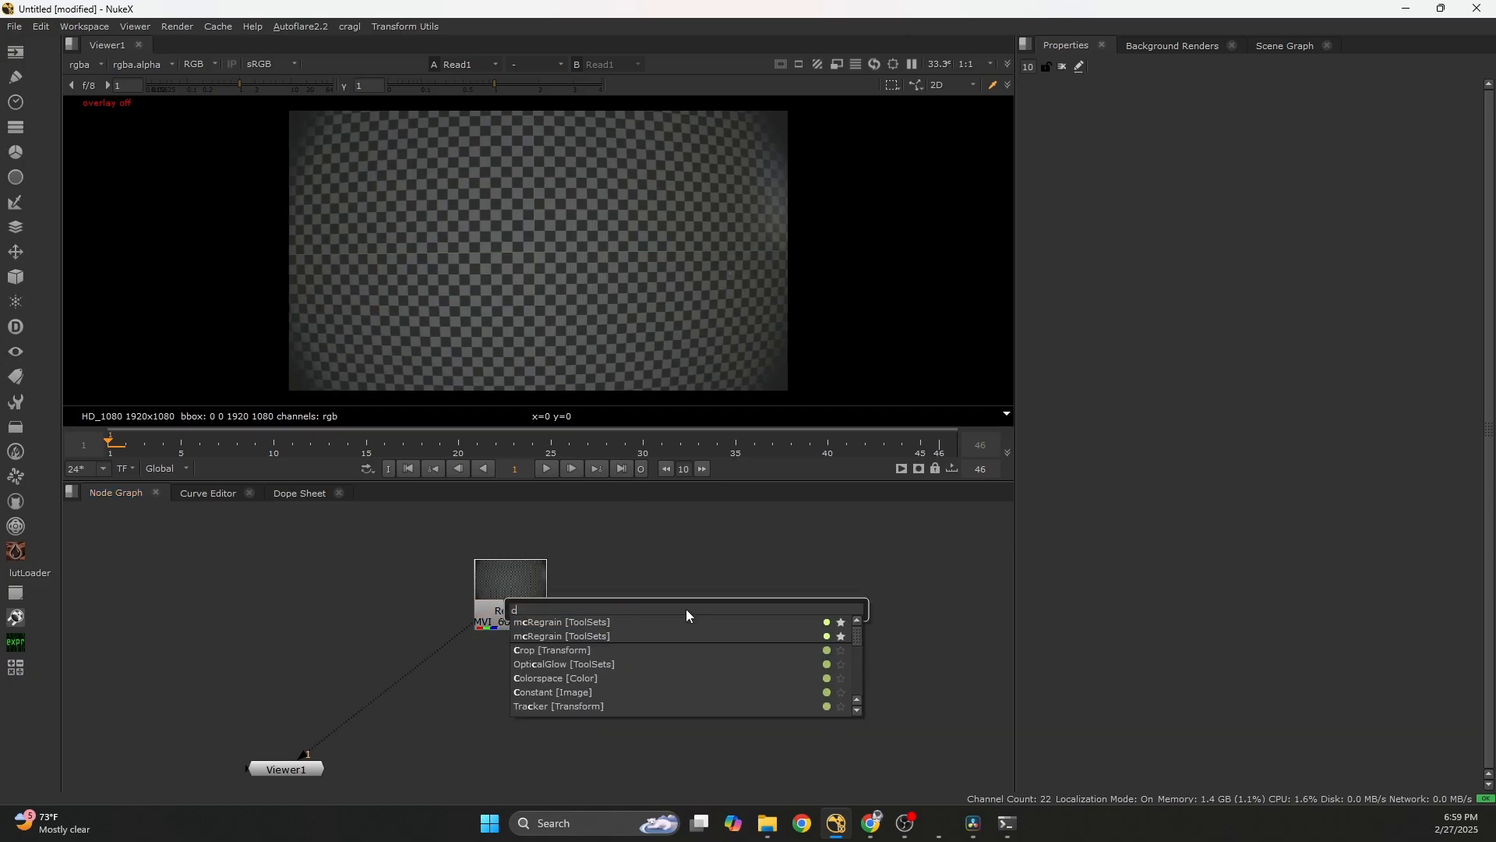
text(checkerbo)
key(Return)
key(1)
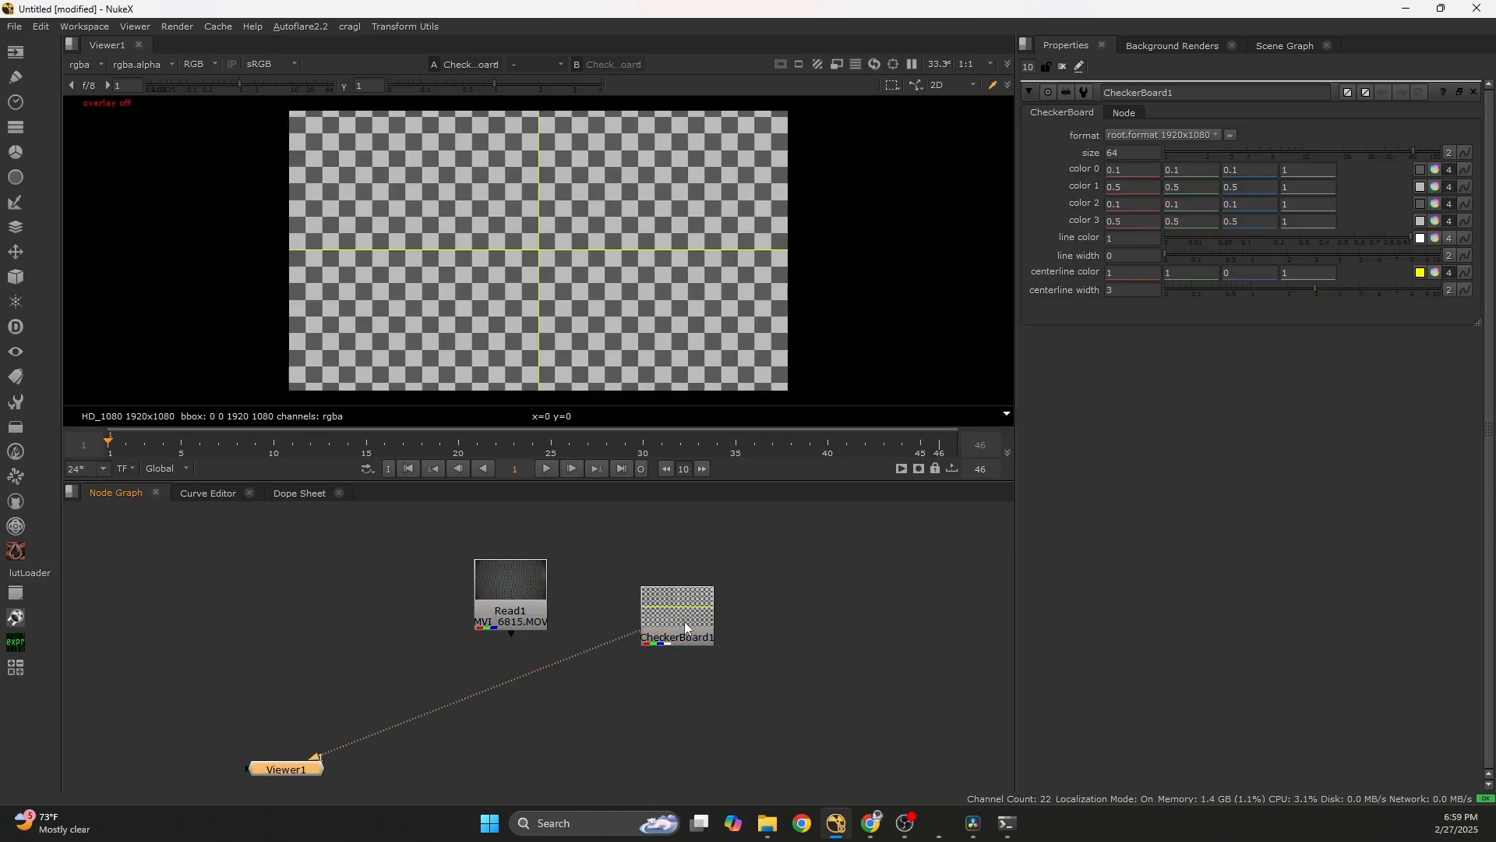
drag(1413, 152, 1384, 153)
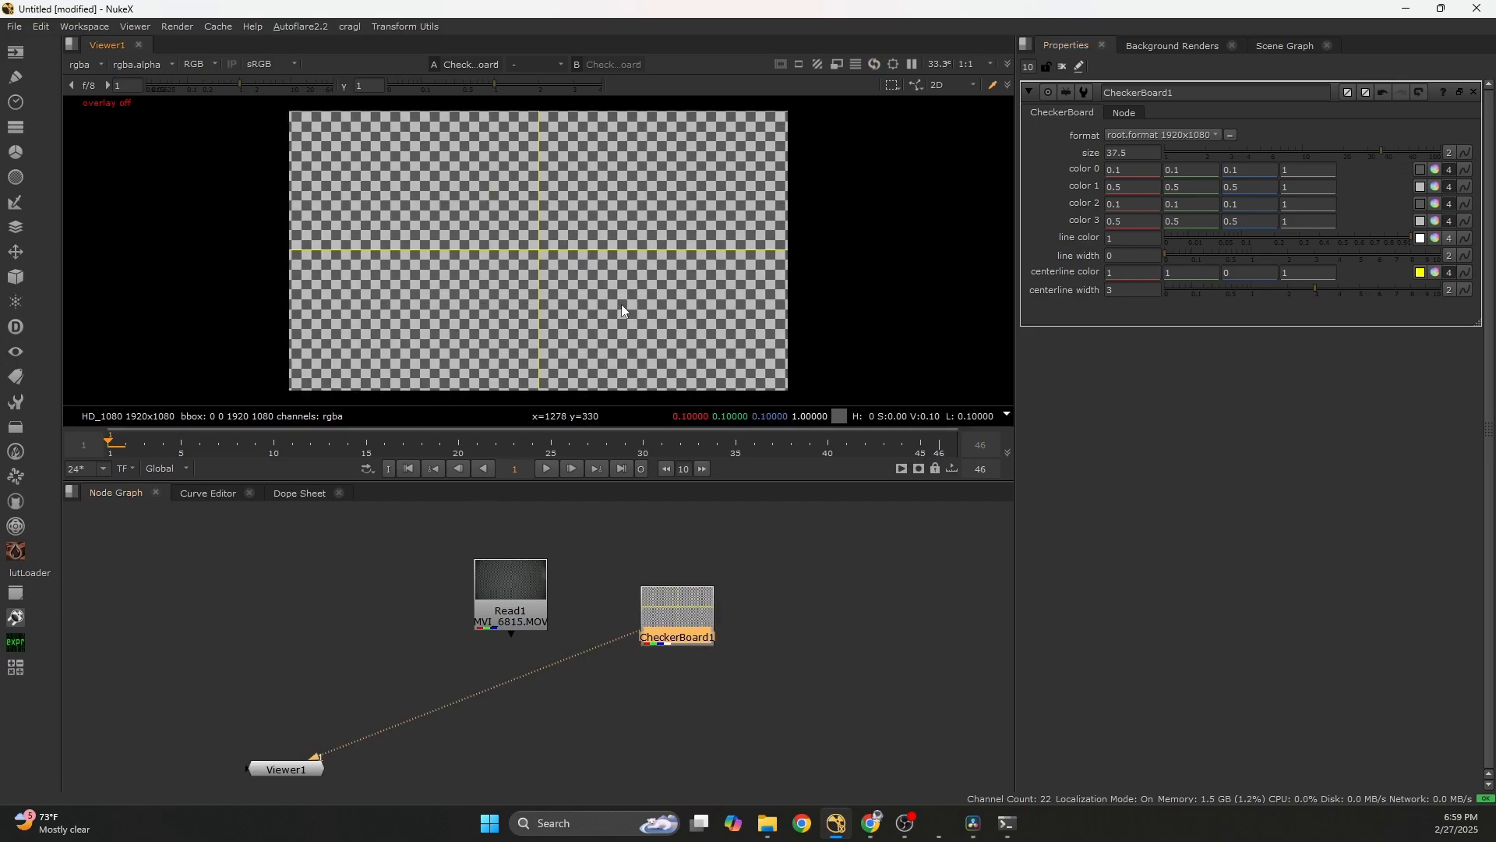
- Compare the generated checkerboard with the Read1 footage in the full-screen viewer
key(space)
key(f)
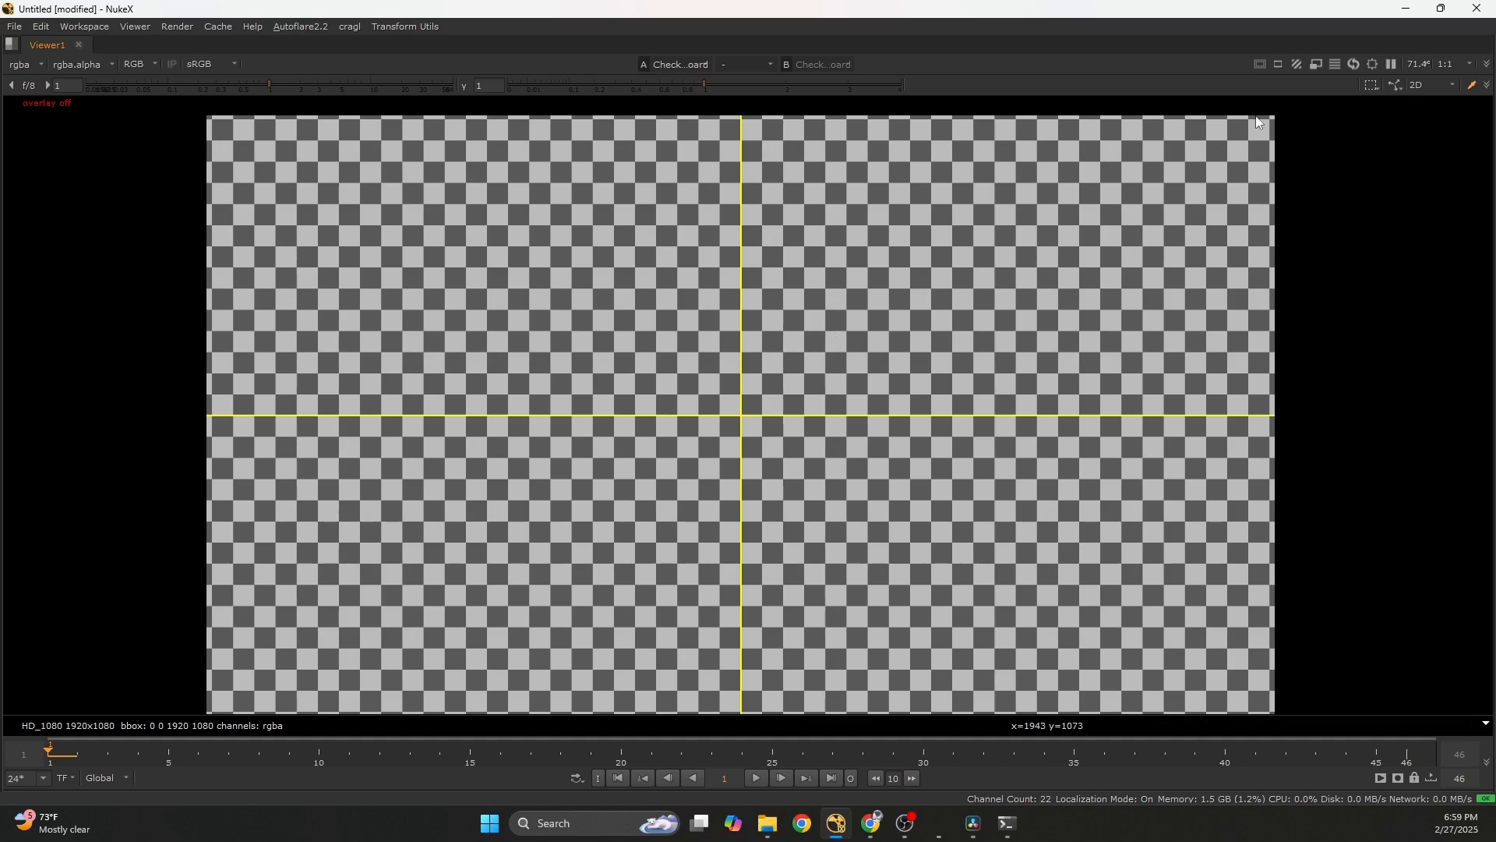
key(space)
click(538, 601)
key(1)
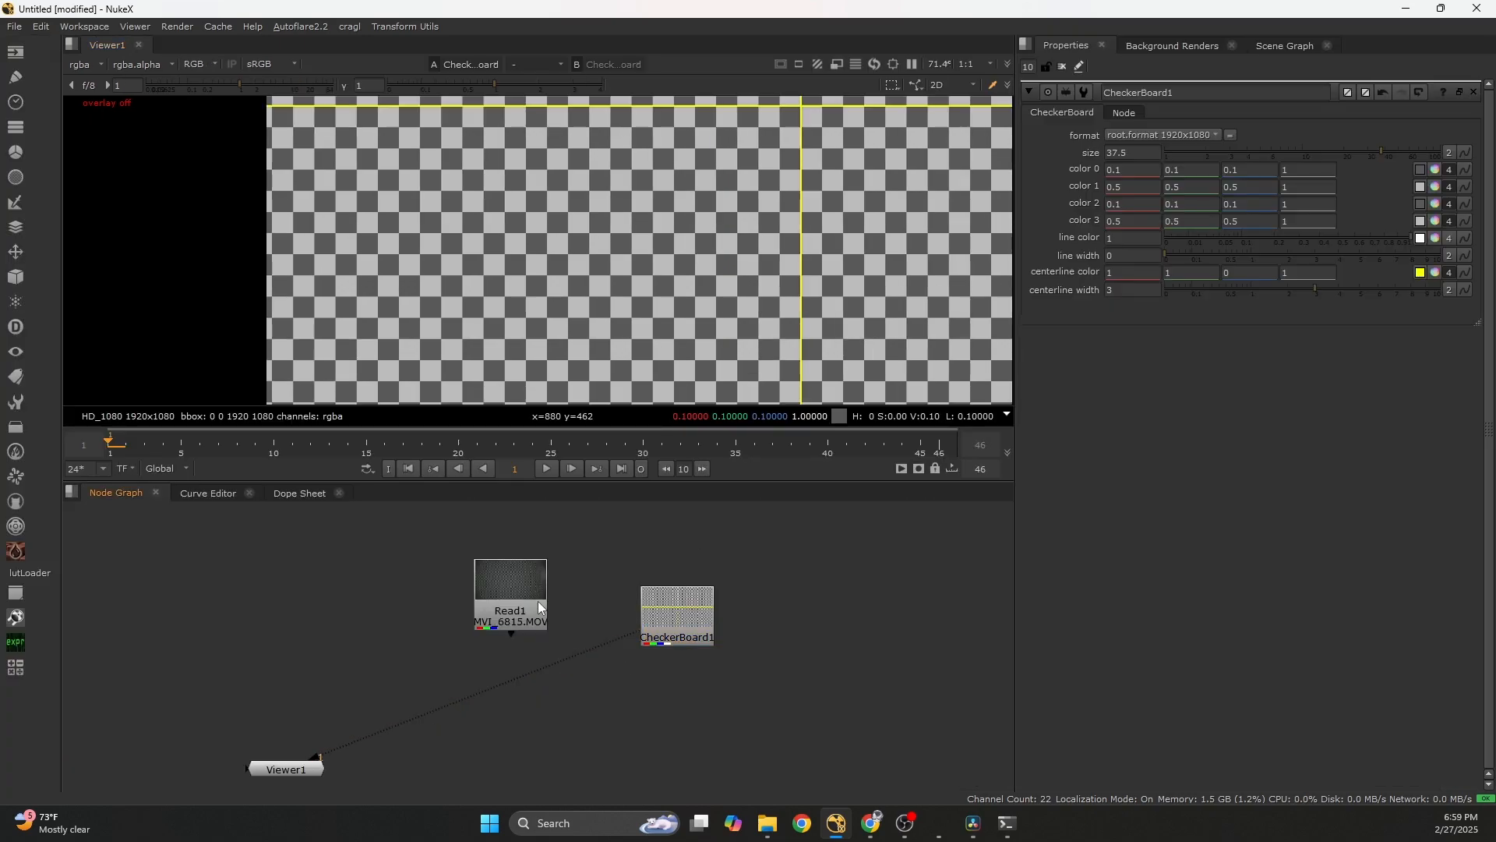
key(space)
key(minus)
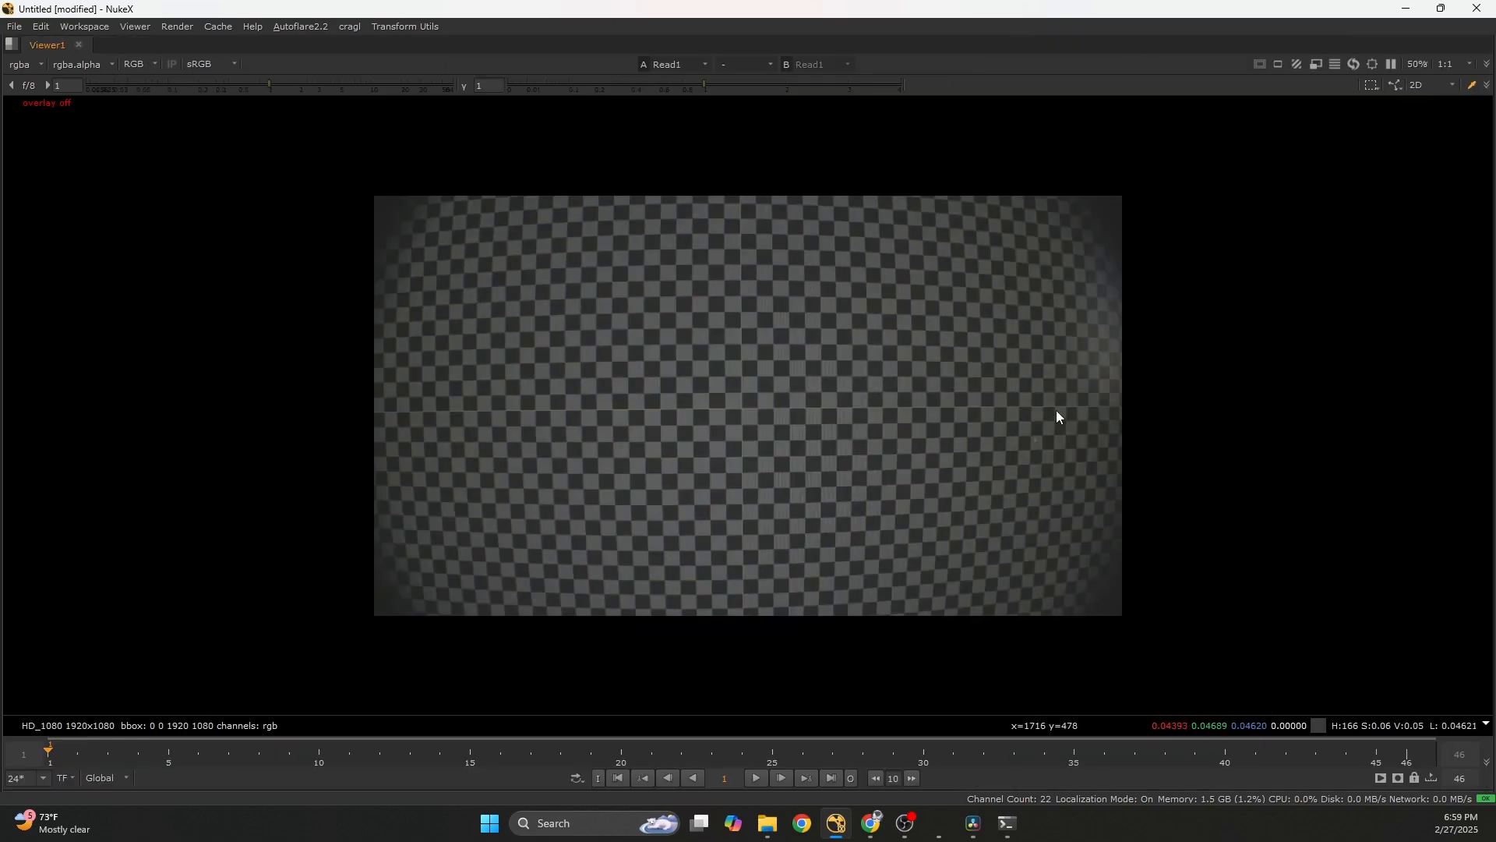
key(space)
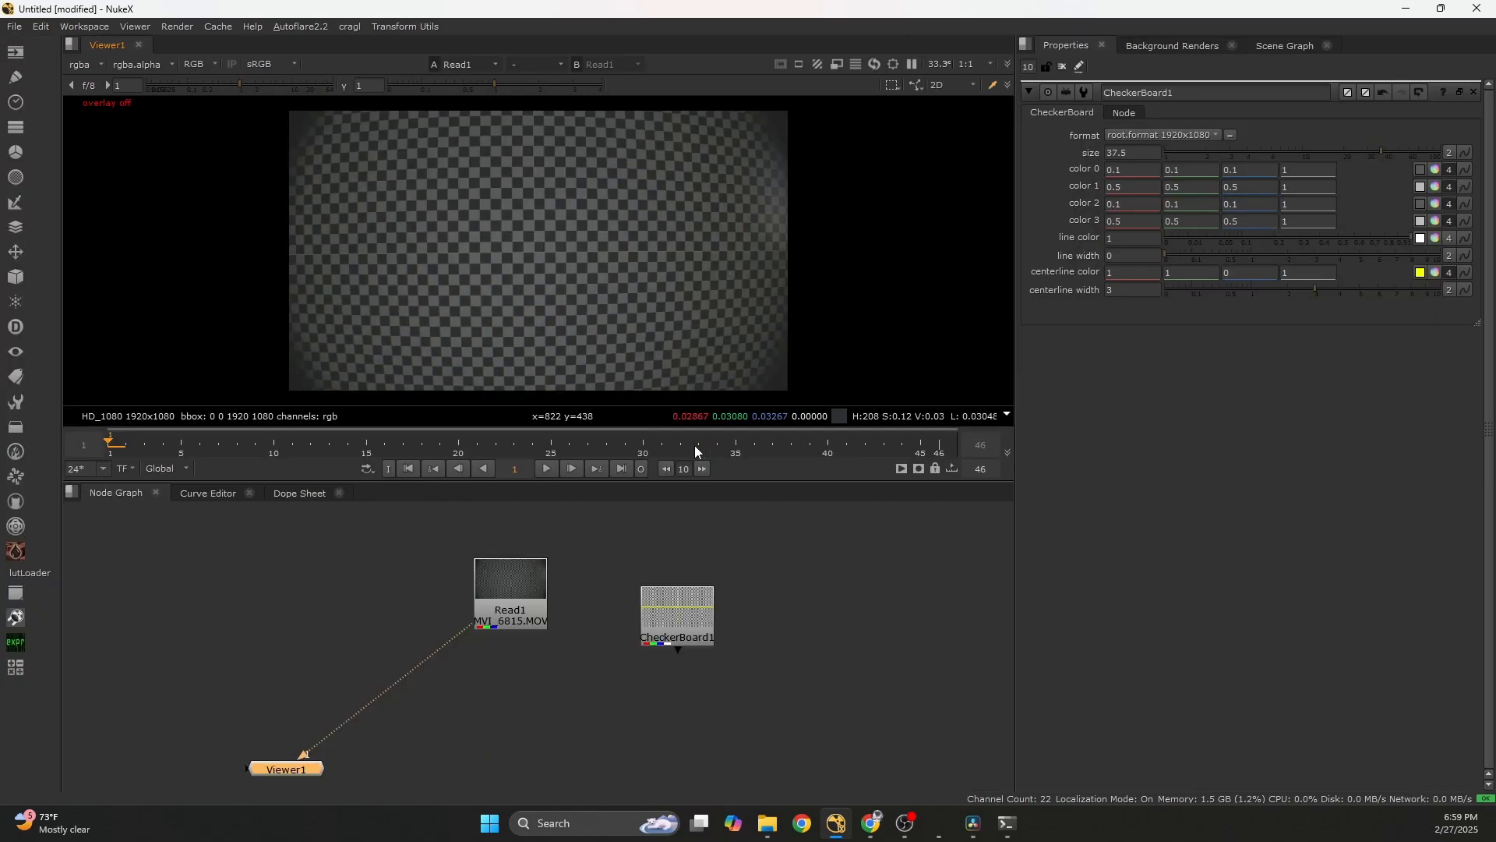
- Delete the CheckerBoard node from the node graph
click(586, 679)
click(666, 633)
key(Delete)
- Add a LensDistortion node after Read1 and place it slightly lower beneath the footage node
middle_drag(493, 607, 552, 620)
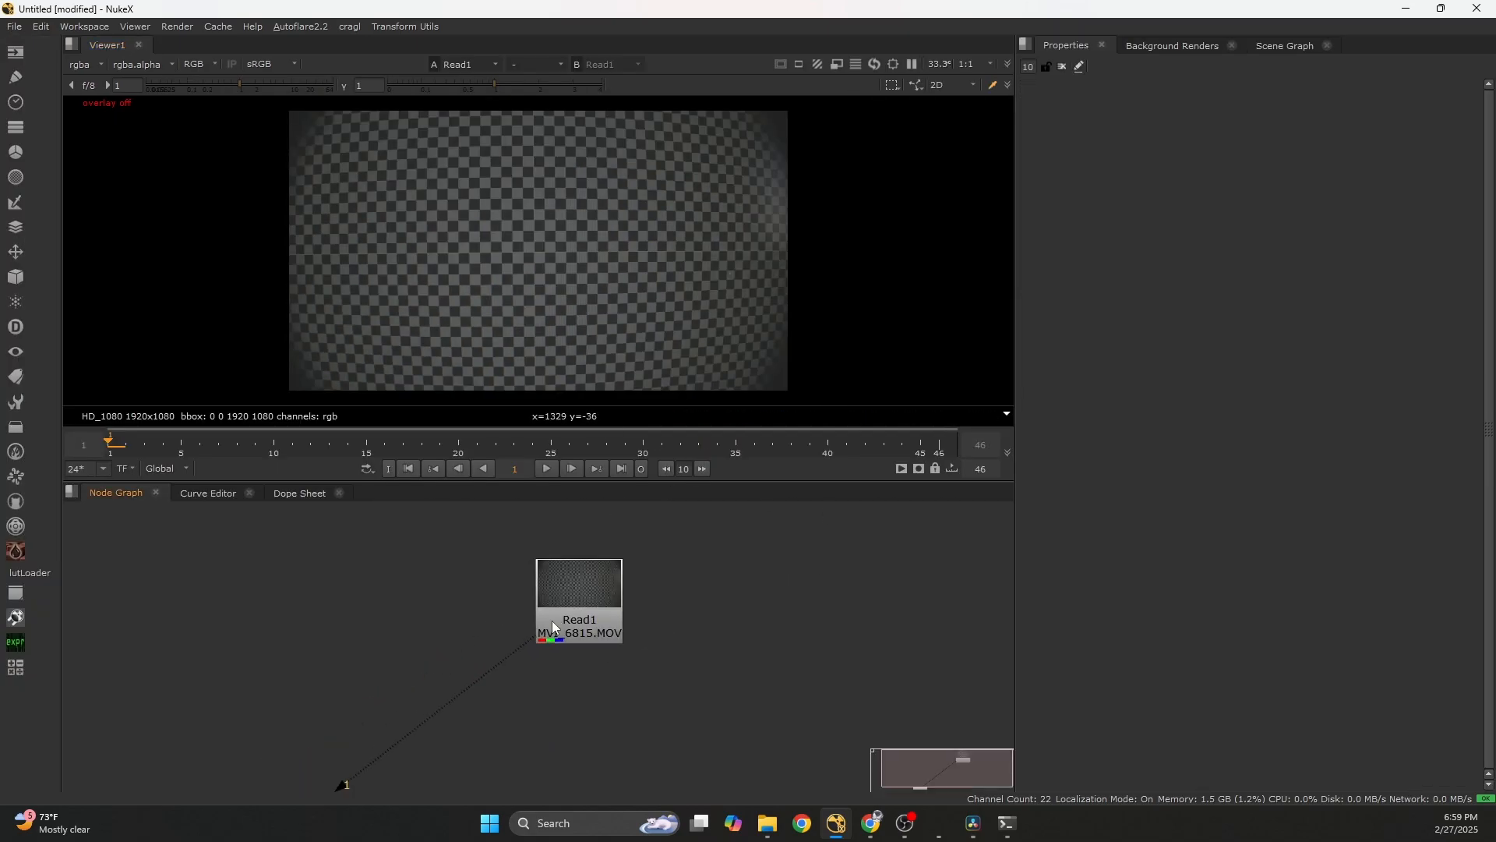
click(555, 613)
key(Tab)
text(lensdis)
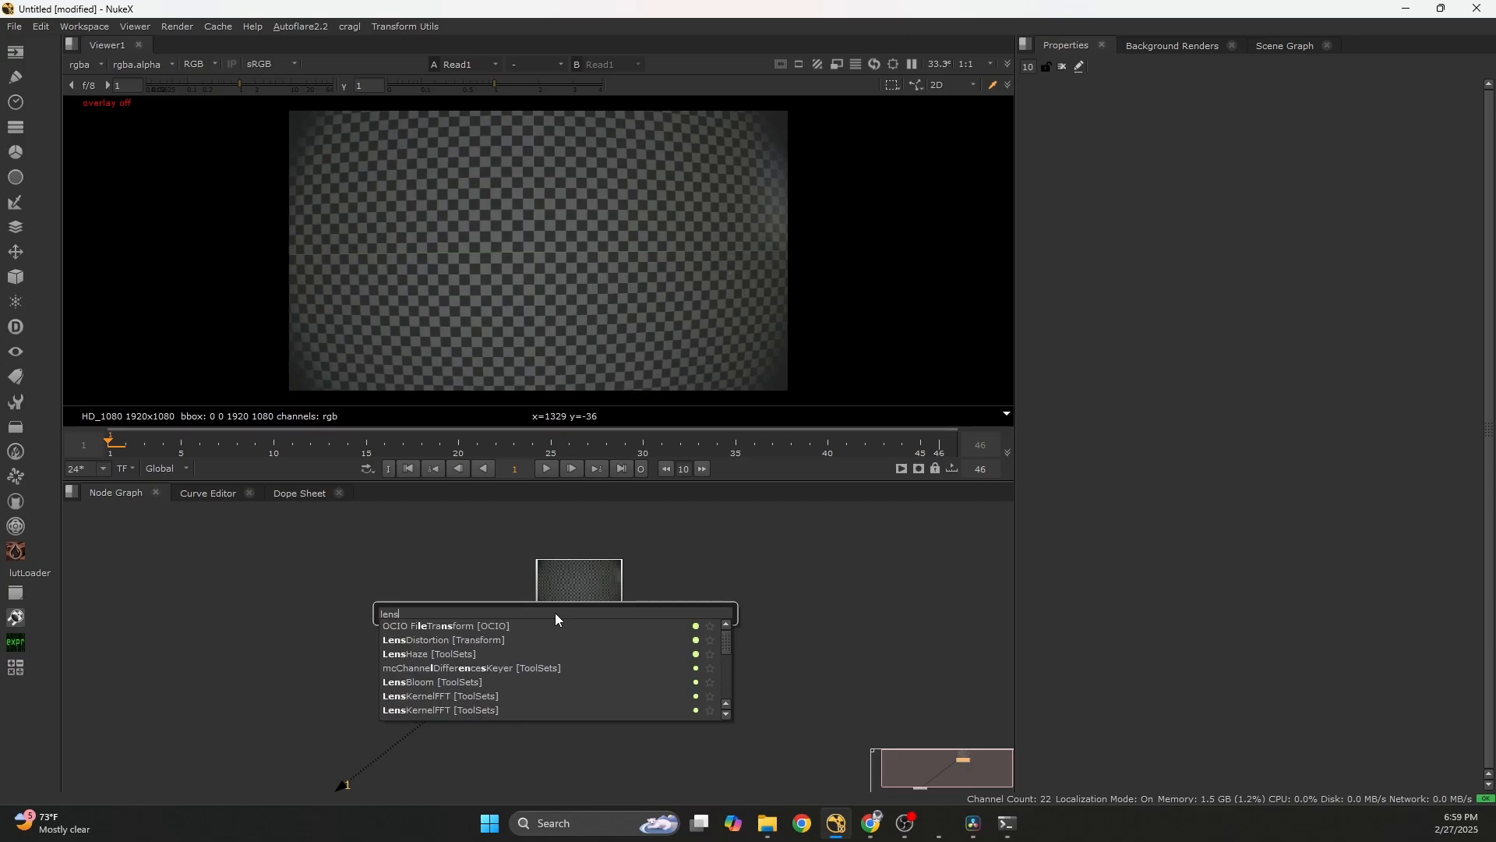
key(Return)
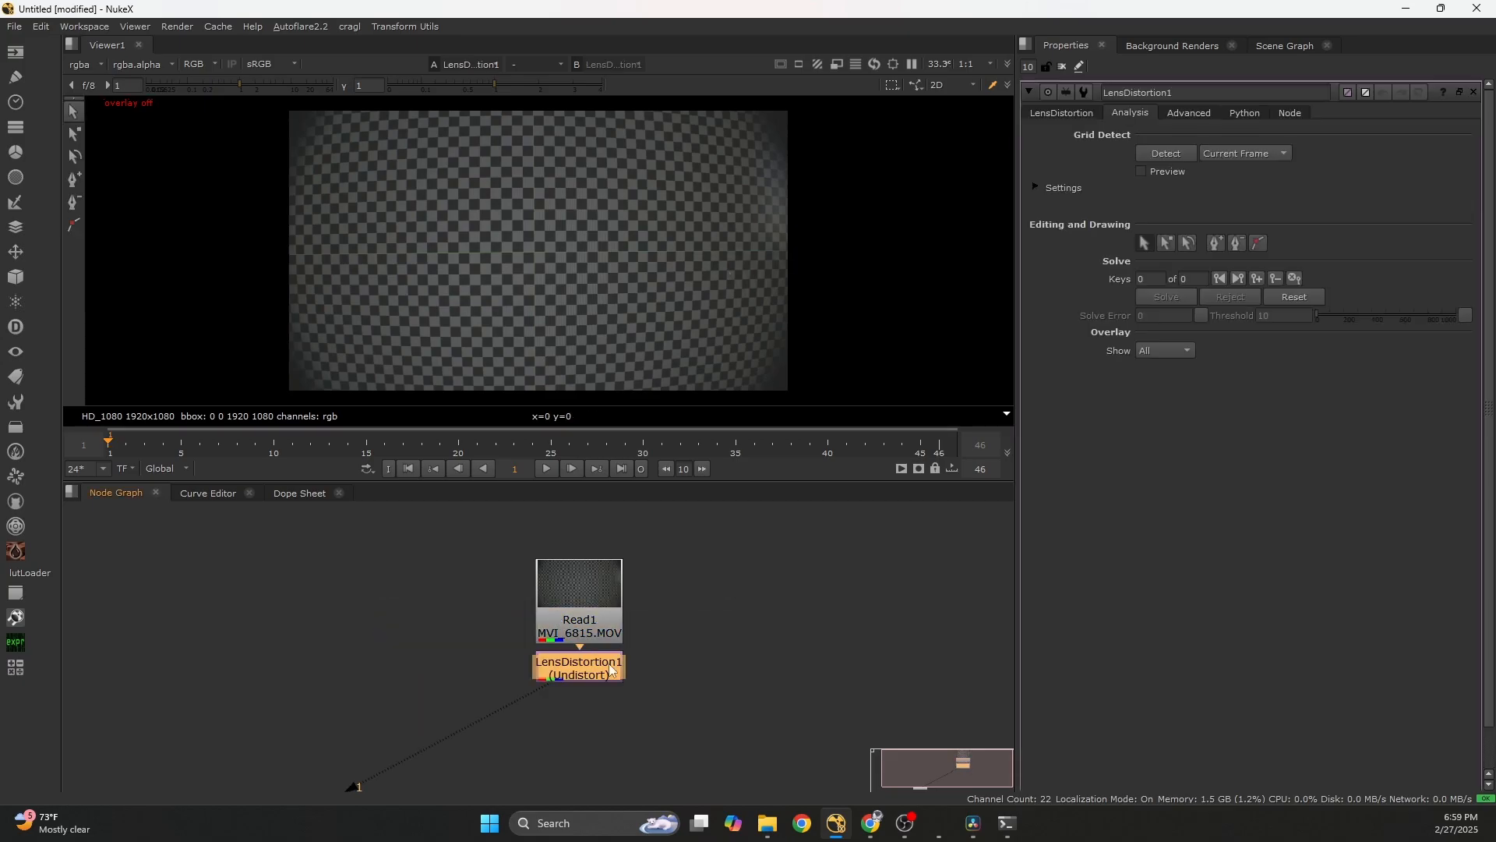
drag(604, 671, 602, 689)
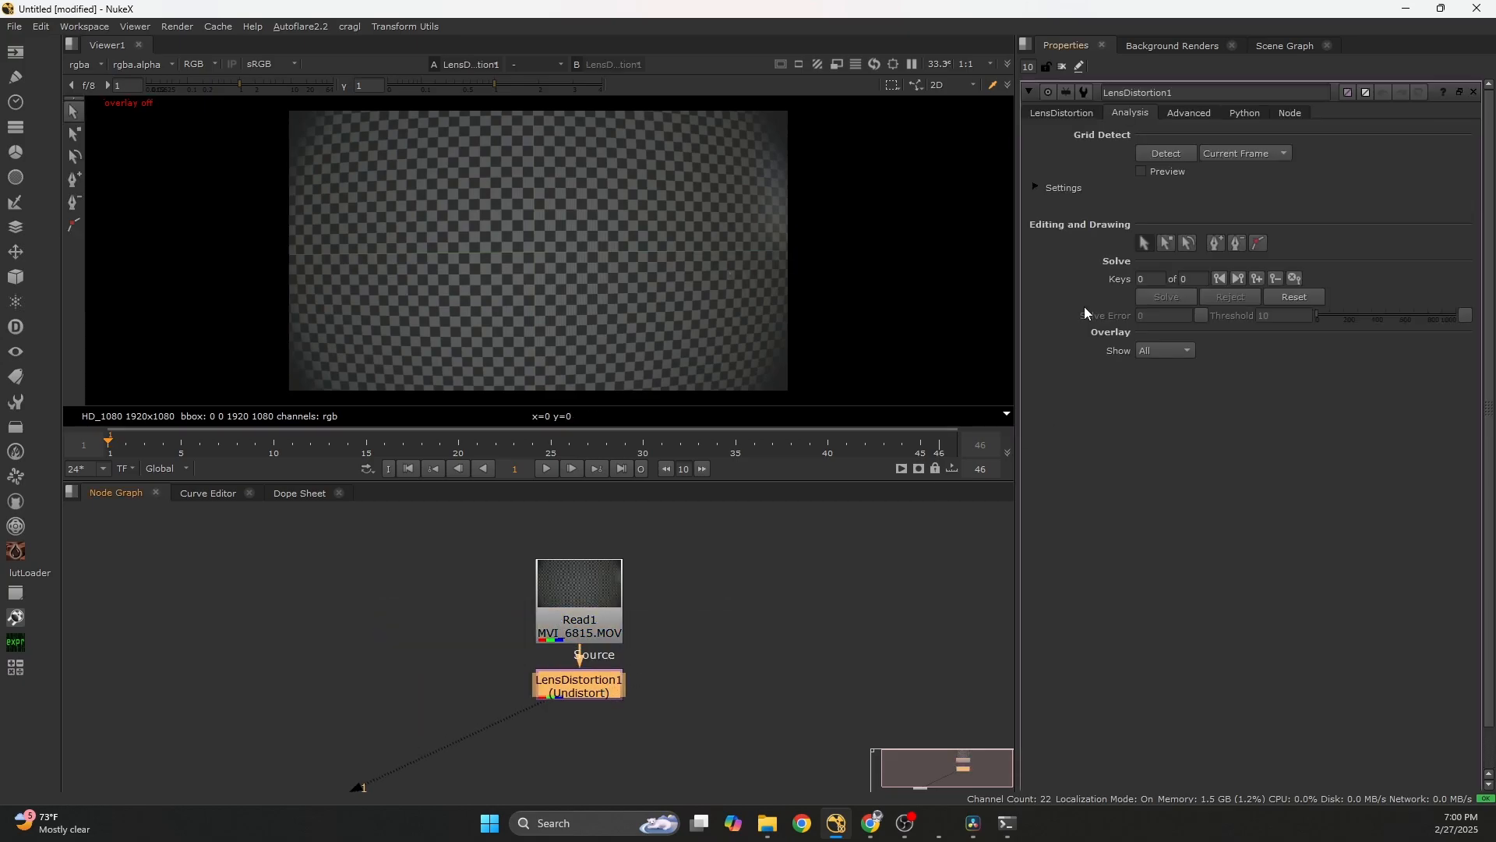
- With the viewer overlay shown, detect the checker grid on the current frame and solve the lens distortion
click(1098, 110)
click(1133, 112)
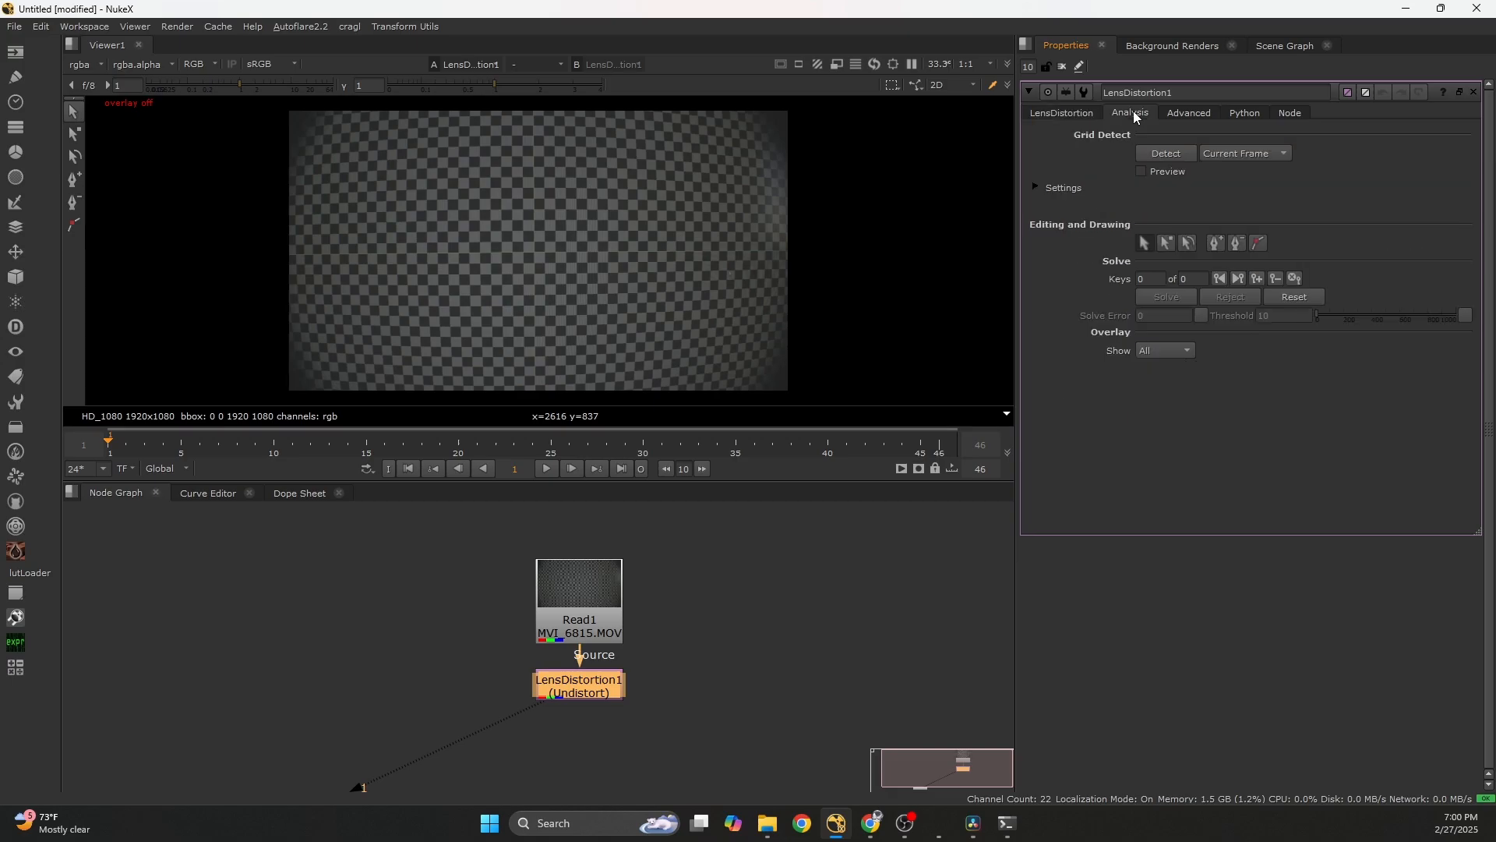
key(q)
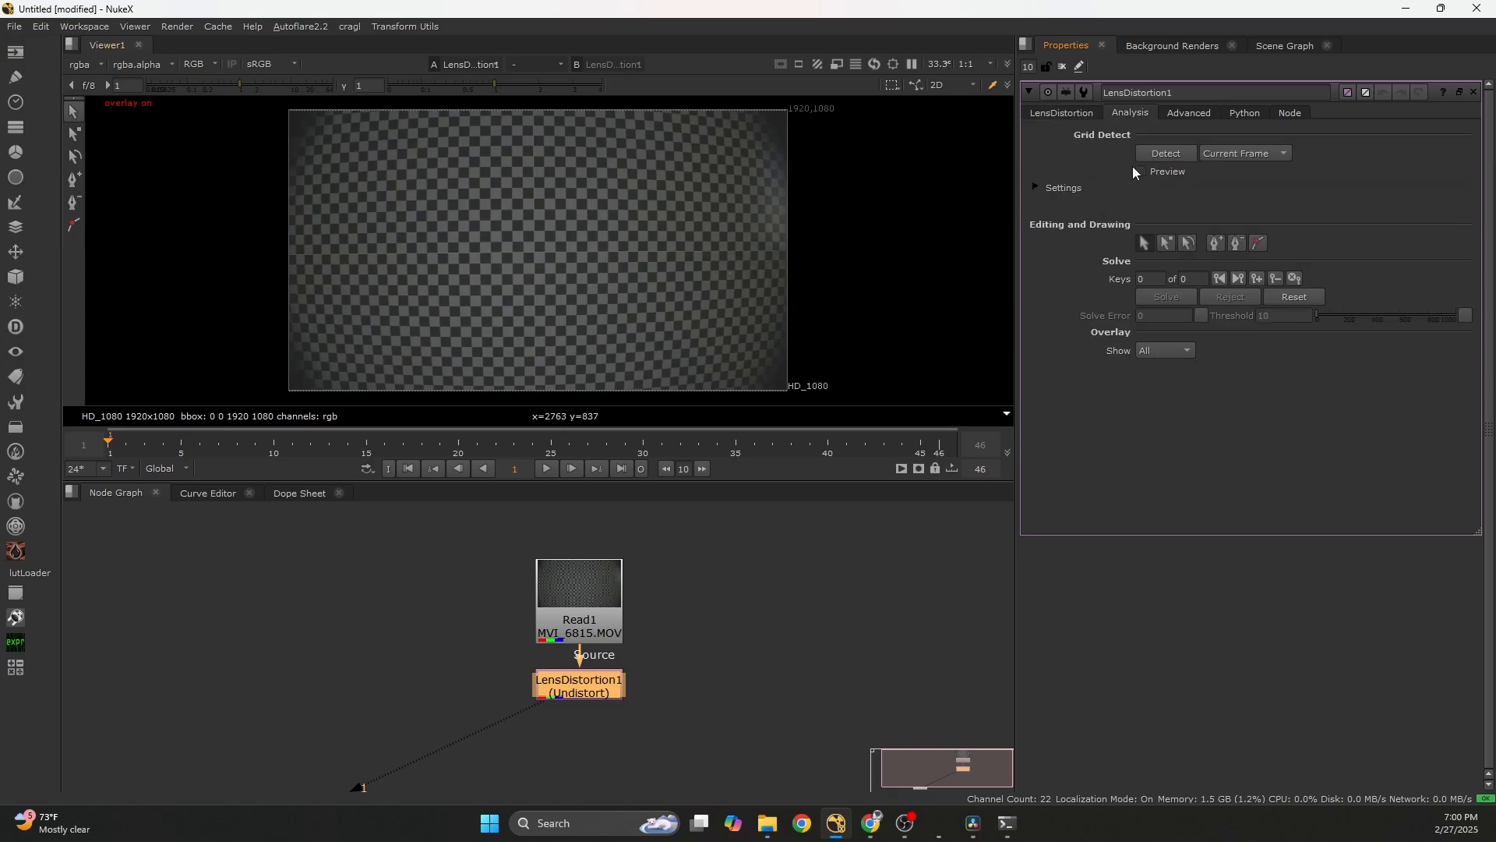
click(1185, 149)
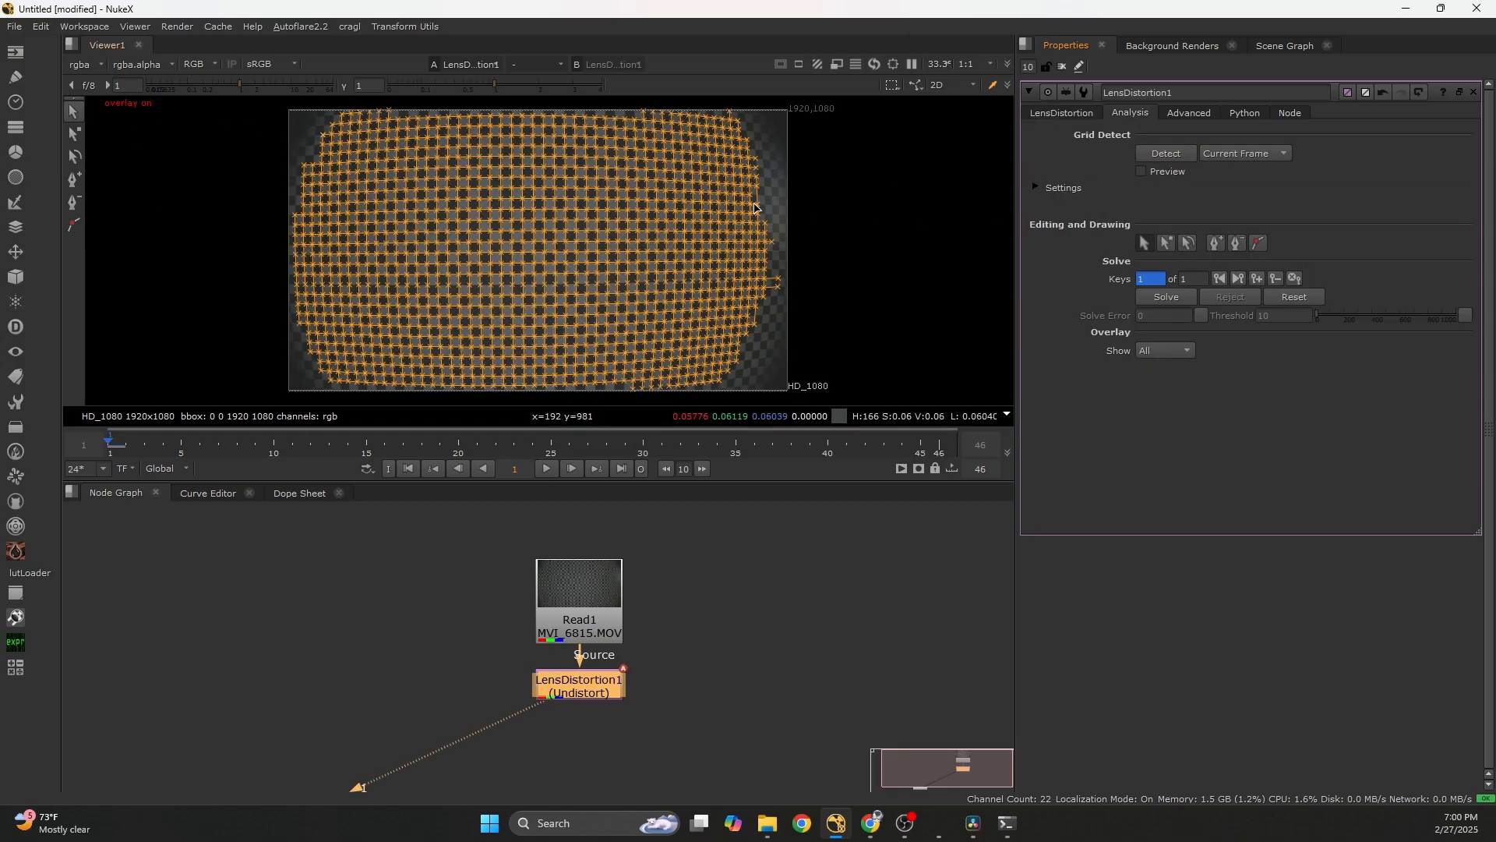
click(1152, 294)
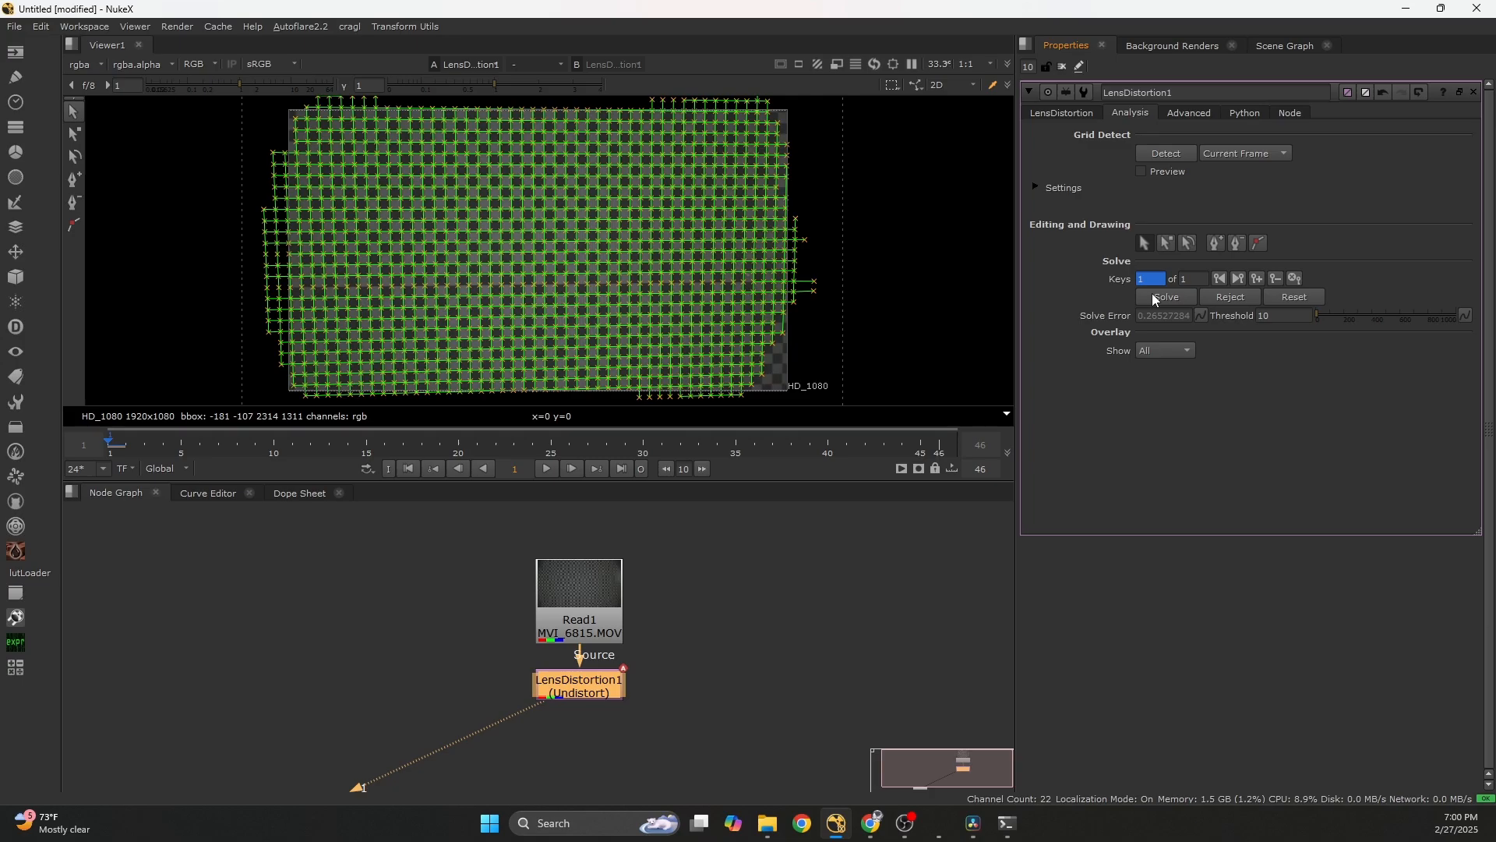
- Hide the viewer overlay and toggle the LensDistortion node off and on to compare the original and undistorted footage
key(q)
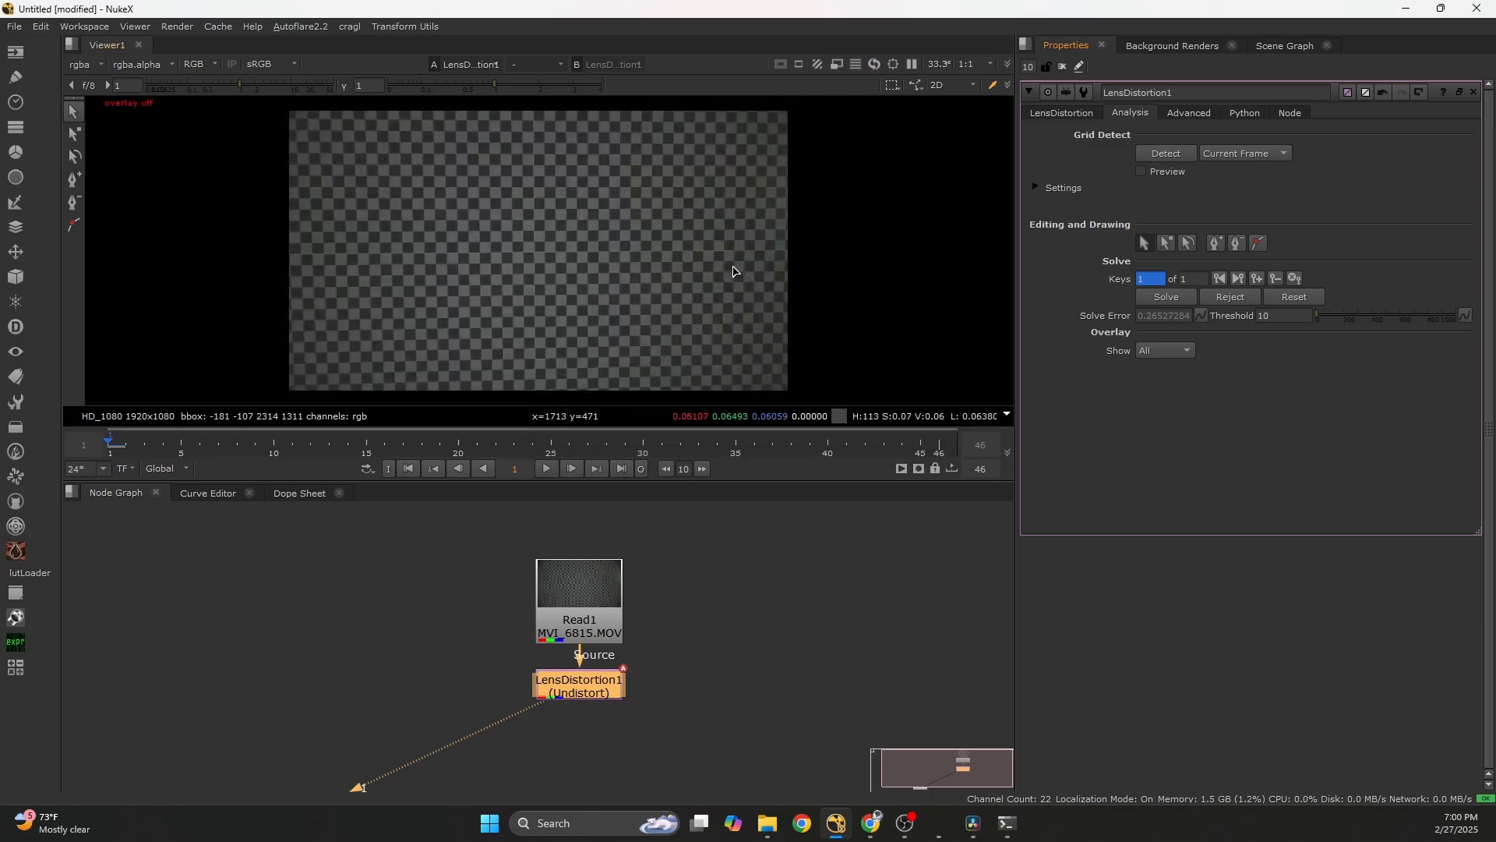
key(d)
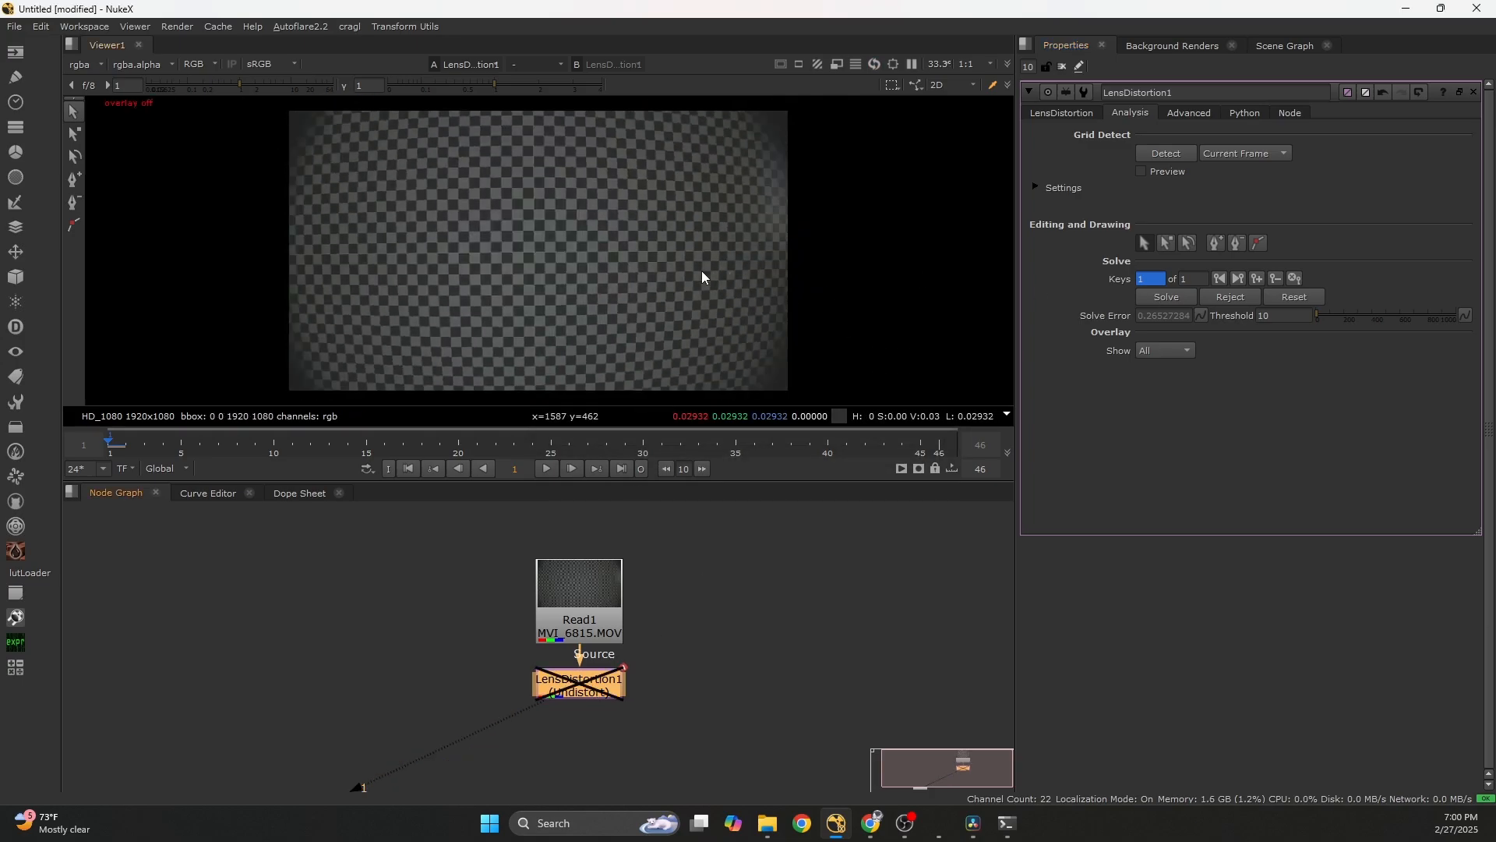
key(d)
key(d)
key(d)
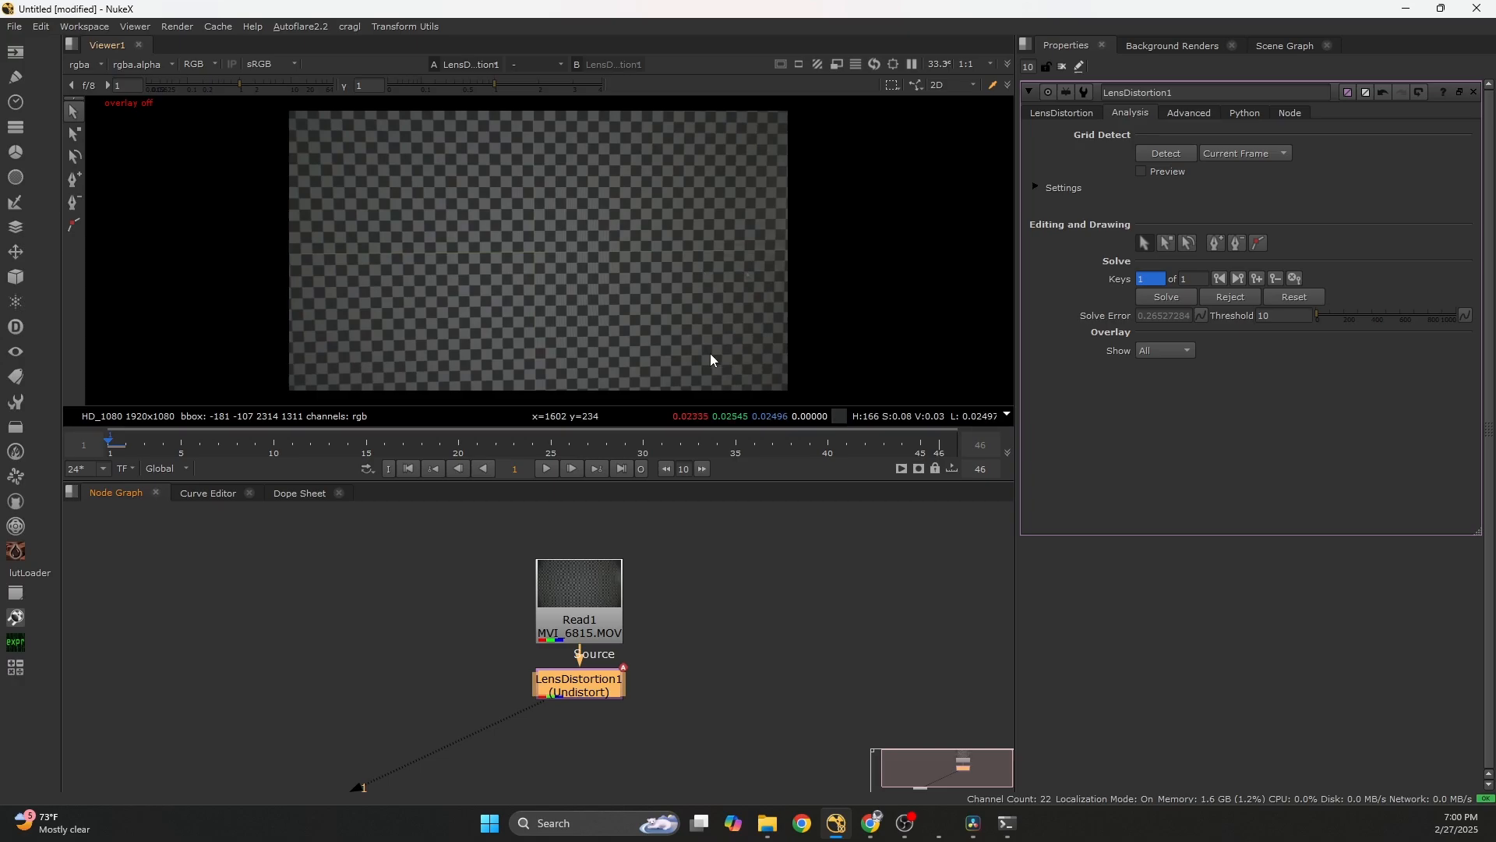
- Make the viewer pane slightly taller and move the Viewer1 node closer to the LensDistortion node
click(694, 564)
drag(712, 483, 715, 495)
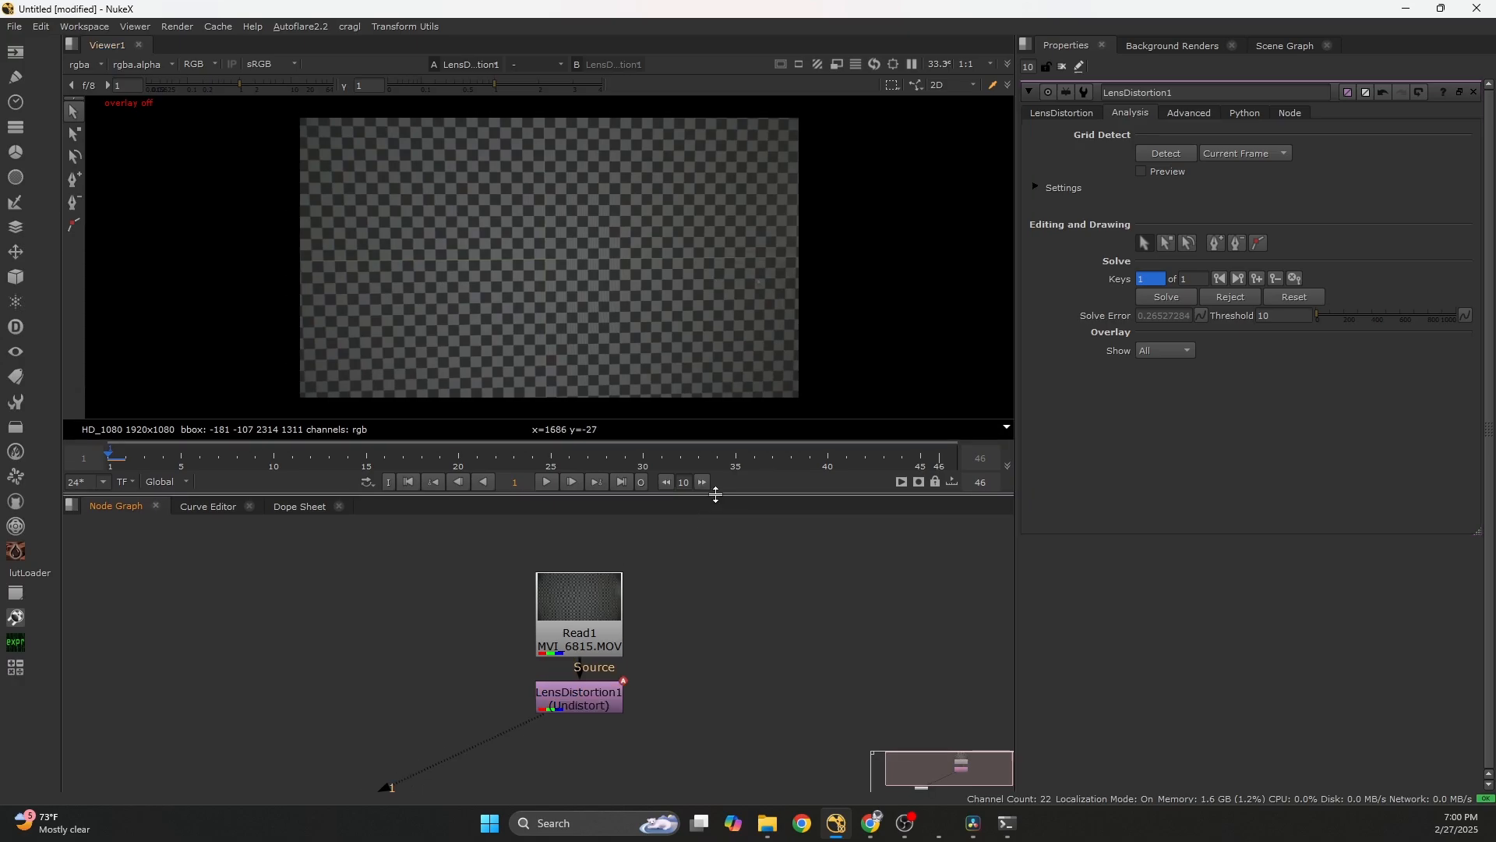
scroll(694, 589, down, 1)
middle_drag(703, 609, 658, 590)
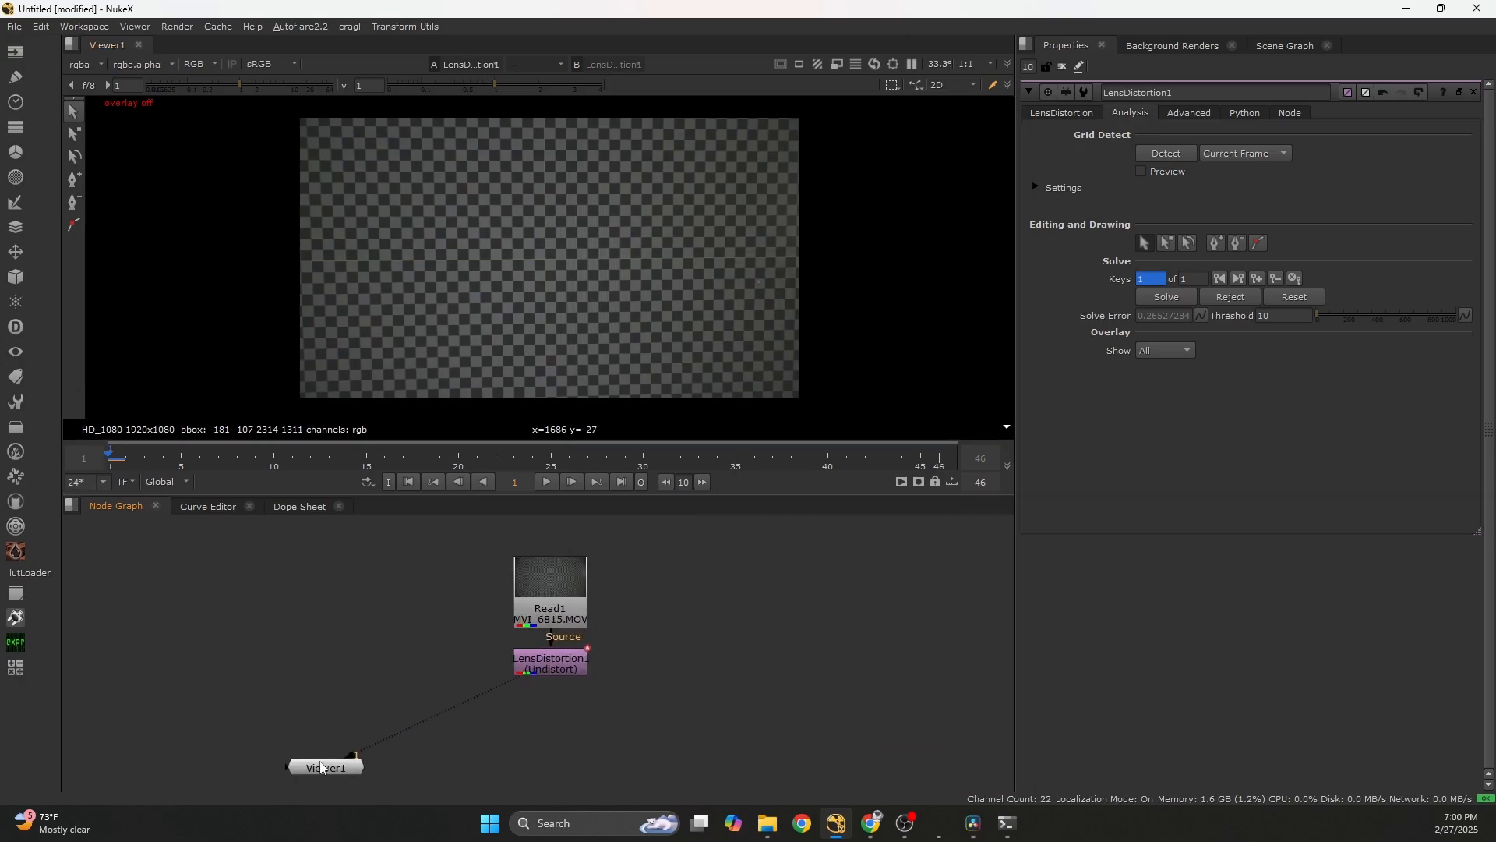
drag(321, 767, 408, 715)
click(421, 667)
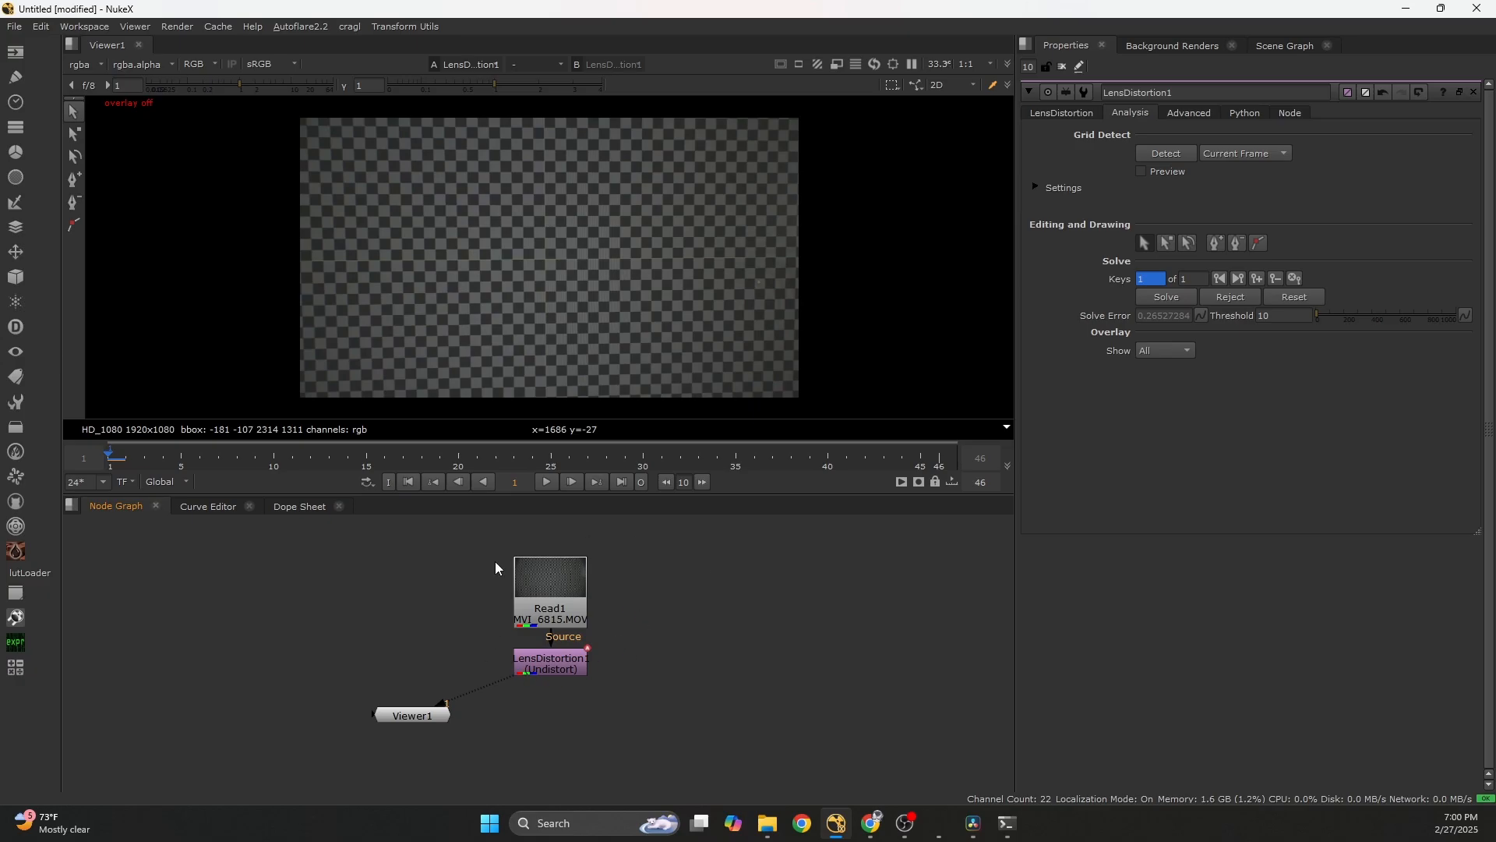
scroll(731, 558, up, 2)
middle_drag(546, 609, 639, 605)
scroll(588, 589, down, 1)
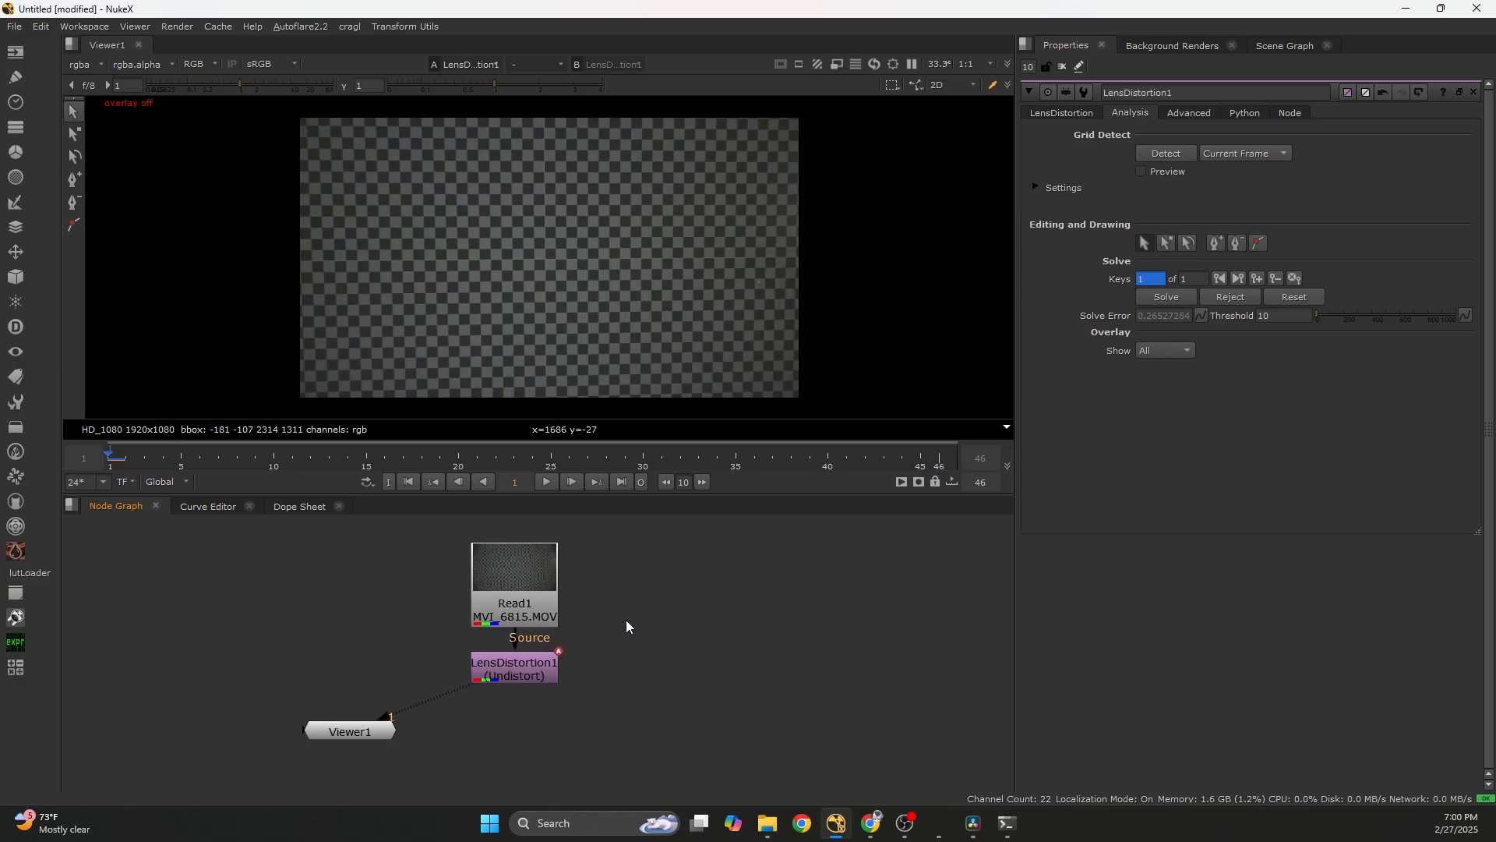
- Disable and re-enable the LensDistortion node to check the correction once more, then deselect it
click(547, 666)
key(d)
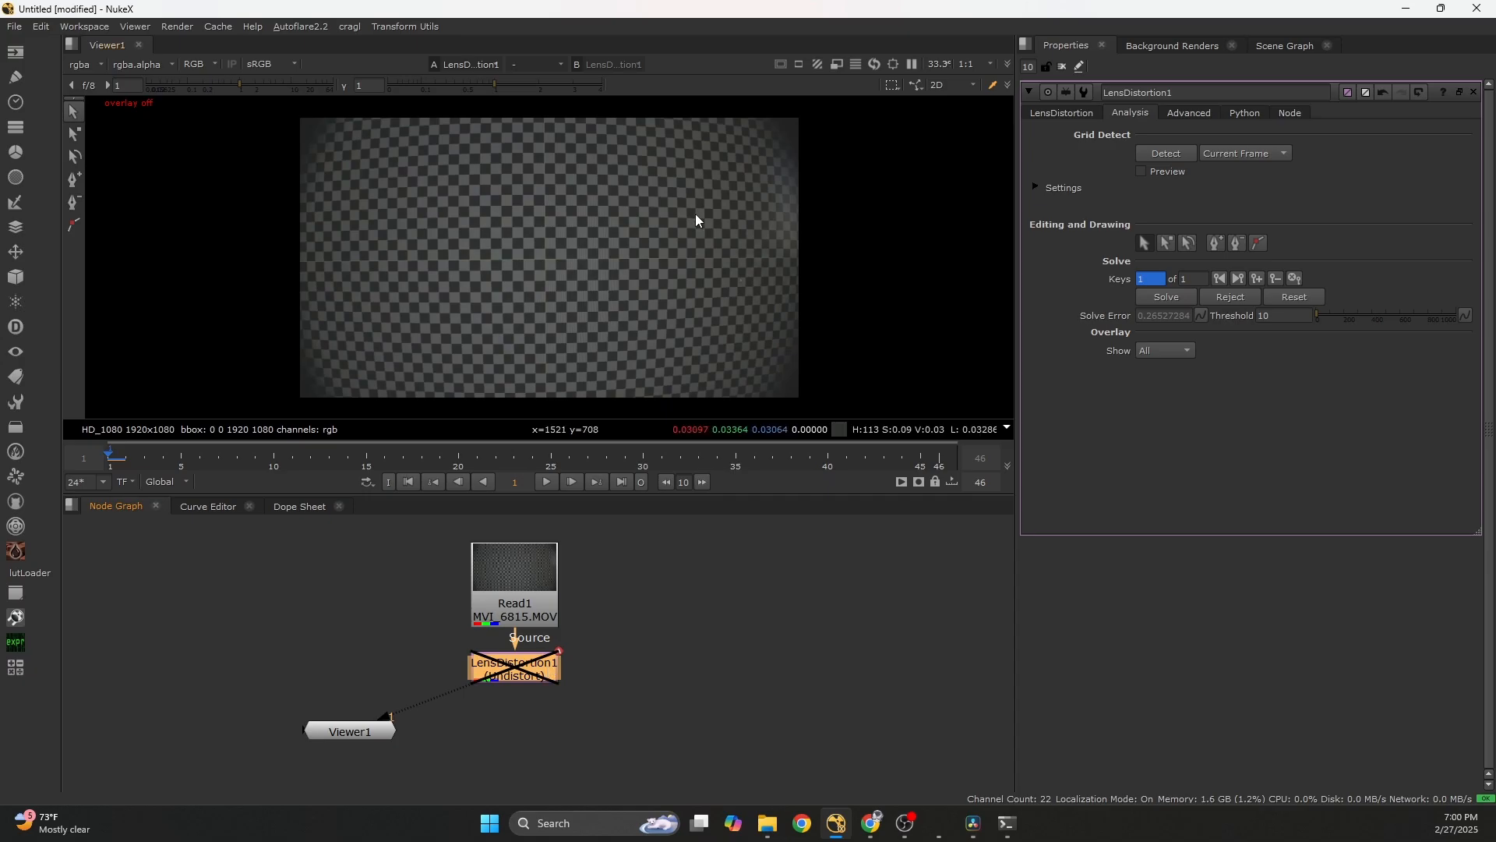
key(d)
click(677, 640)
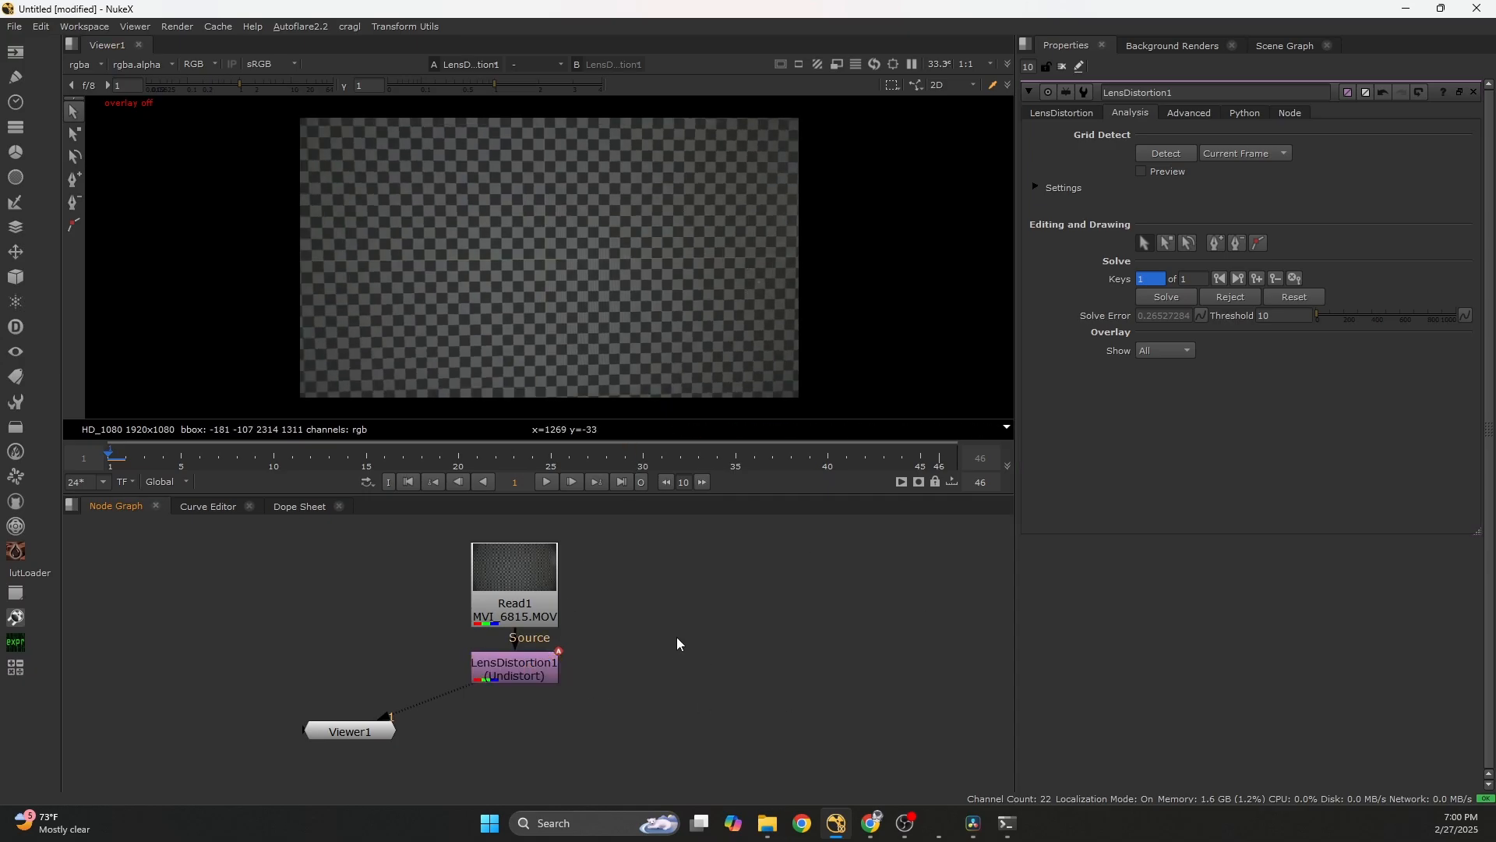
- Switch to DaVinci Resolve and run the Lens Correction analysis on the MVI_6815.MOV clip in the Edit page
click(978, 821)
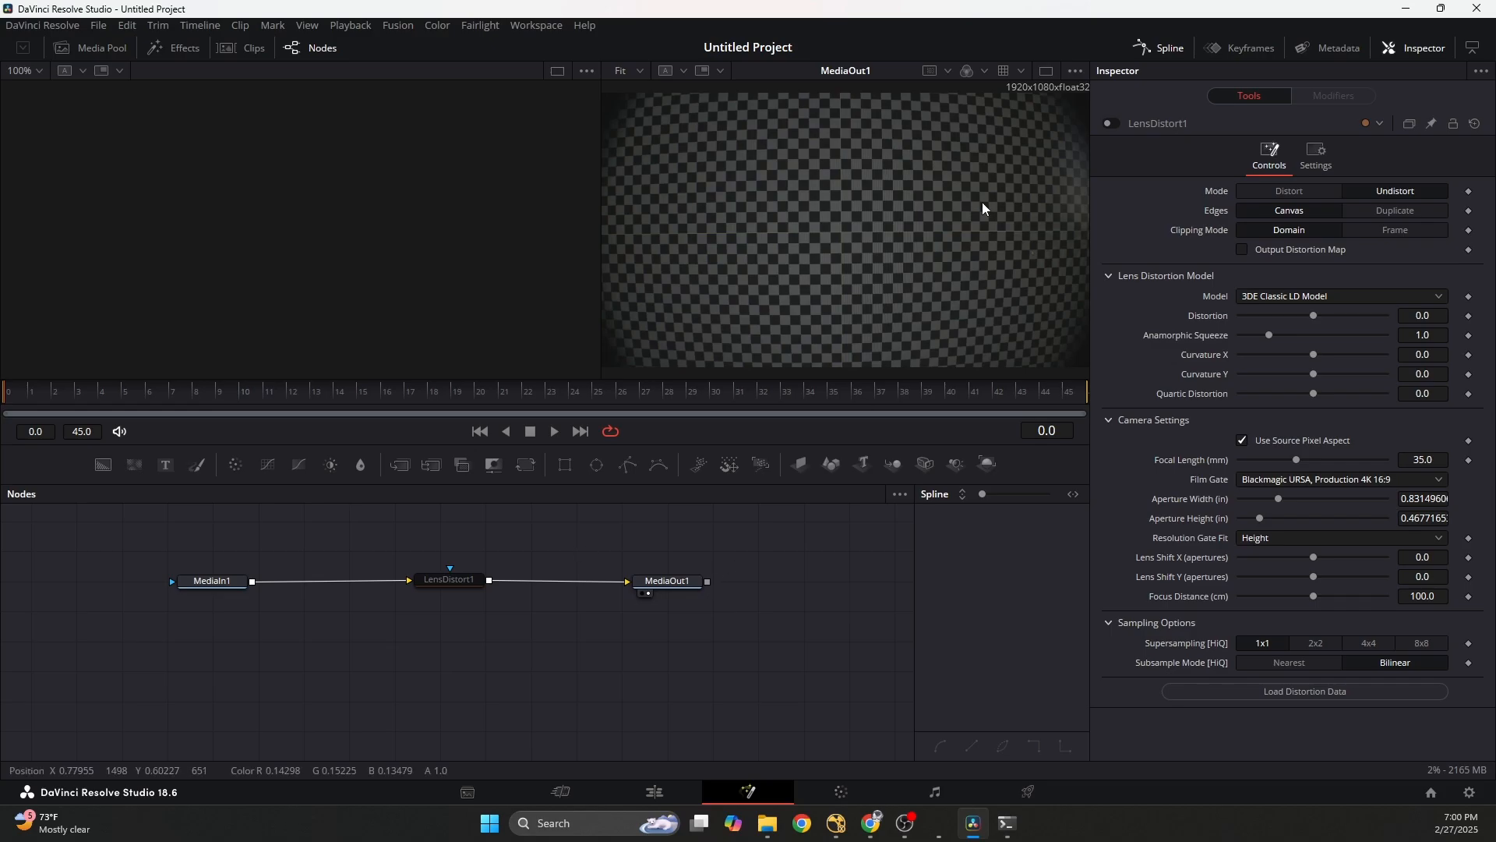
click(552, 795)
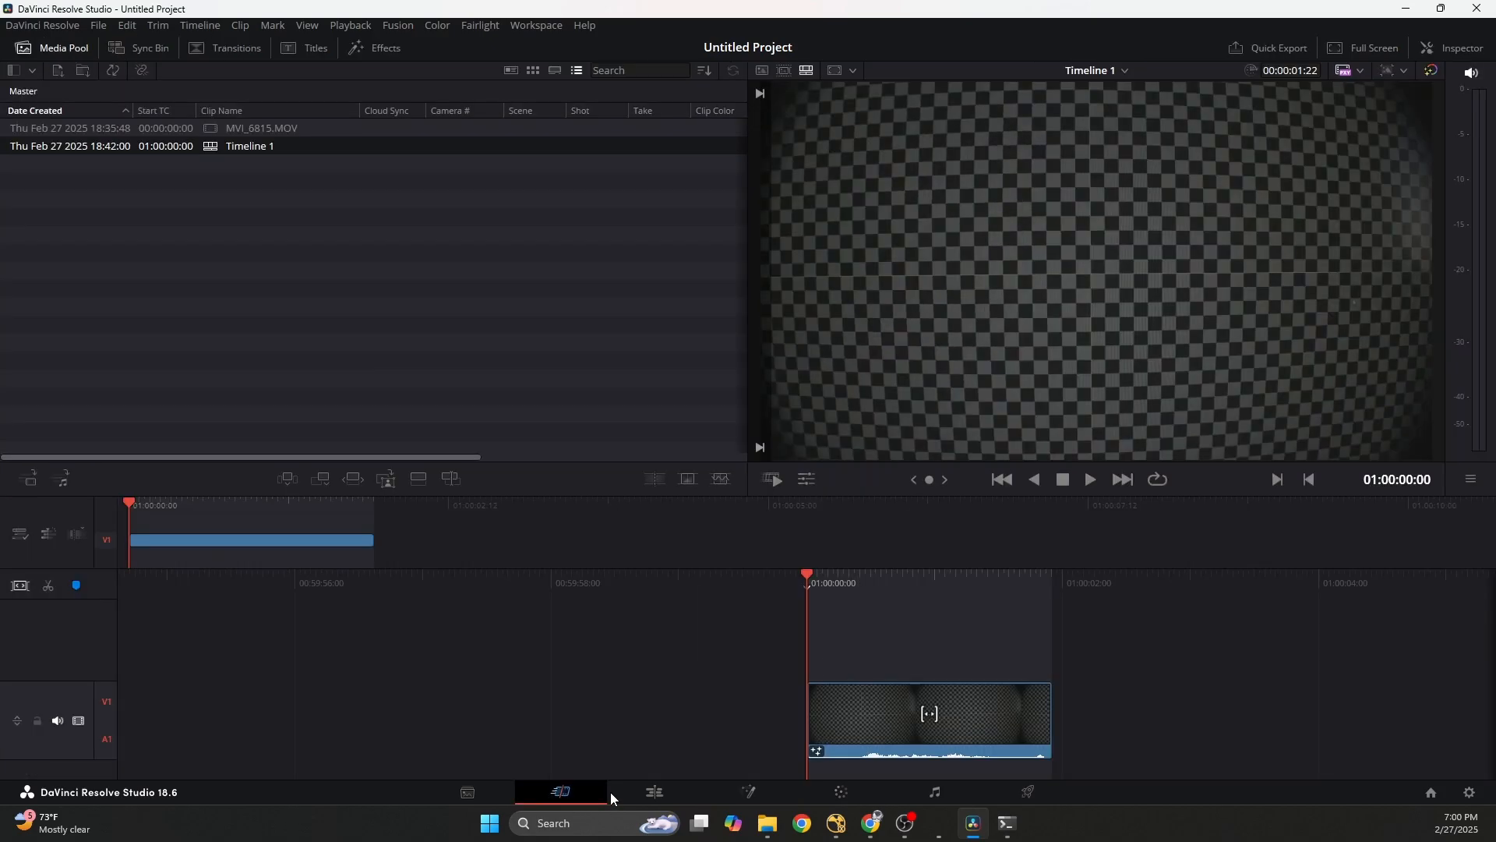
click(665, 791)
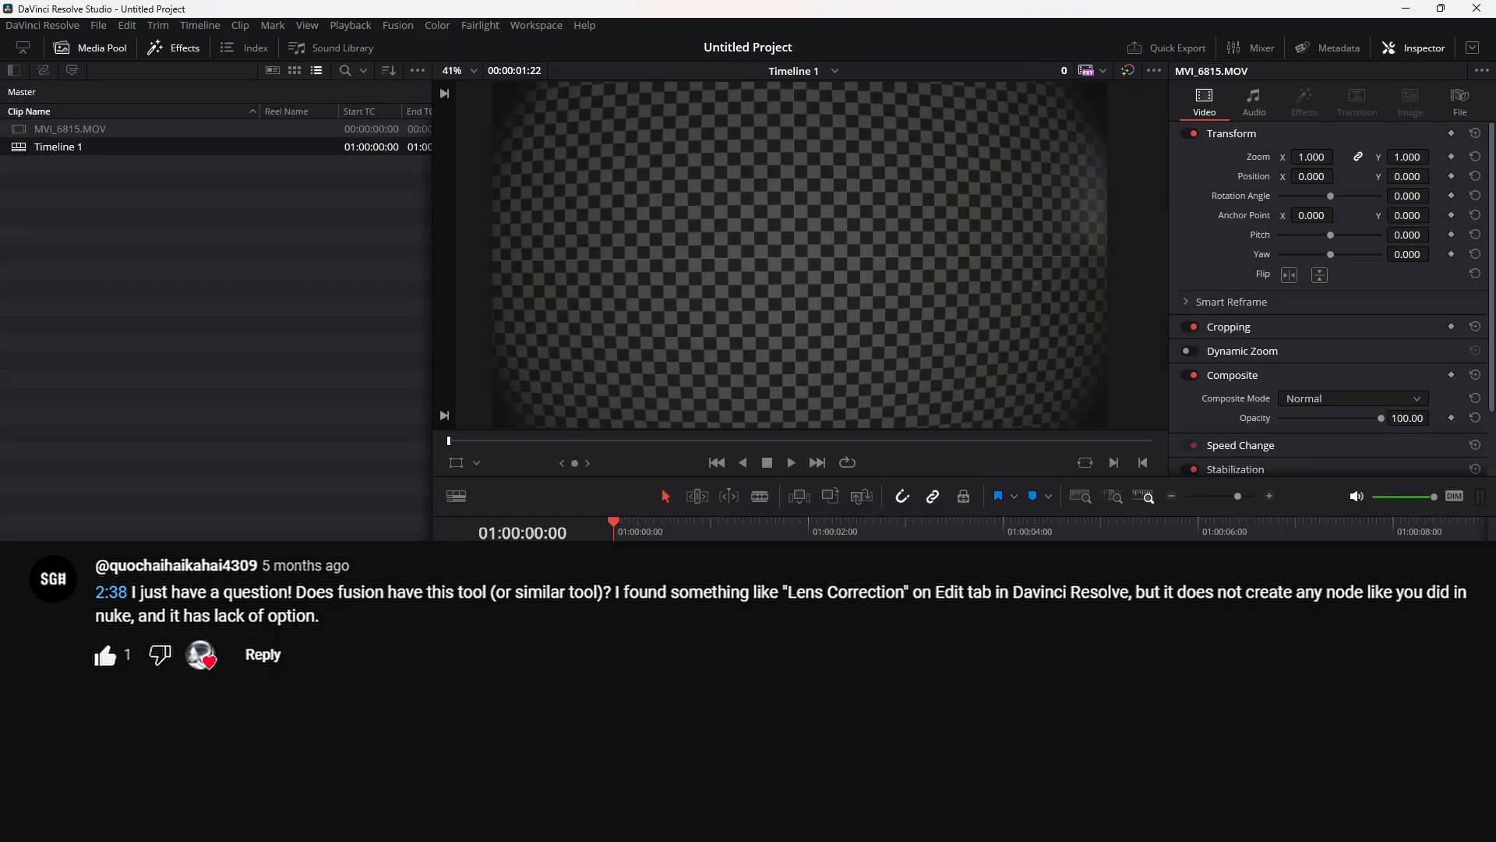
scroll(1242, 380, down, 2)
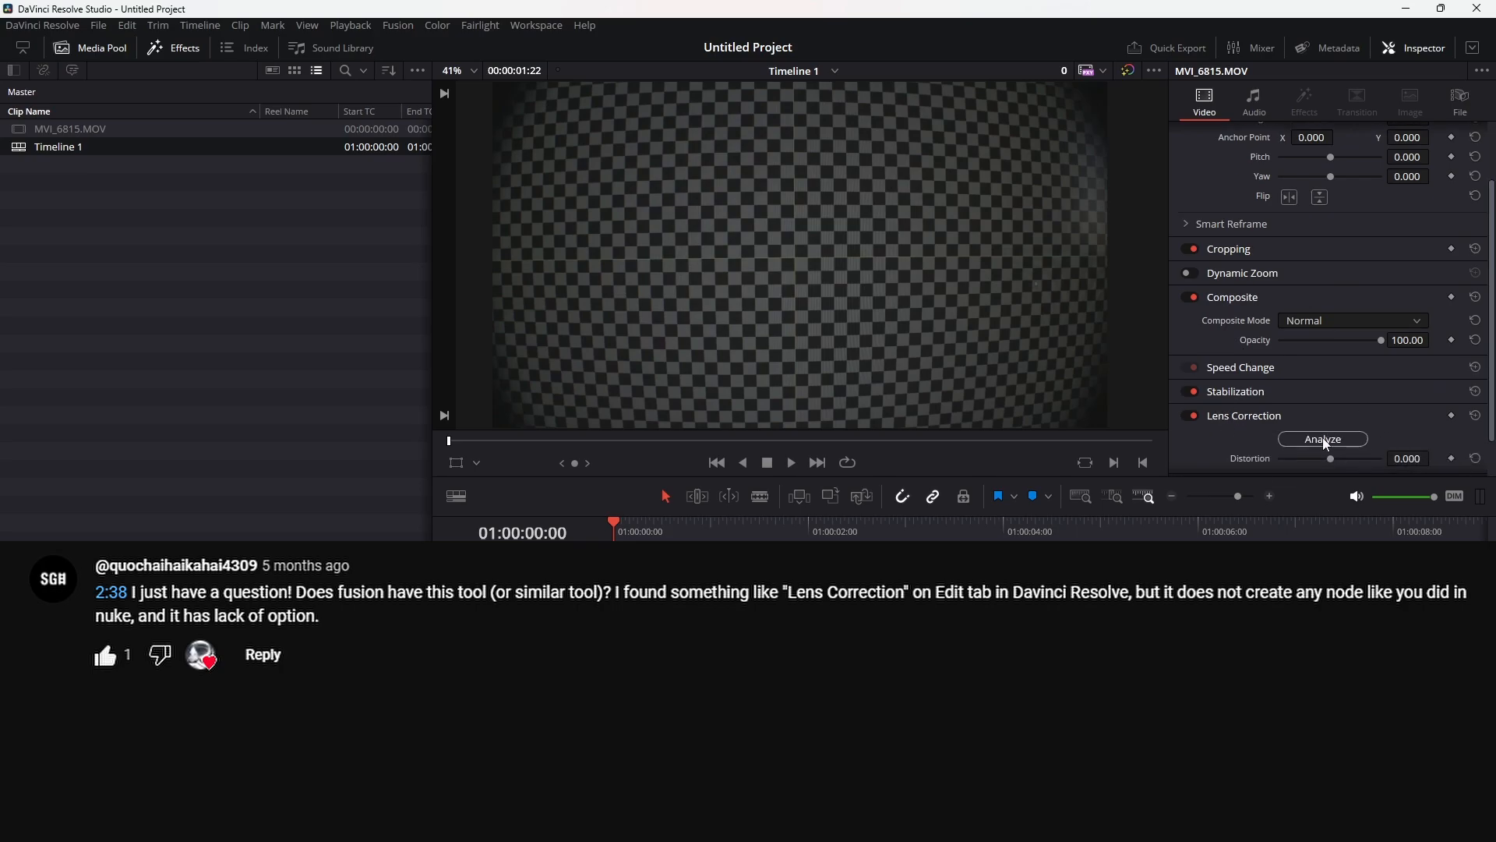
click(1322, 440)
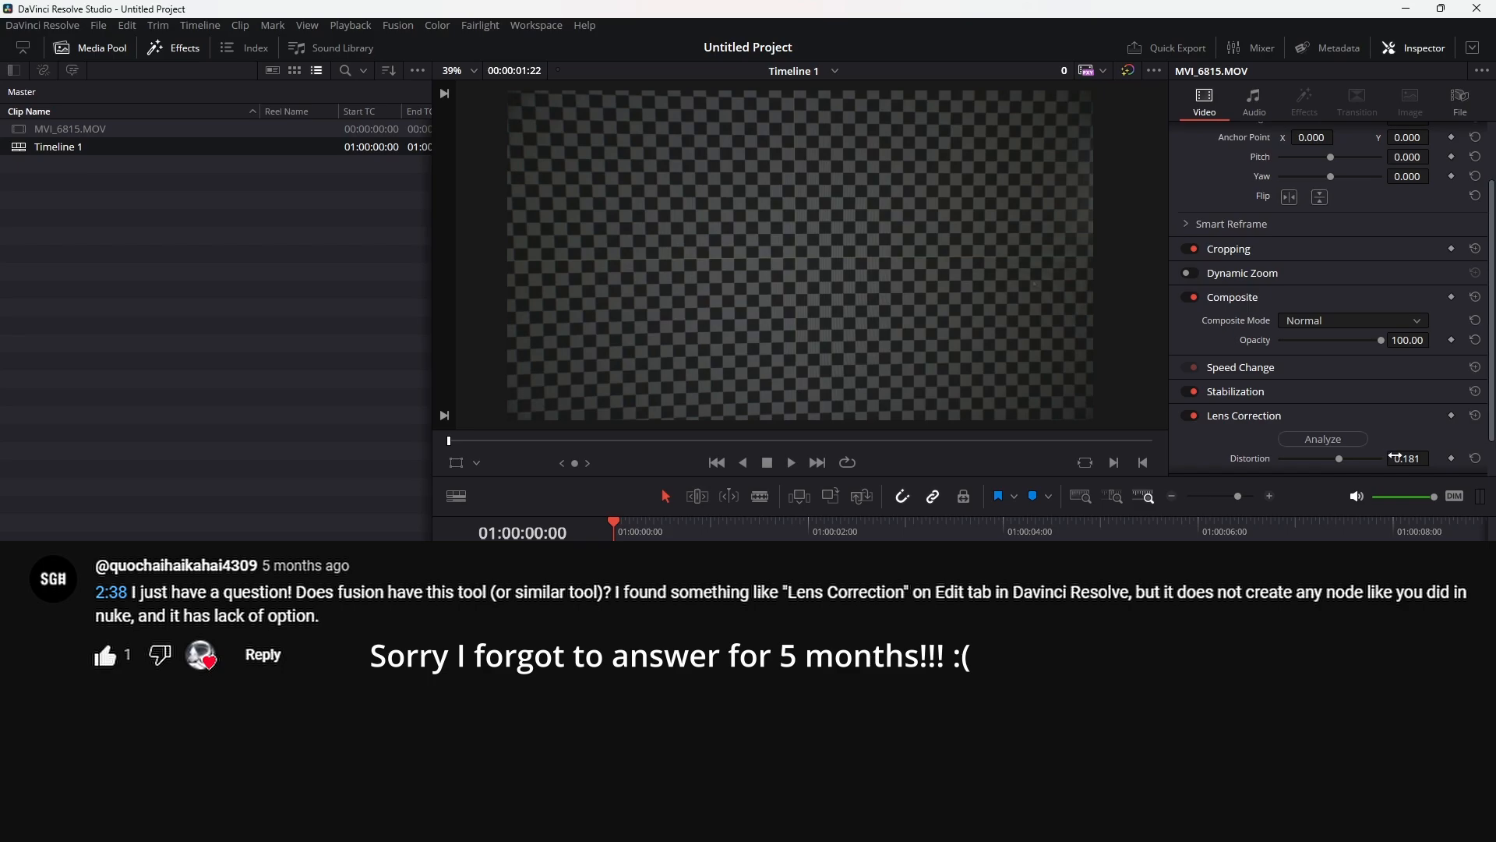
- Turn off Lens Correction for the MVI_6815.MOV clip and return to the Fusion page
scroll(1302, 425, down, 2)
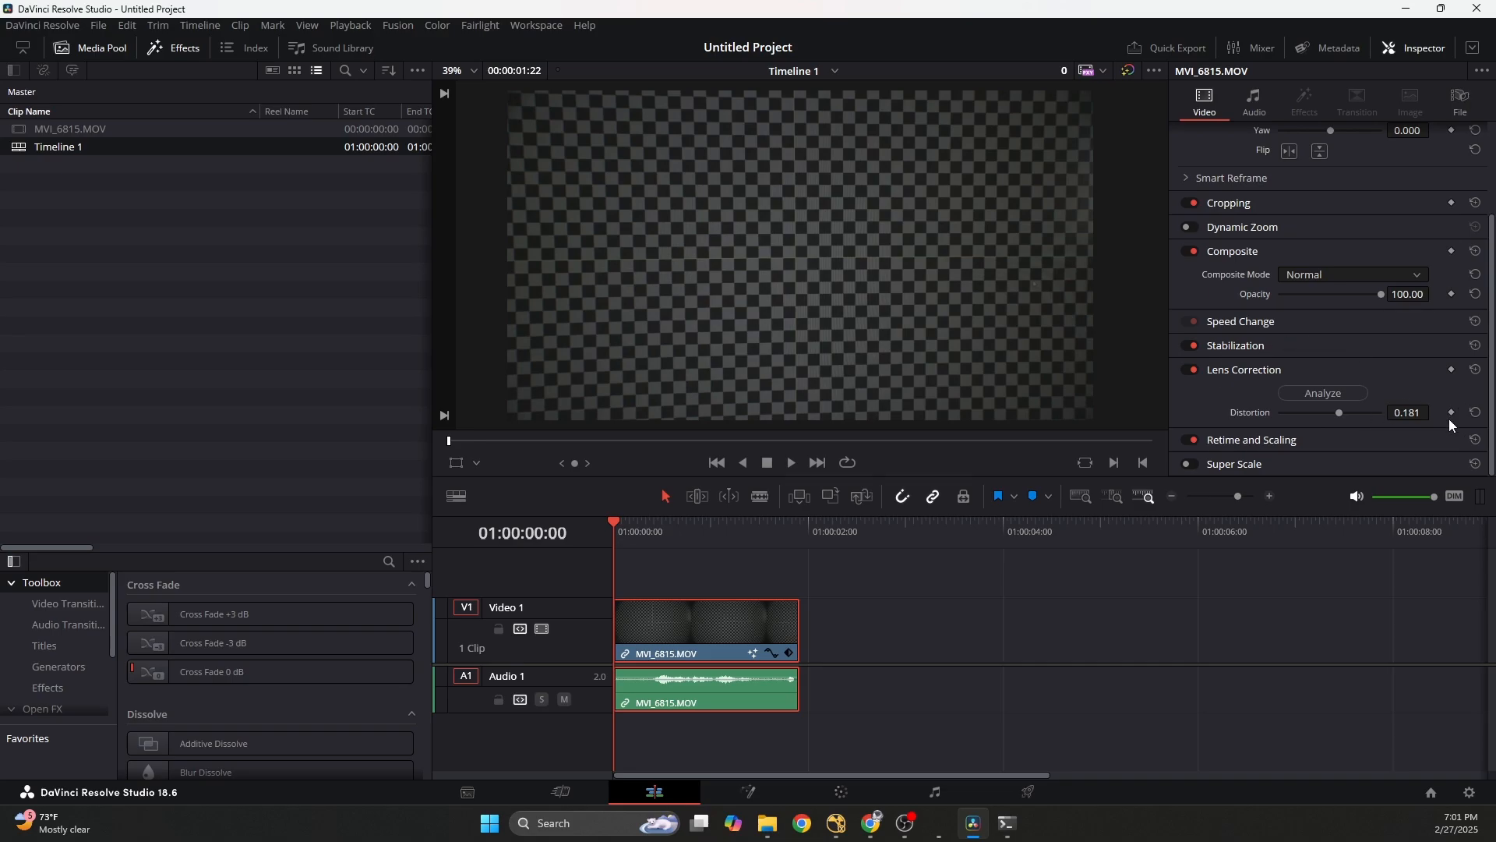
click(1194, 370)
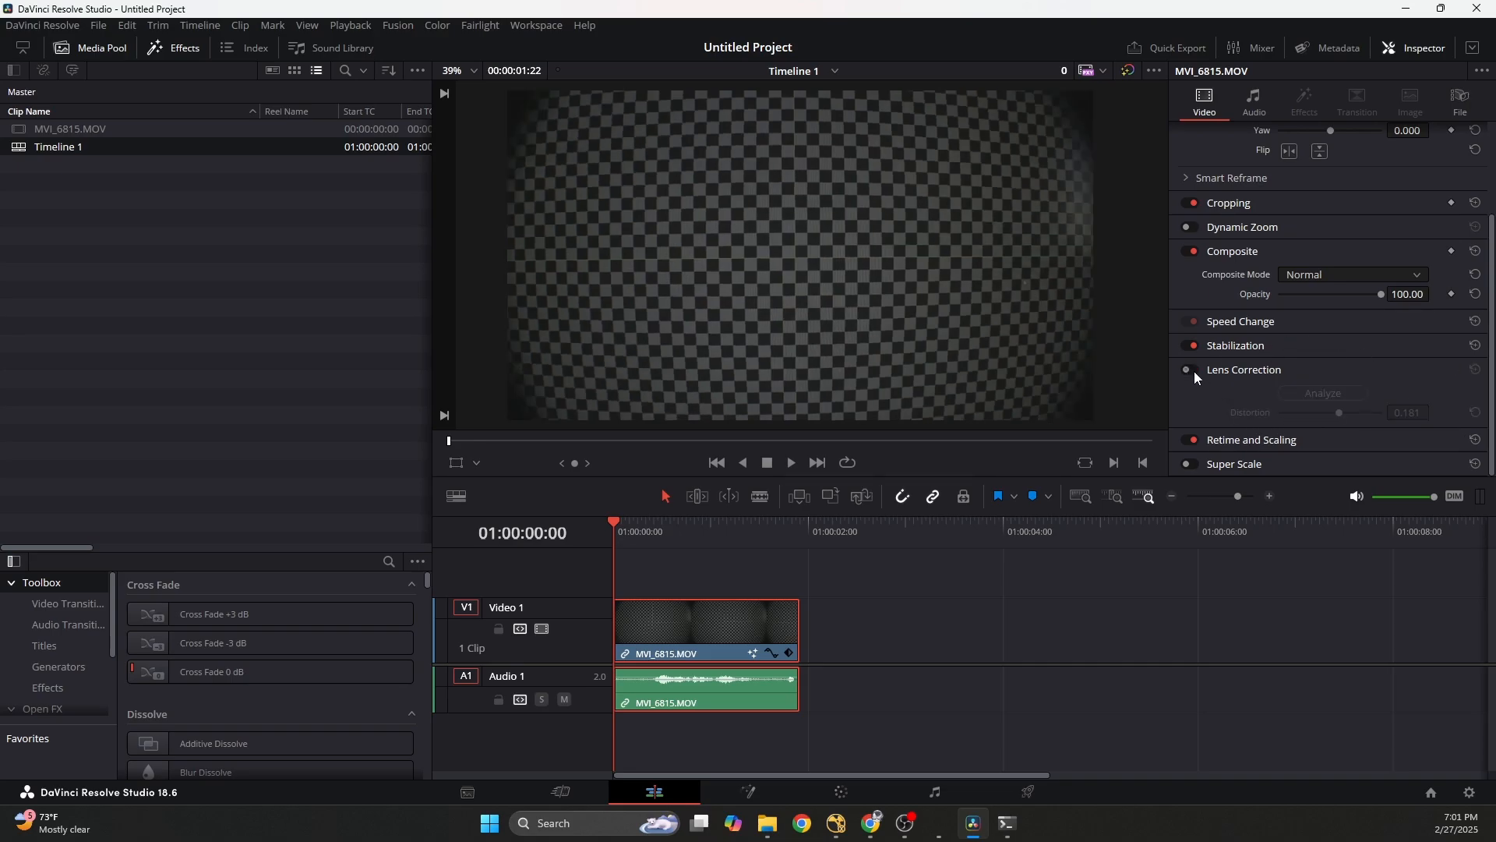
scroll(1254, 375, up, 2)
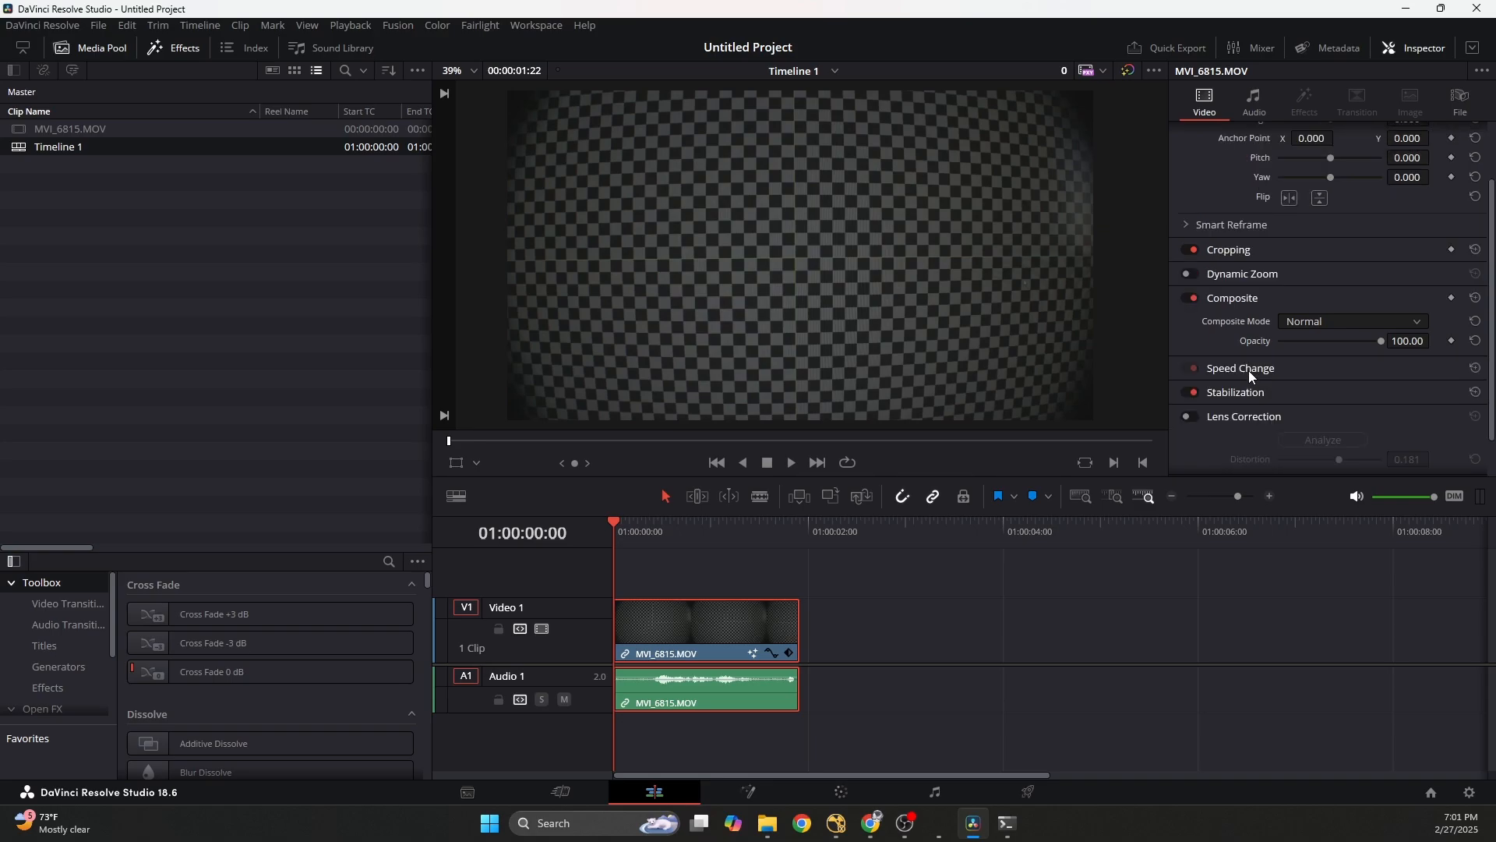
click(748, 791)
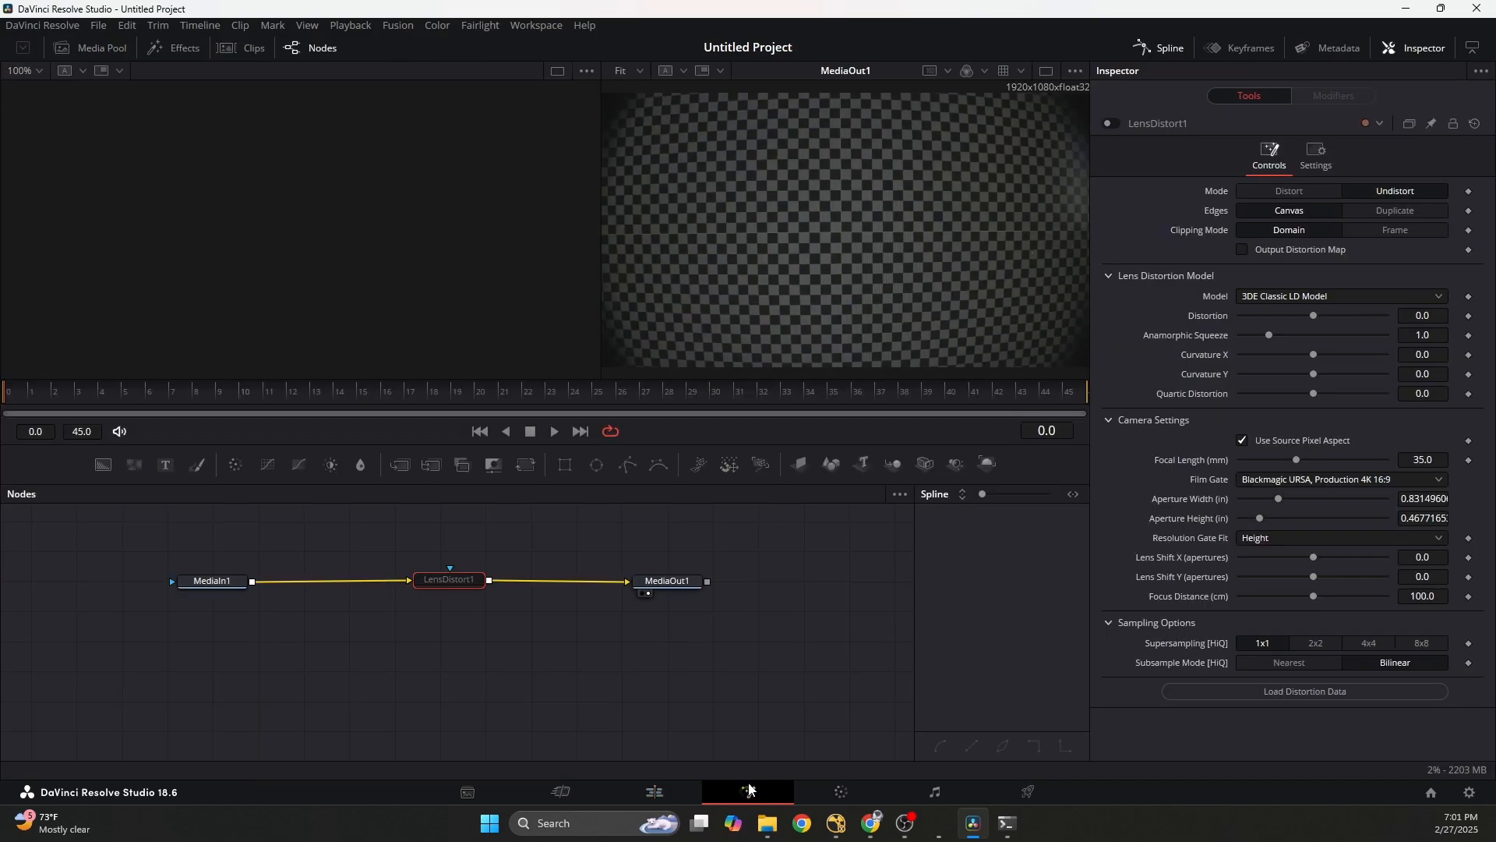
- Delete the existing LensDistort1 node and add a new Lens Distort tool from the Warp category
drag(685, 618, 573, 675)
key(Delete)
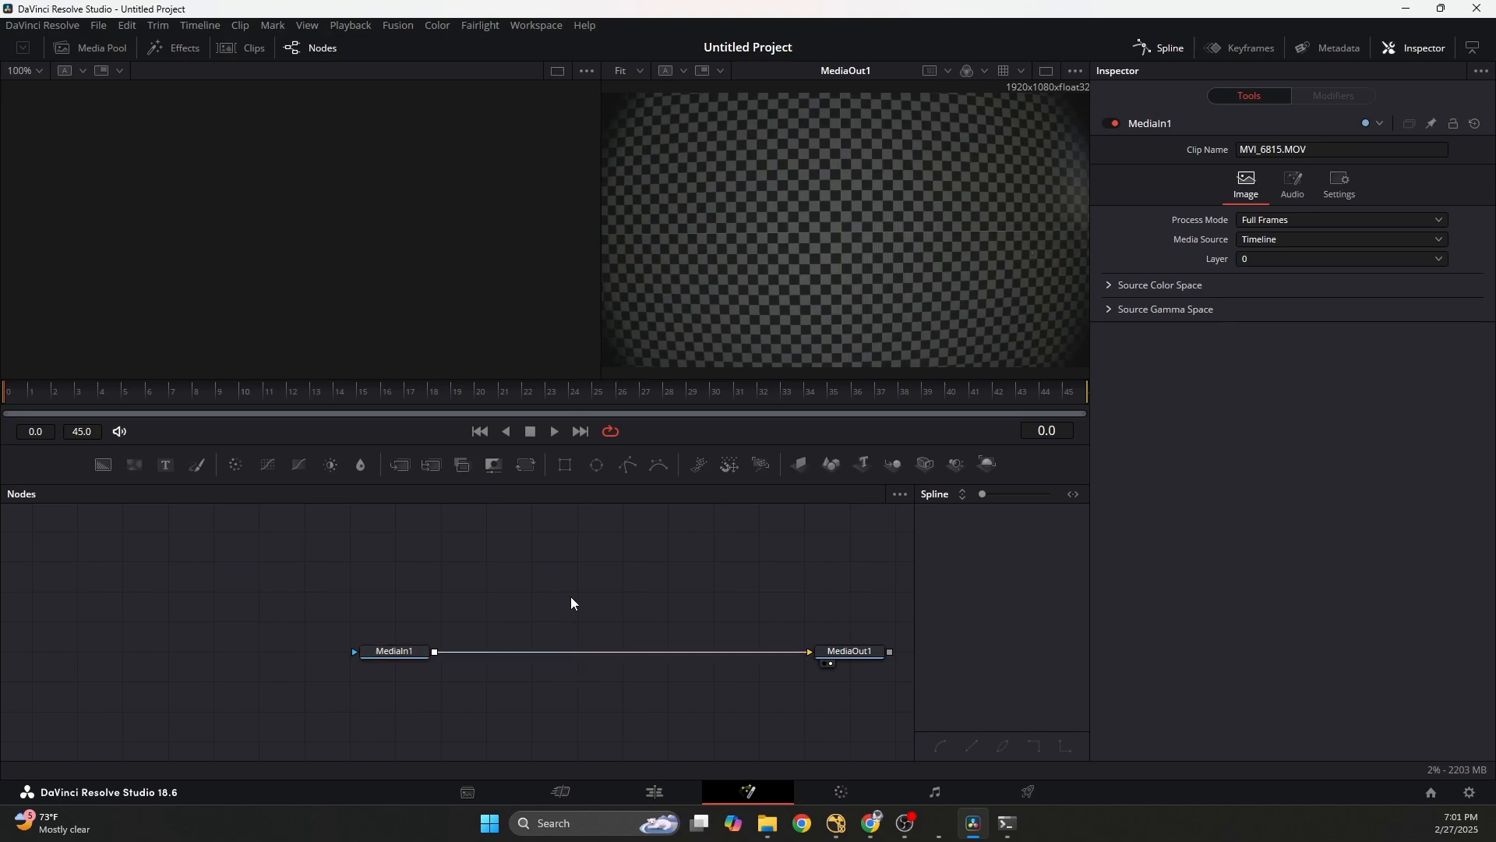
right_click(527, 516)
mouse_move(552, 523)
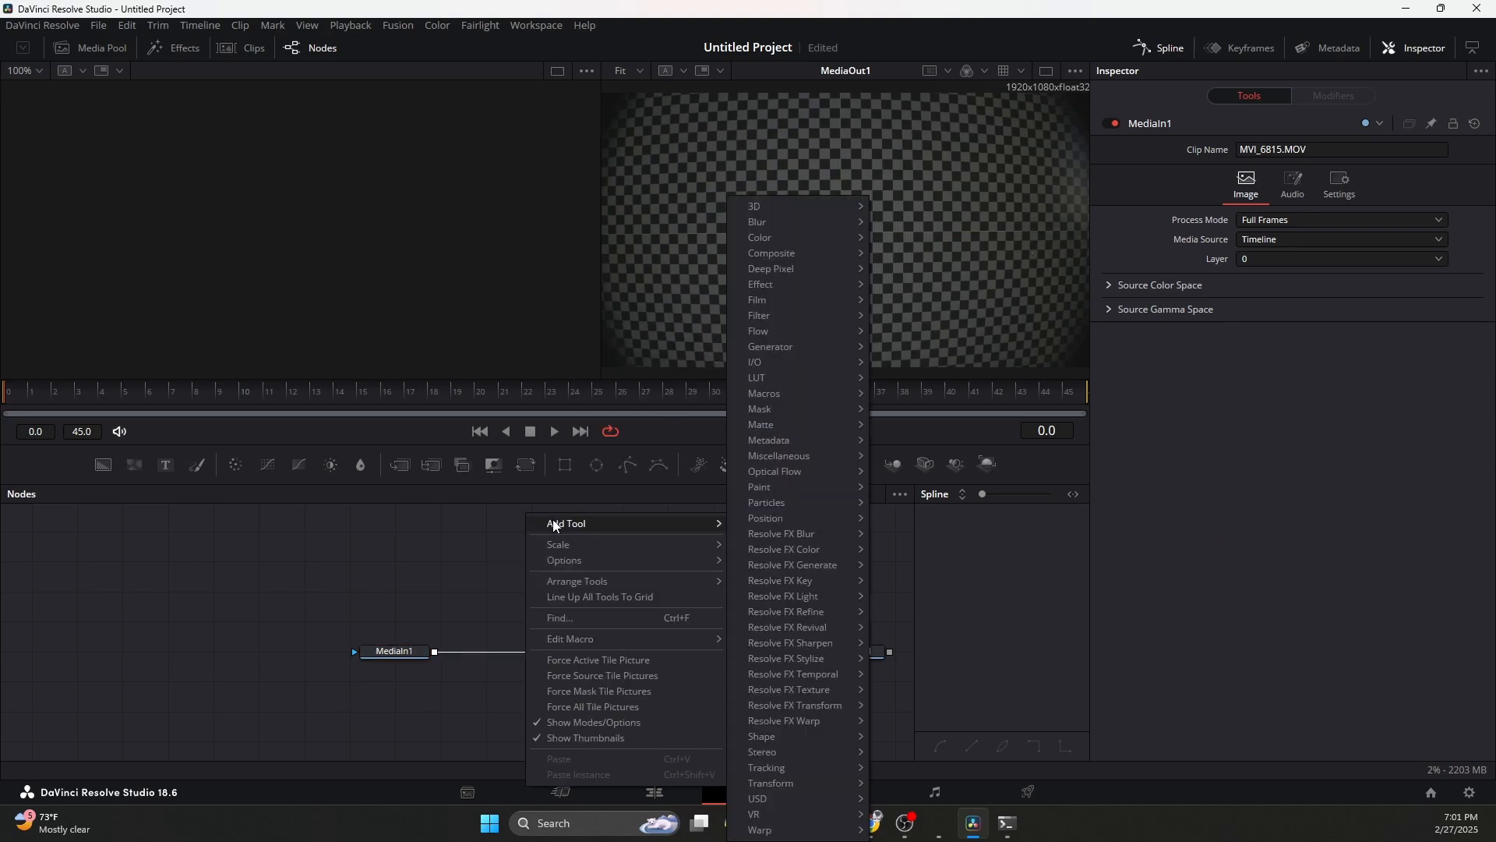
mouse_move(771, 829)
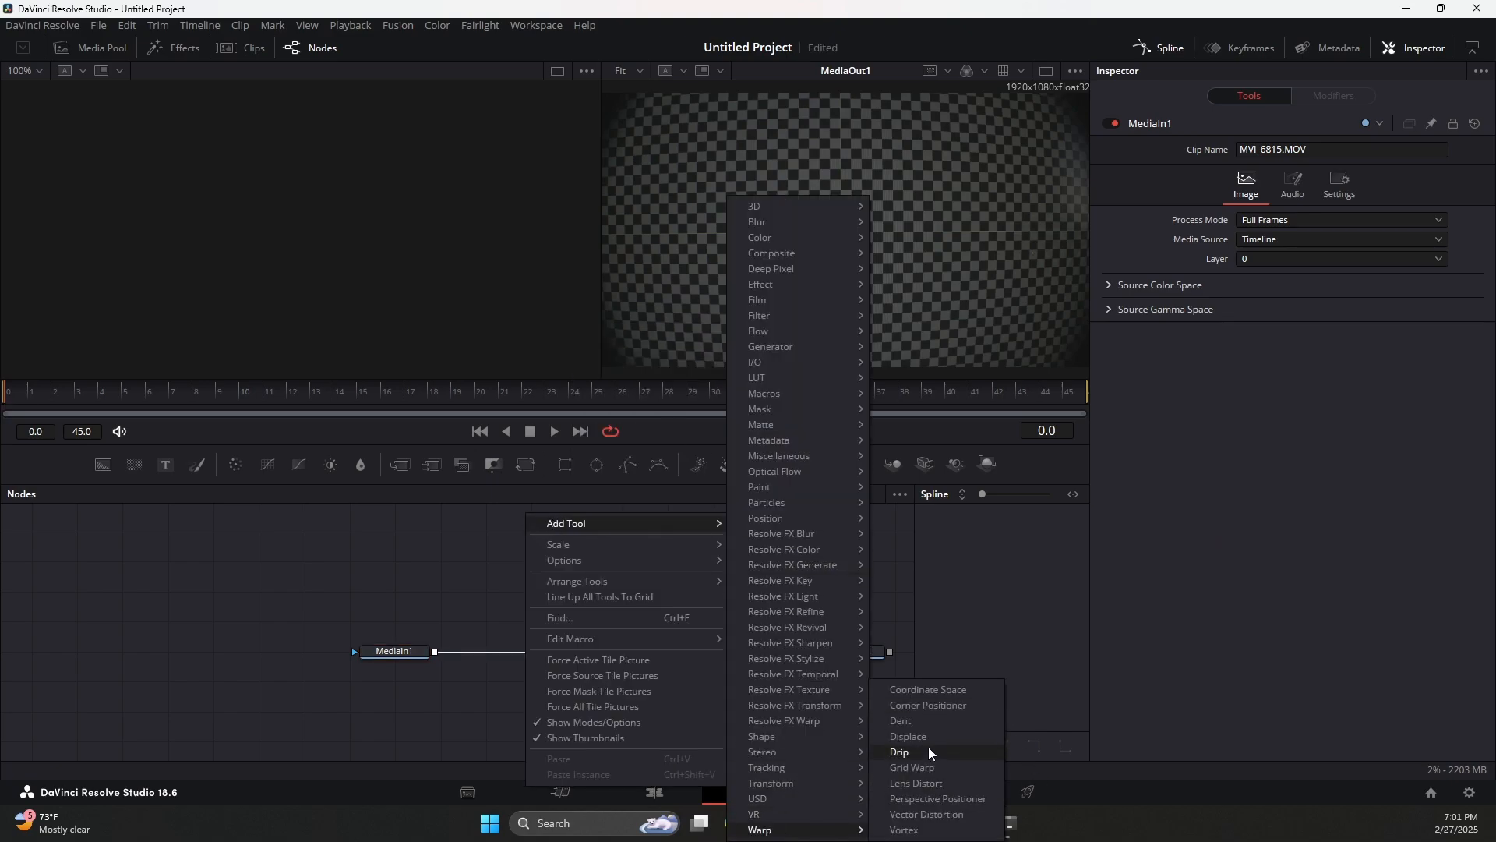
click(928, 784)
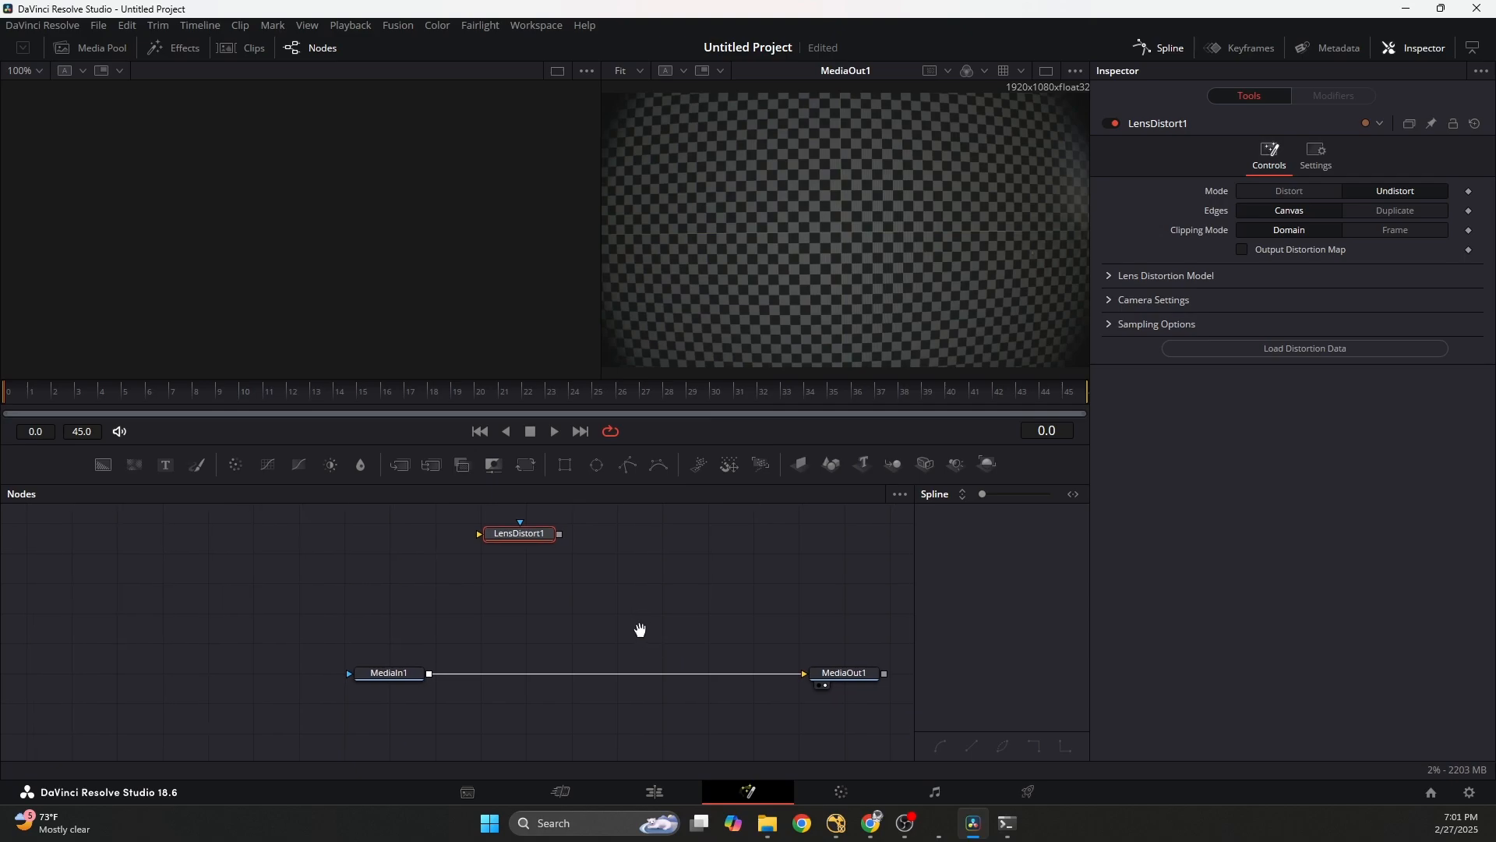
- Insert the new LensDistort1 node into the connection between MediaIn1 and MediaOut1
drag(521, 538, 616, 634)
scroll(647, 644, up, 3)
scroll(647, 644, down, 3)
scroll(726, 666, up, 1)
scroll(714, 639, down, 2)
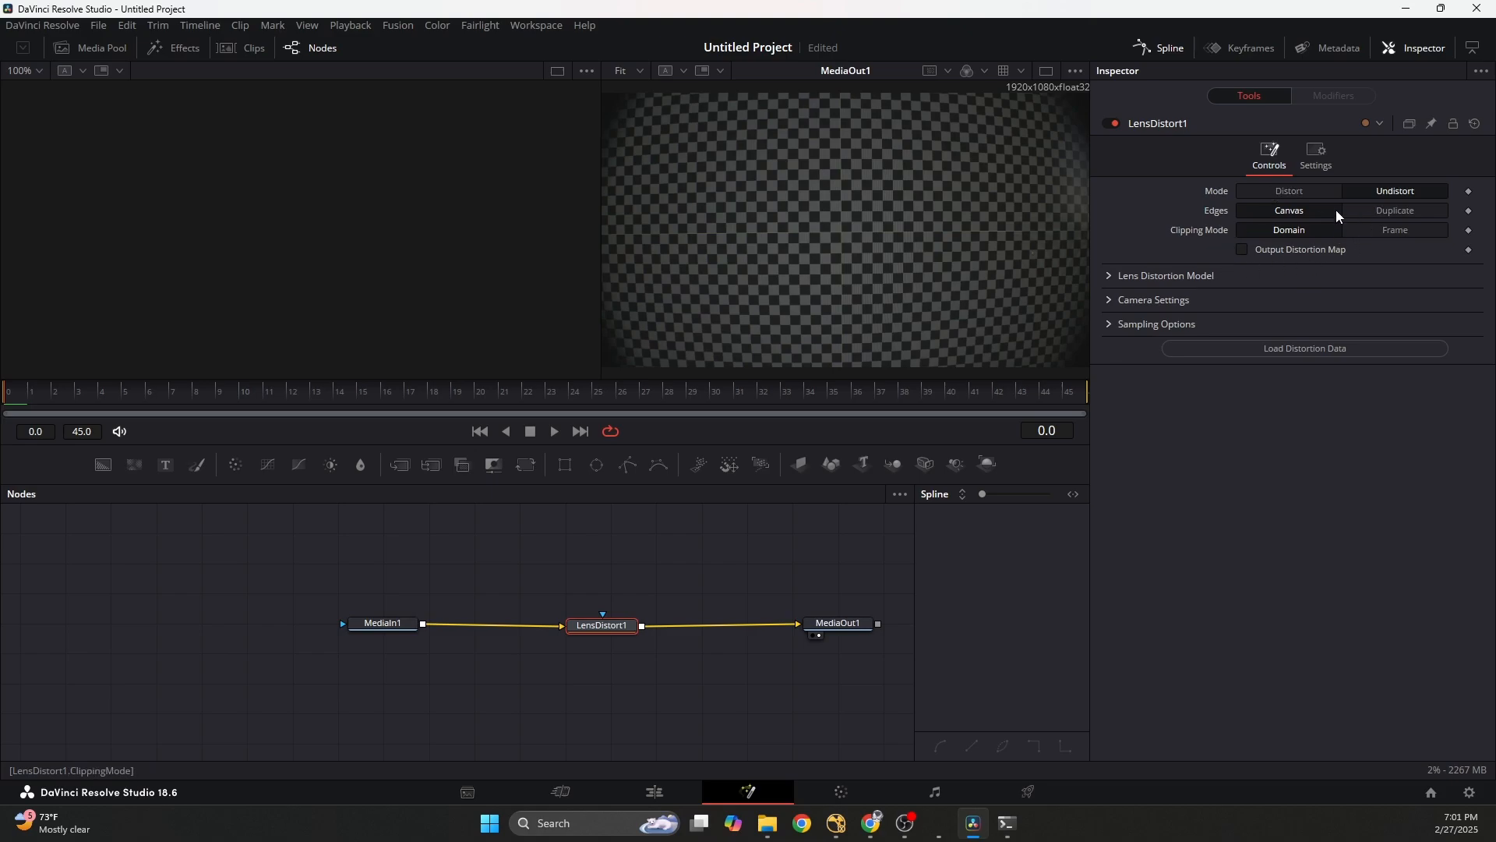
- Examine the LensDistort1 node's distortion model, camera and sampling settings and its model choices, keeping 3DE Classic LD Model
click(1119, 275)
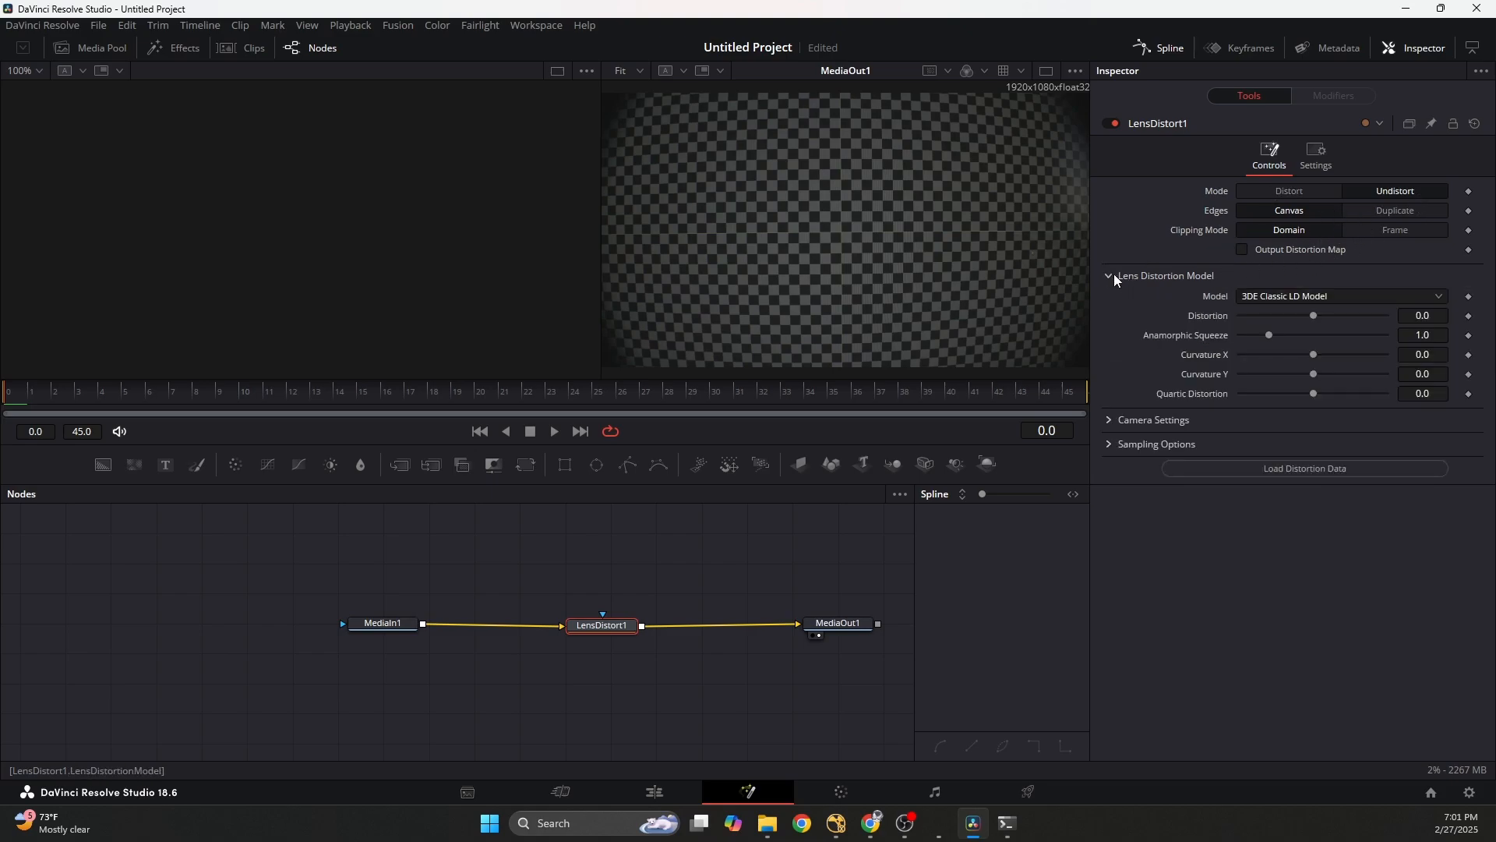
click(1130, 445)
click(1169, 421)
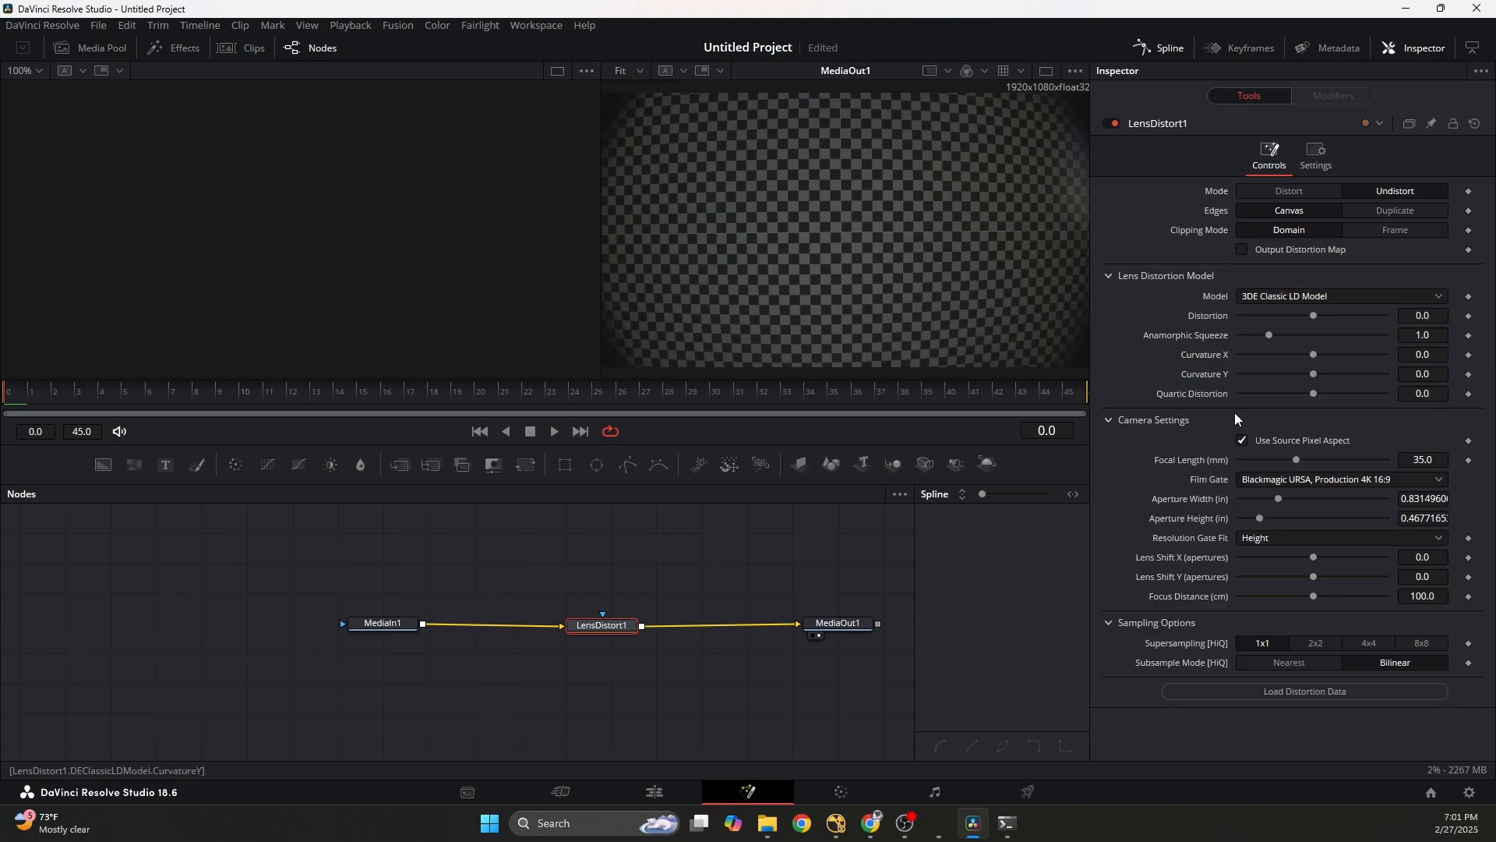
click(1317, 152)
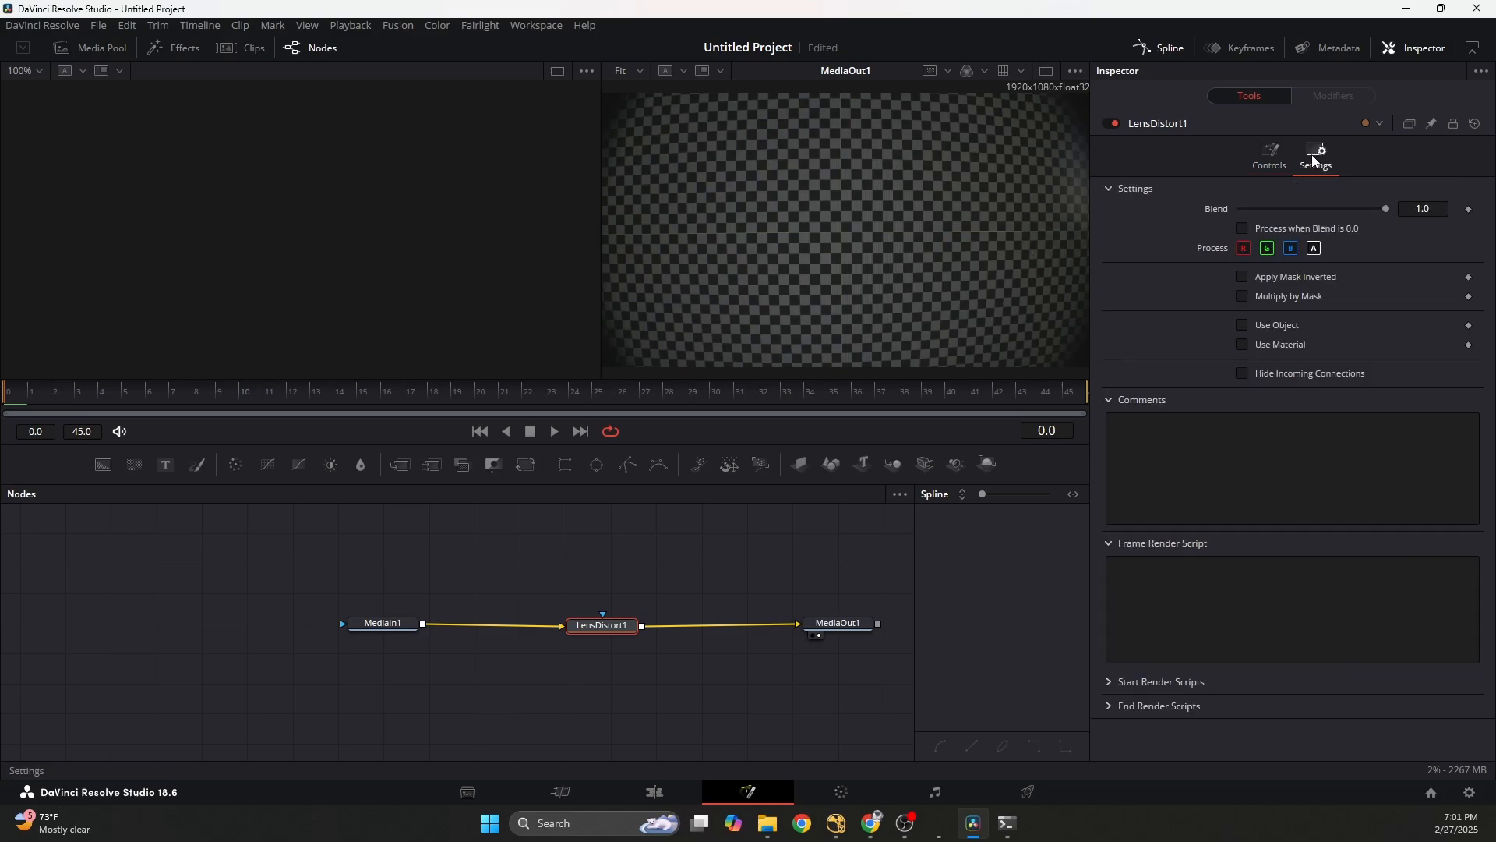
click(1269, 152)
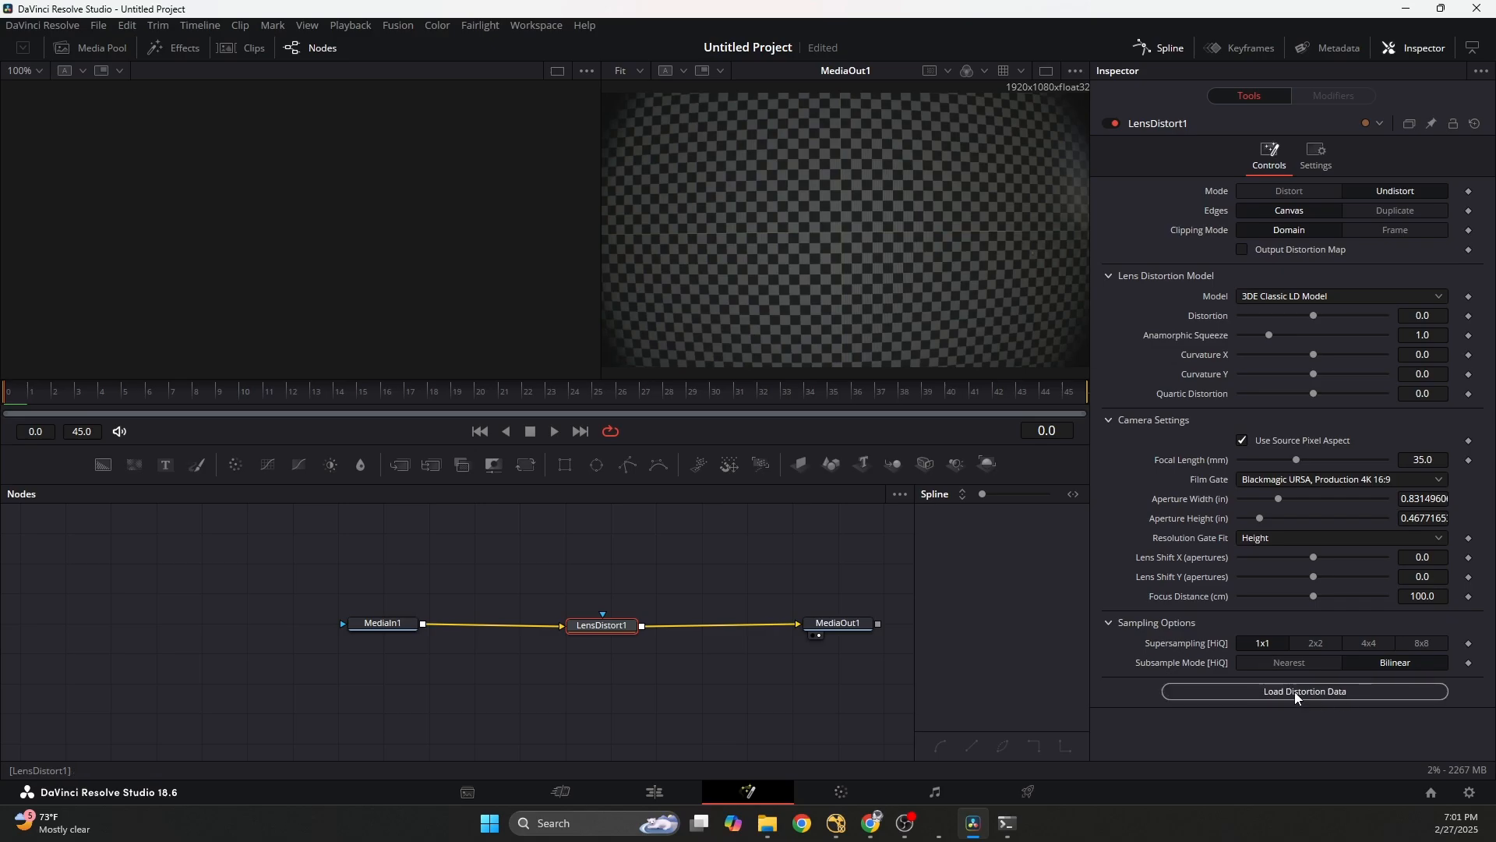
click(1298, 296)
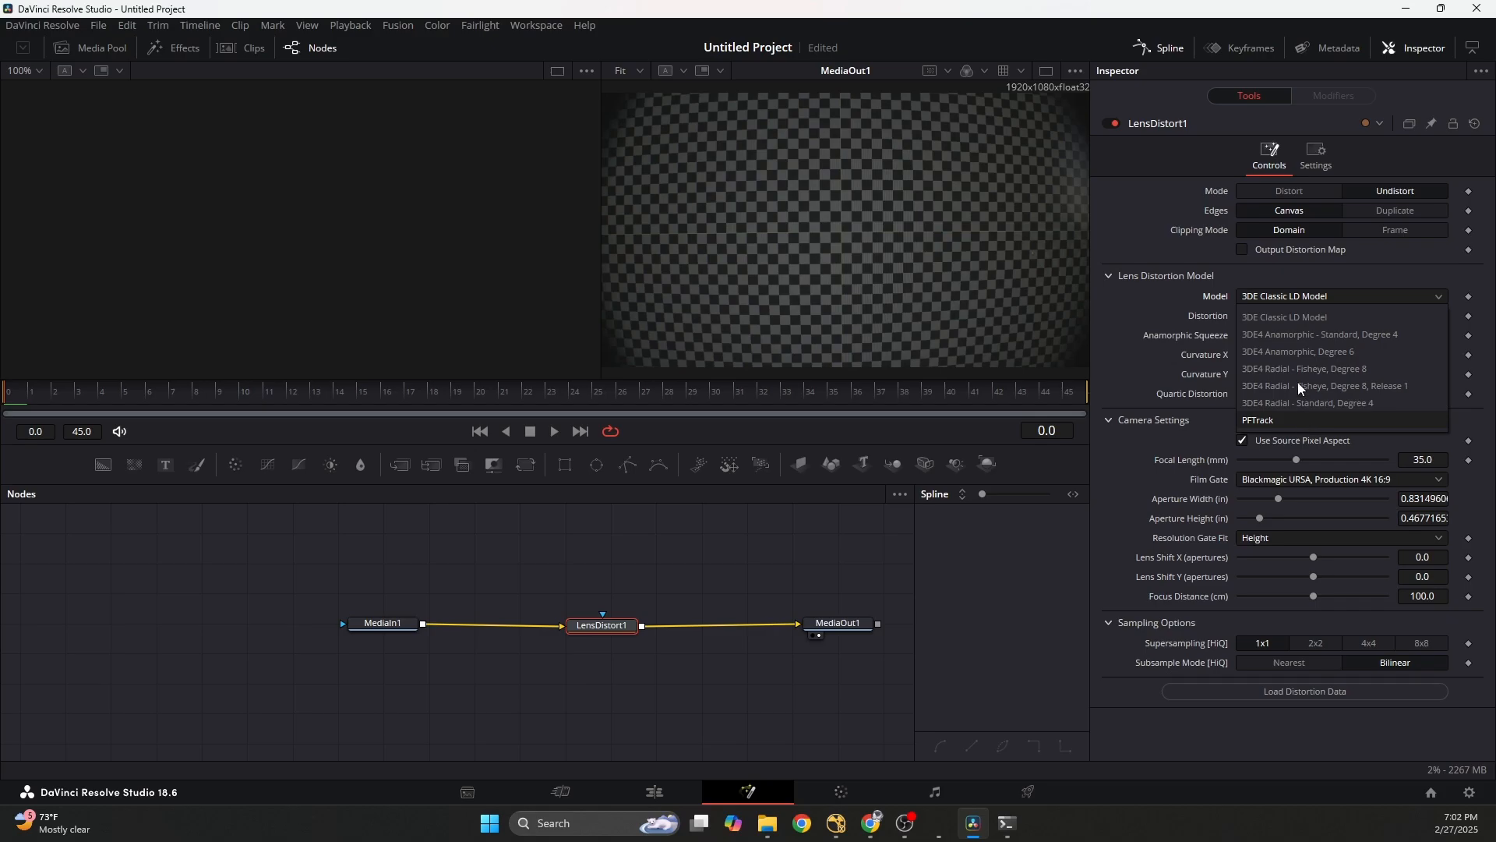
click(1282, 317)
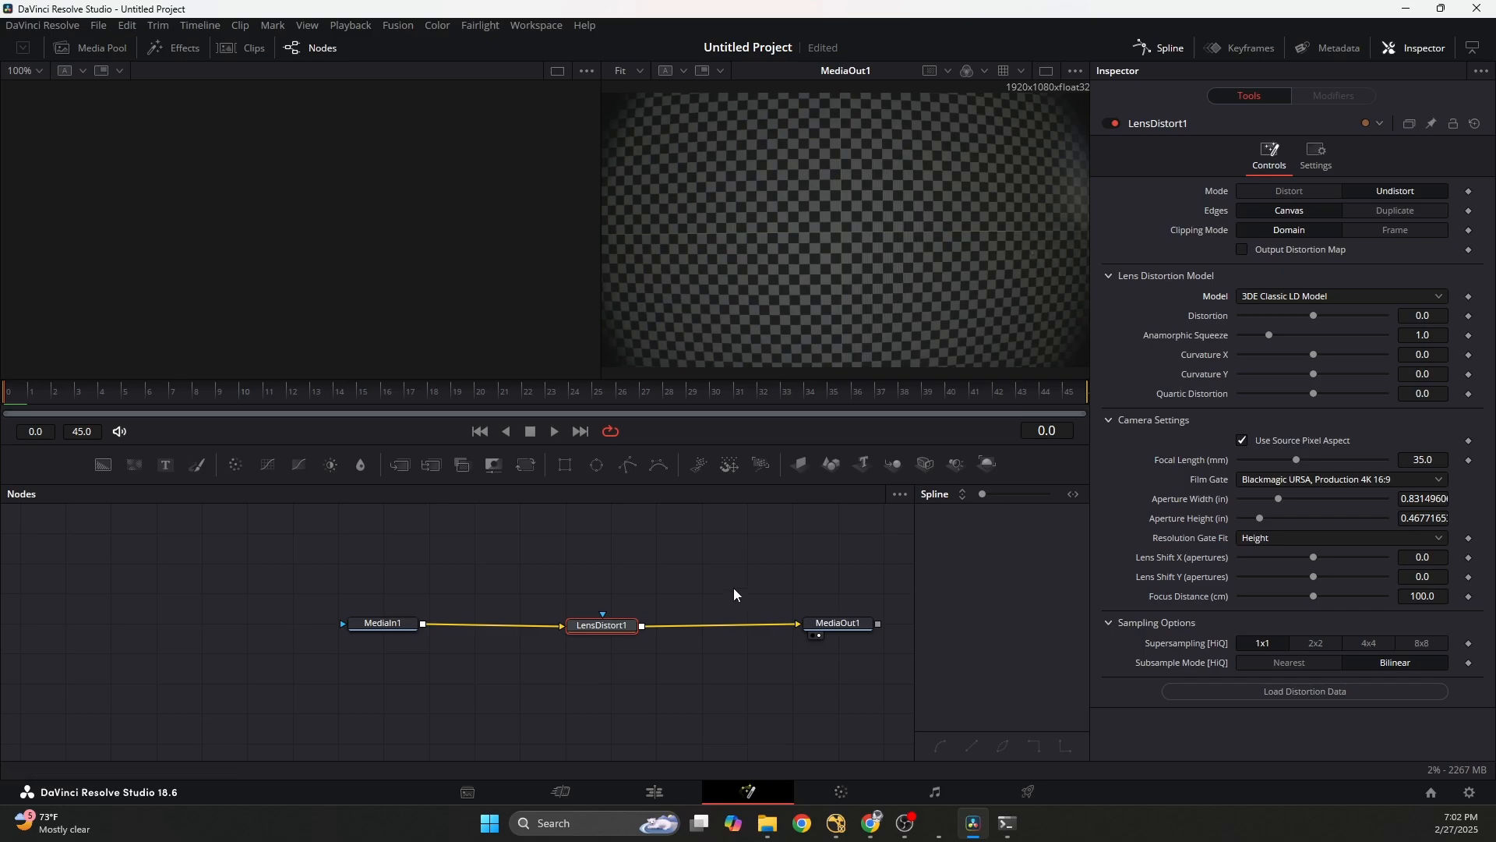
- Nudge the LensDistort1 node slightly upward, keeping it between MediaIn1 and MediaOut1
middle_drag(667, 598, 634, 596)
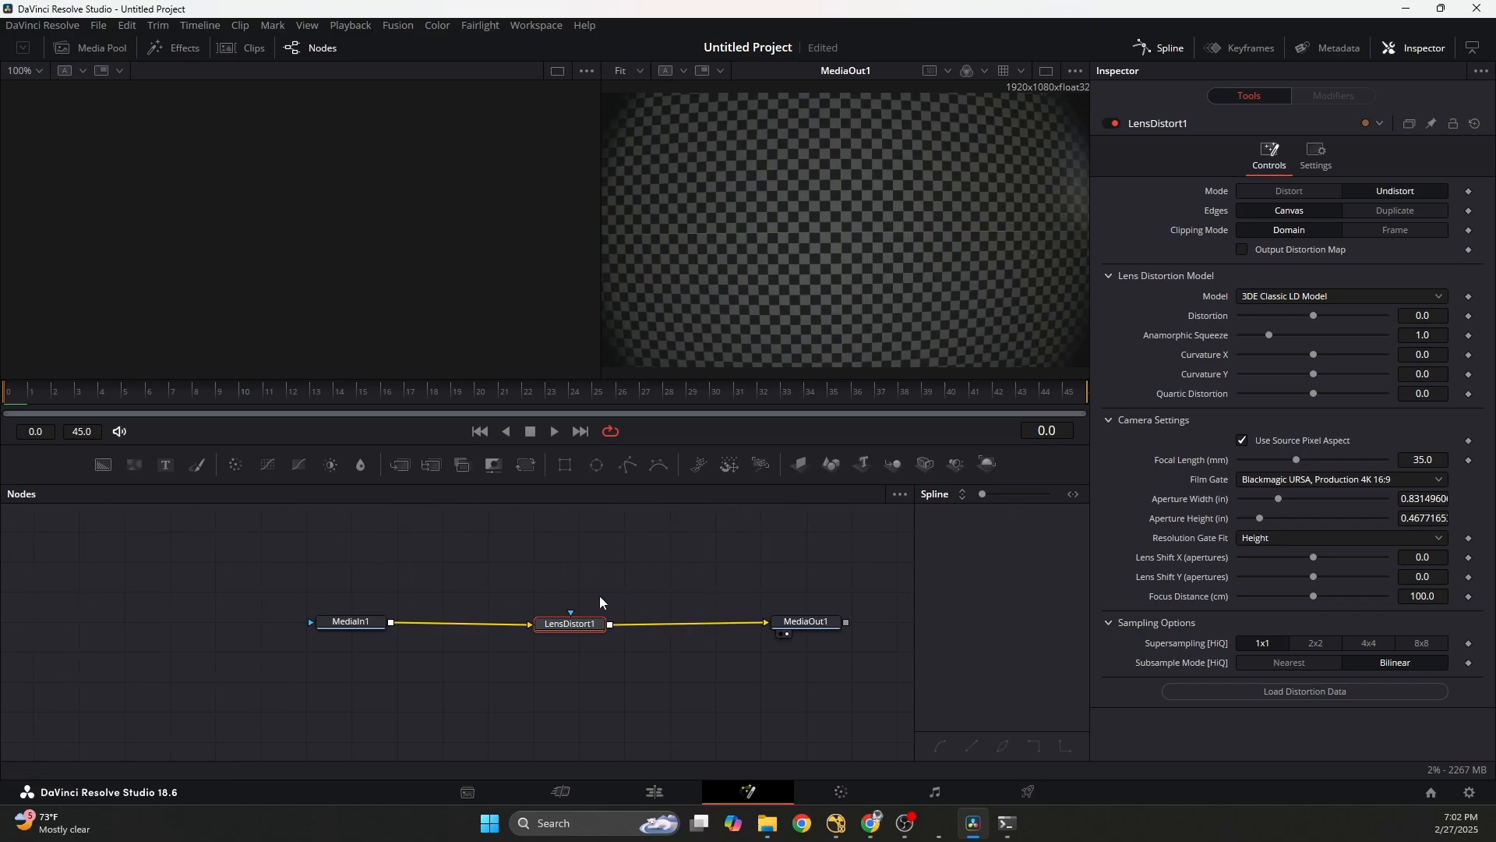
drag(578, 623, 574, 611)
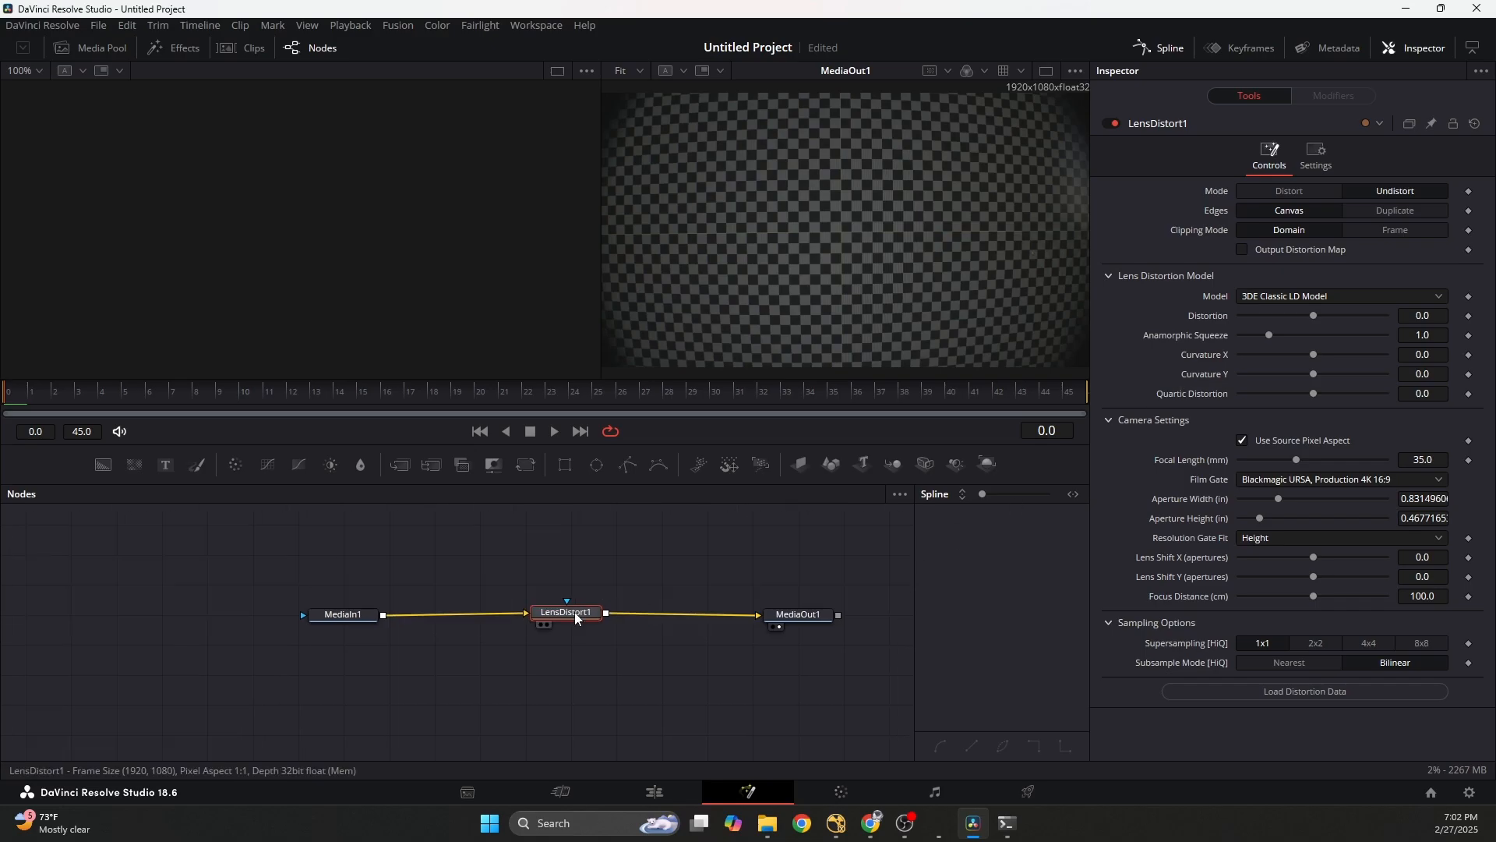
click(642, 579)
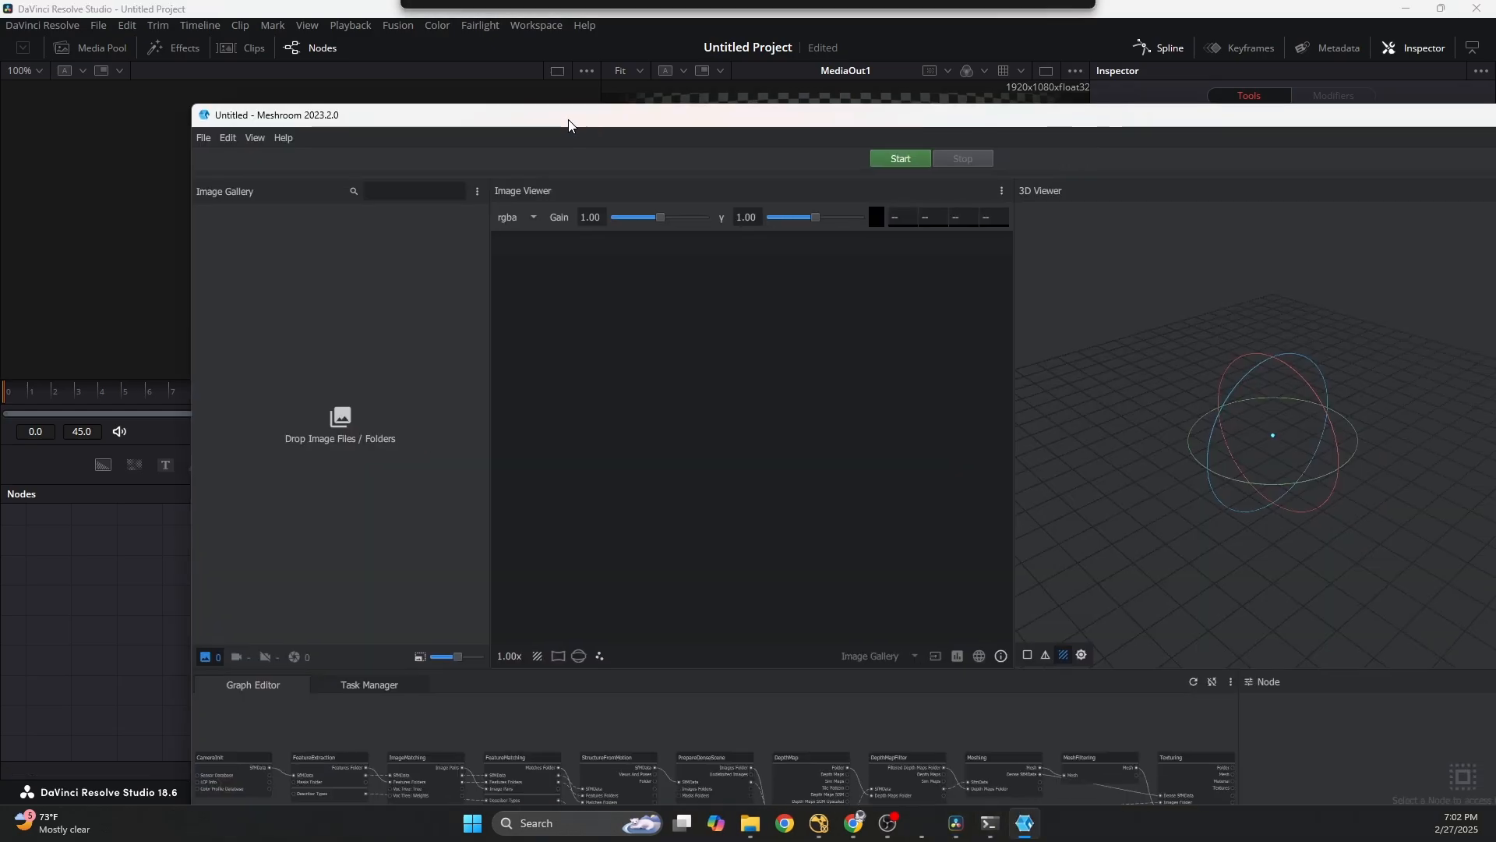
- Switch to Meshroom, maximize its window and bring the whole node pipeline into view
double_click(569, 125)
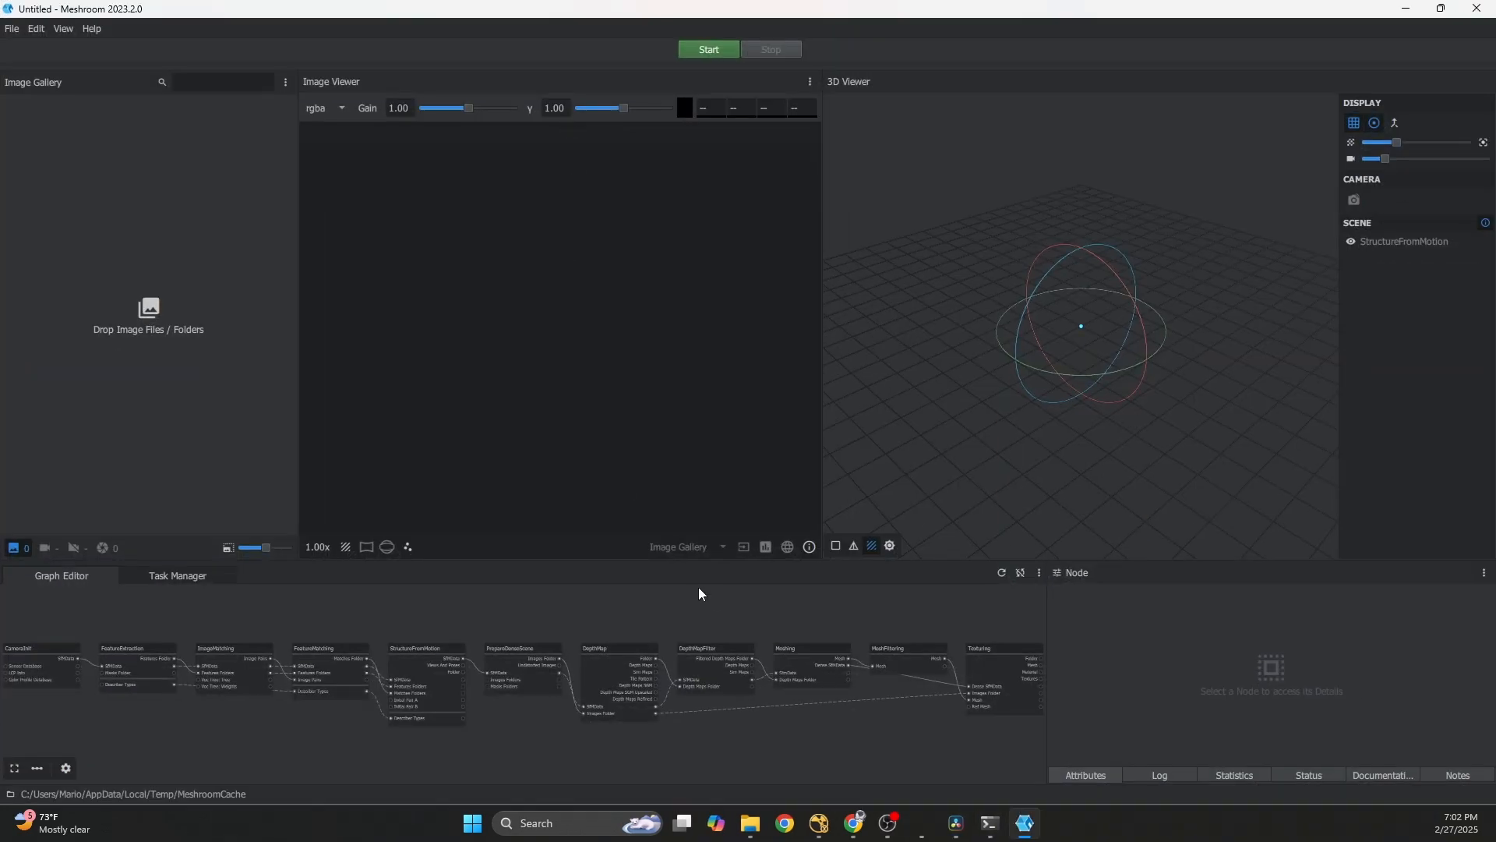
scroll(792, 657, down, 3)
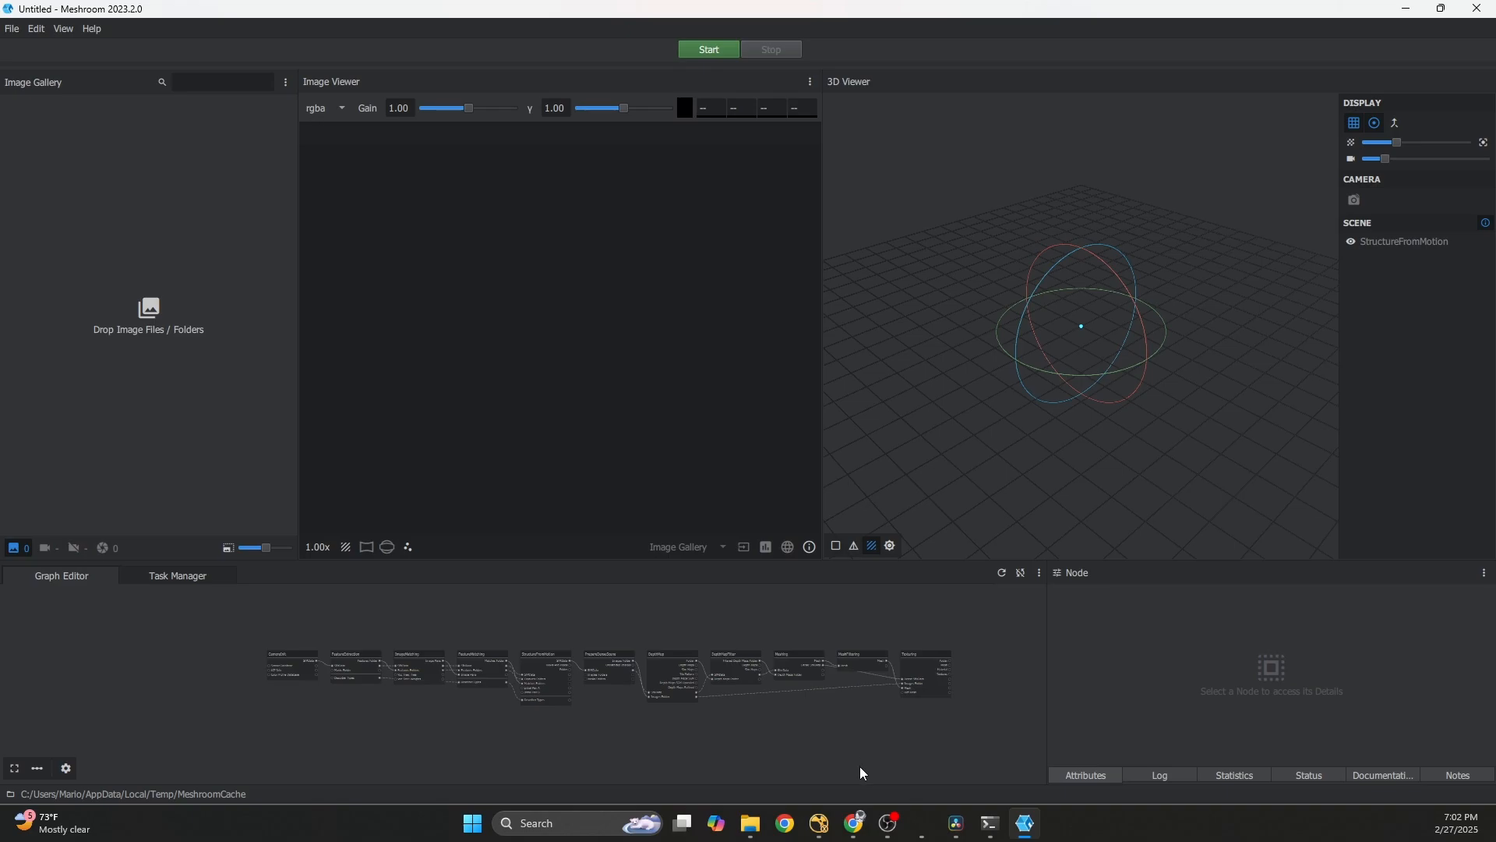
- Switch to Chrome to look over the AliceVision Meshroom page and its download section, and return to Meshroom
click(855, 823)
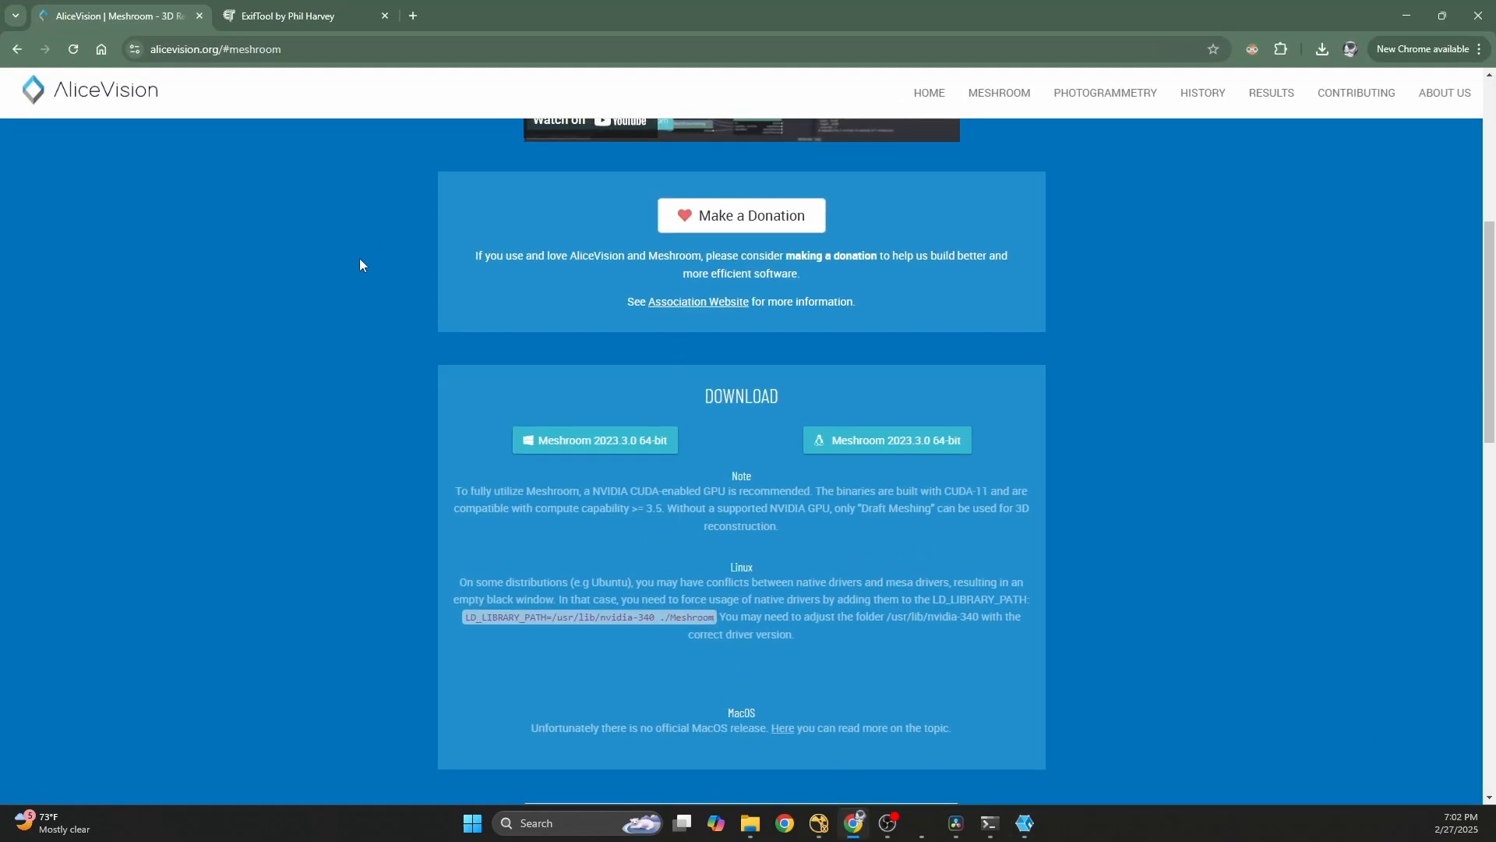
scroll(362, 256, up, 6)
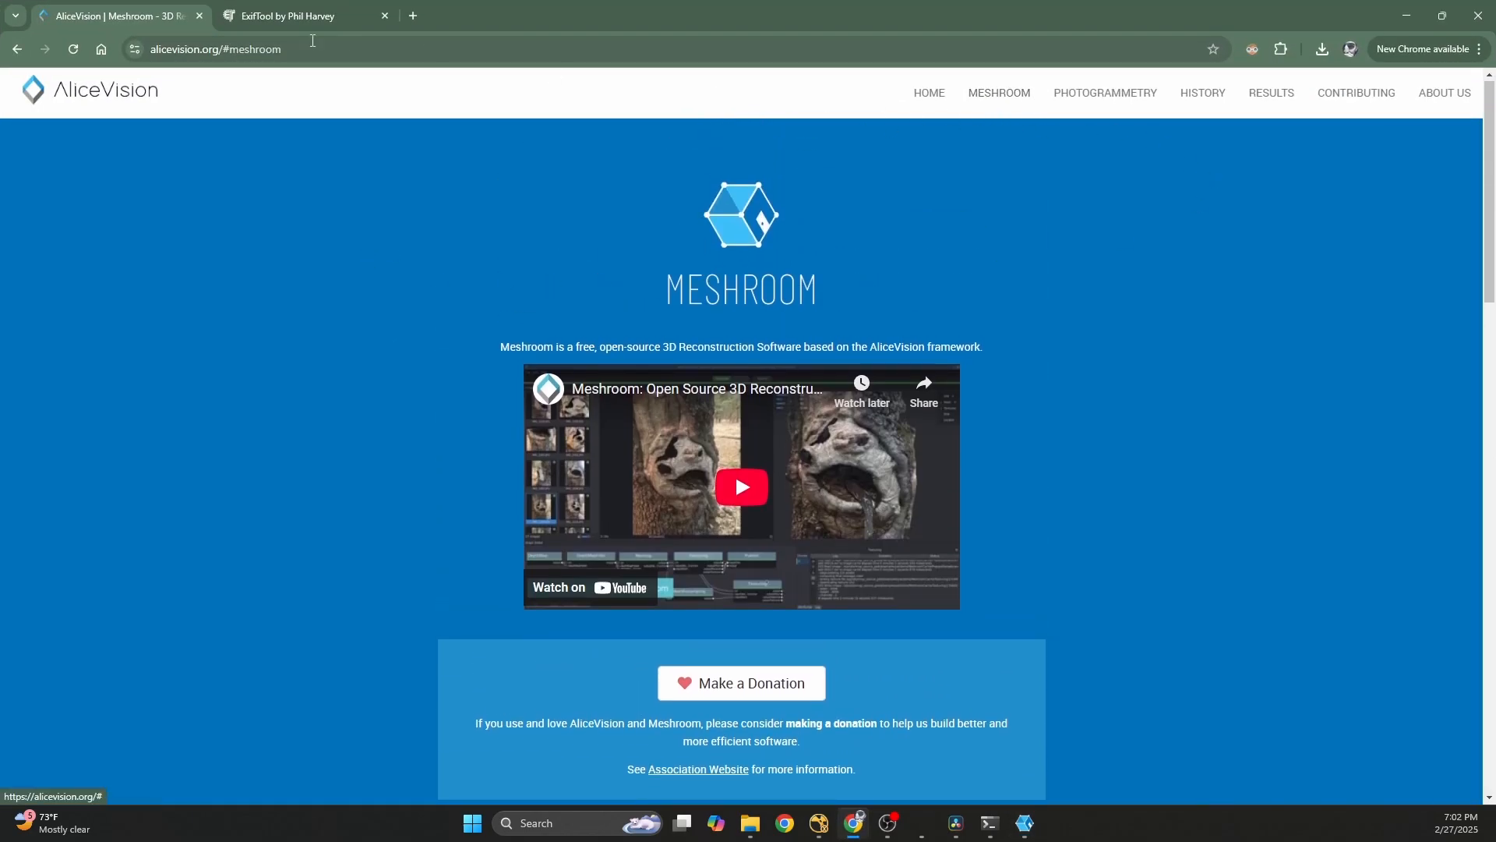
scroll(644, 339, down, 6)
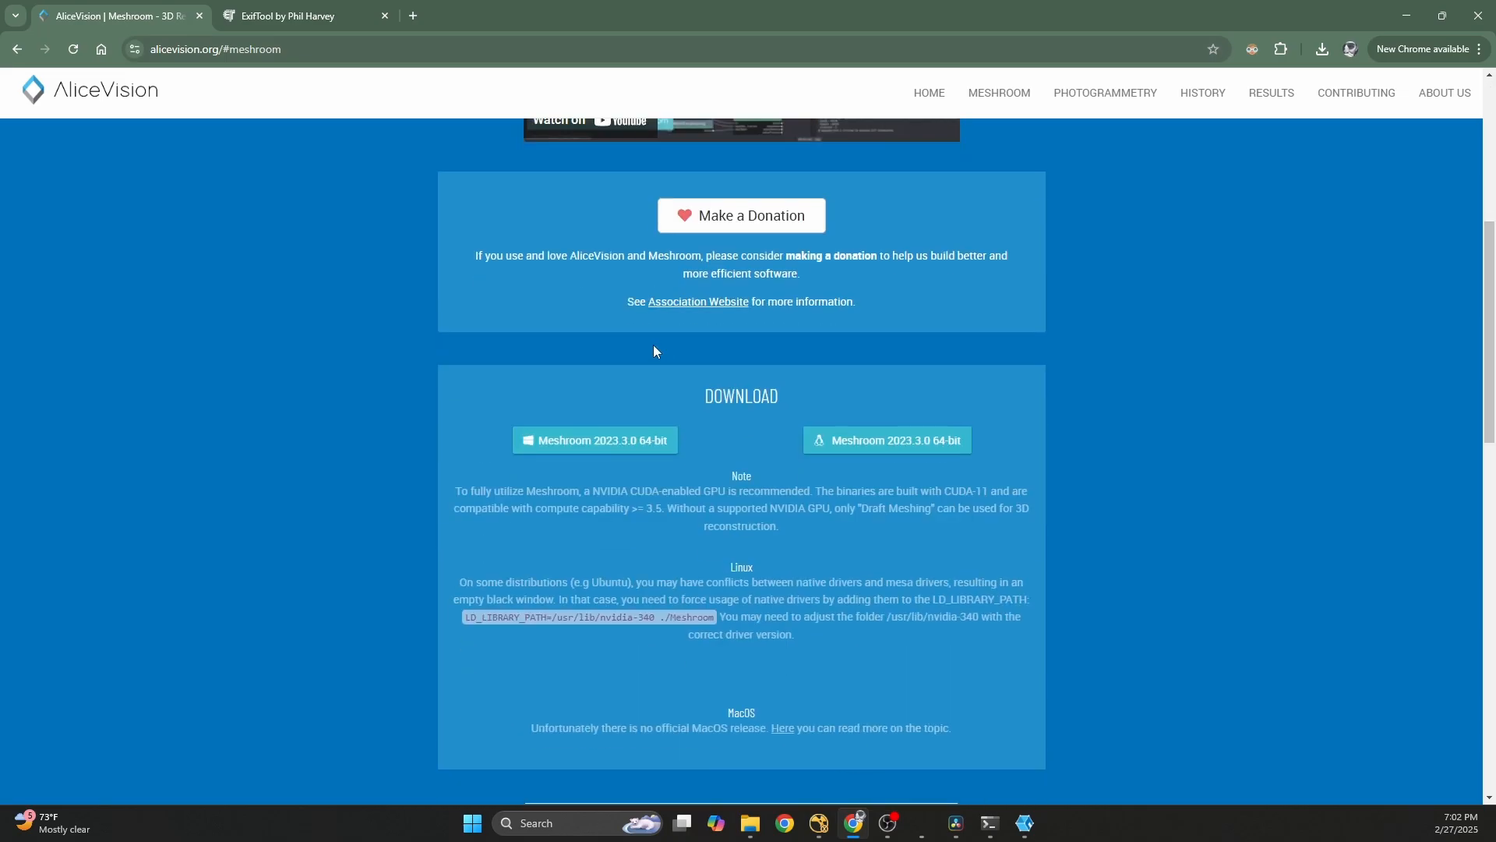
scroll(1076, 453, up, 6)
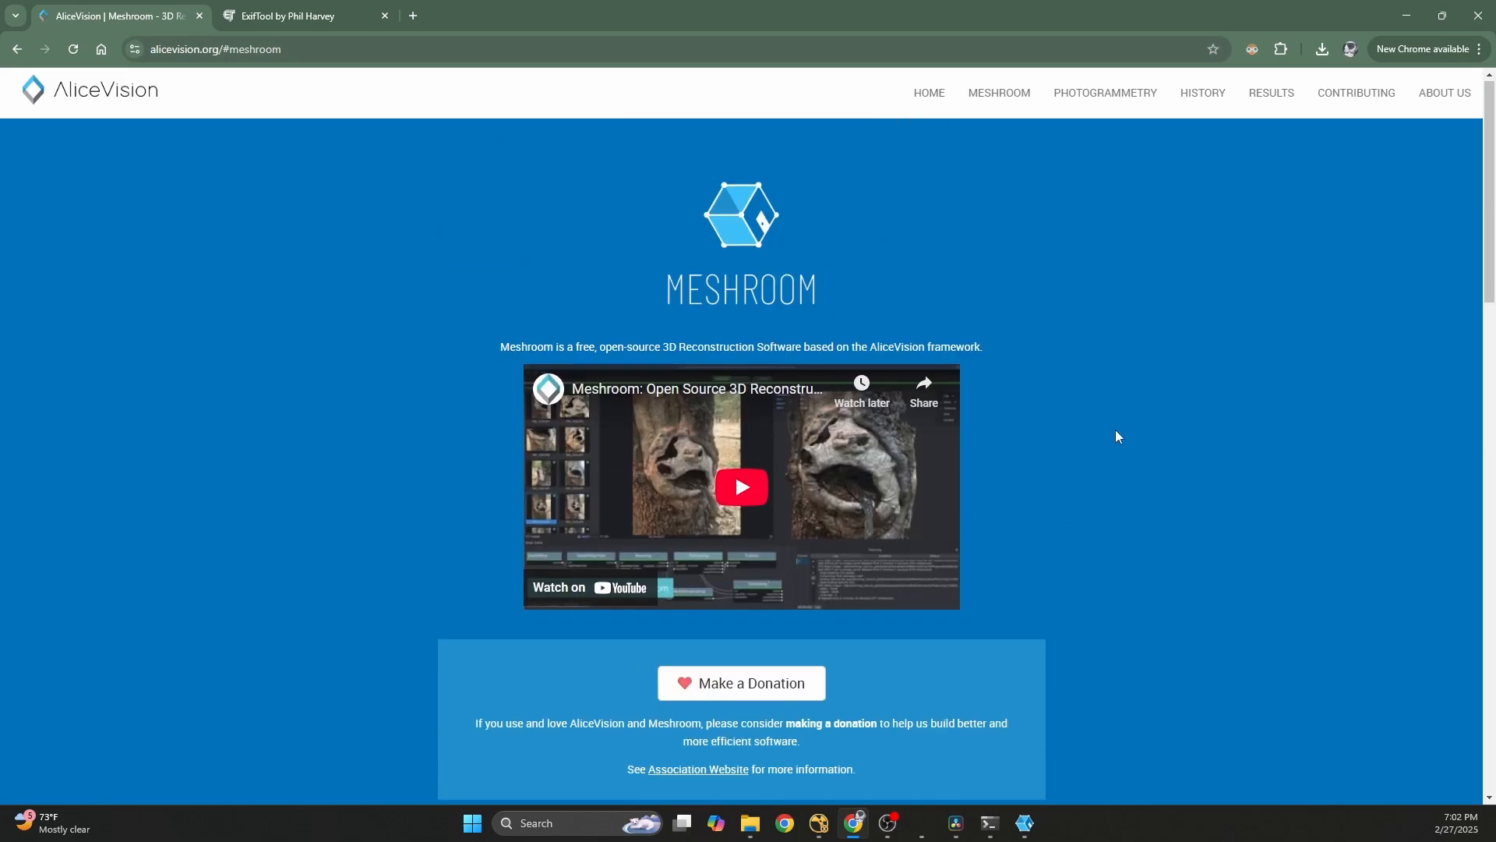
scroll(1170, 437, down, 2)
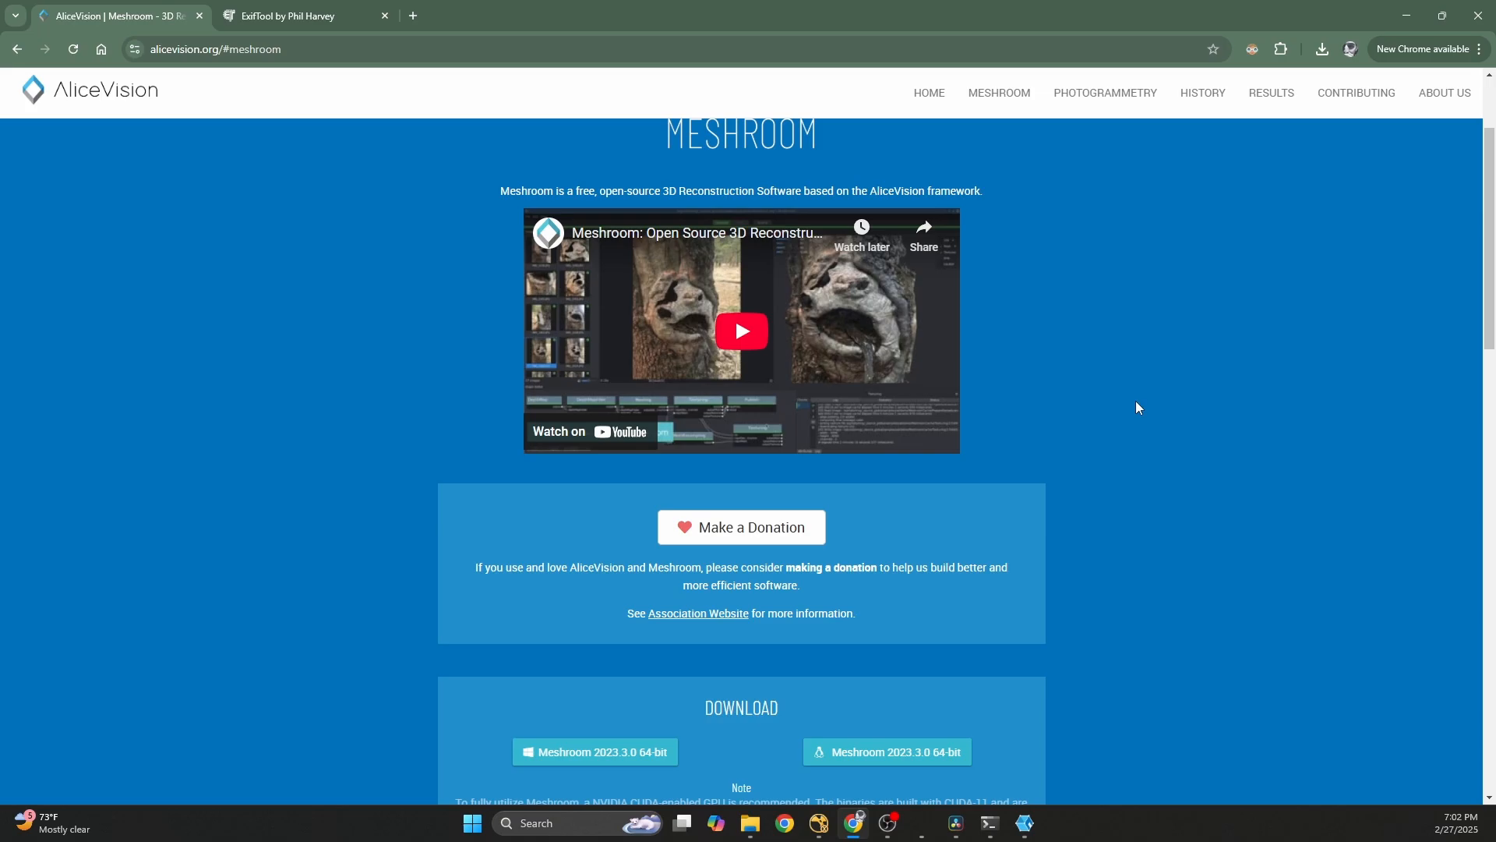
click(1408, 15)
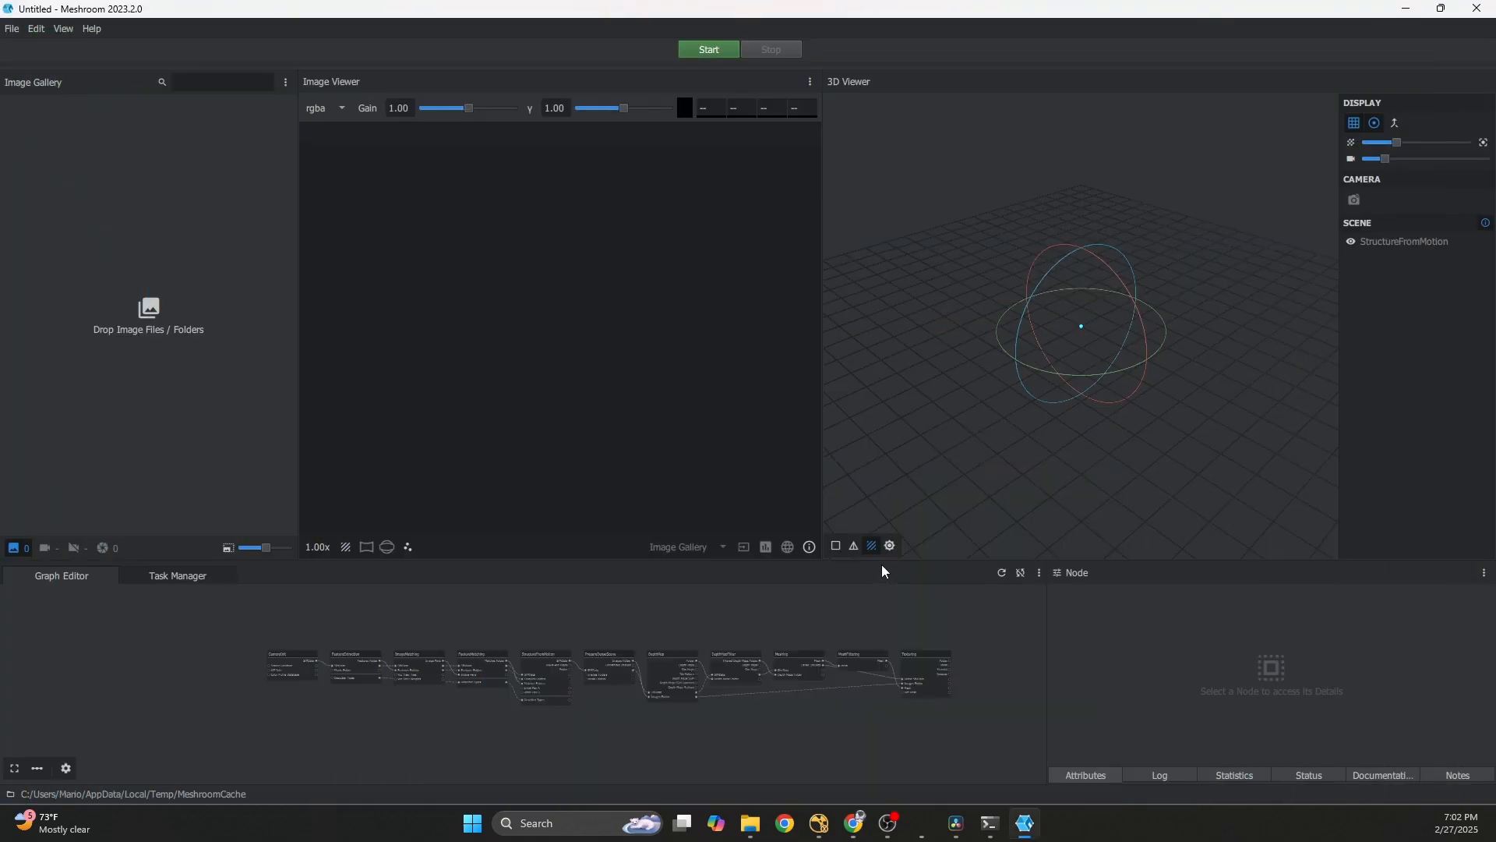
- Enlarge the Graph Editor by shrinking the viewers above it and narrowing the Node pane
drag(884, 562, 880, 370)
scroll(854, 438, up, 4)
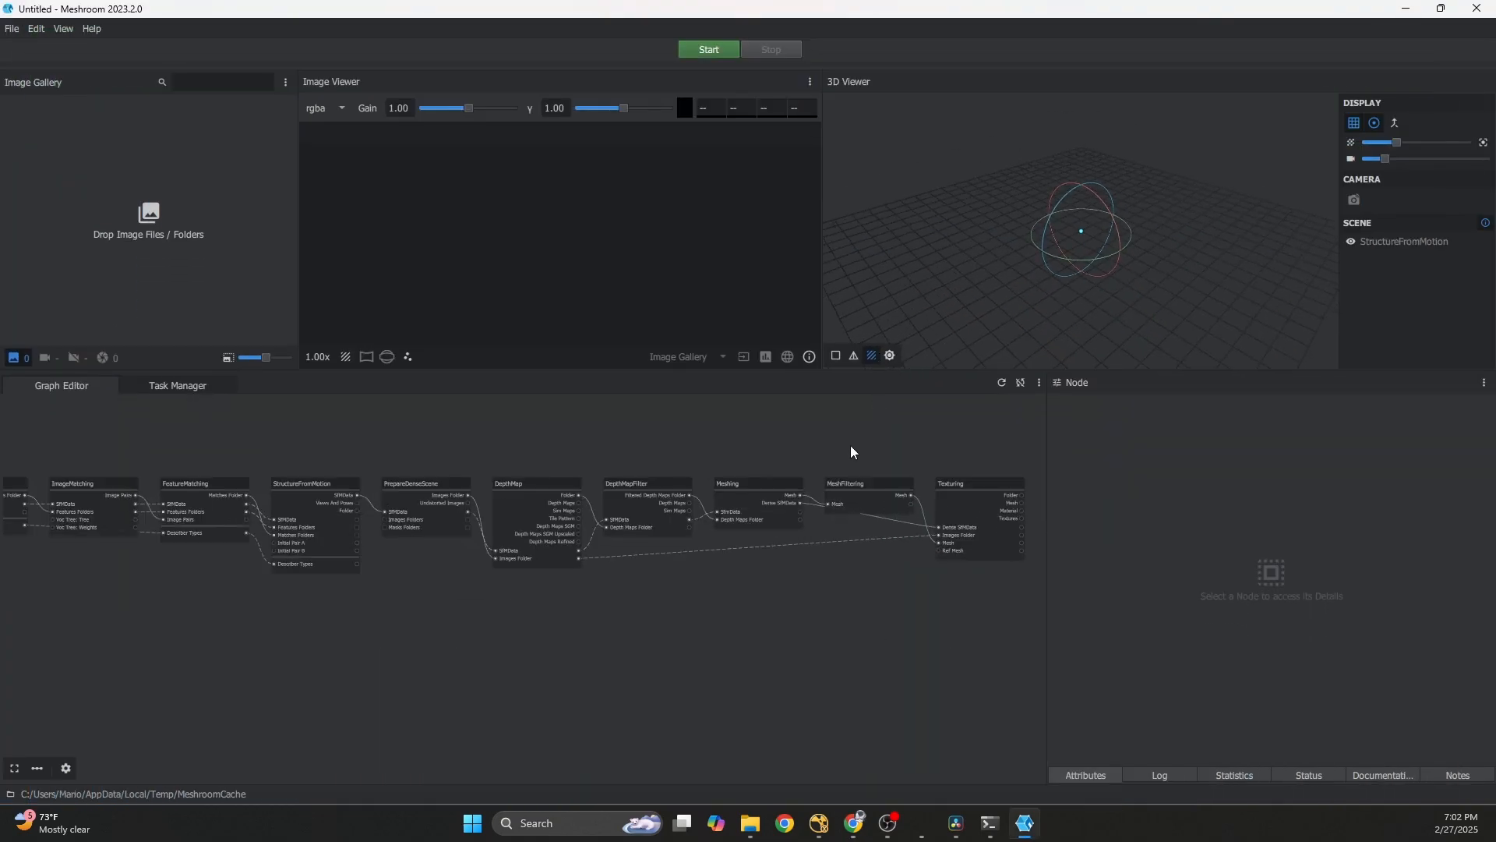
middle_drag(850, 446, 872, 456)
scroll(873, 456, down, 3)
drag(1045, 445, 1235, 484)
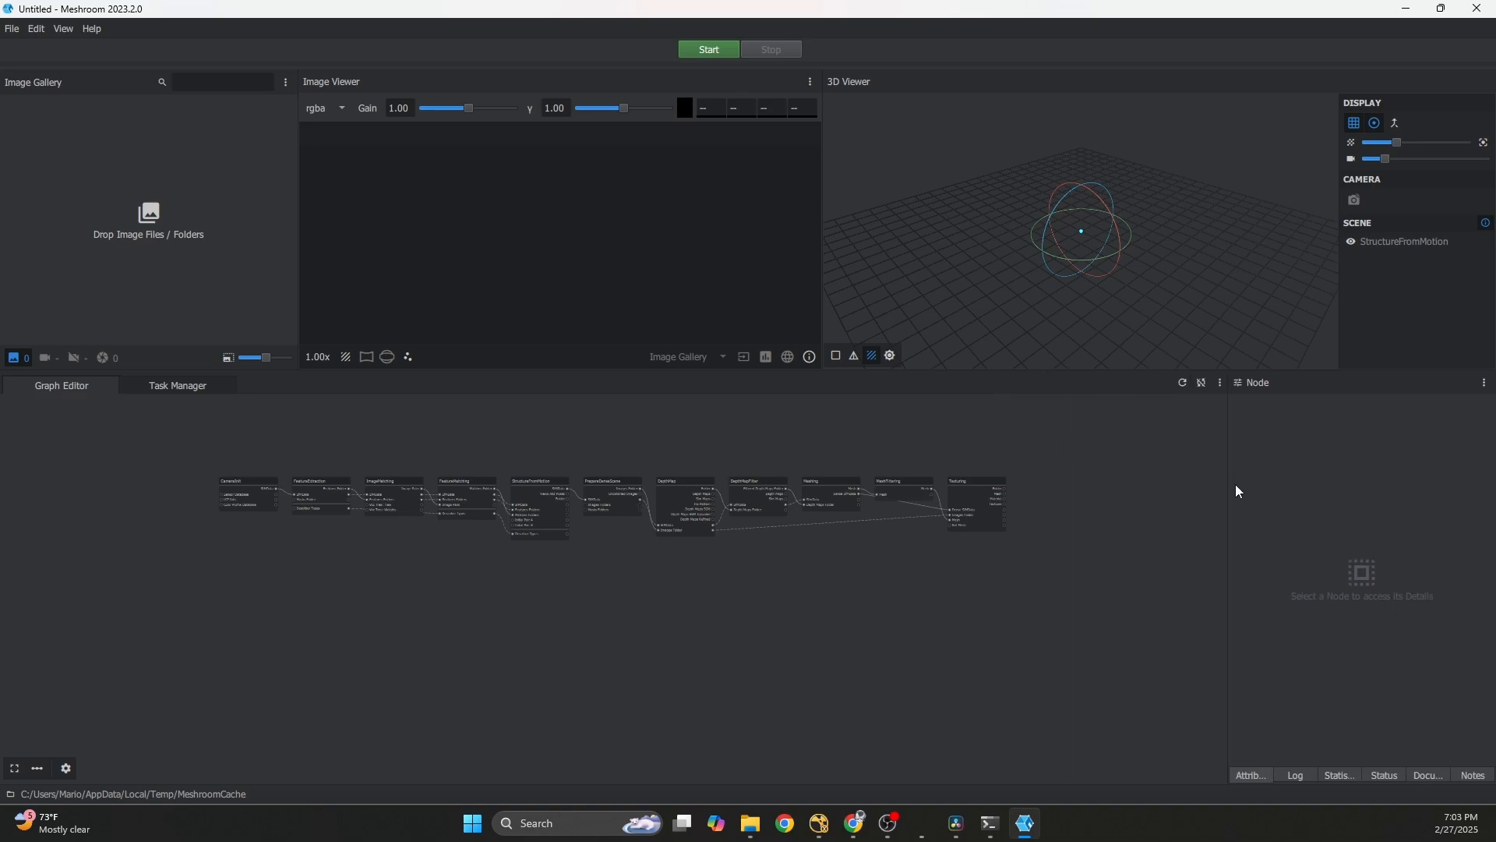
- Delete every node of the default photogrammetry pipeline from the graph
scroll(892, 472, up, 2)
middle_drag(893, 471, 1066, 498)
scroll(1071, 497, down, 1)
drag(1171, 470, 341, 652)
key(Delete)
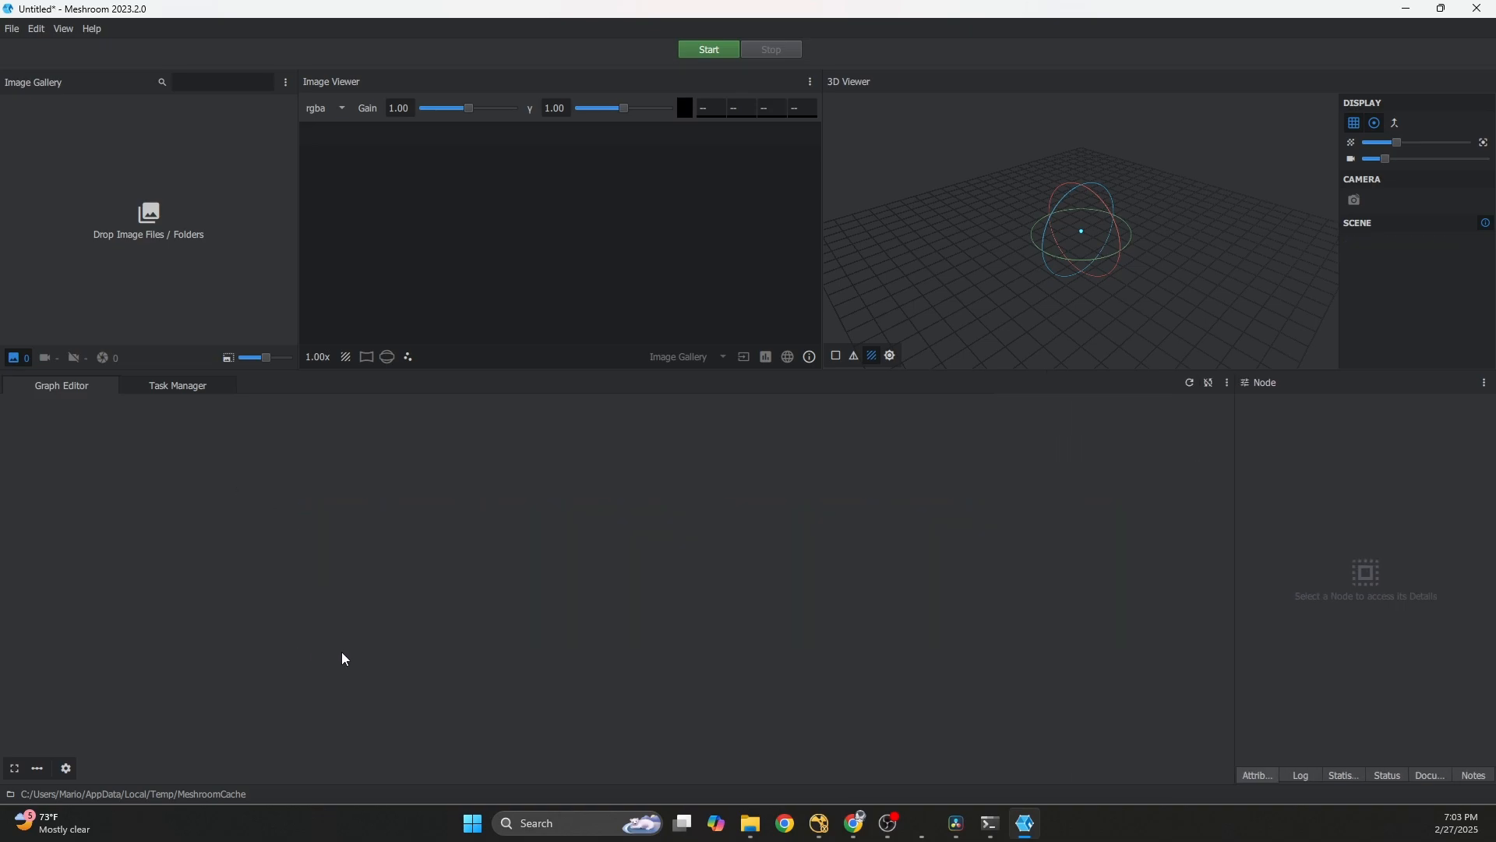
- Add the Distortion Calibration pipeline to the empty graph and leave its nodes deselected
right_click(456, 438)
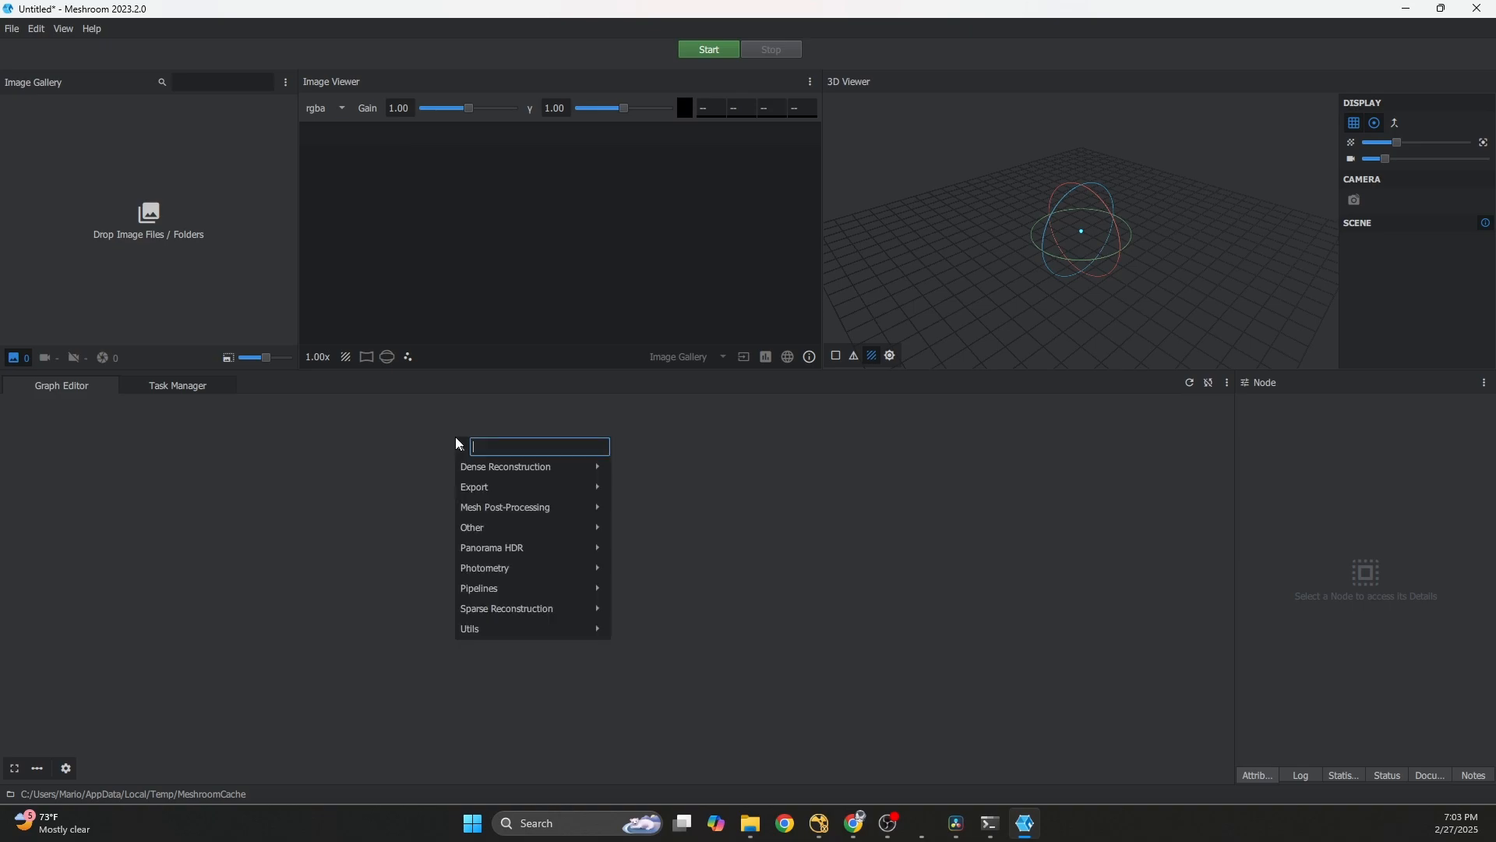
mouse_move(504, 582)
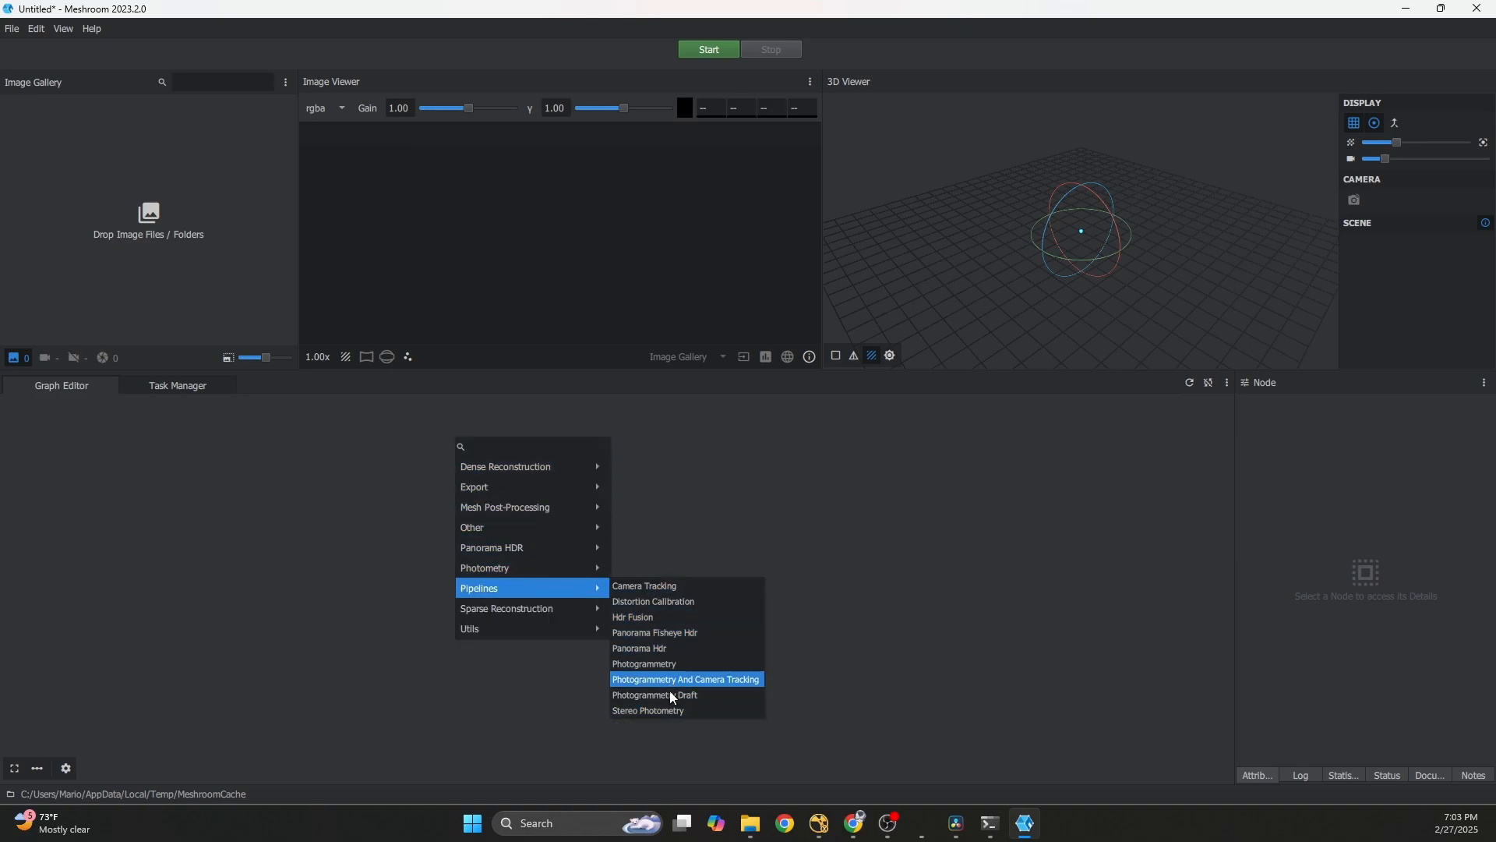
click(668, 612)
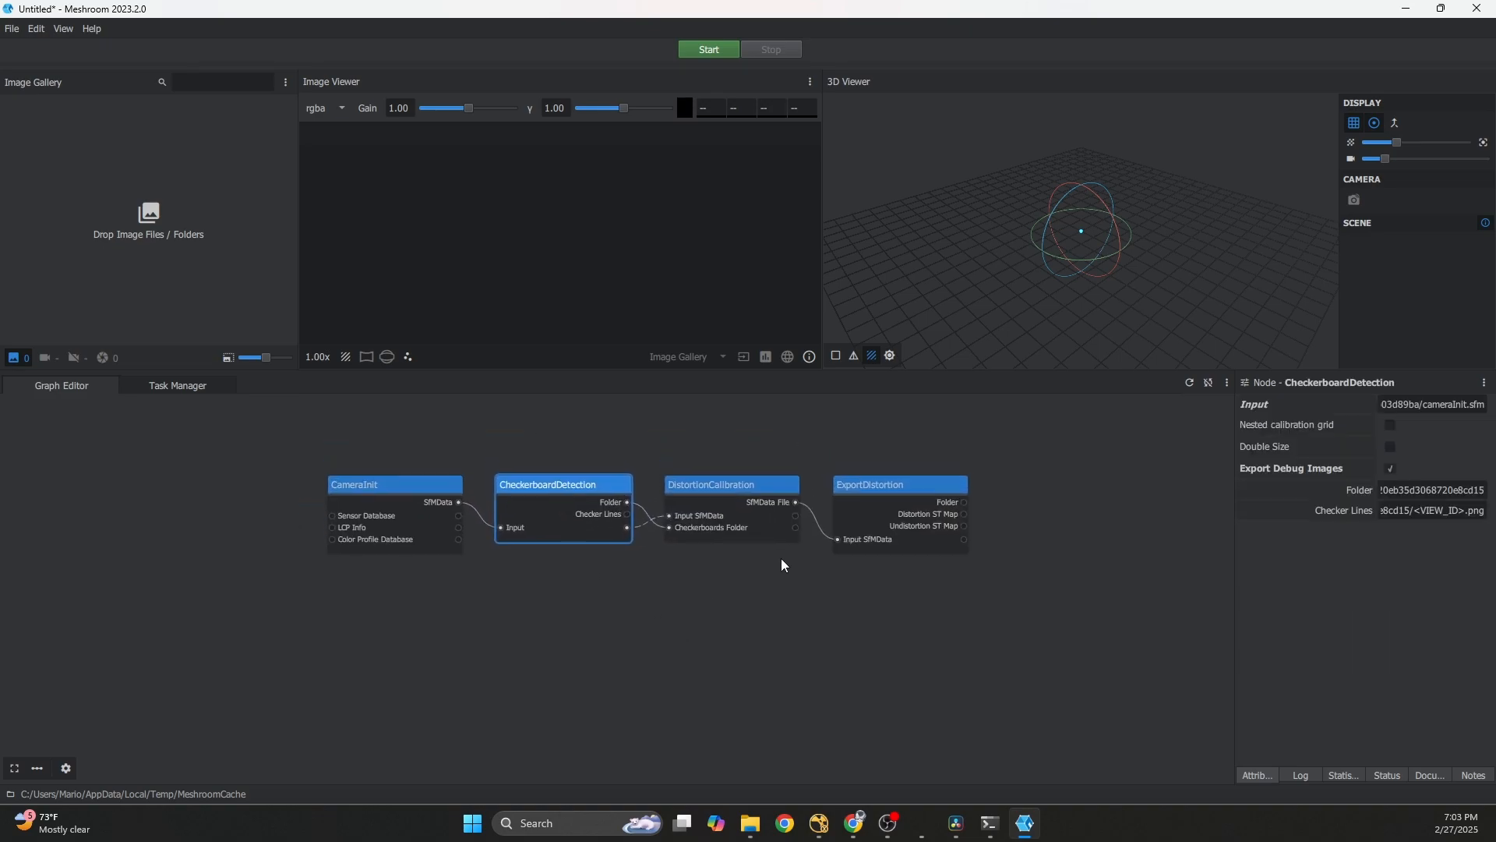
click(536, 613)
drag(365, 611, 1031, 491)
click(618, 628)
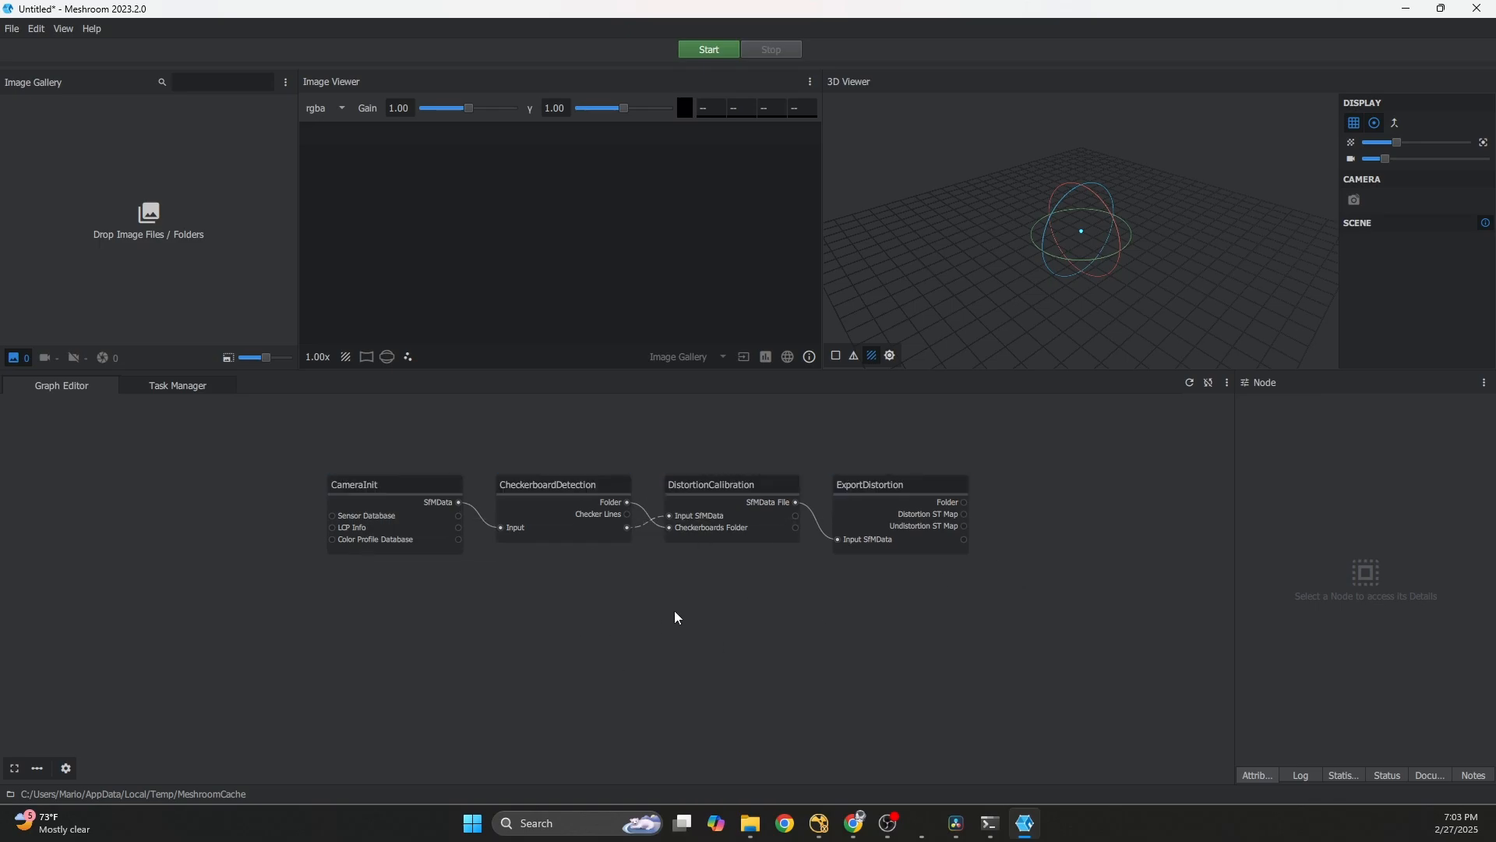
- Save the Meshroom project as lensdist_fusion in the lensdist_fusion folder on the Desktop
key(ctrl+s)
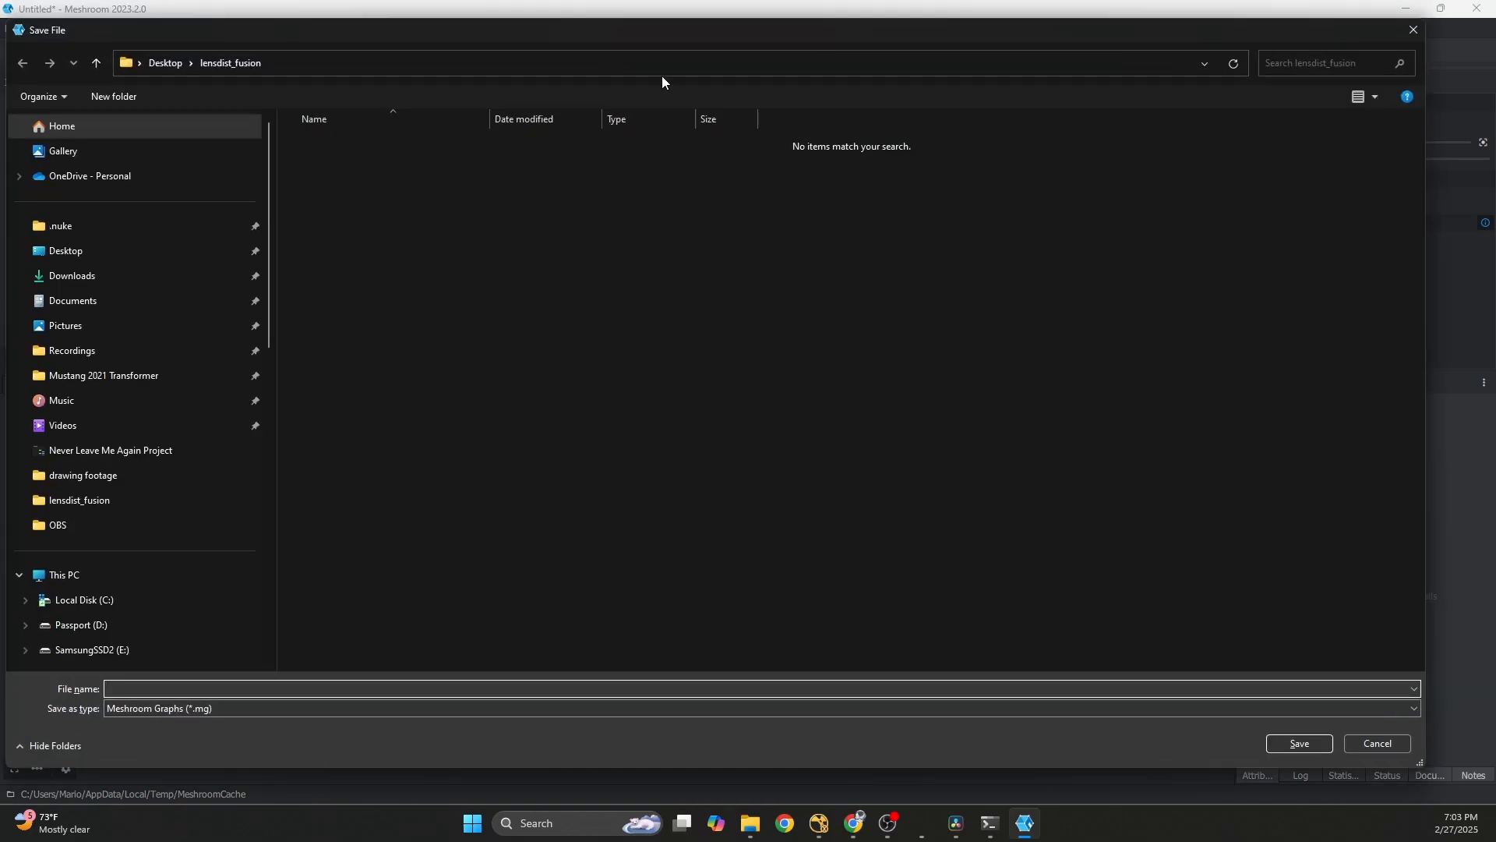
text(le)
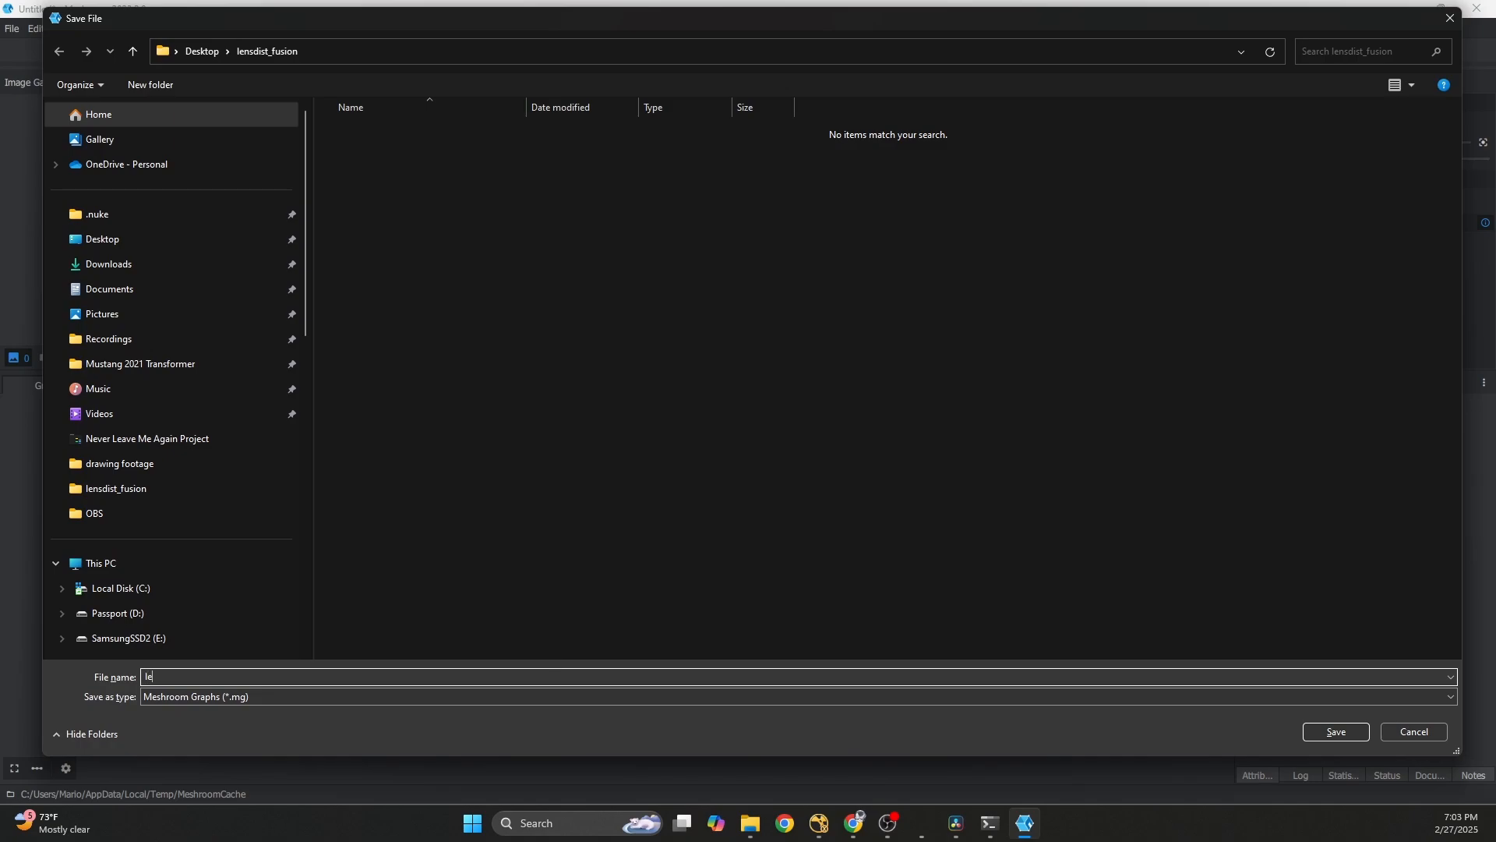
text(sn)
key(BackSpace)
key(BackSpace)
text(nsdist_fusion)
key(Return)
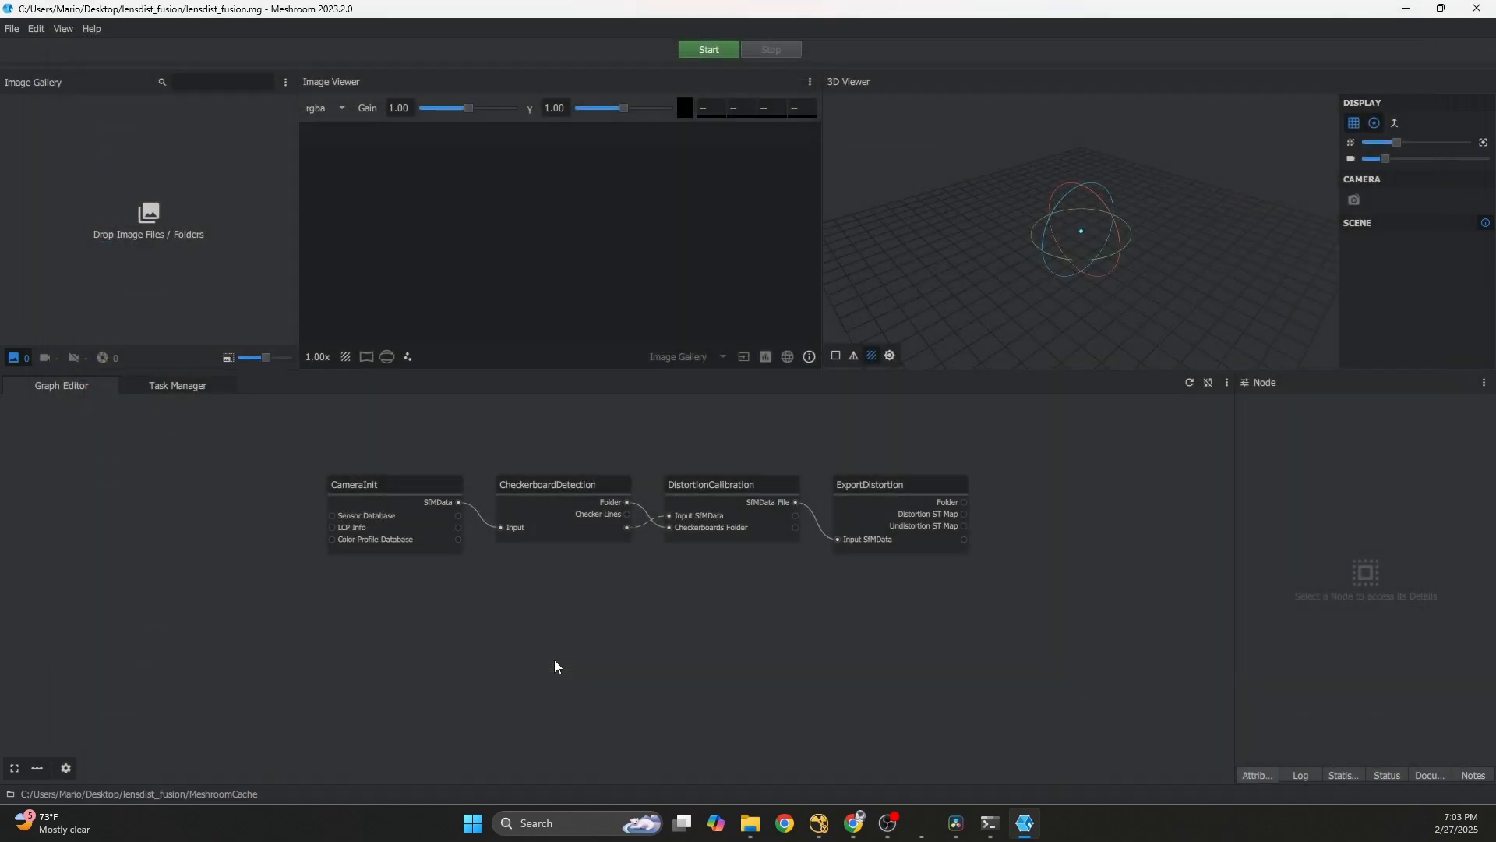
- Open the lensdist_fusion folder in File Explorer over Meshroom and show its files as large icons
middle_drag(592, 606, 599, 630)
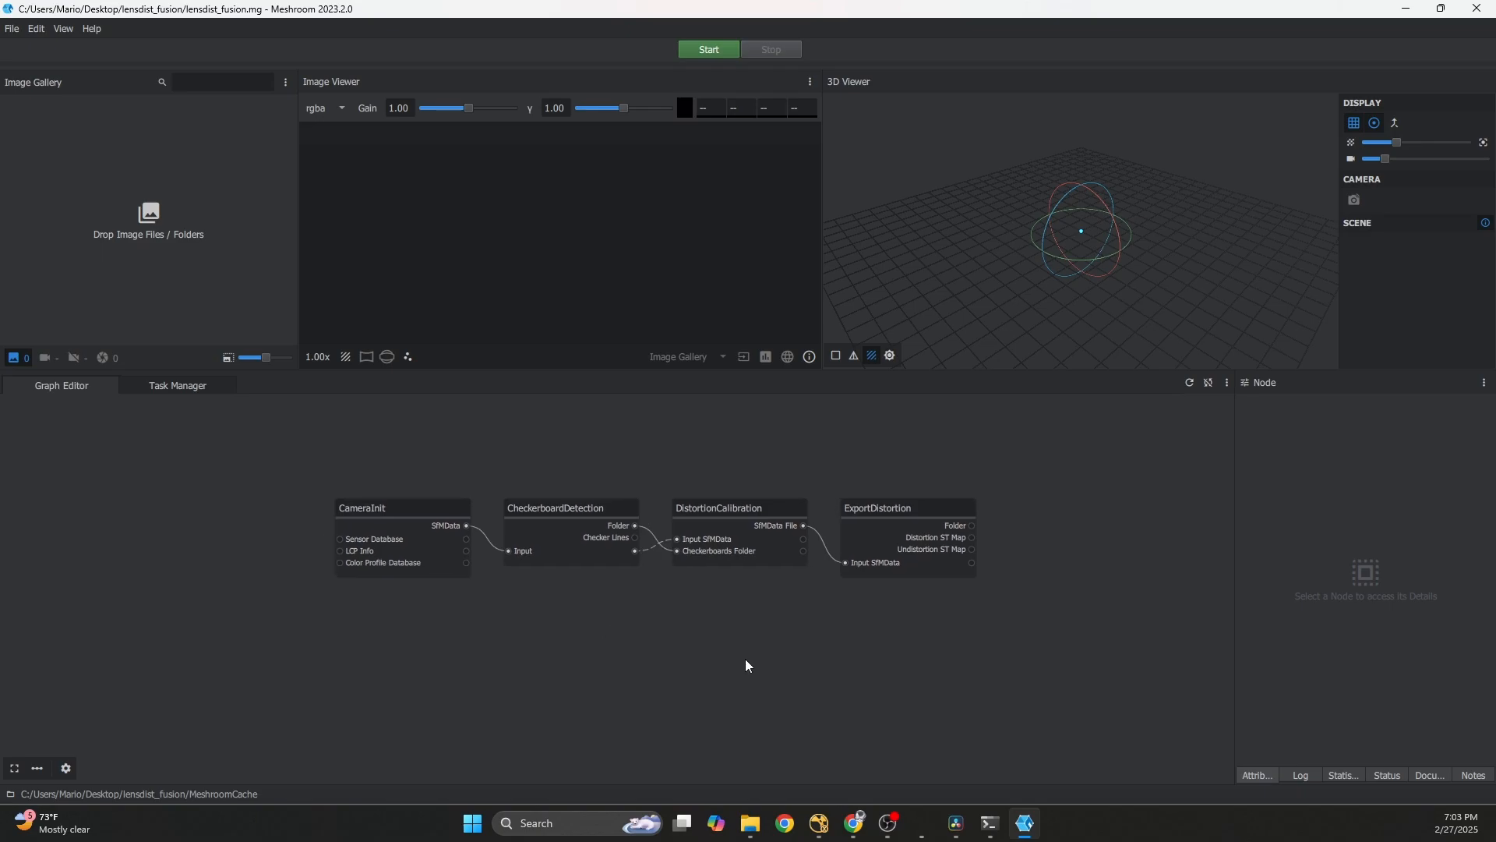
click(750, 823)
drag(466, 7, 873, 130)
click(932, 200)
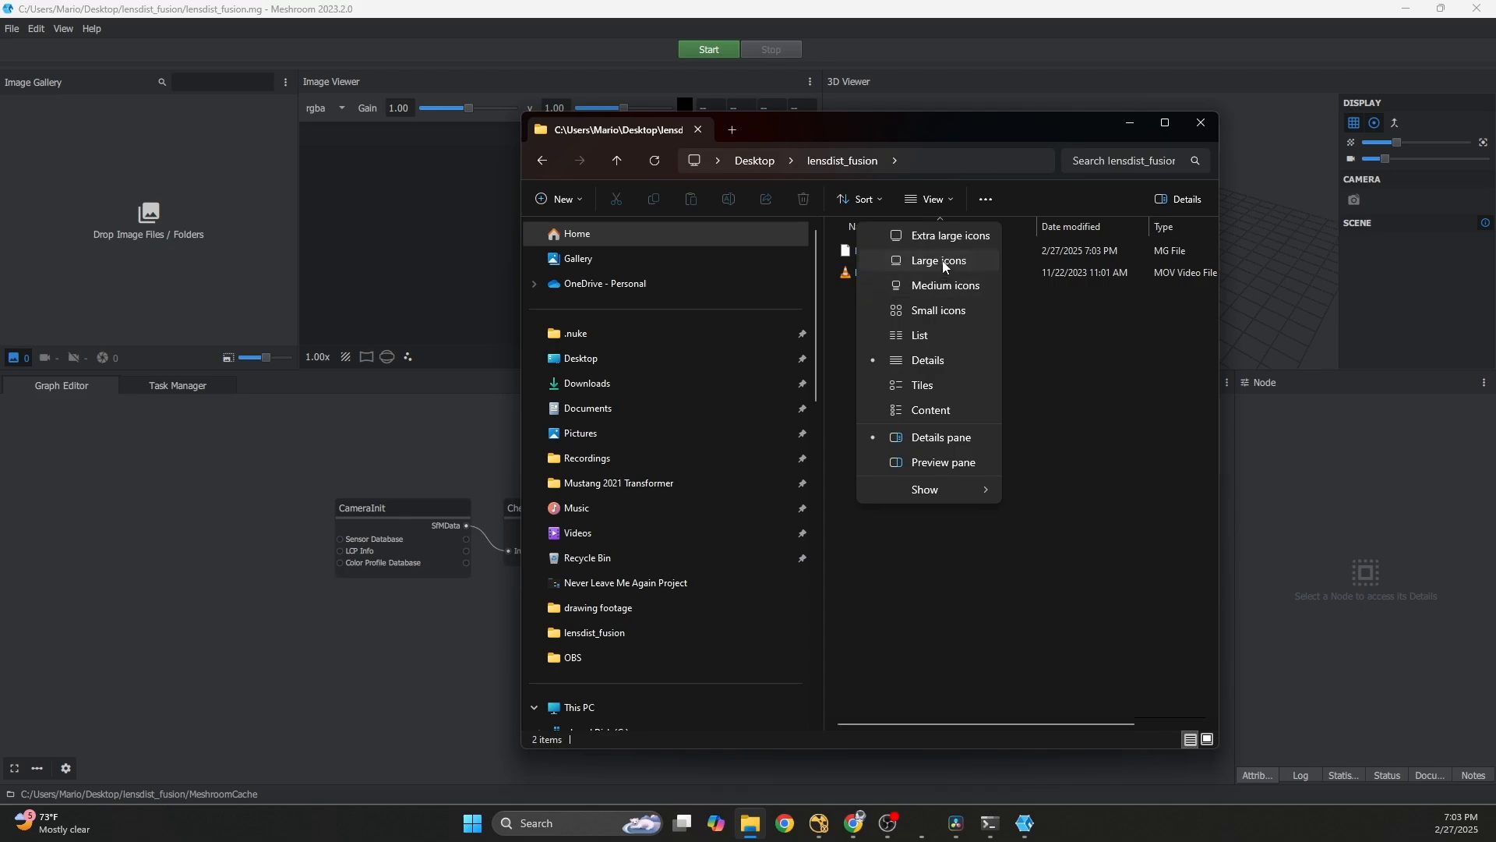
click(955, 261)
drag(987, 137, 930, 142)
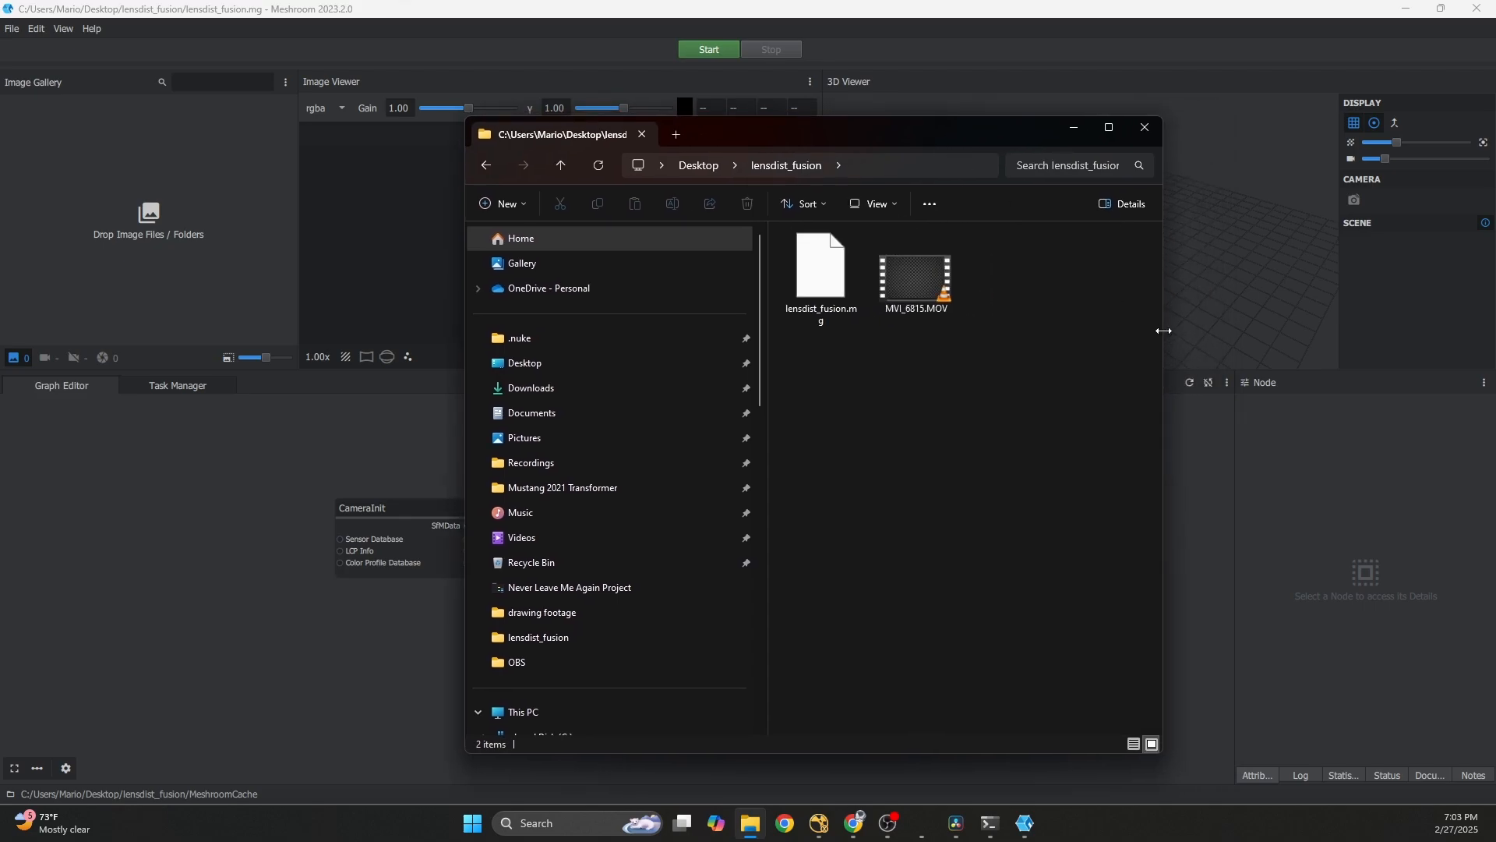
- Import MVI_6815.MOV from the lensdist_fusion folder into Meshroom's Image Gallery and acknowledge the video input notice
drag(1163, 330, 1362, 330)
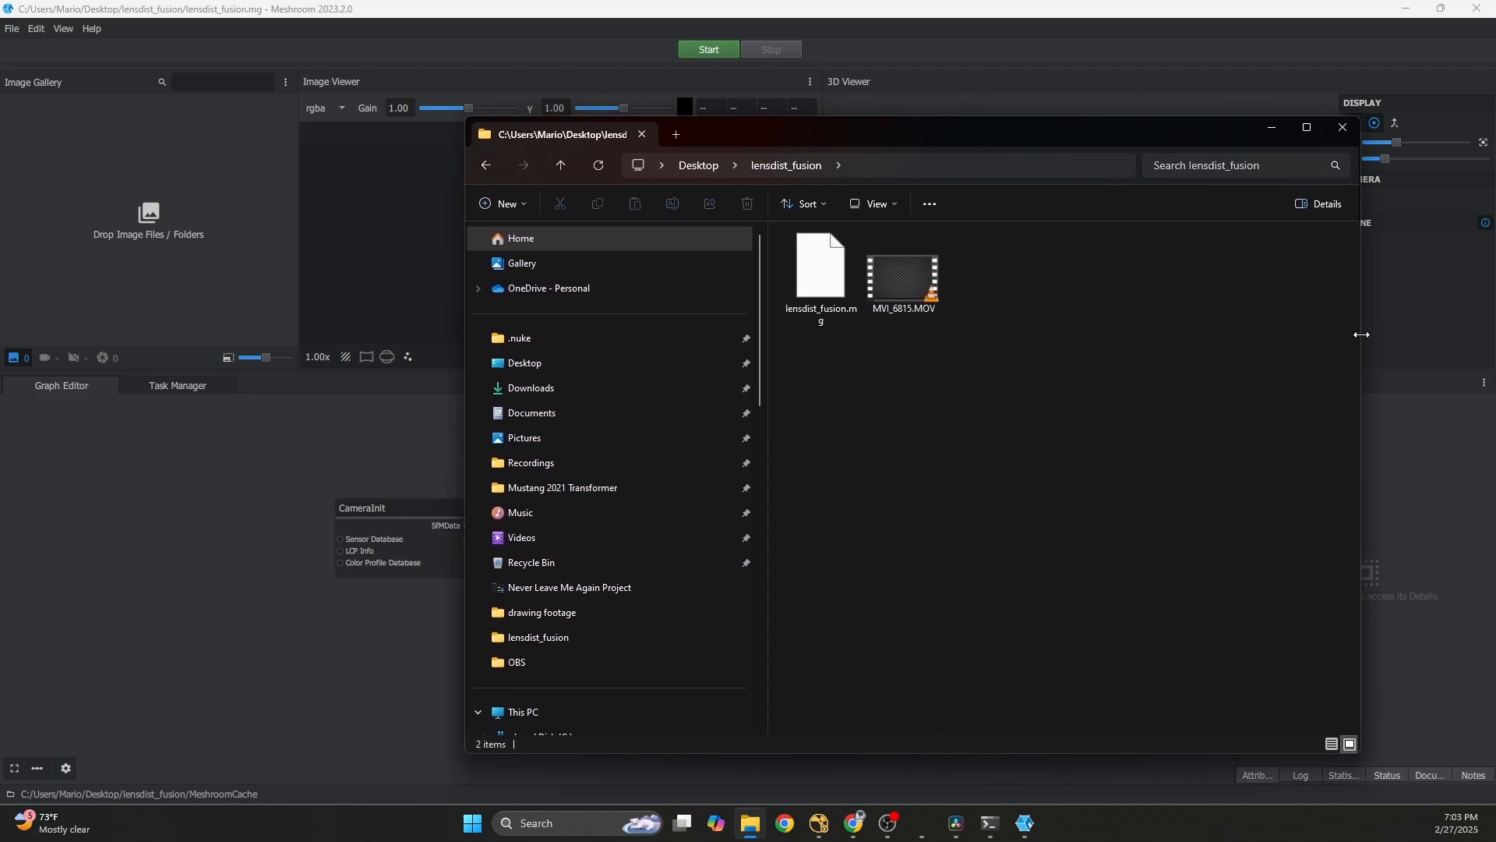
click(898, 278)
drag(978, 139, 1083, 114)
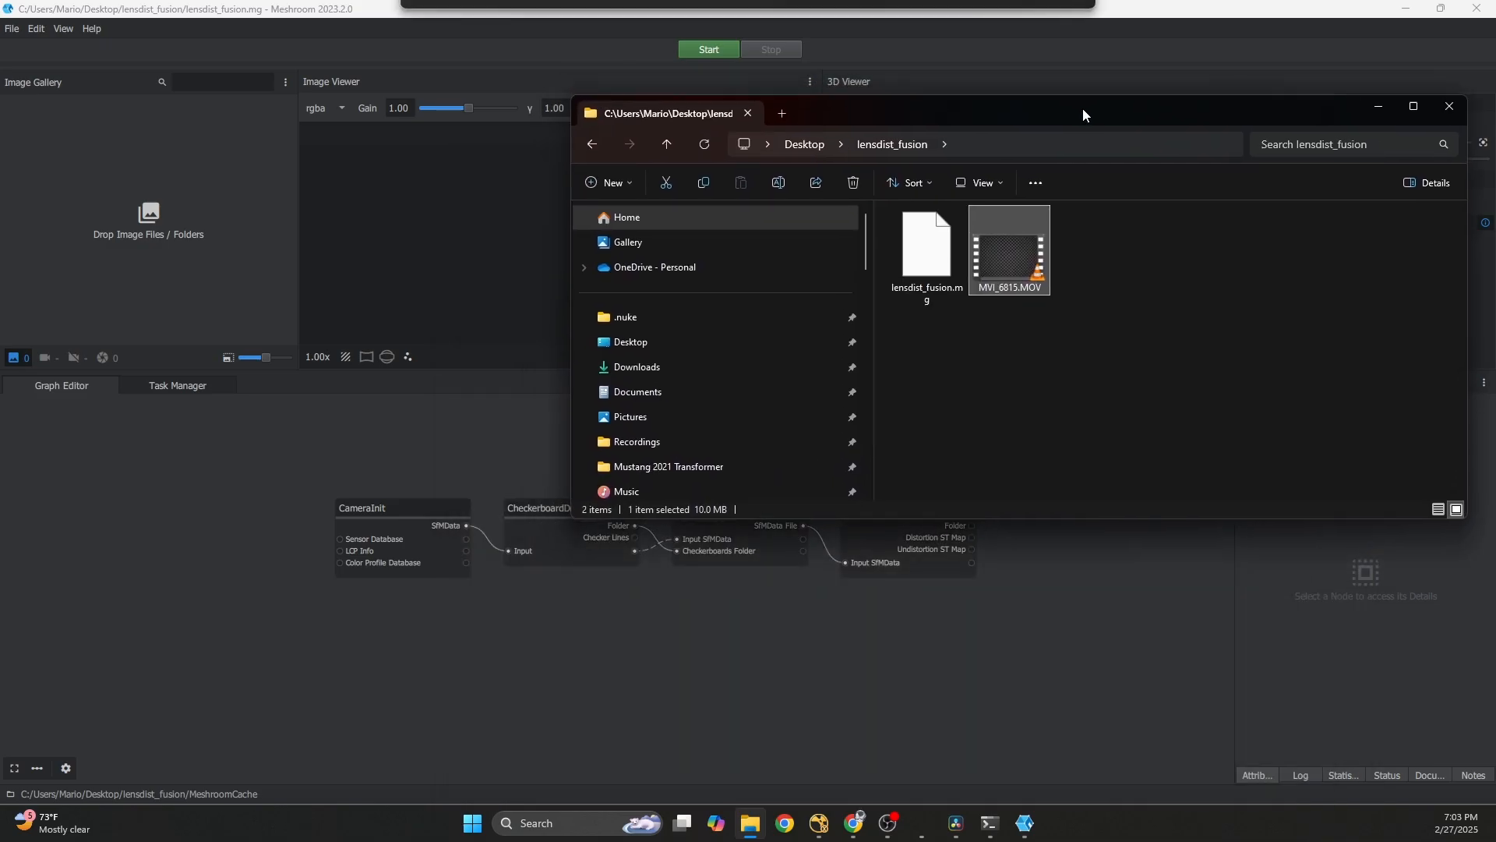
drag(1007, 256, 200, 230)
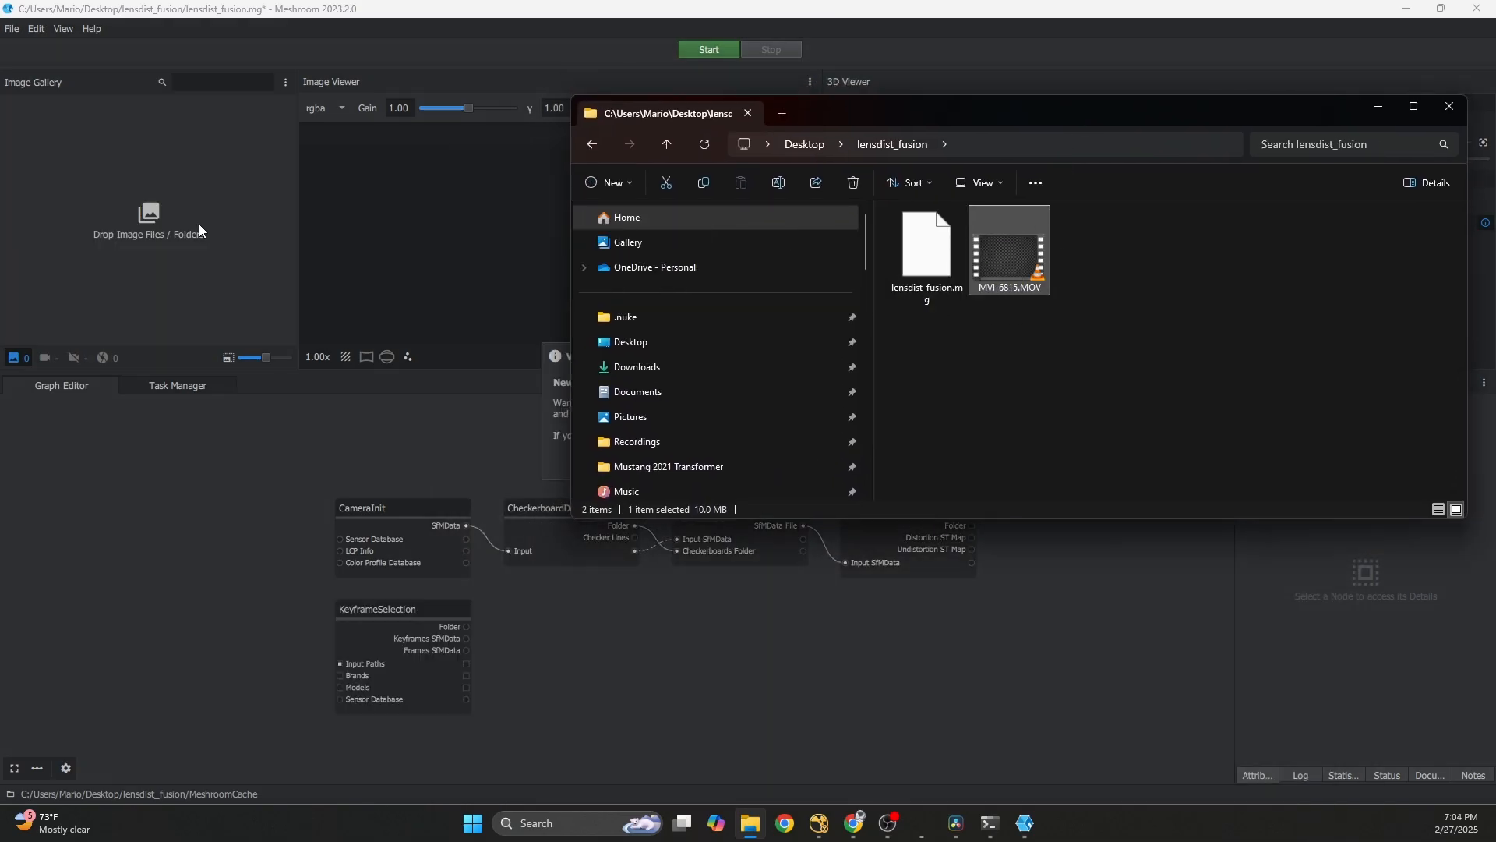
click(1380, 111)
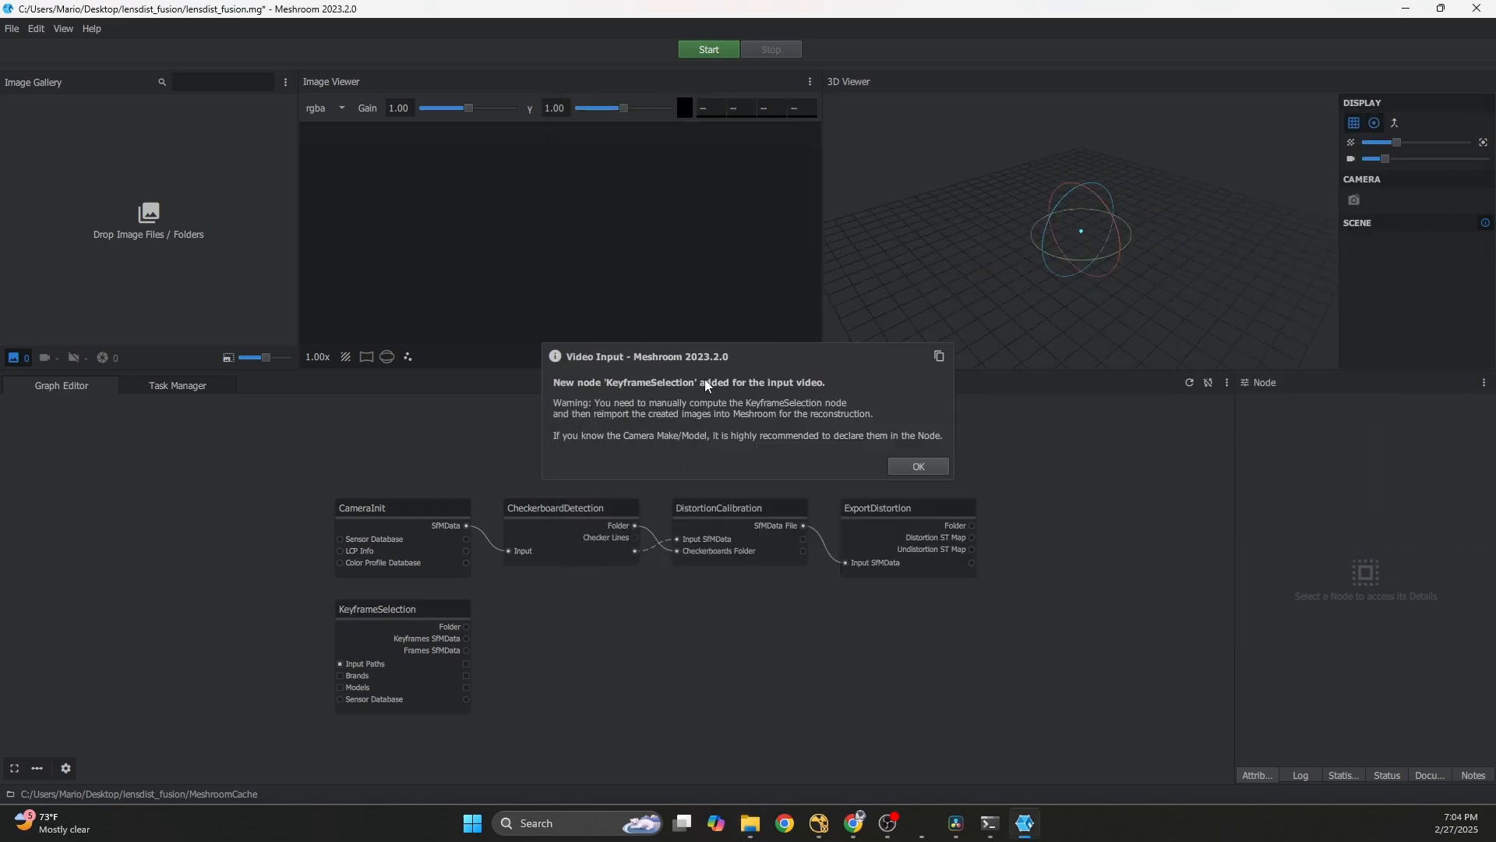
click(920, 466)
- Set the KeyframeSelection node's keyframes file extension to png and compute that node
click(448, 600)
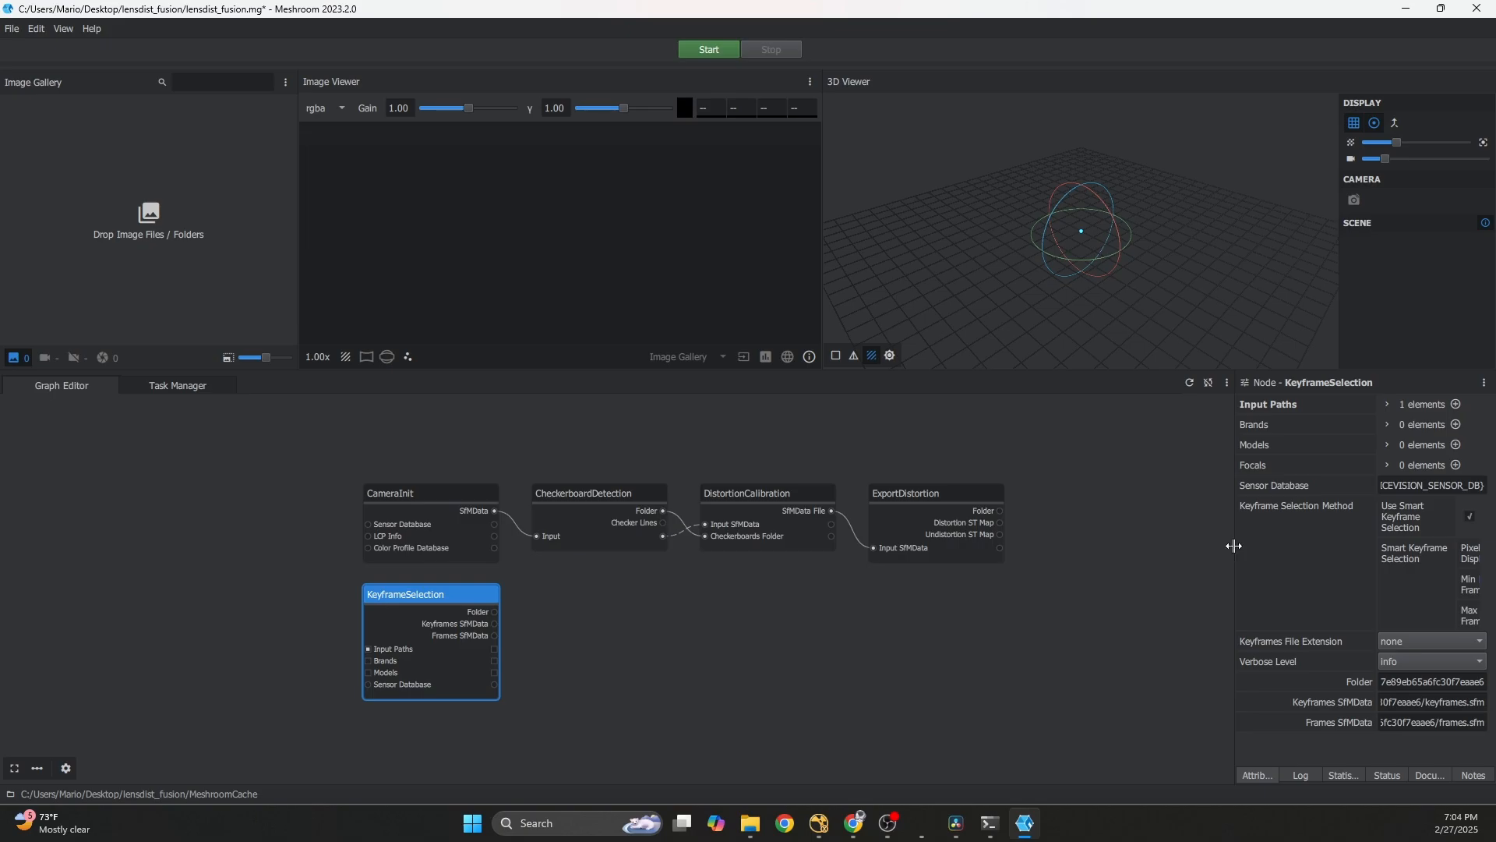
drag(1233, 544, 1072, 555)
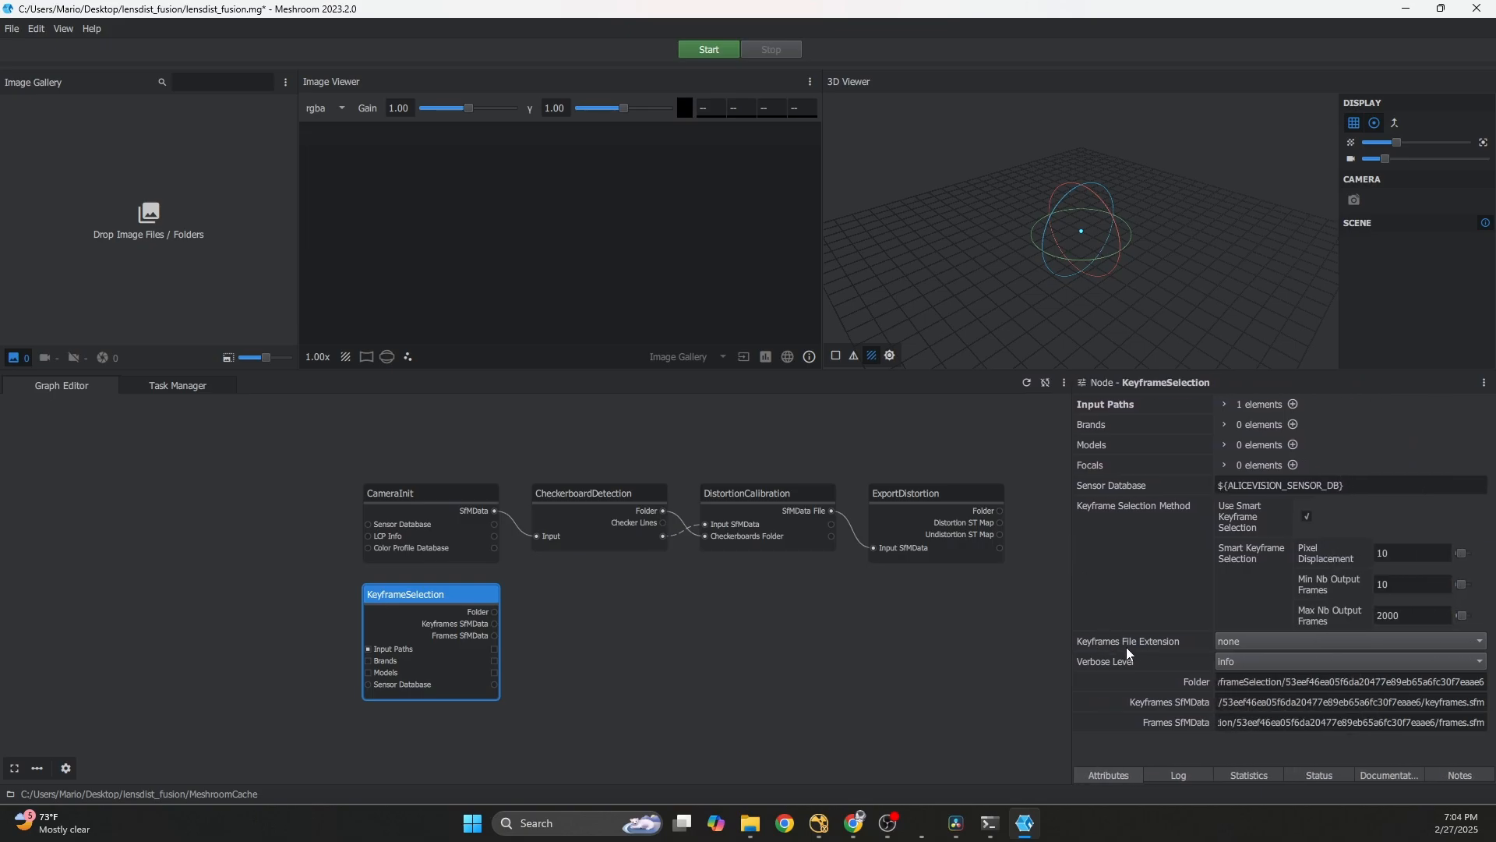
click(1241, 640)
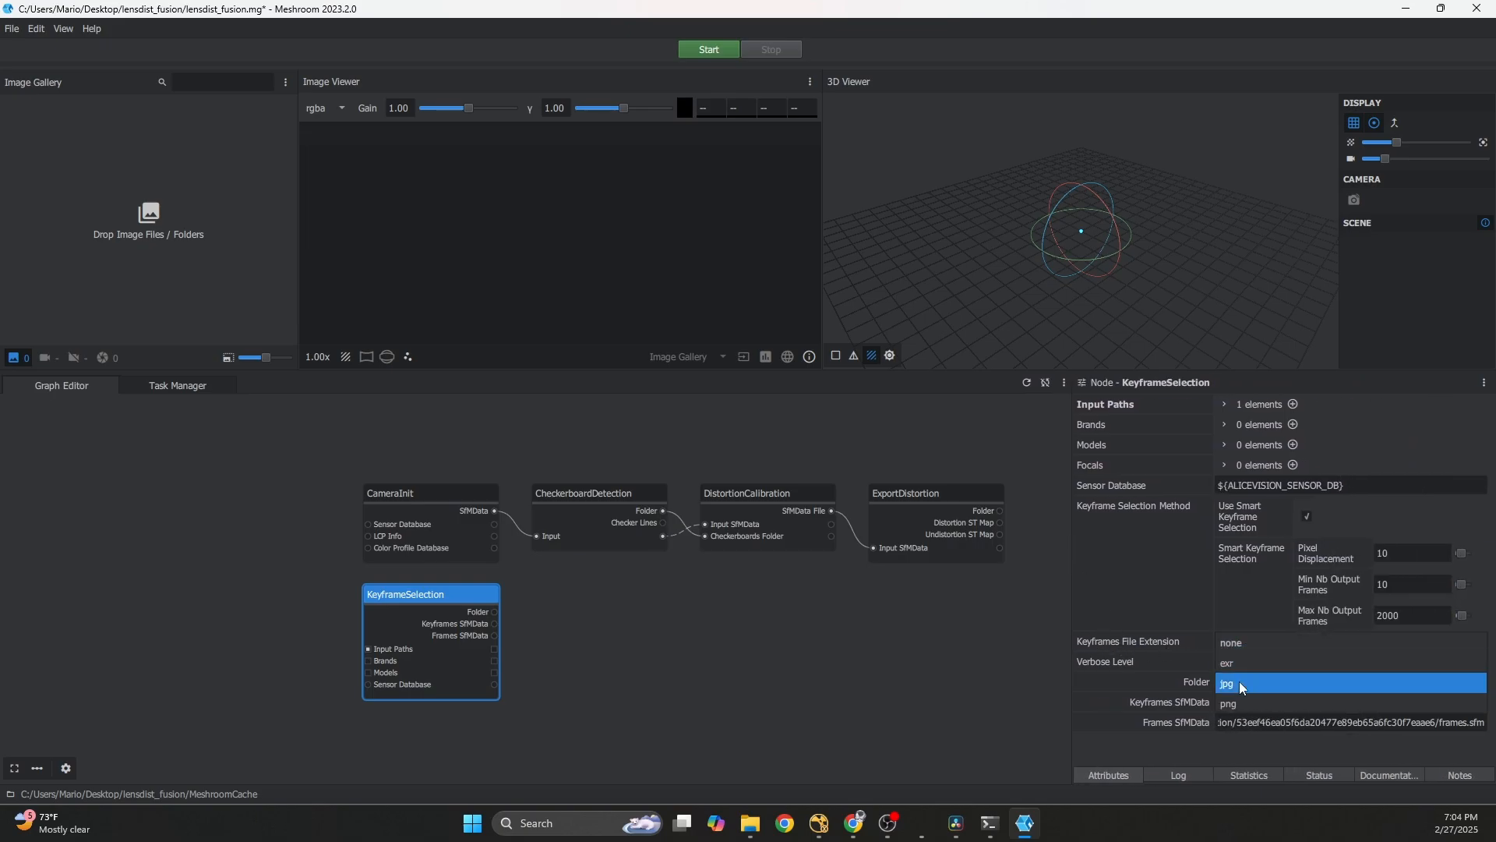
click(1234, 704)
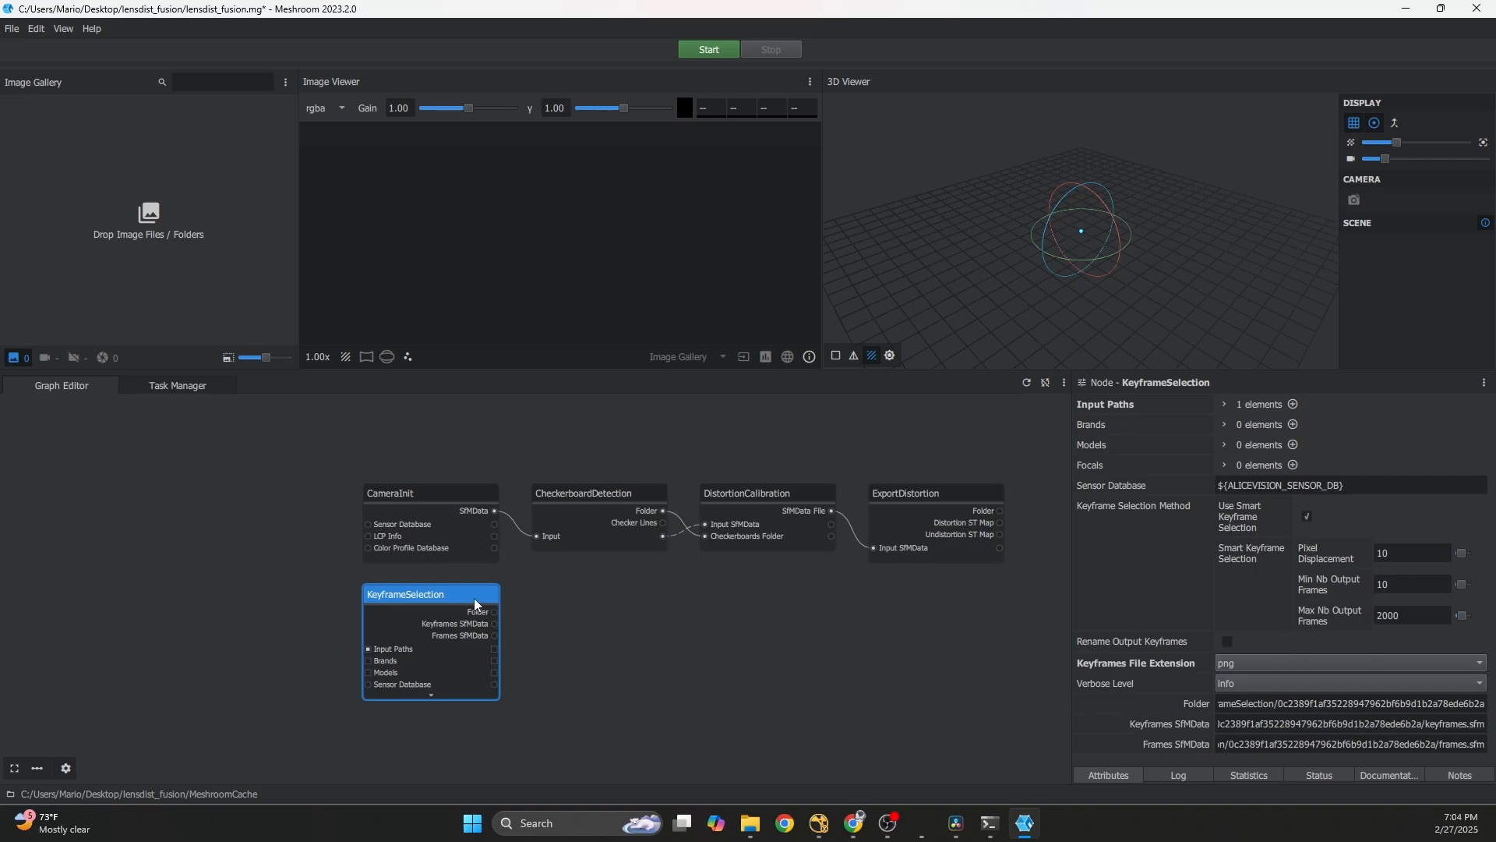
right_click(436, 596)
click(456, 616)
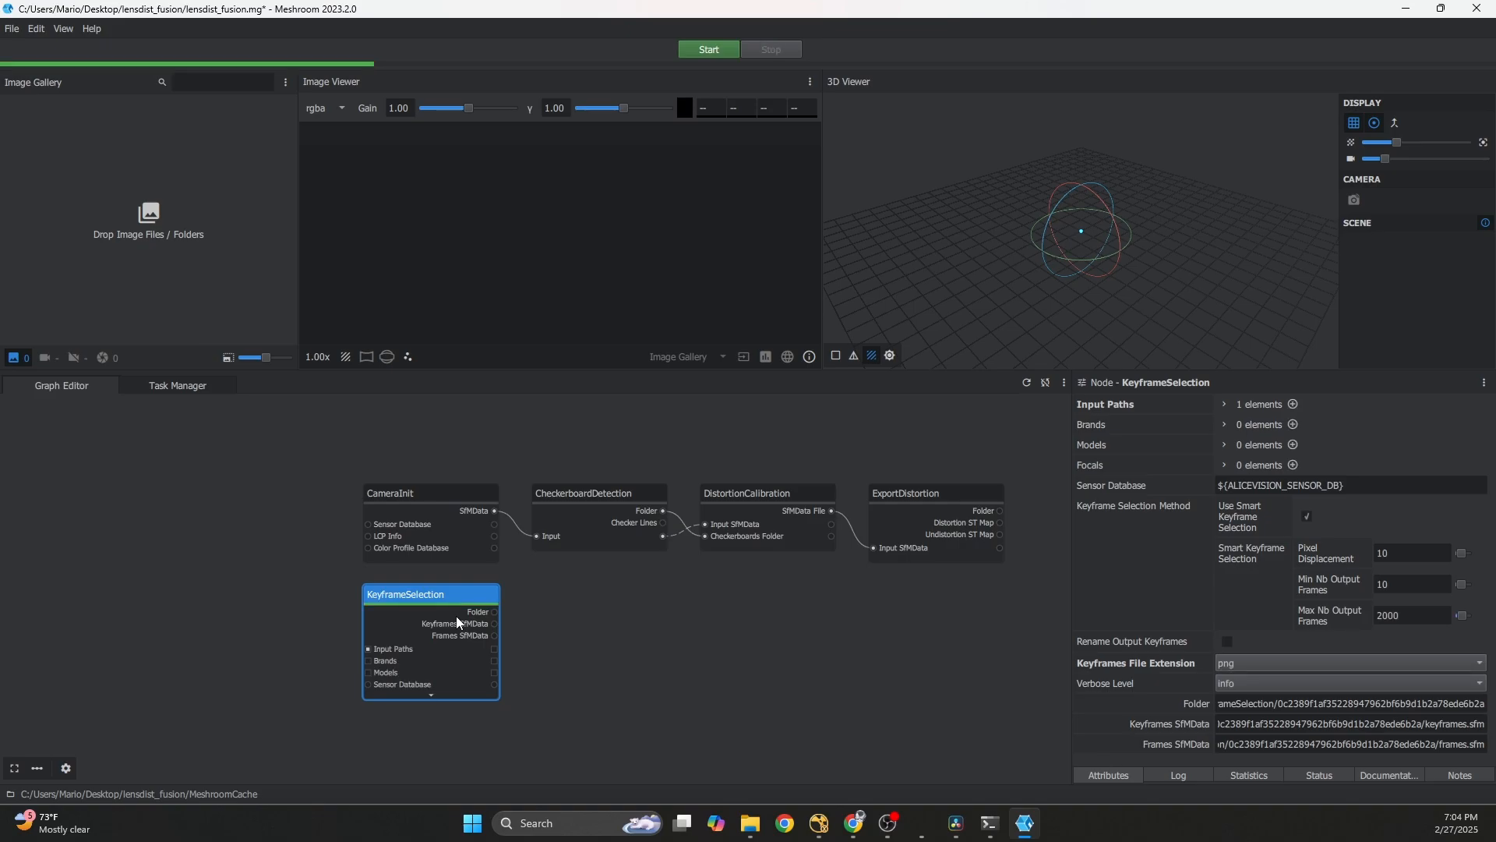
- Open the KeyframeSelection node's output folder in File Explorer
middle_drag(505, 582, 487, 575)
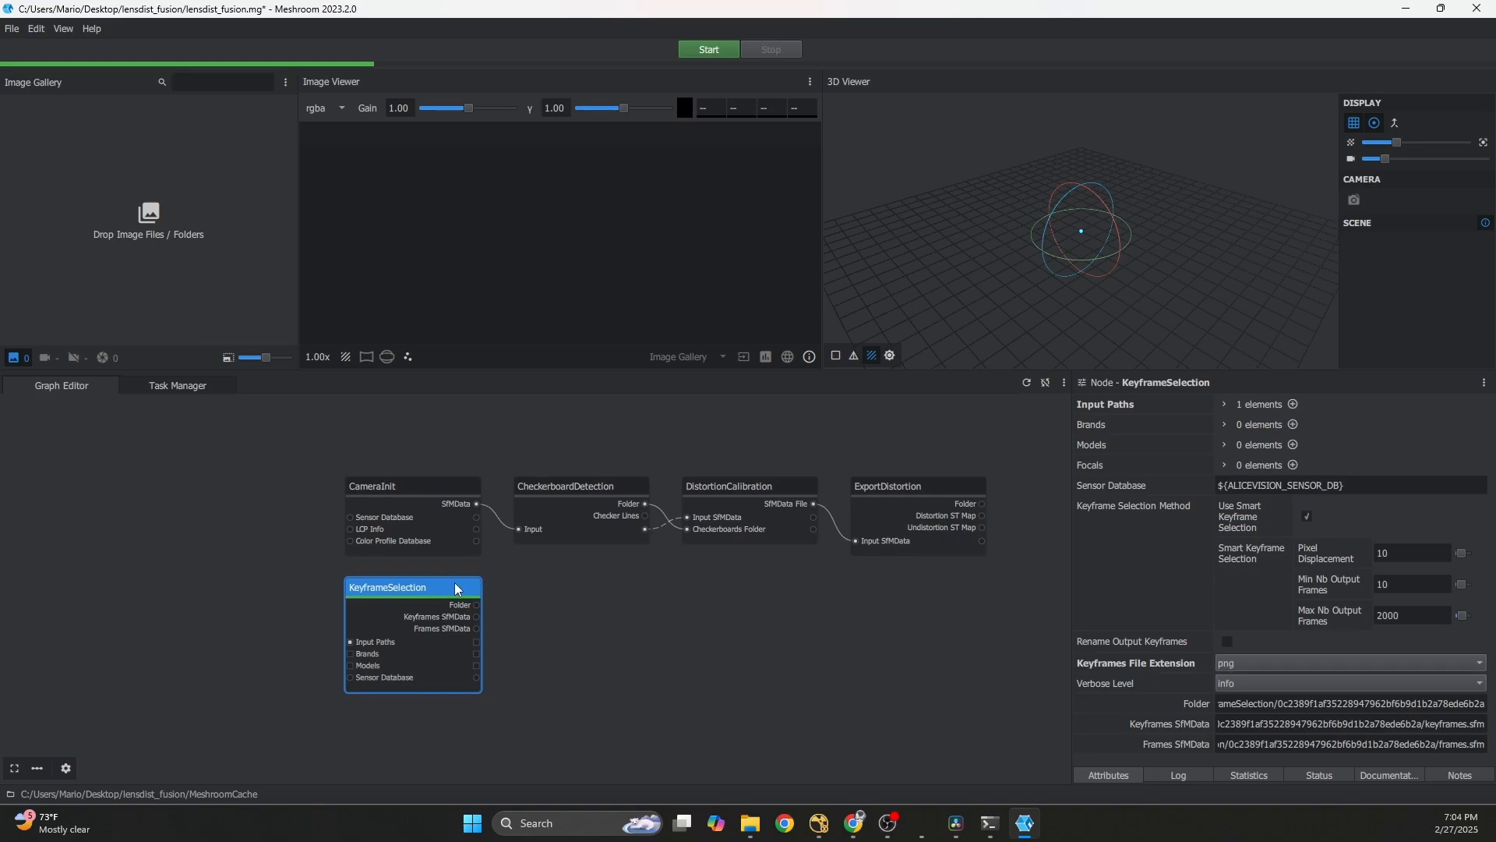
right_click(407, 590)
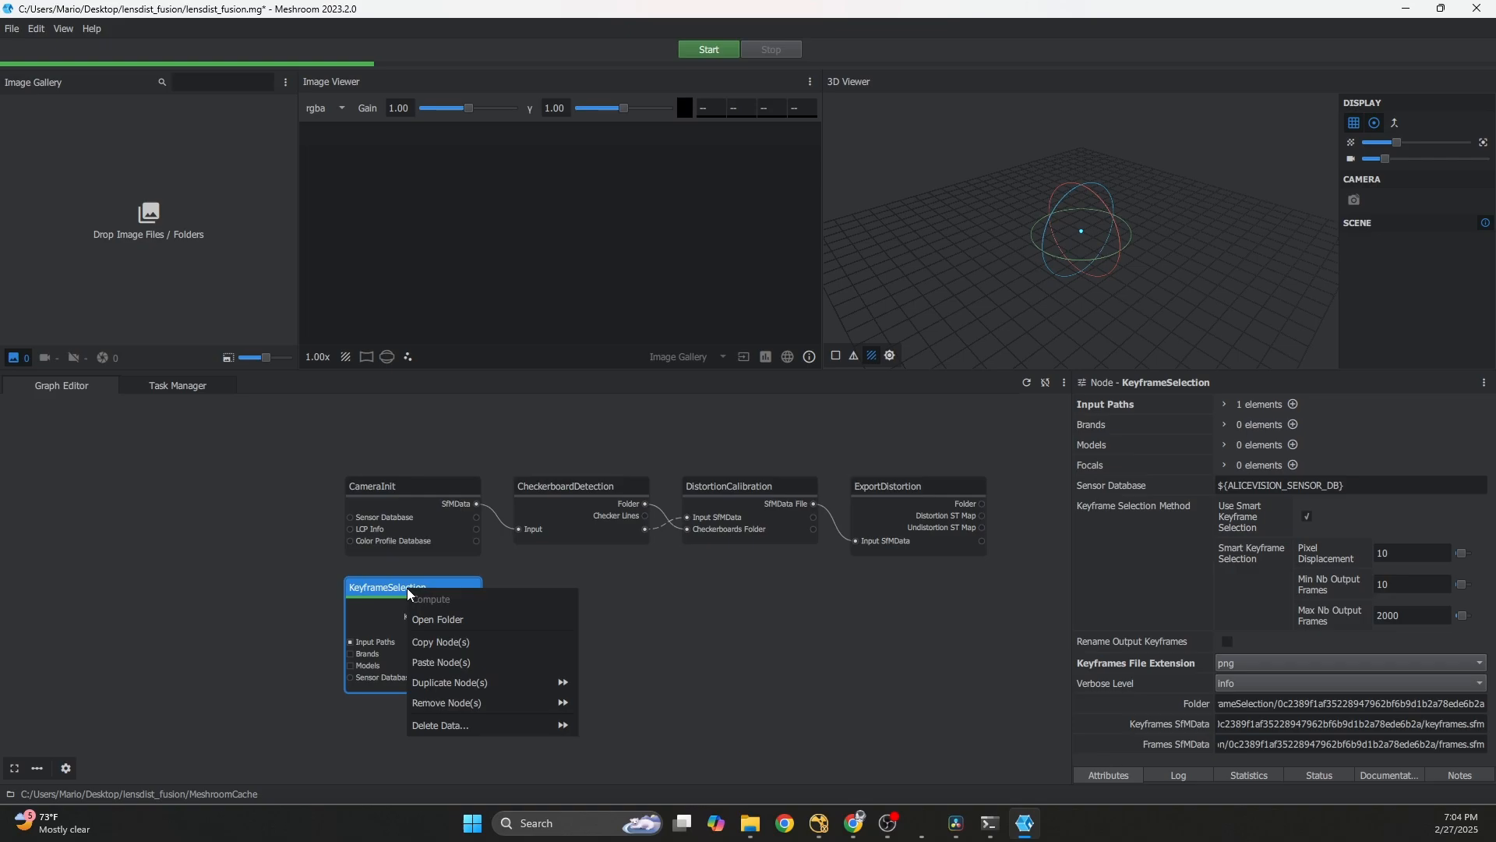
click(449, 621)
drag(1092, 138, 886, 199)
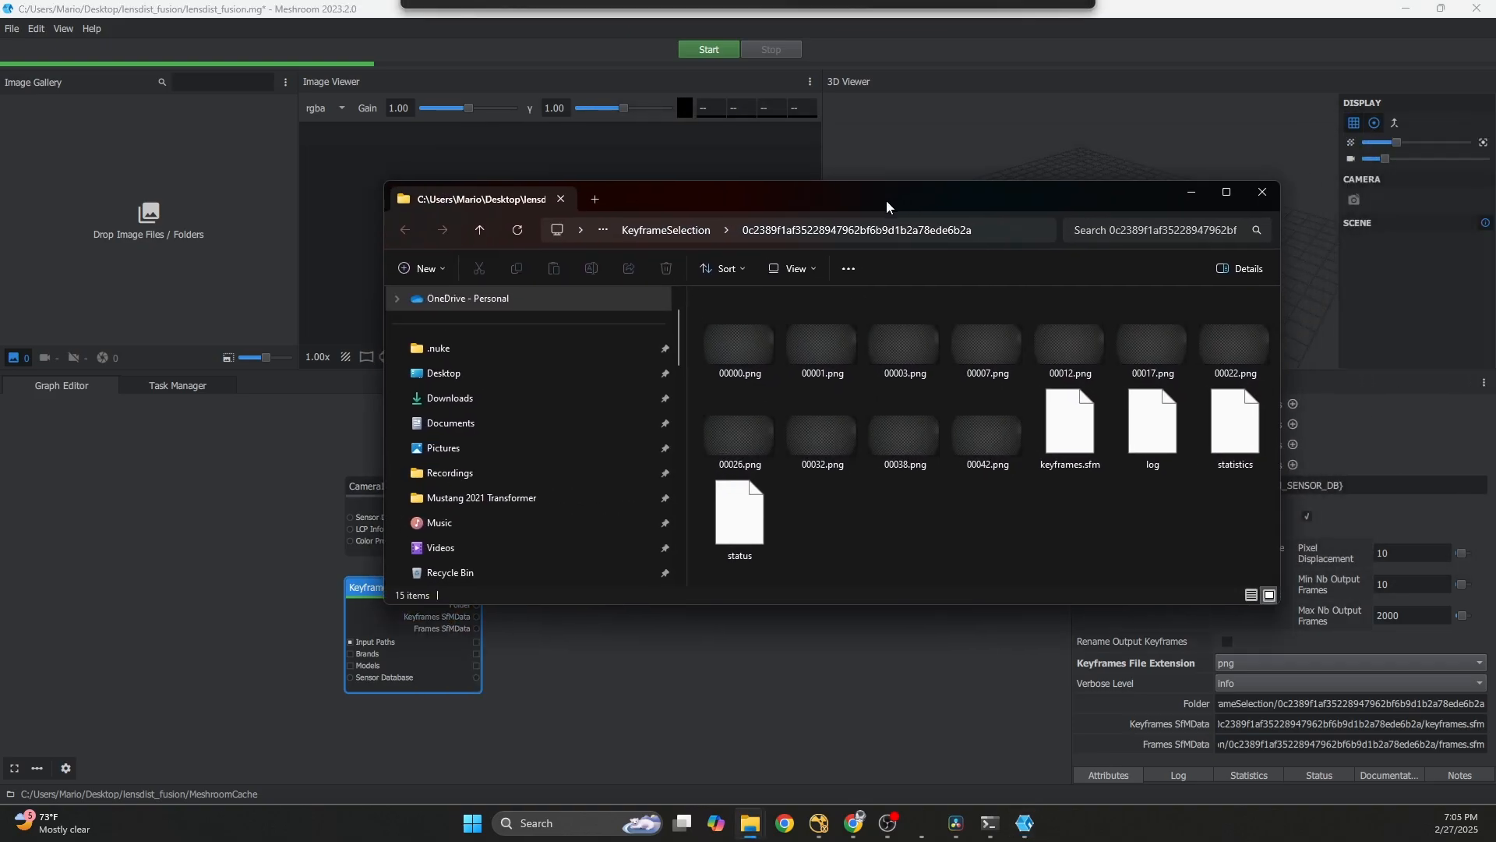
- Look through the extracted checkerboard keyframes in the image viewer, starting from 00000.png, and close the viewer
click(739, 337)
double_click(905, 343)
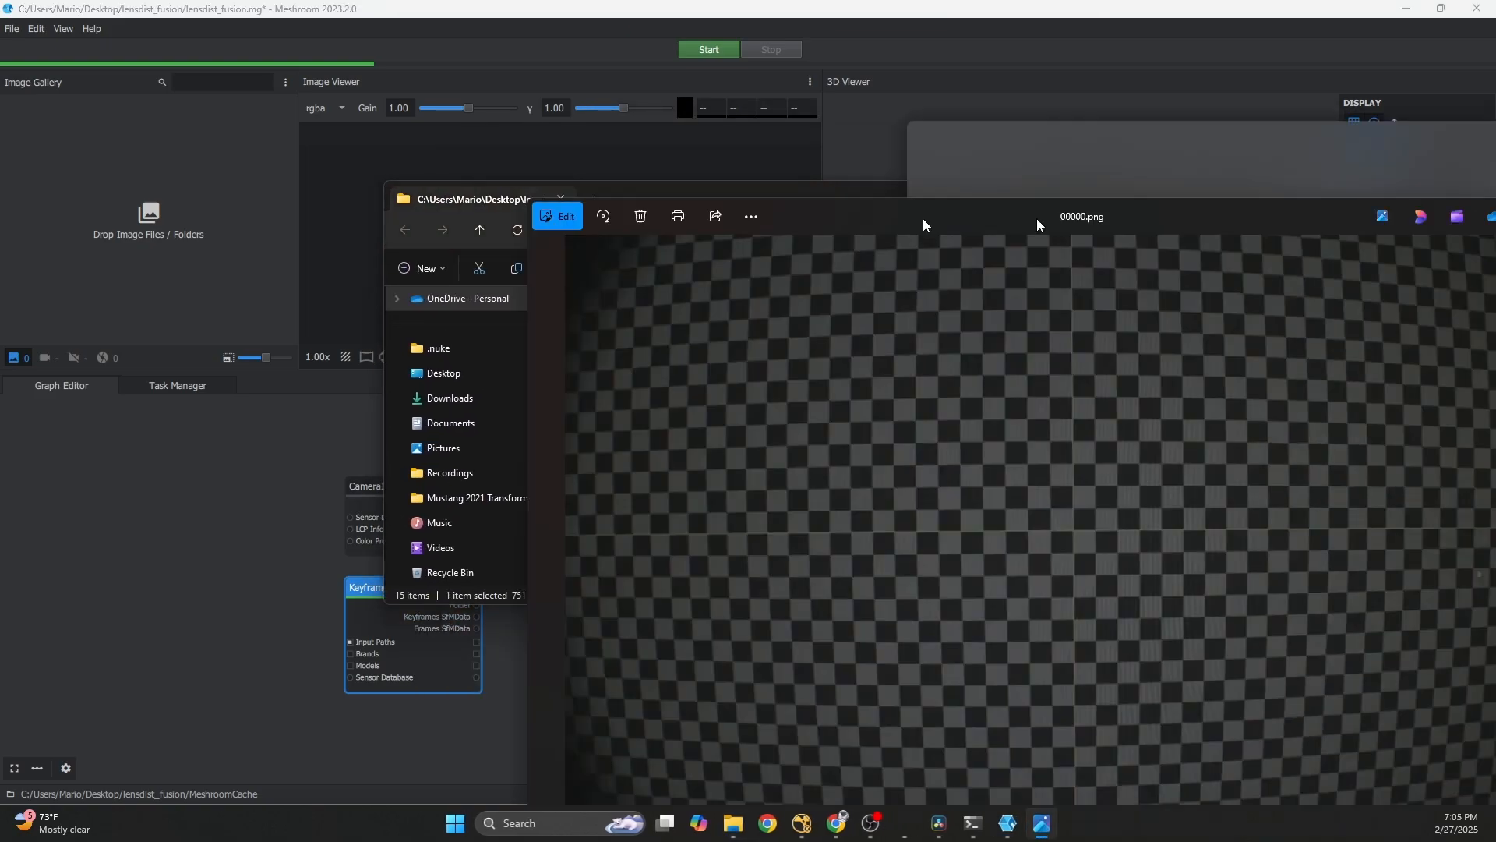
key(Right)
key(Right)
key(Right)
key(Right)
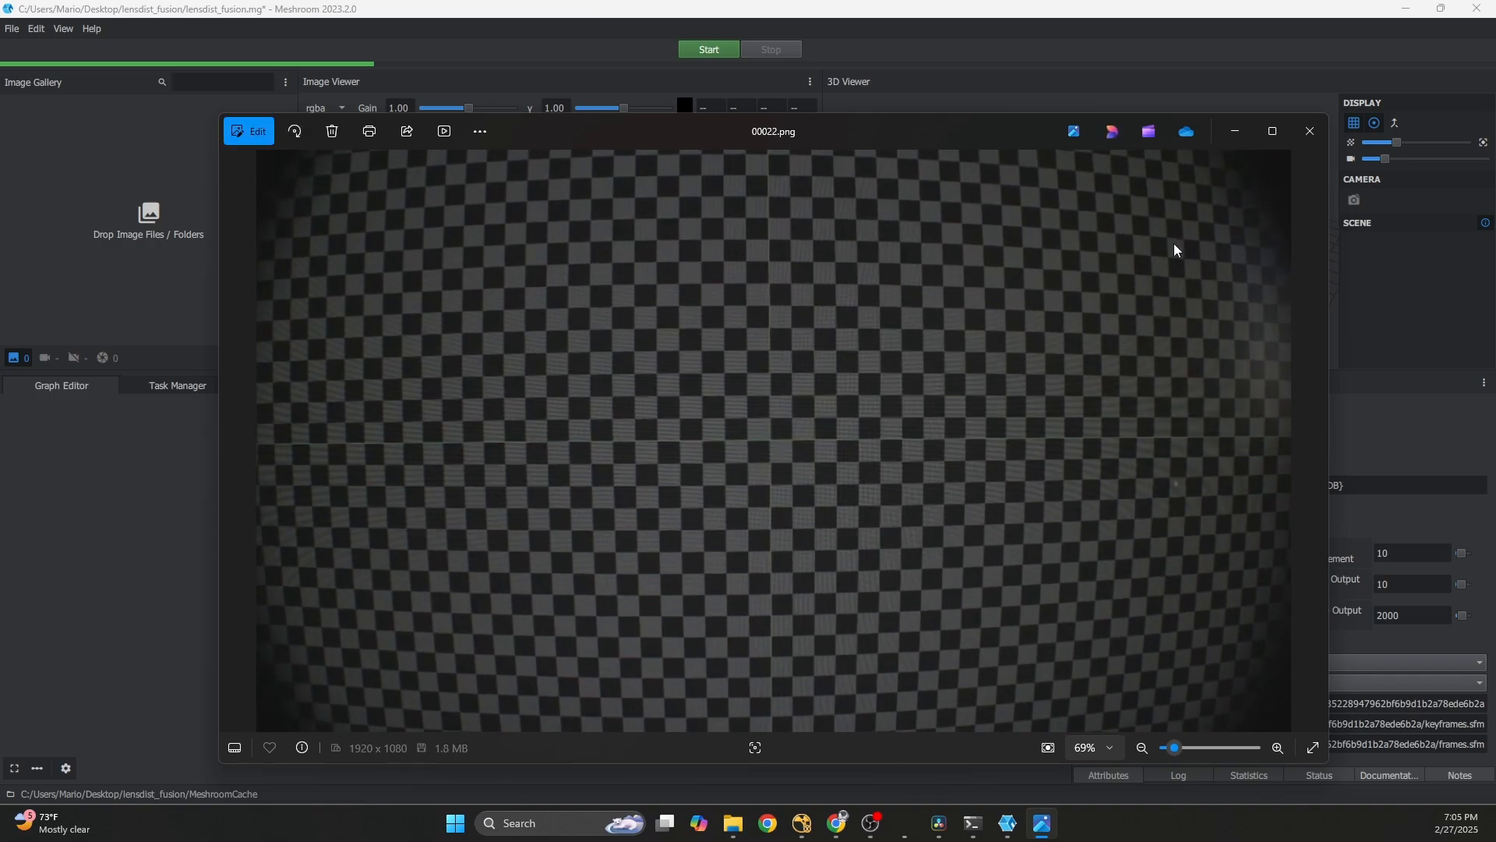
click(1310, 131)
- Add the keyframe 00000.png to Meshroom's Image Gallery and save the project
drag(910, 199, 918, 211)
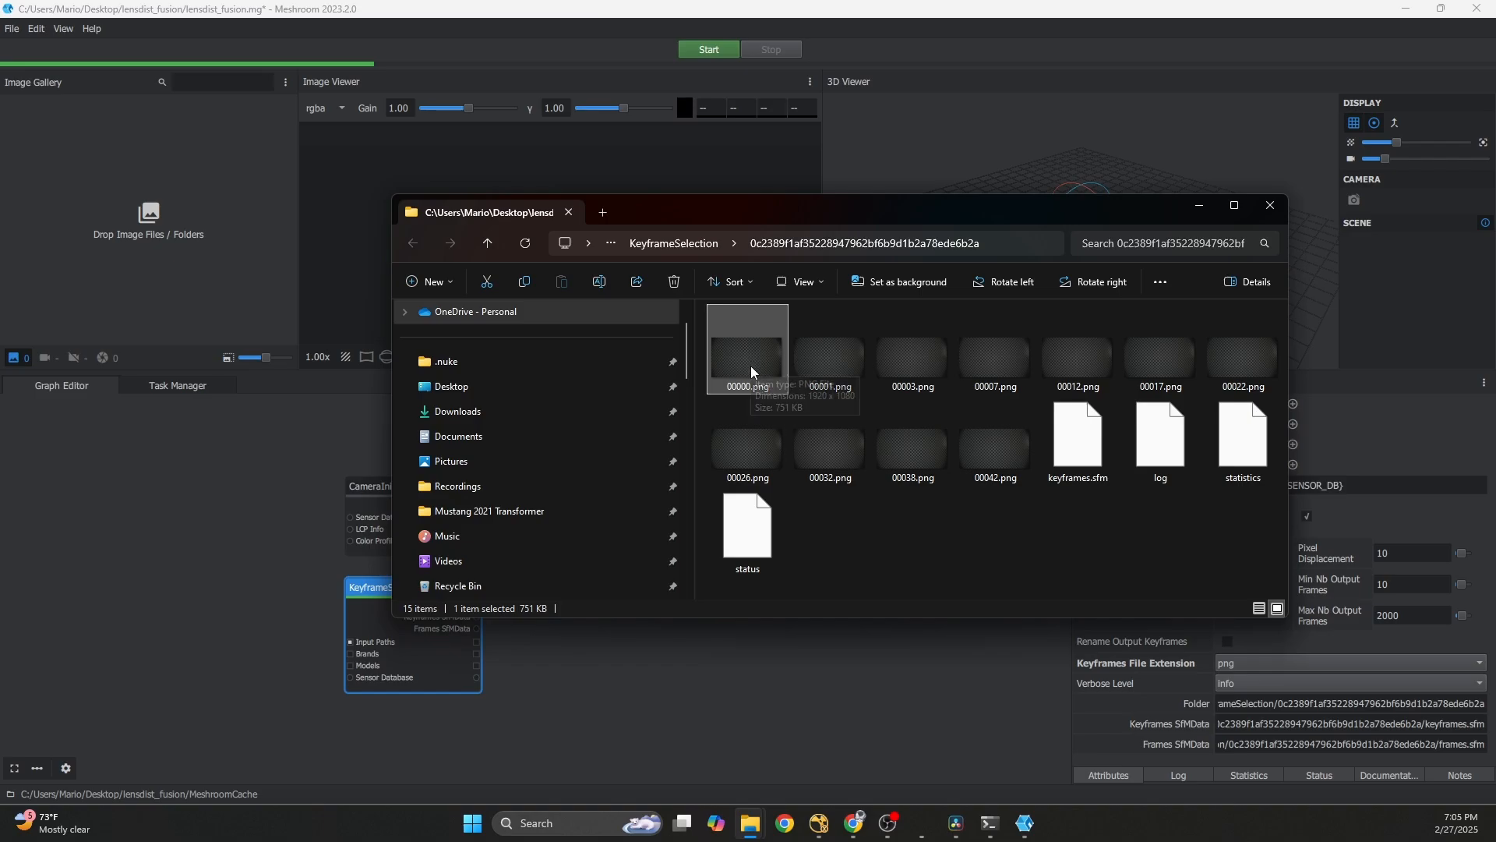
drag(751, 360, 178, 251)
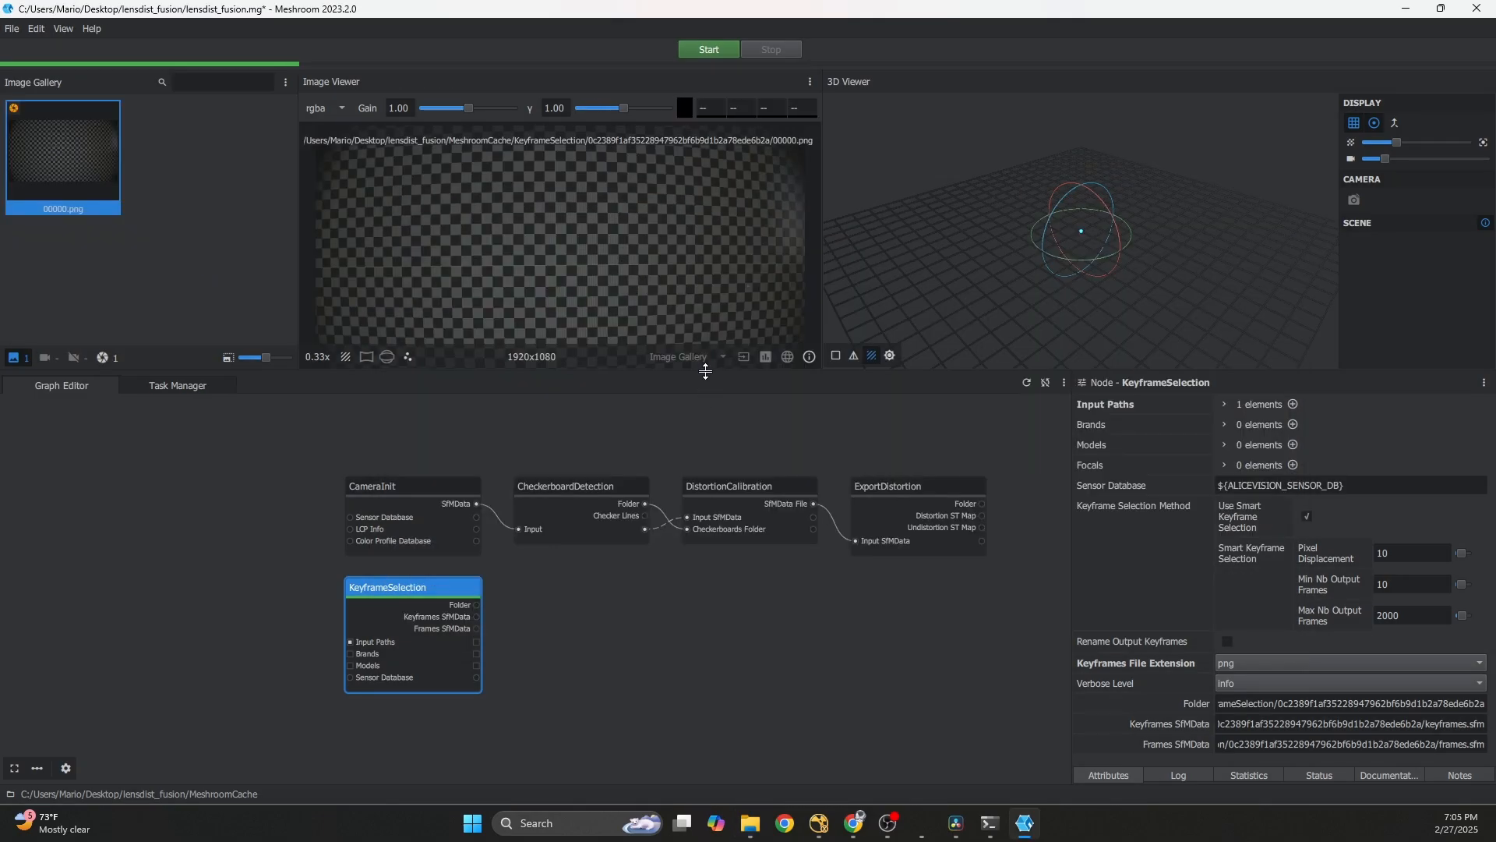
drag(706, 371, 701, 466)
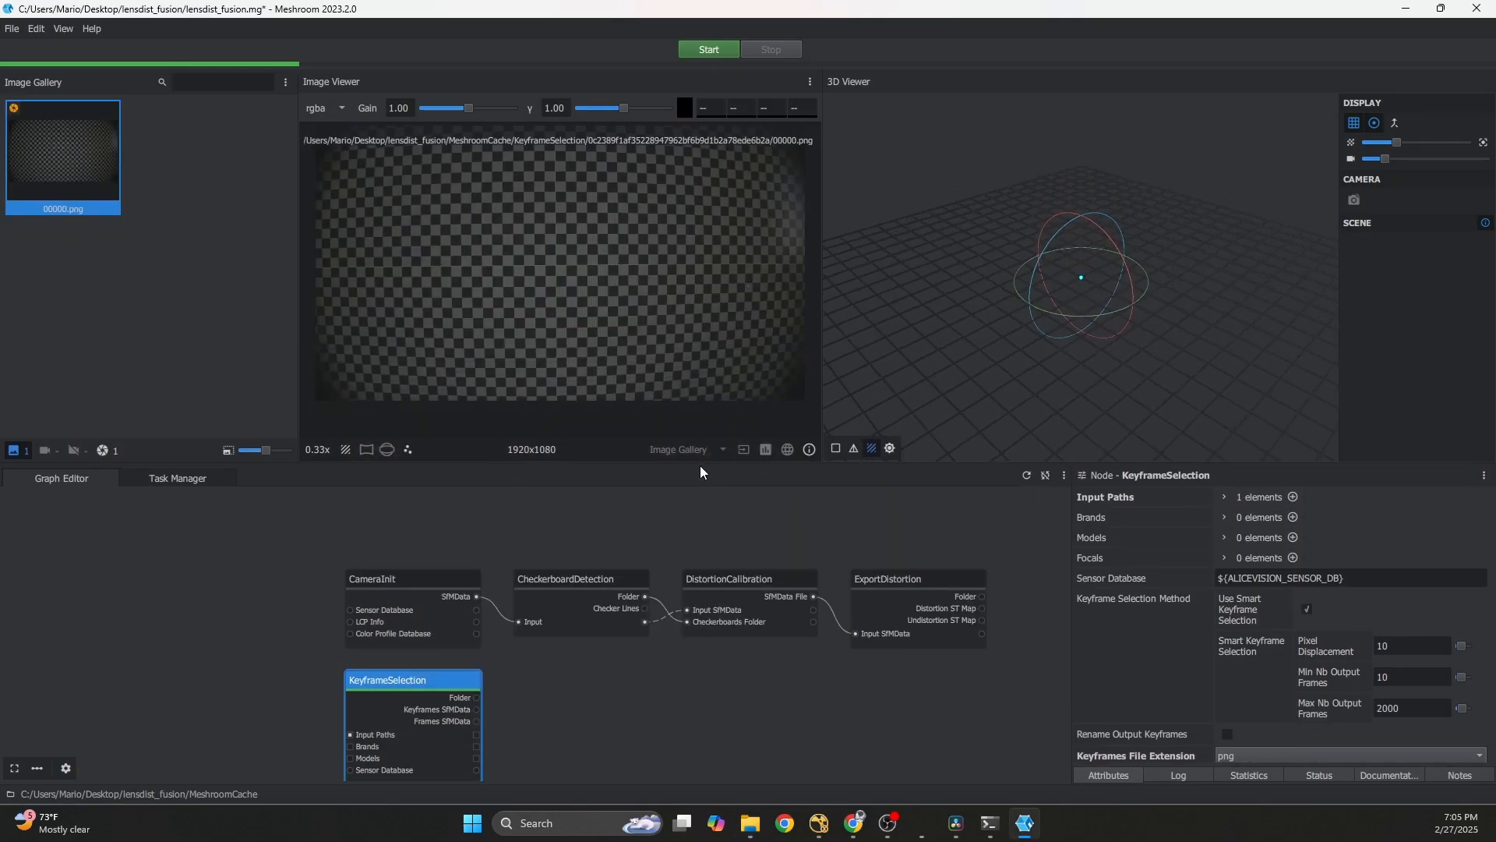
click(828, 571)
key(ctrl+s)
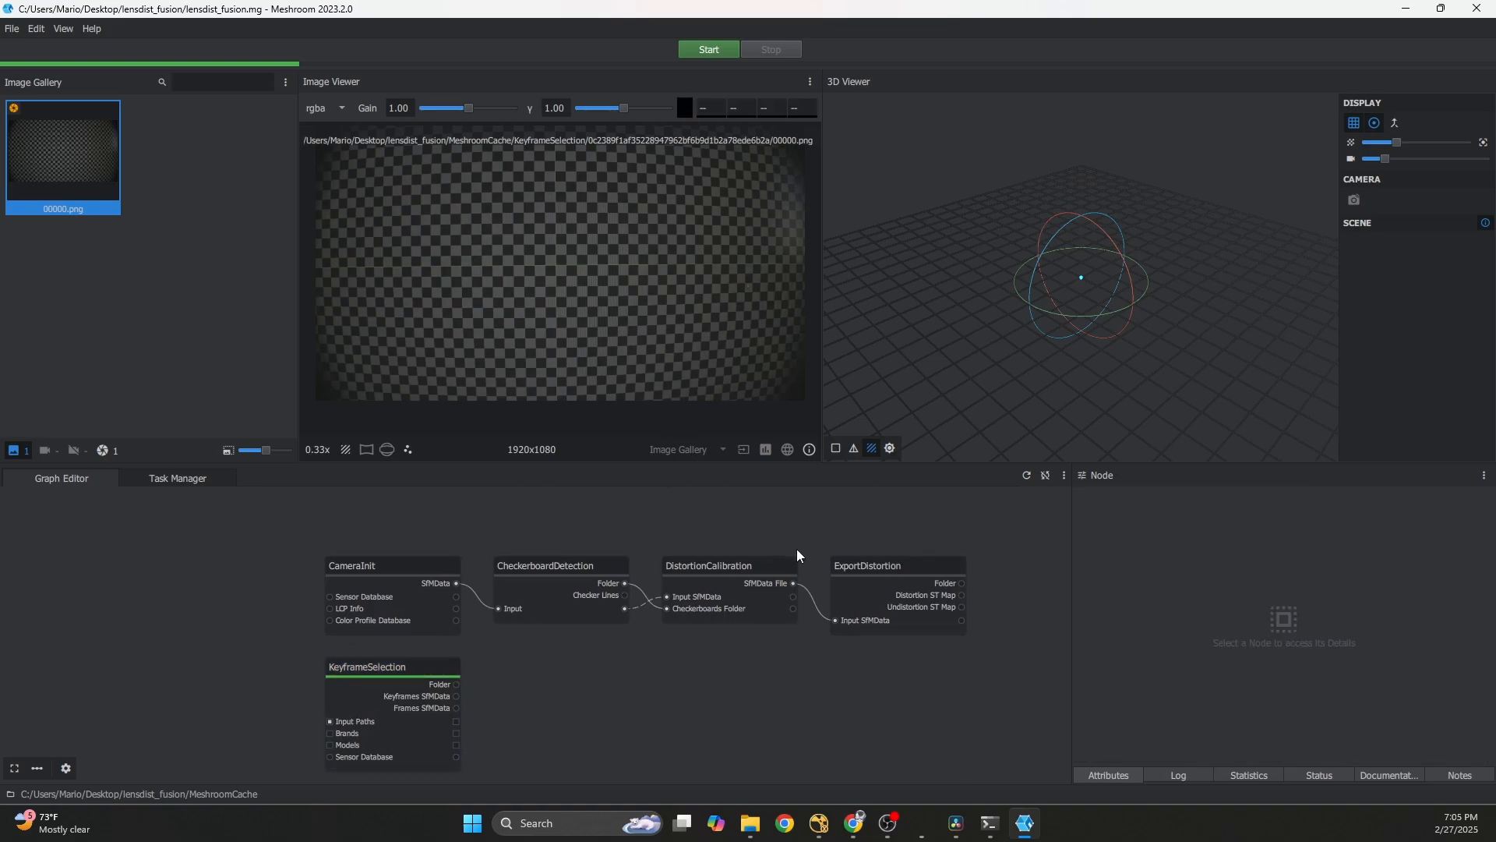
- Compute the pipeline through the ExportDistortion node and leave the nodes deselected
right_click(884, 568)
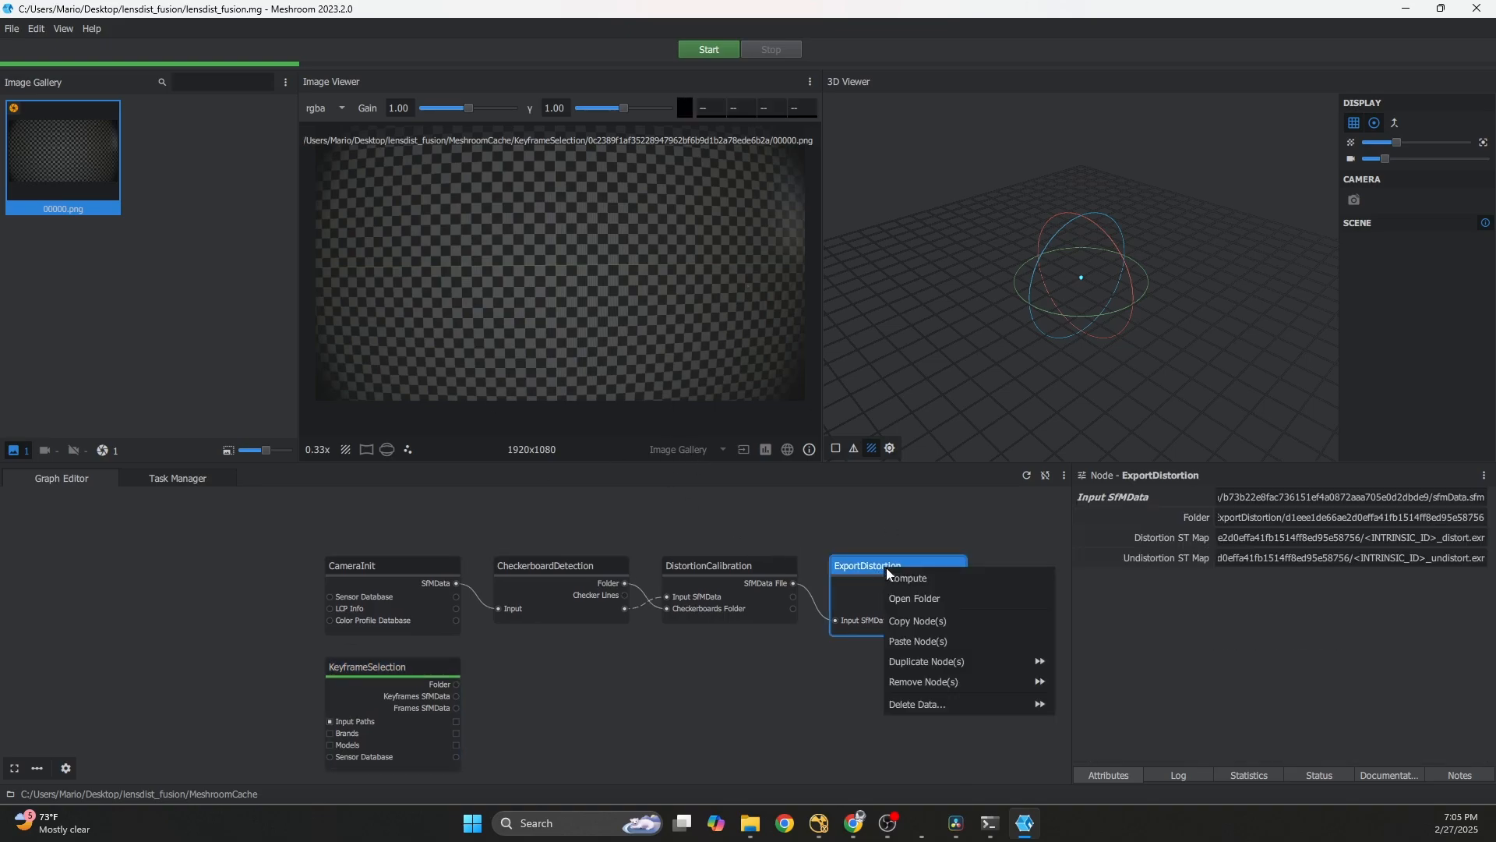
click(935, 585)
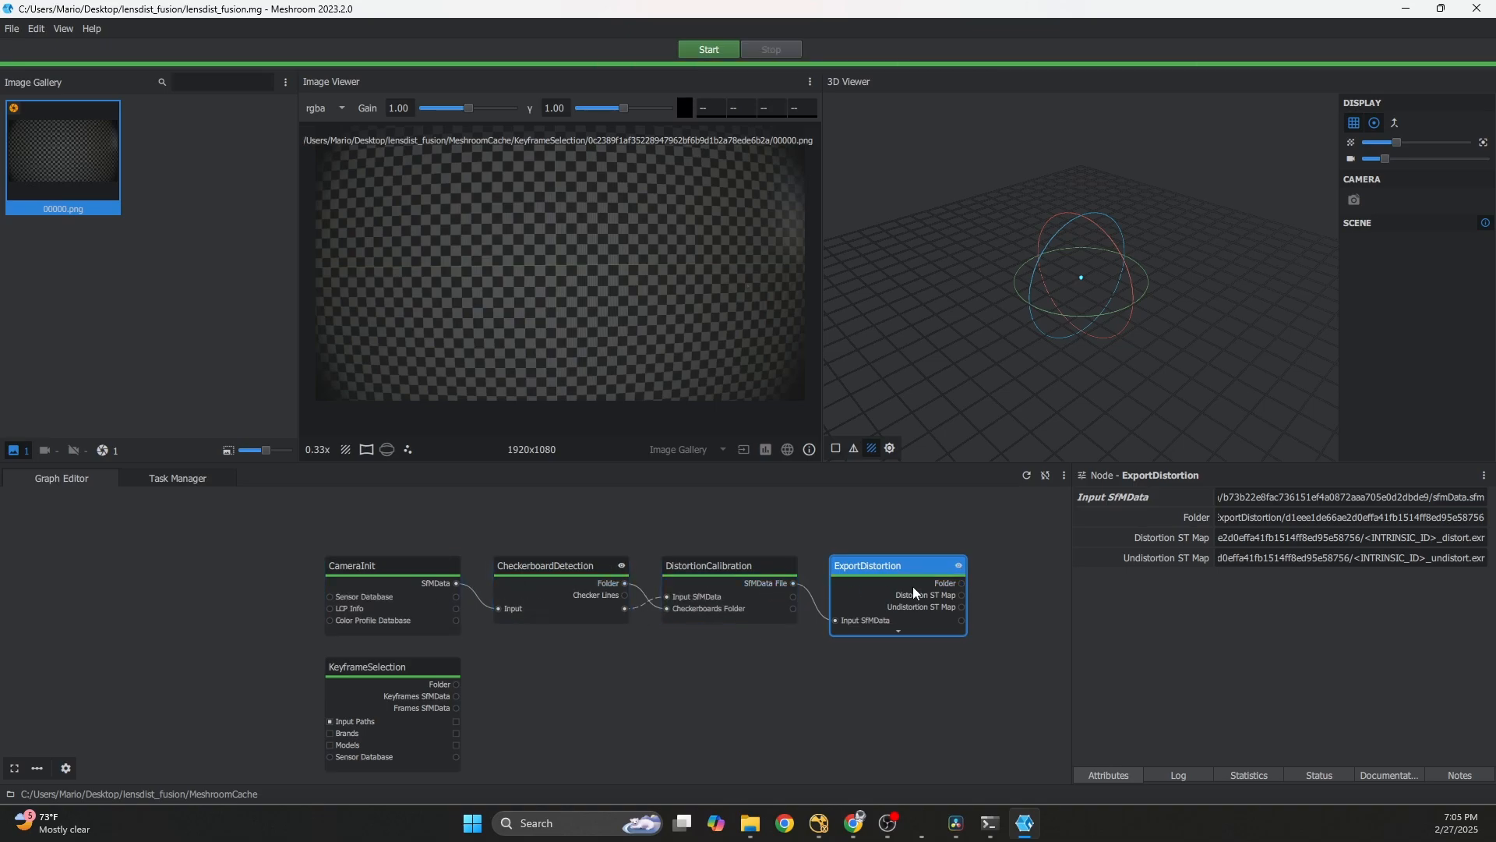
scroll(924, 569, down, 2)
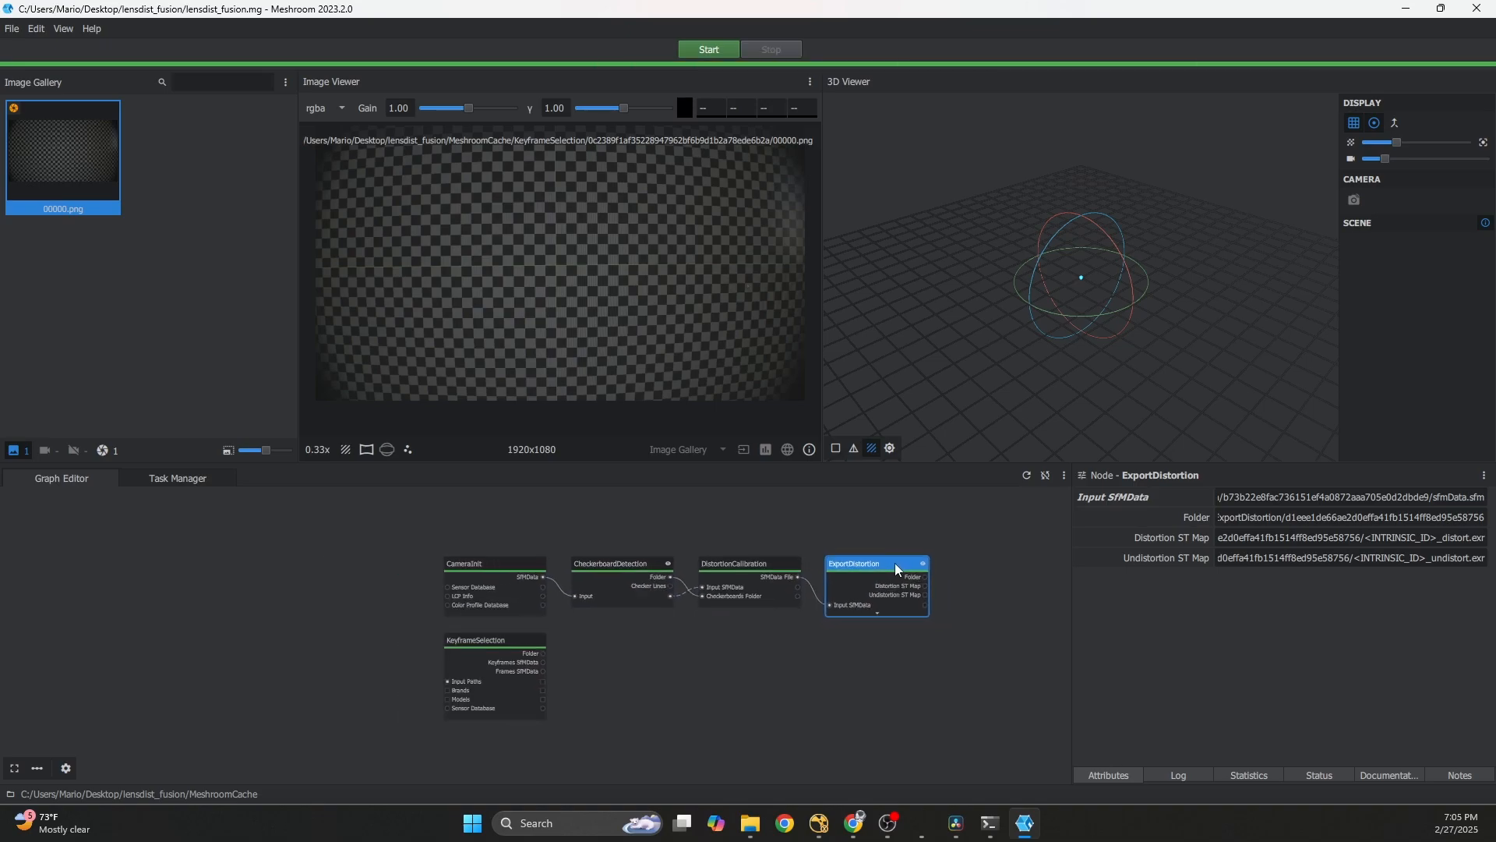
click(884, 538)
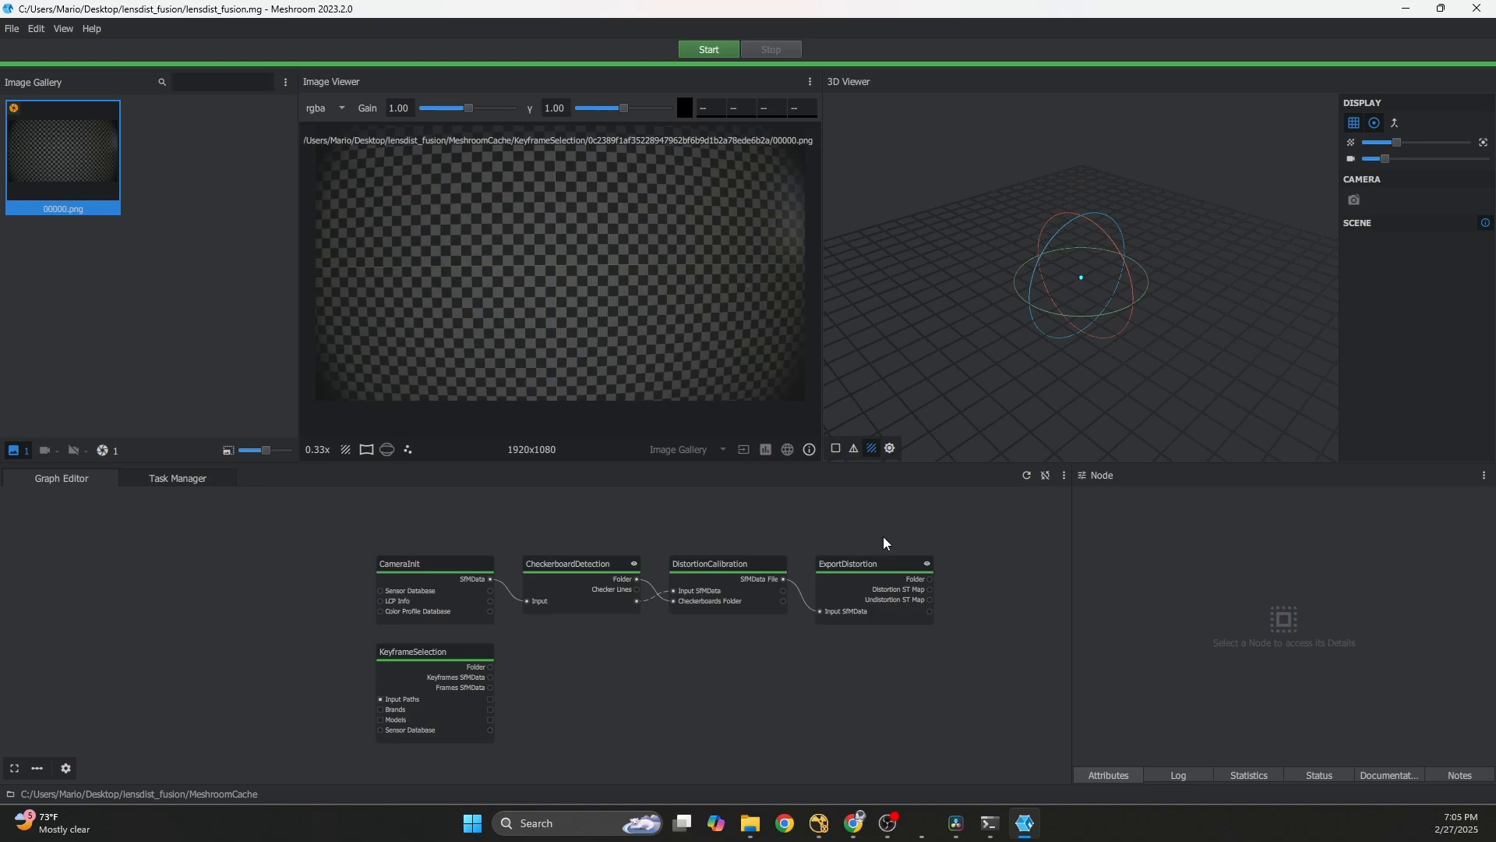
- Open the ExportDistortion node's output folder in File Explorer
middle_drag(885, 543, 834, 530)
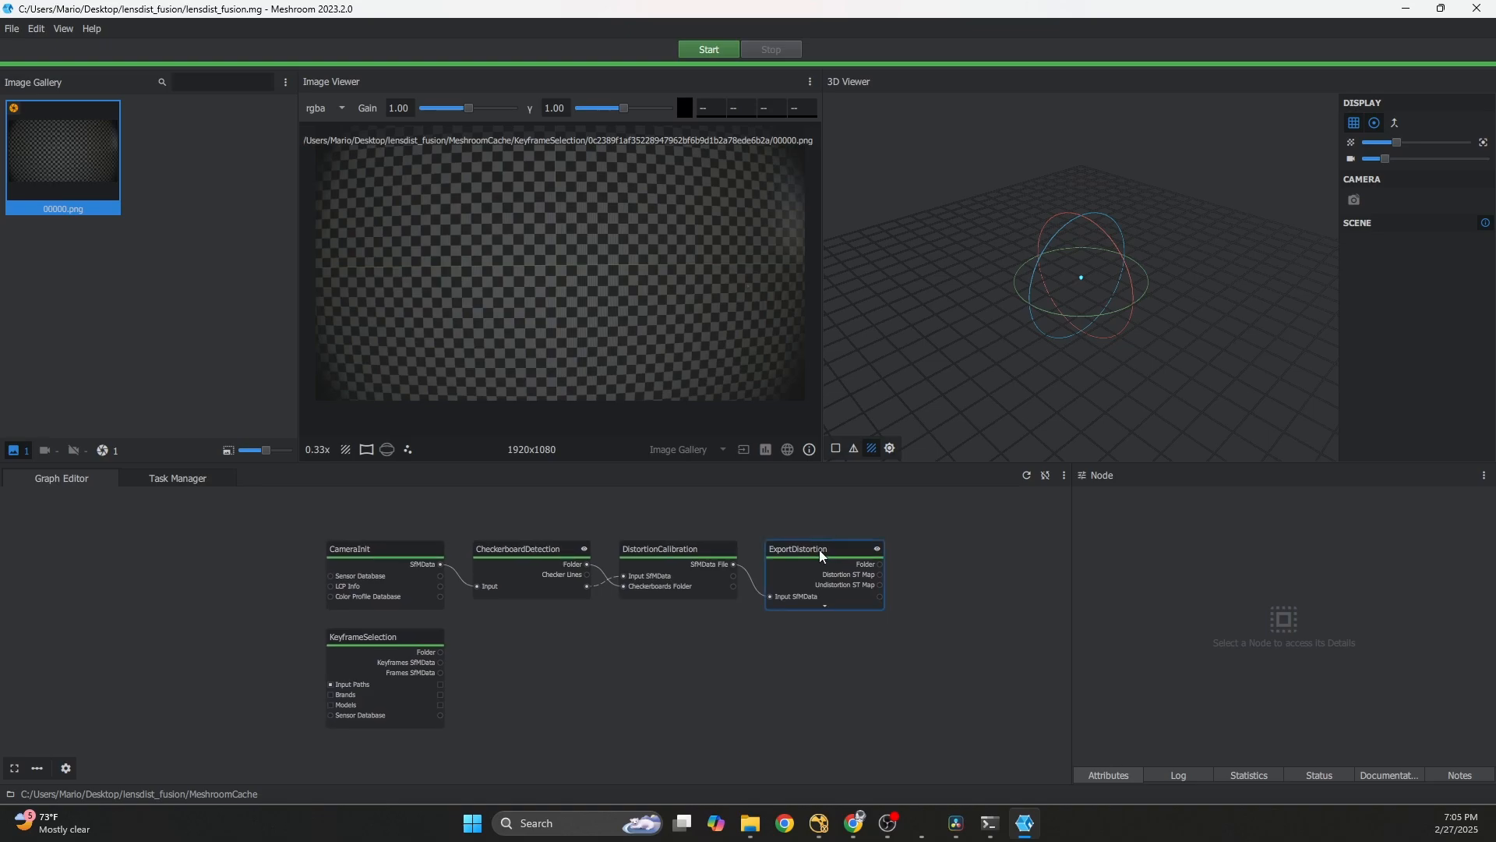
click(822, 553)
right_click(822, 555)
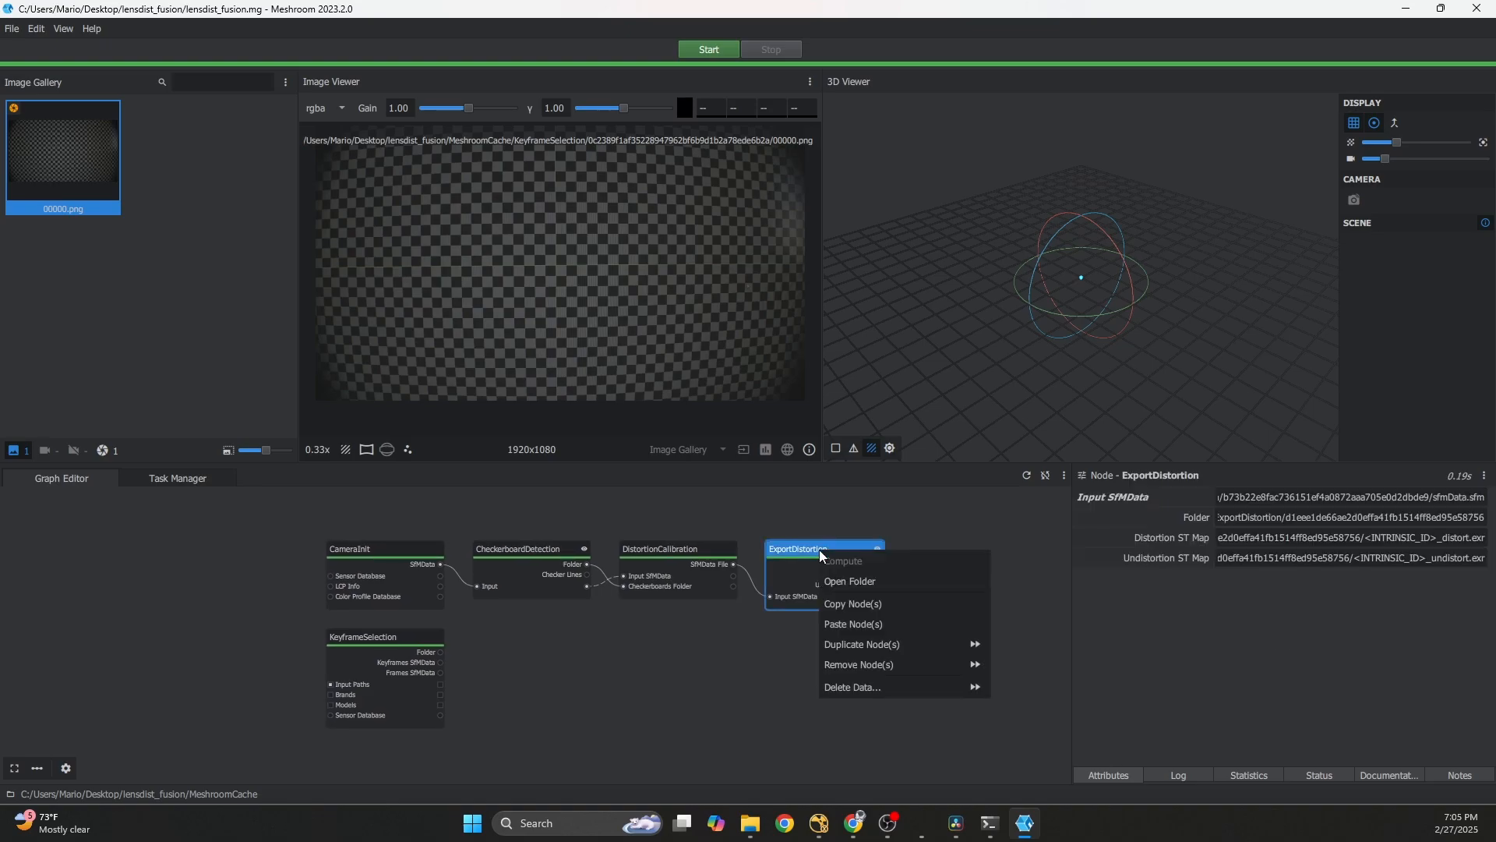
click(851, 580)
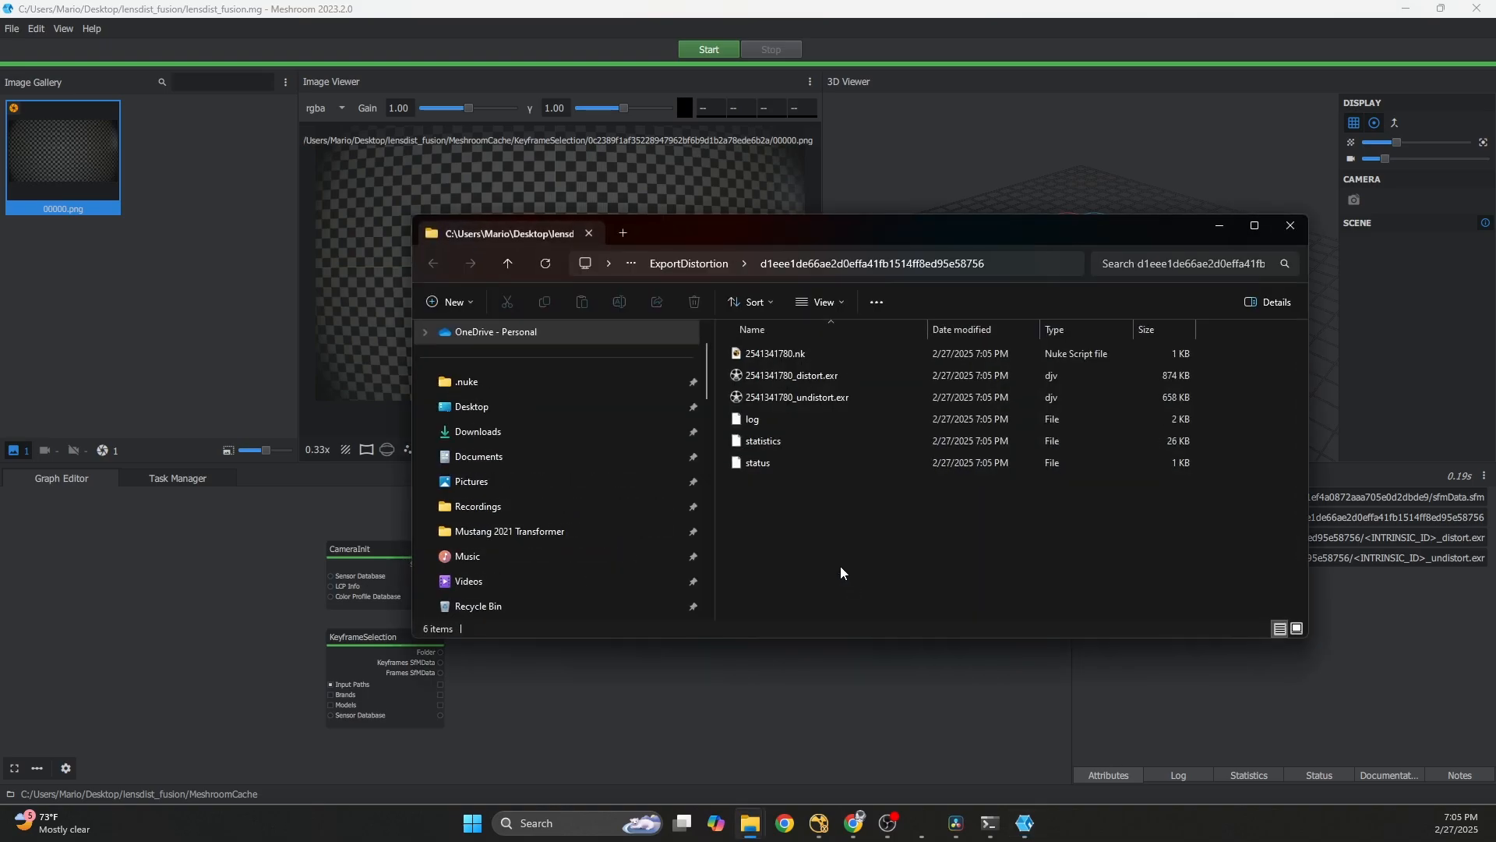
drag(875, 235, 798, 206)
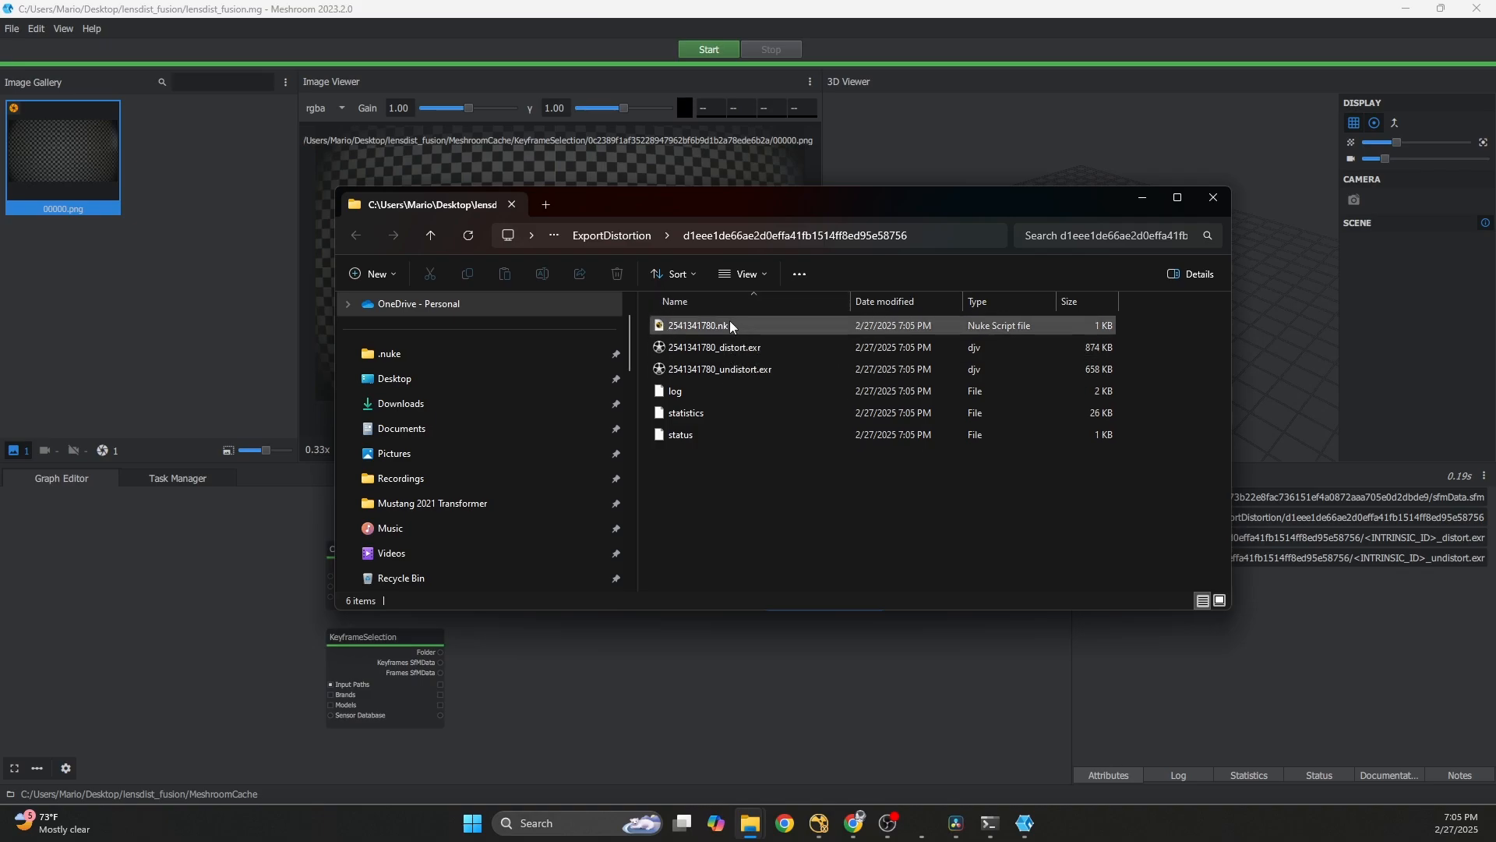
- Open the exported Nuke script 2541341780.nk in Notepad and shrink its window beside the folder
click(718, 326)
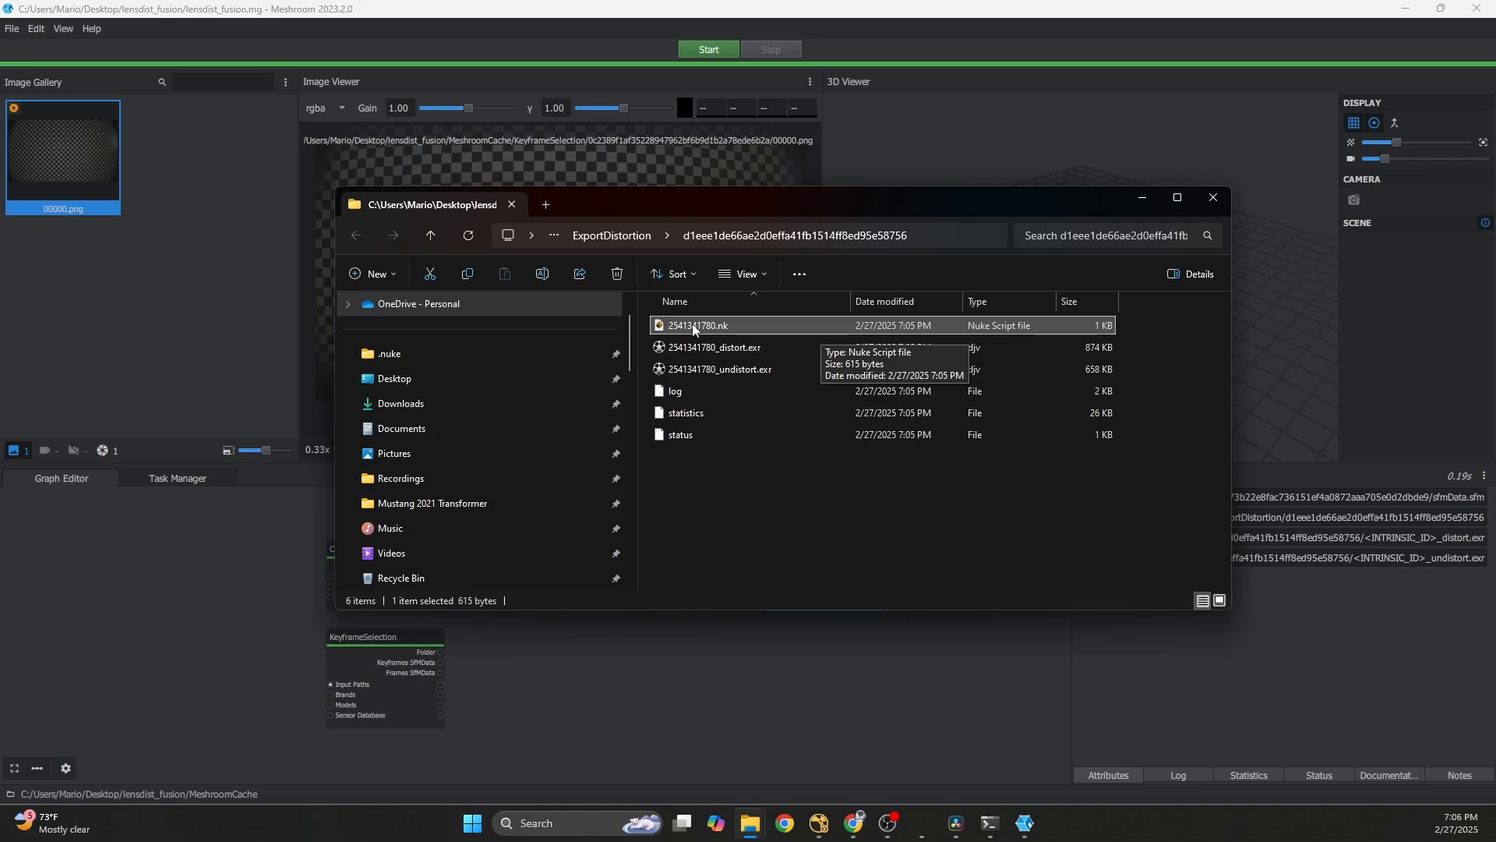
right_click(694, 328)
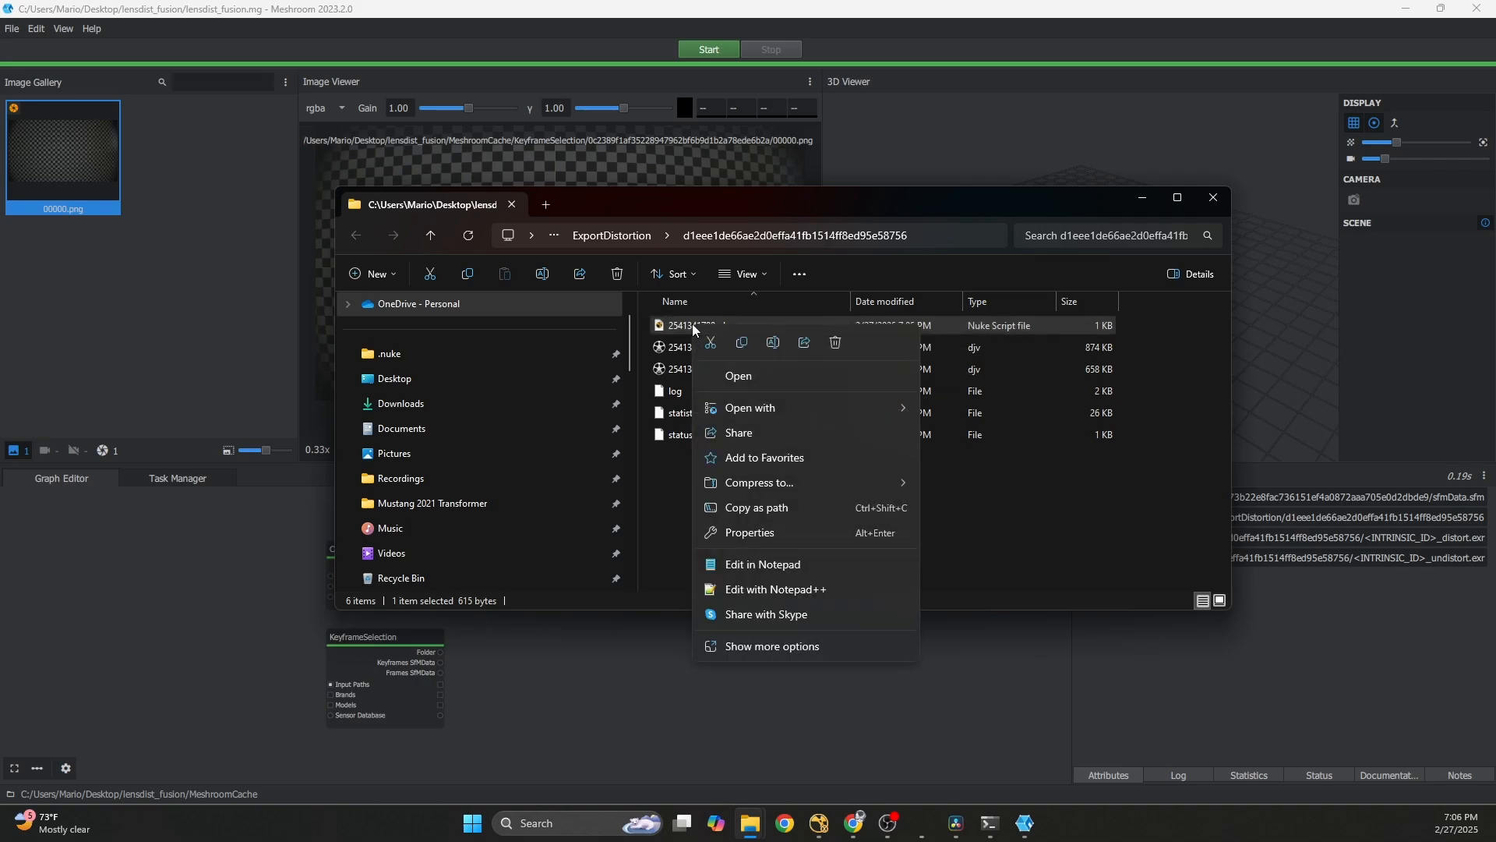
click(736, 564)
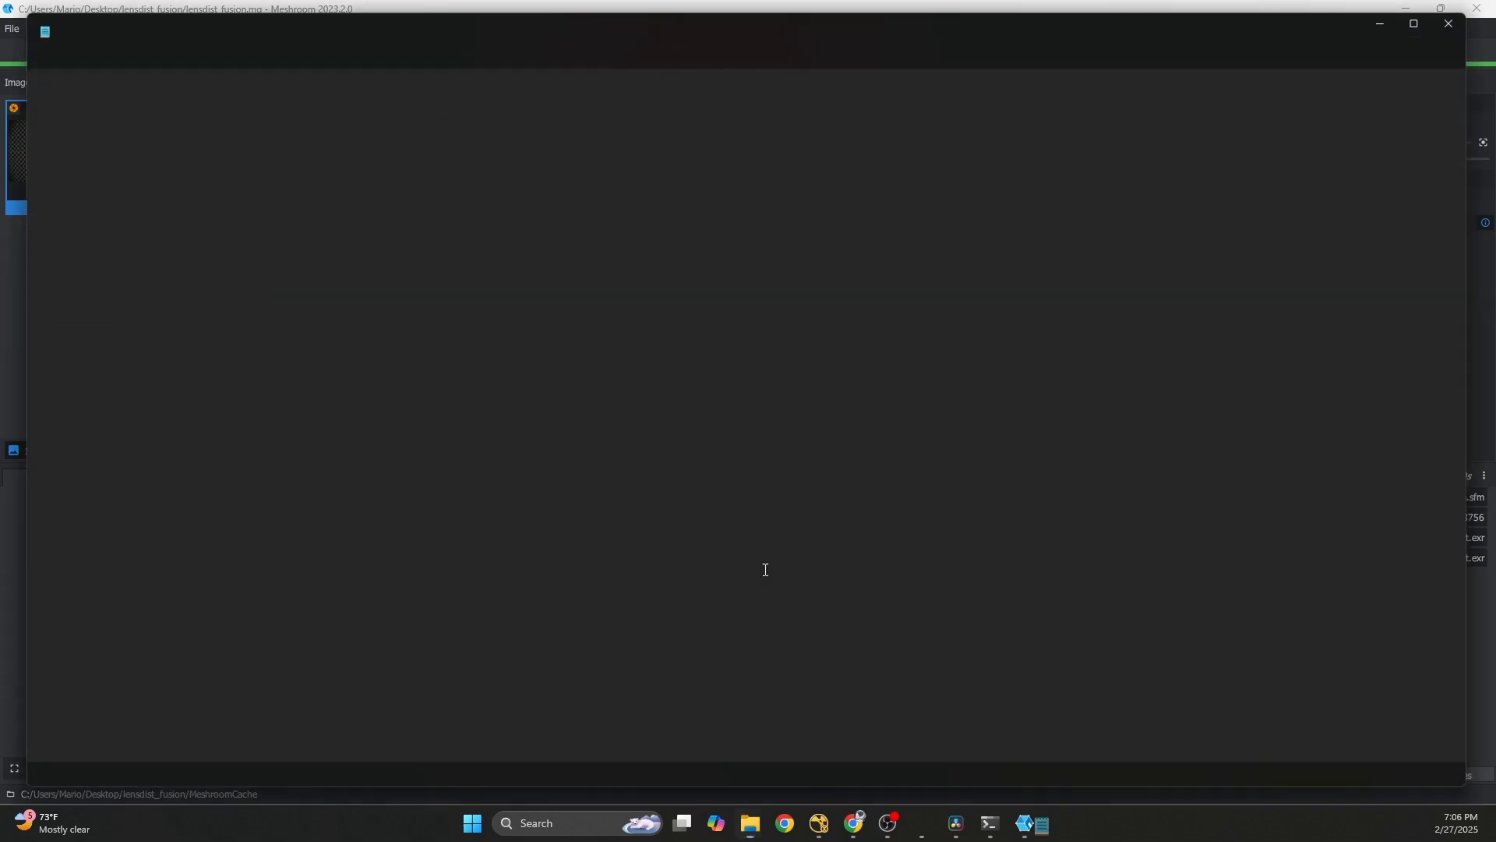
drag(561, 35, 758, 127)
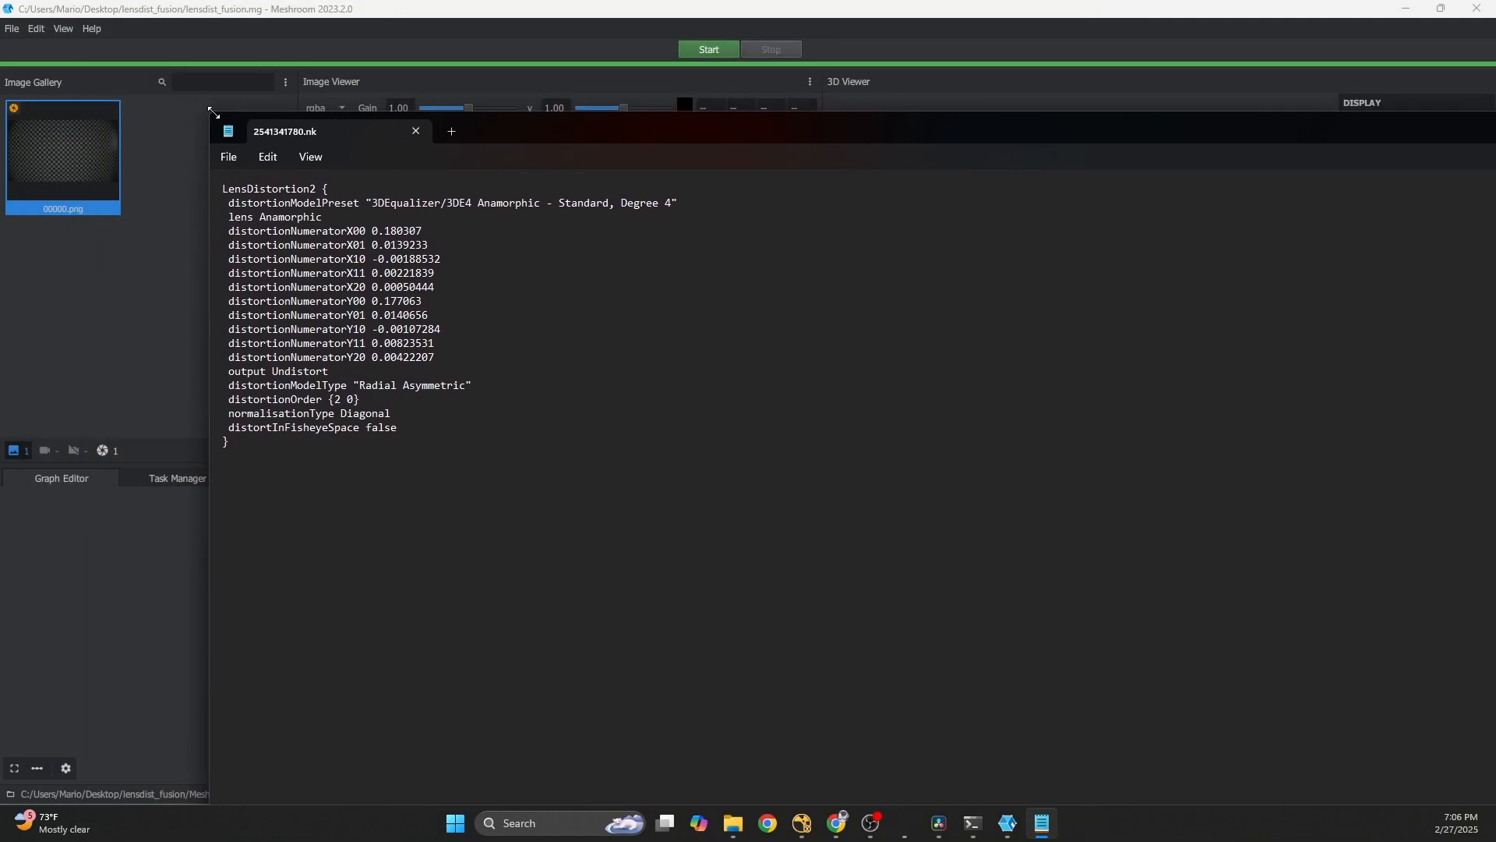
drag(210, 111, 1102, 313)
drag(1382, 336, 1098, 132)
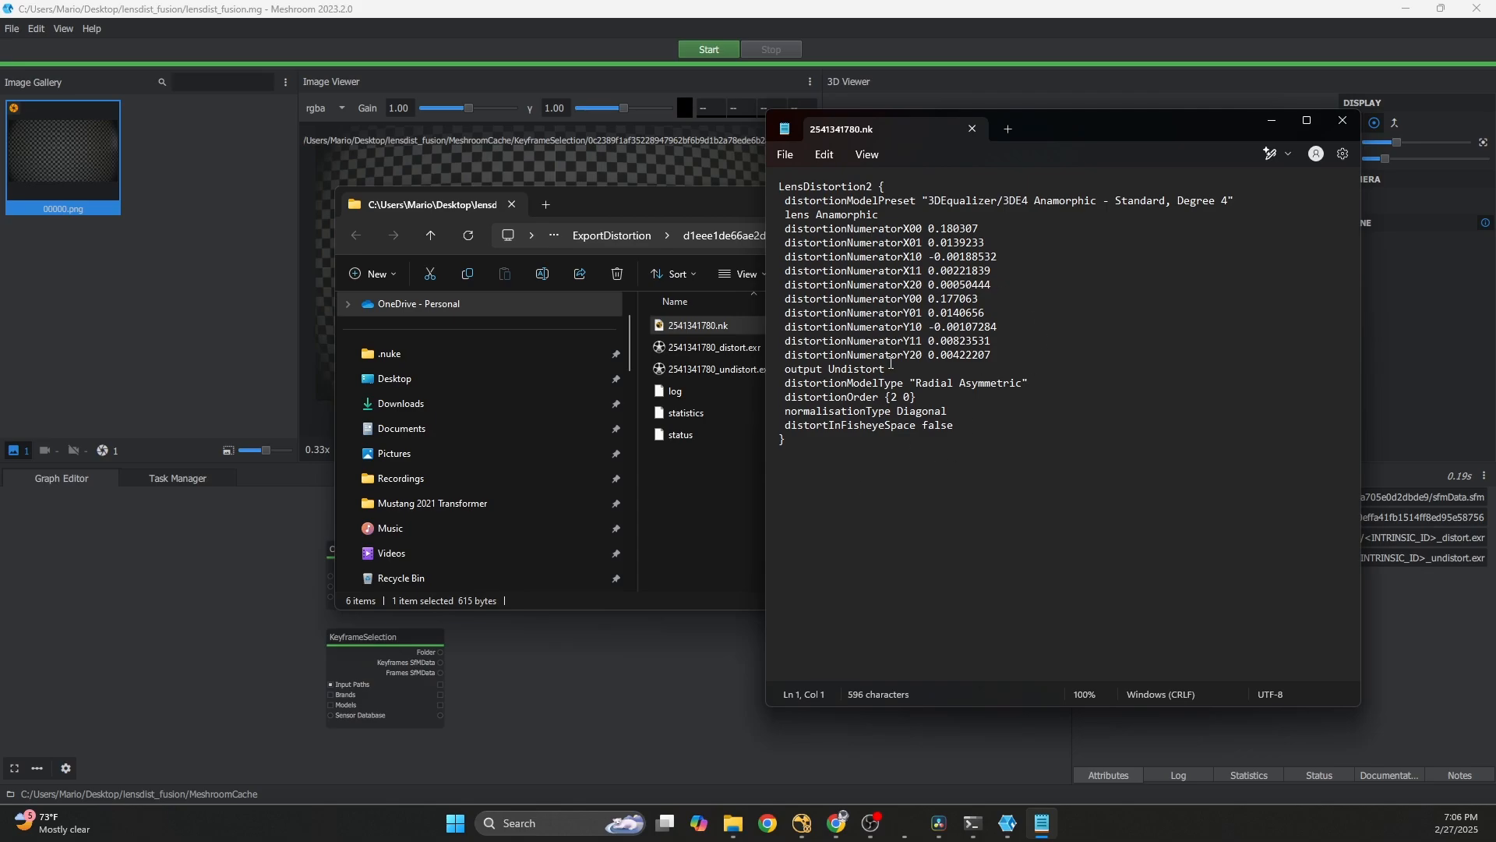
- Minimize the ExportDistortion folder and Meshroom, and switch to DaVinci Resolve's Fusion page
drag(672, 199, 521, 264)
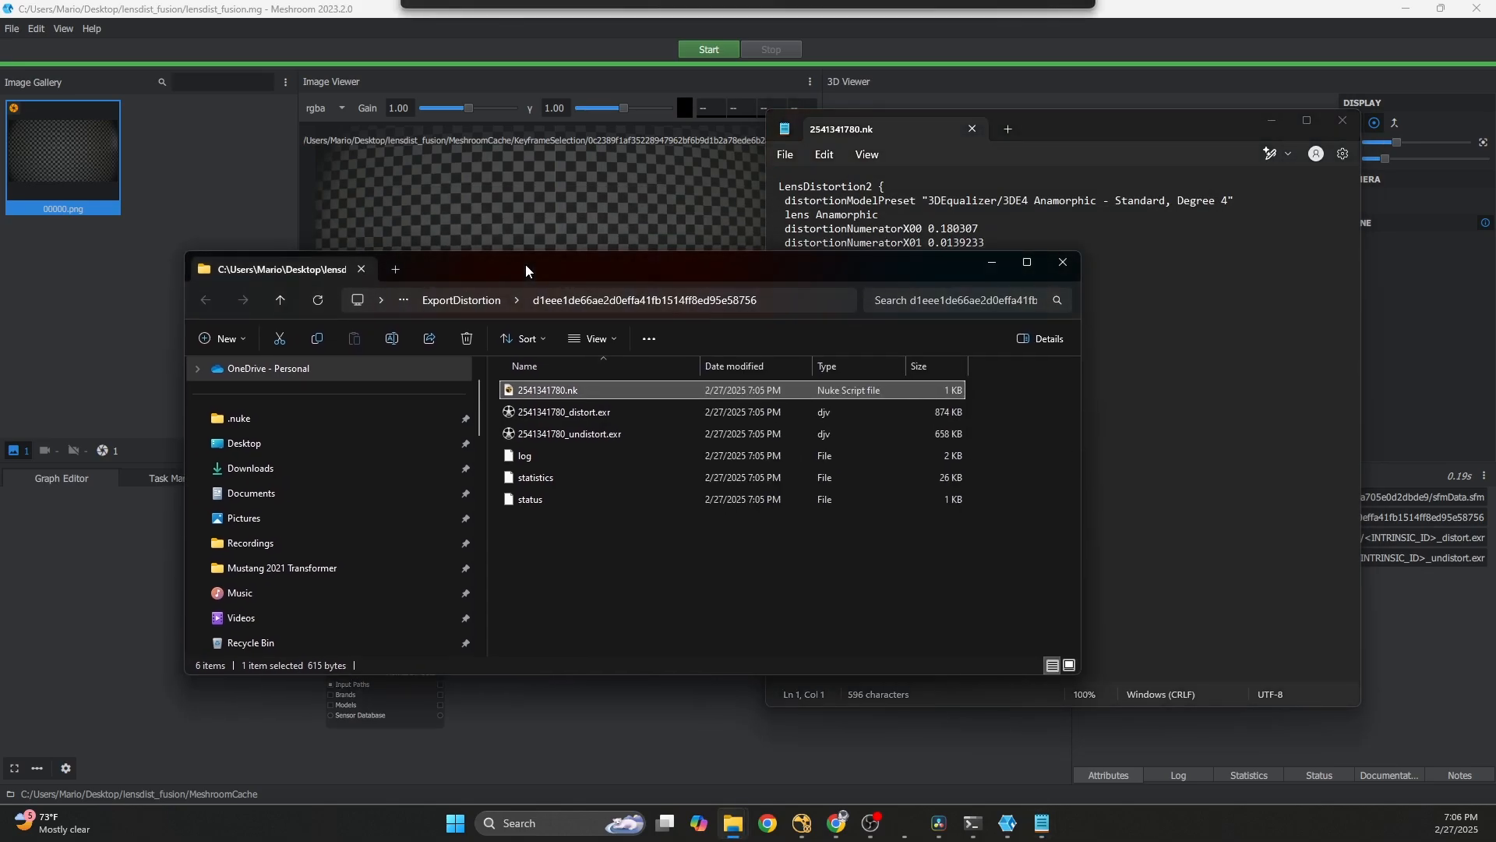
click(992, 265)
drag(1172, 144, 1258, 131)
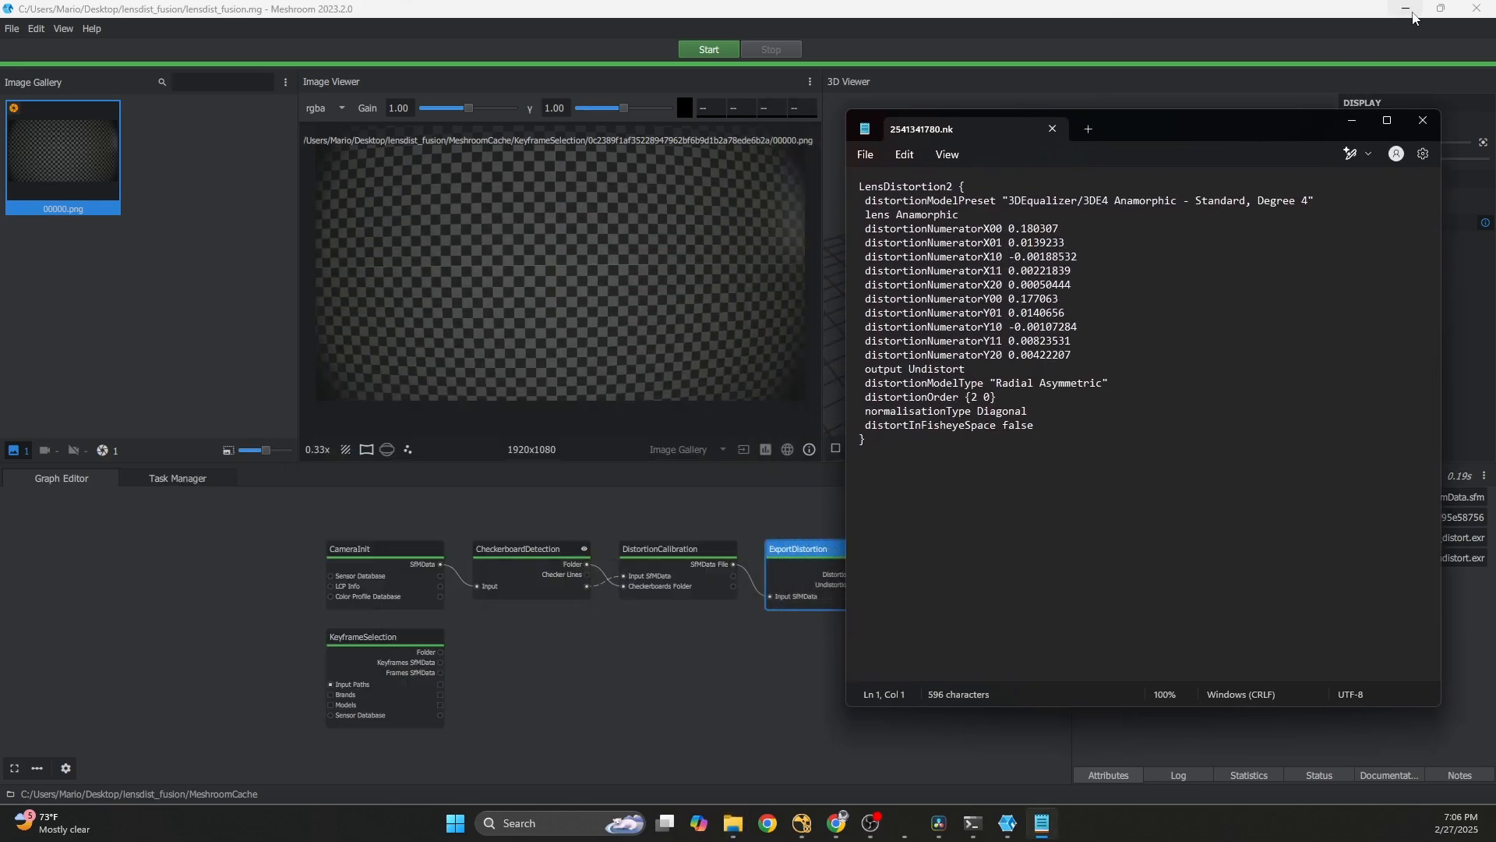
click(1408, 9)
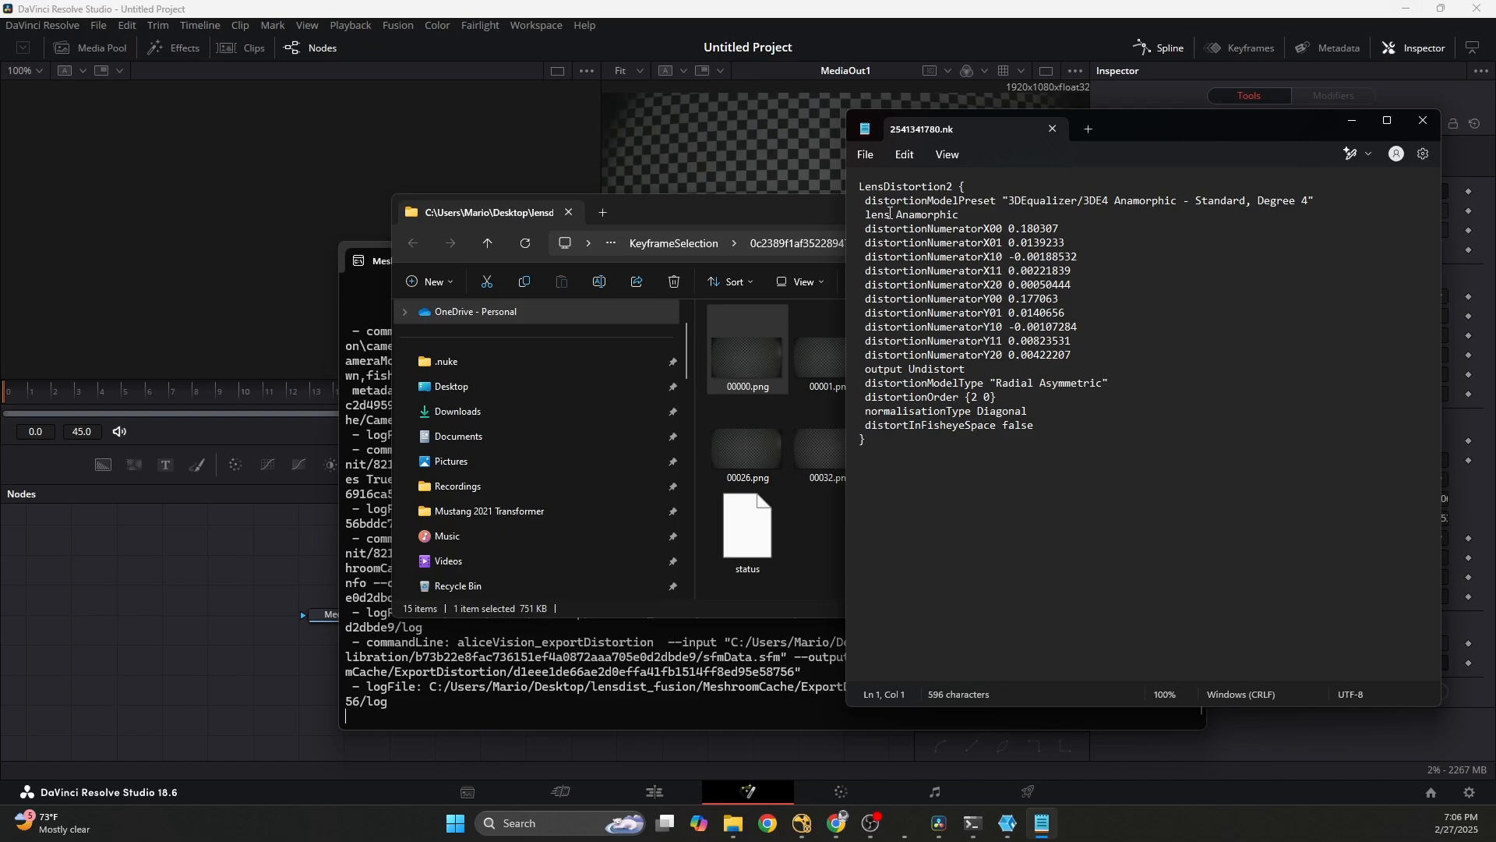
click(708, 15)
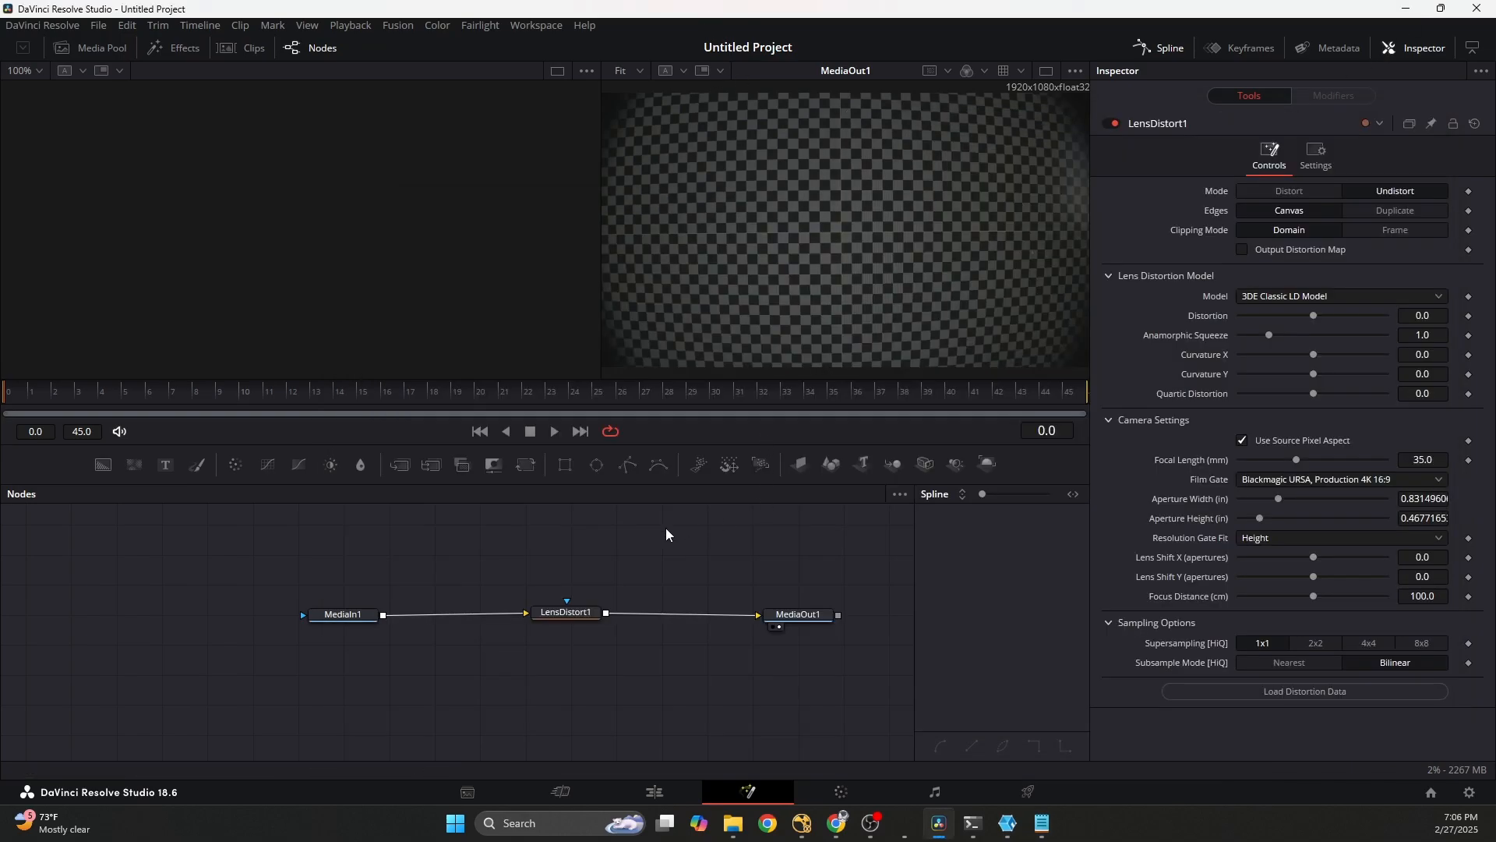
- Delete the existing LensDistort1 node and add a fresh Lens Distort node on the connection between MediaIn1 and MediaOut1
middle_drag(653, 544, 571, 548)
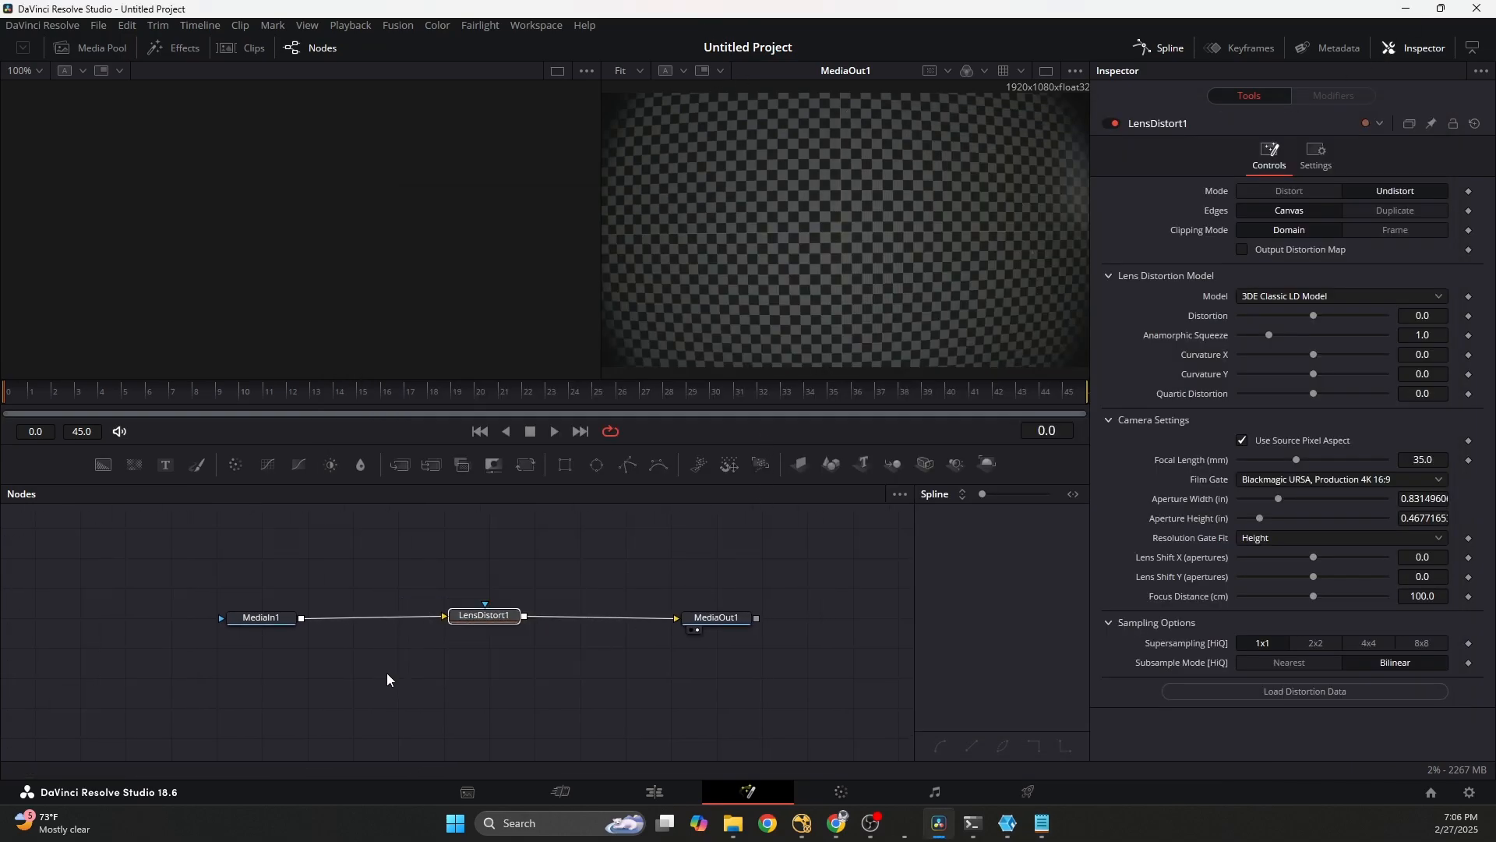
key(Delete)
right_click(491, 594)
mouse_move(546, 324)
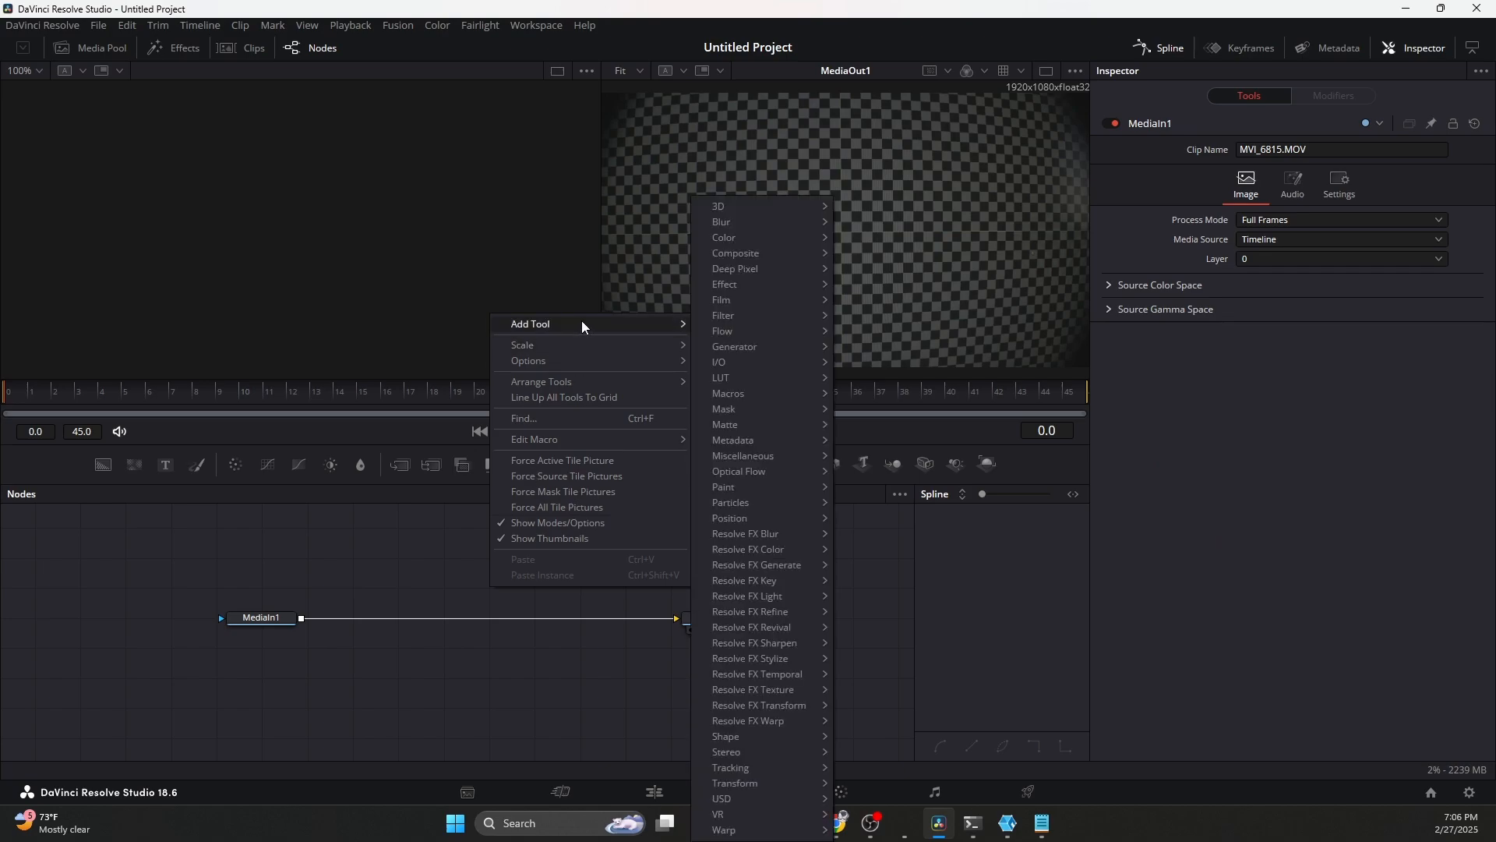
mouse_move(755, 831)
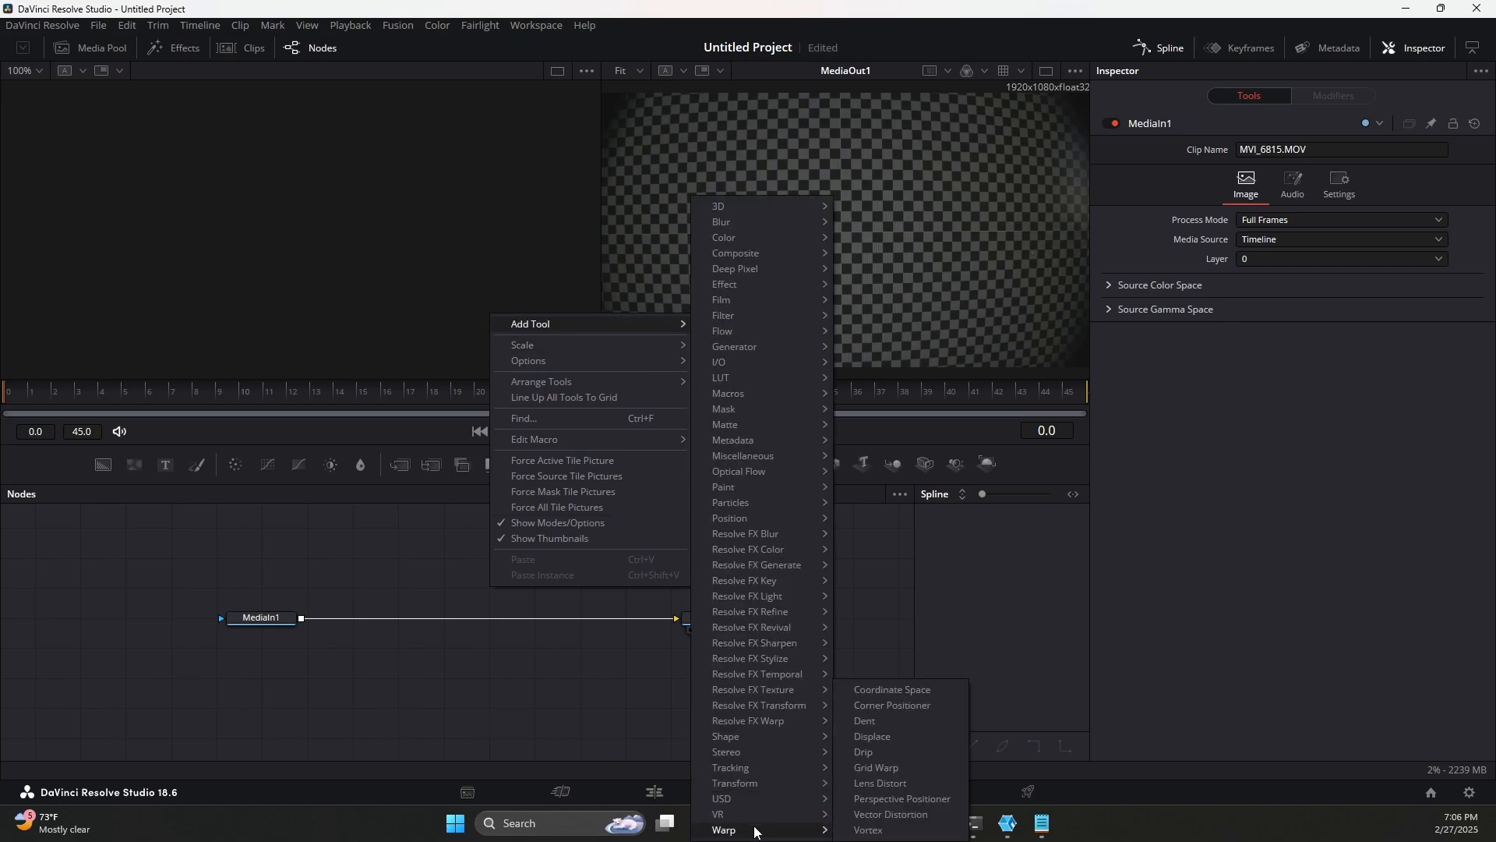
click(880, 783)
mouse_move(496, 590)
mouse_down()
mouse_move(483, 624)
mouse_move(492, 605)
mouse_up()
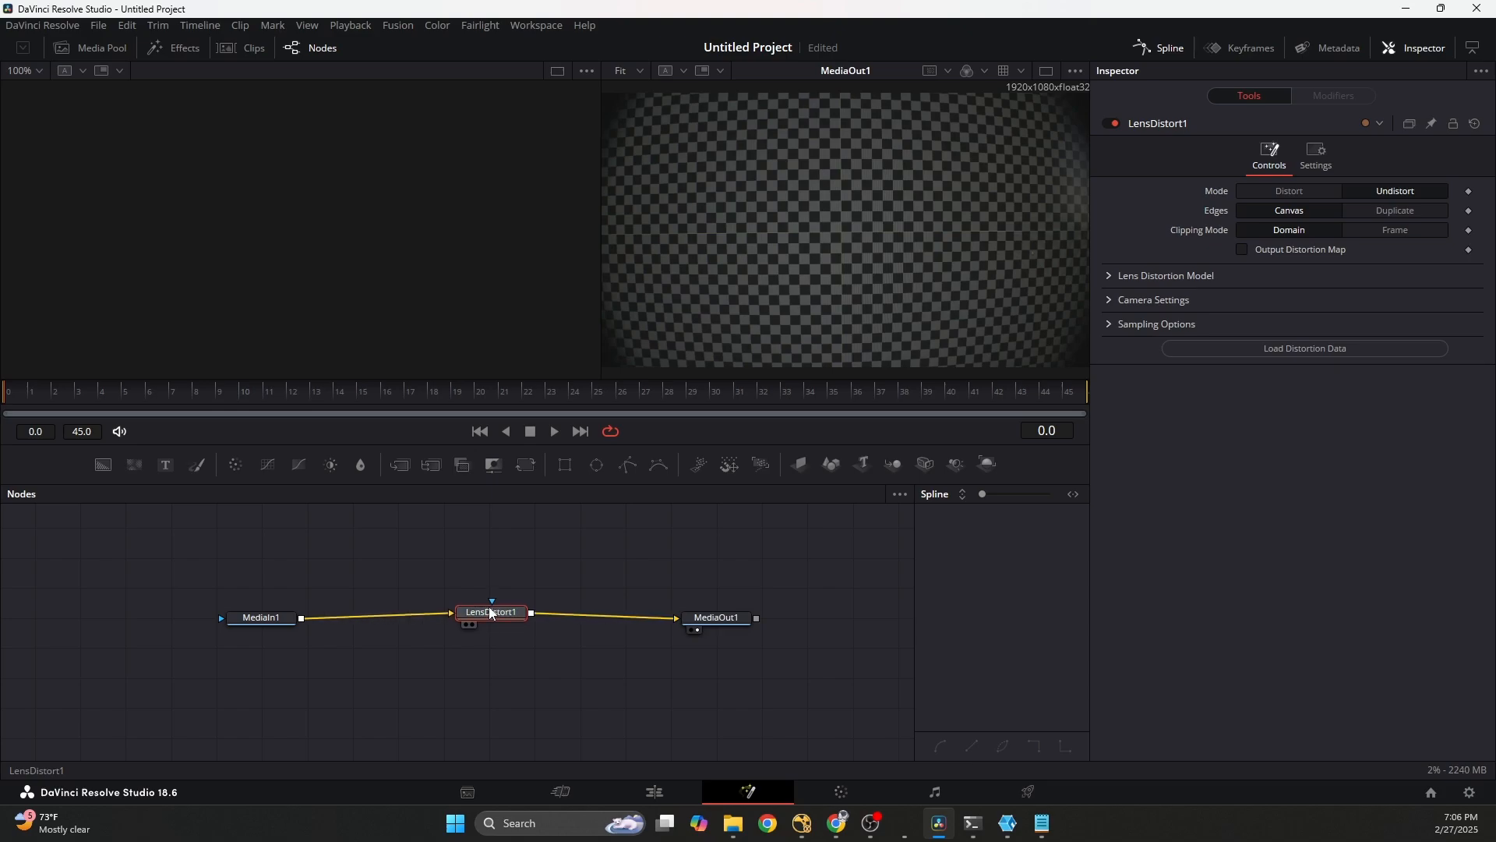
key(ctrl+s)
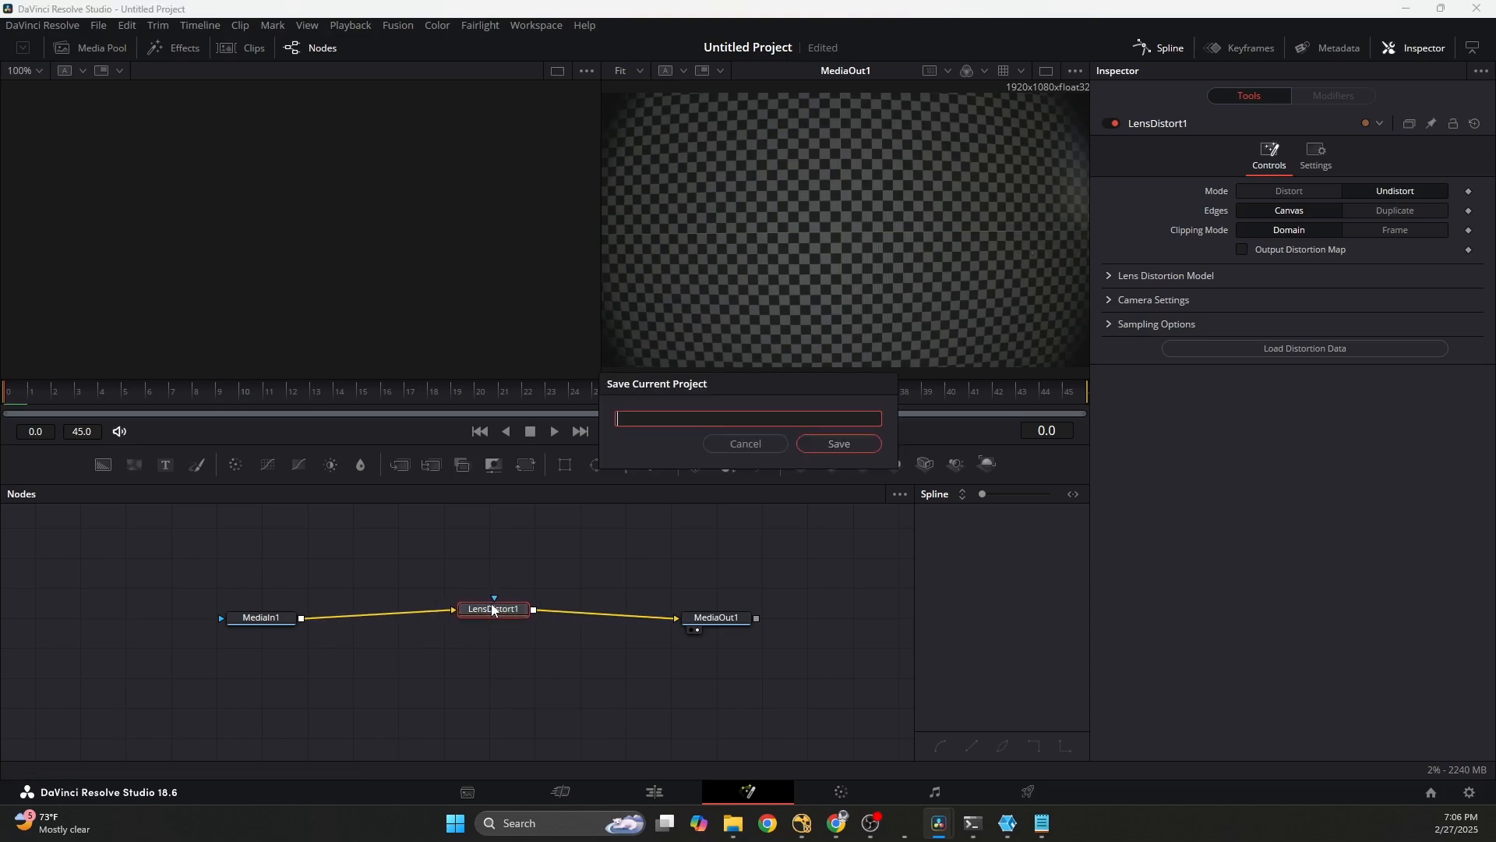
click(781, 446)
- Check the distortion preset in the 2541341780.nk script and set the lens distortion model to 3DE4 Anamorphic - Standard, Degree 4
click(1108, 276)
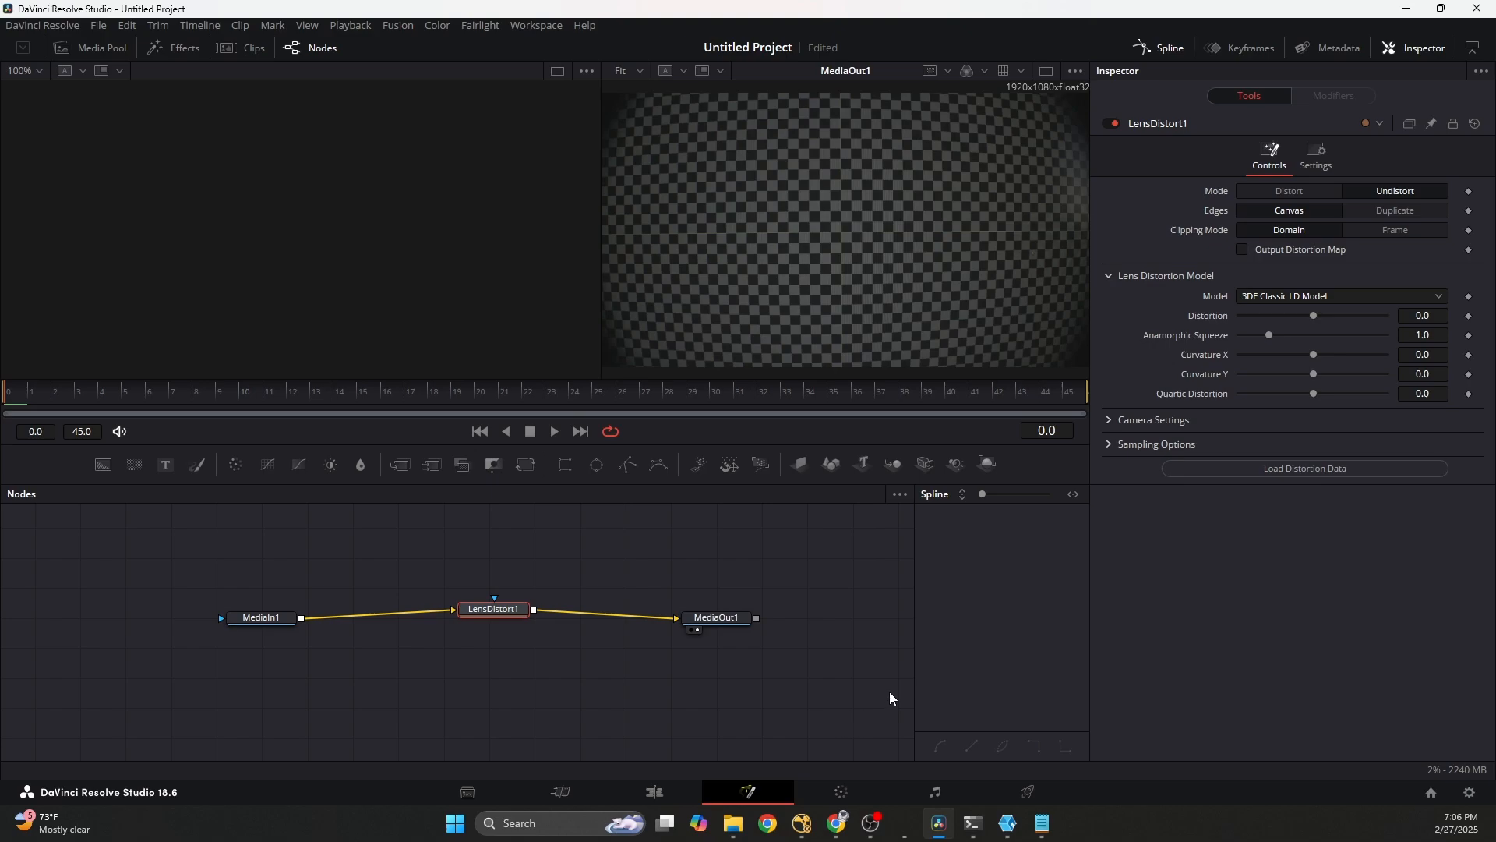
click(1053, 826)
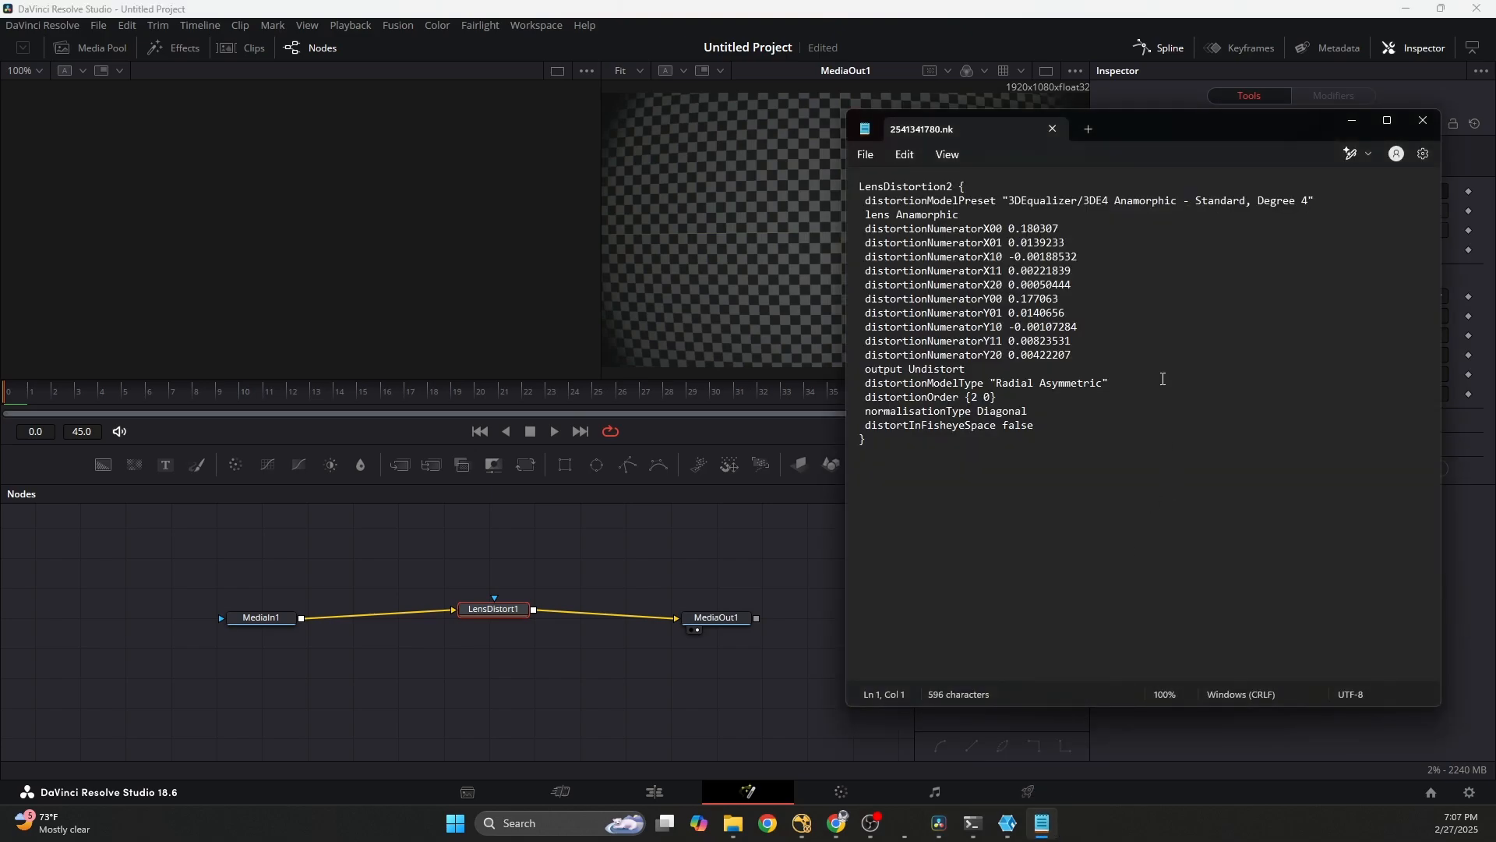
drag(1171, 132, 519, 79)
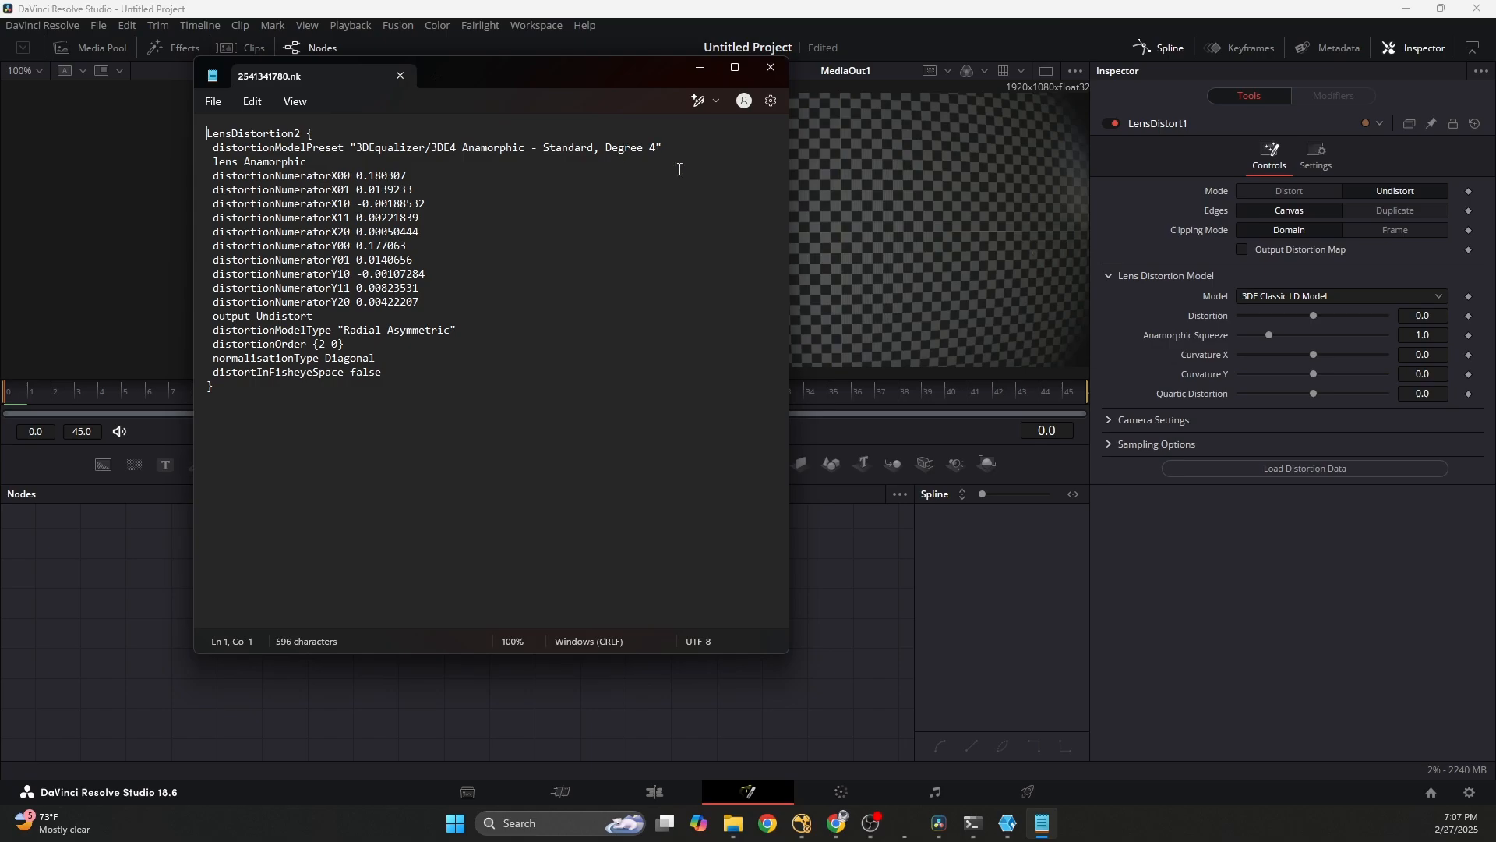
click(1292, 297)
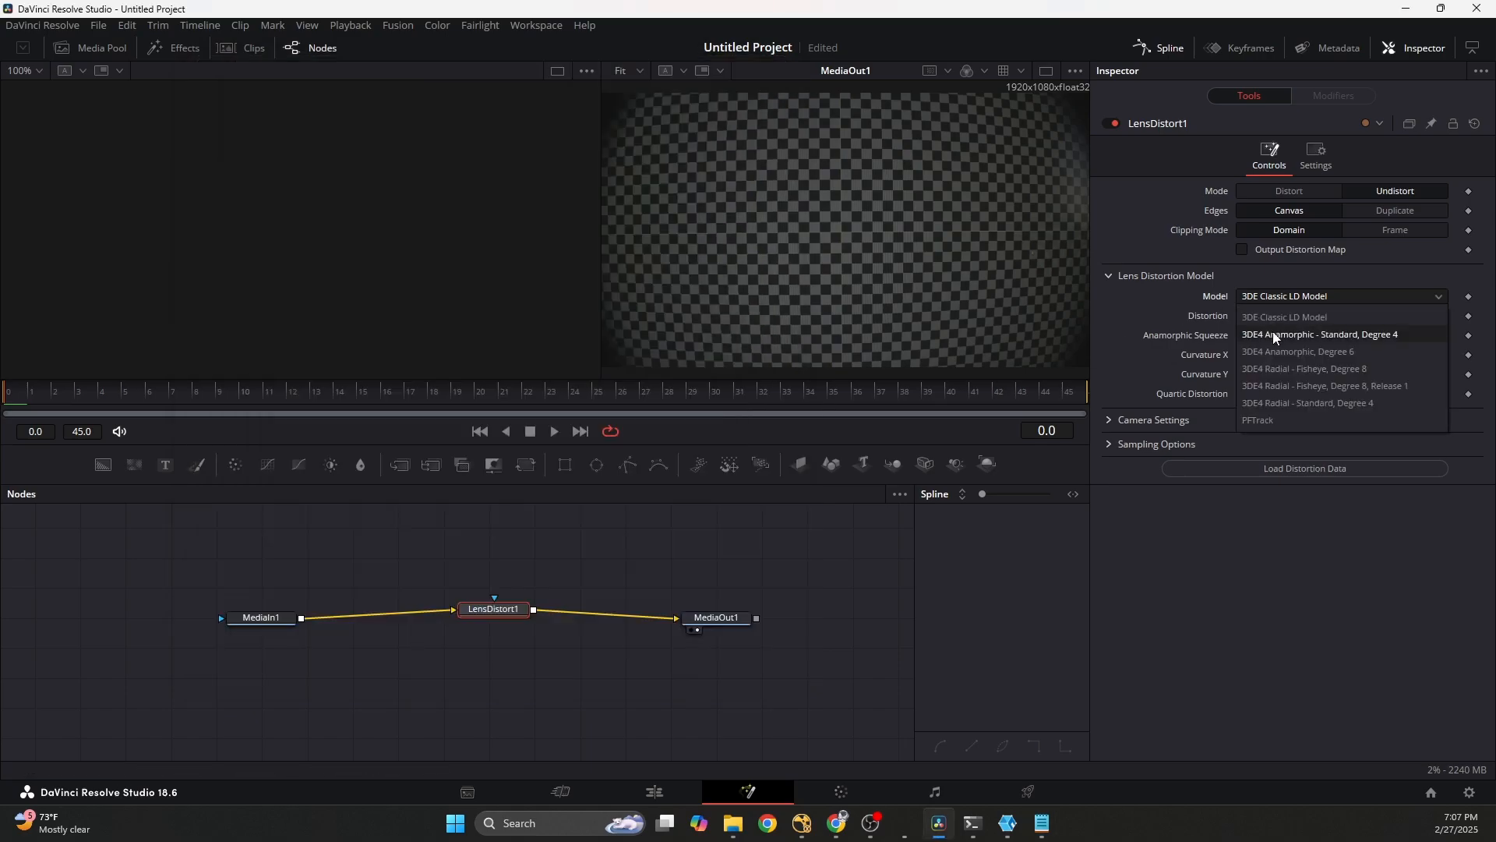
click(1394, 337)
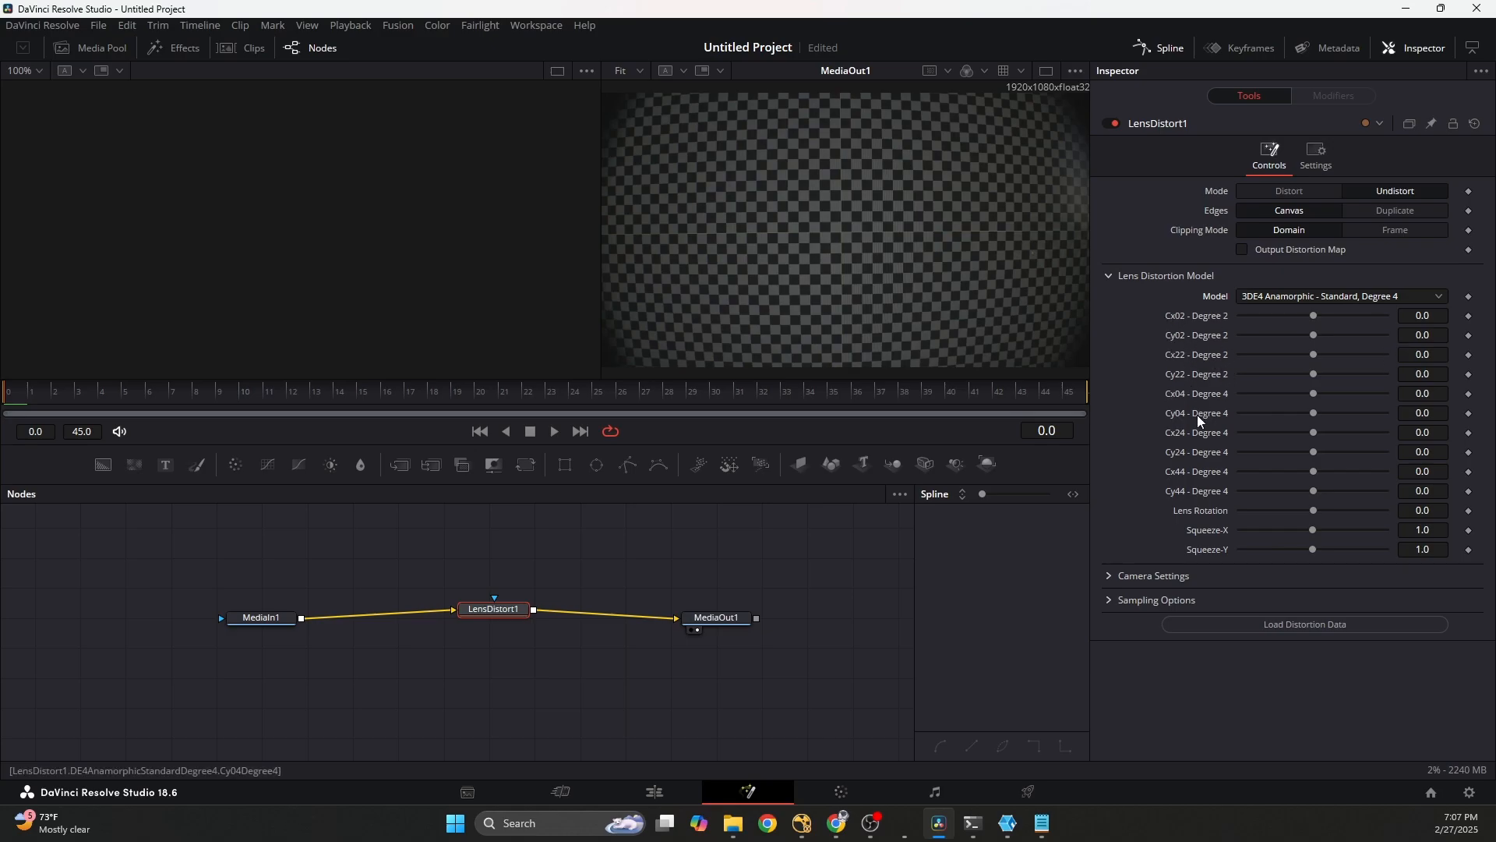
- Copy the distortionNumeratorX00 value 0.180307 from the Notepad script into LensDistort1's Cx02 - Degree 2
click(1043, 823)
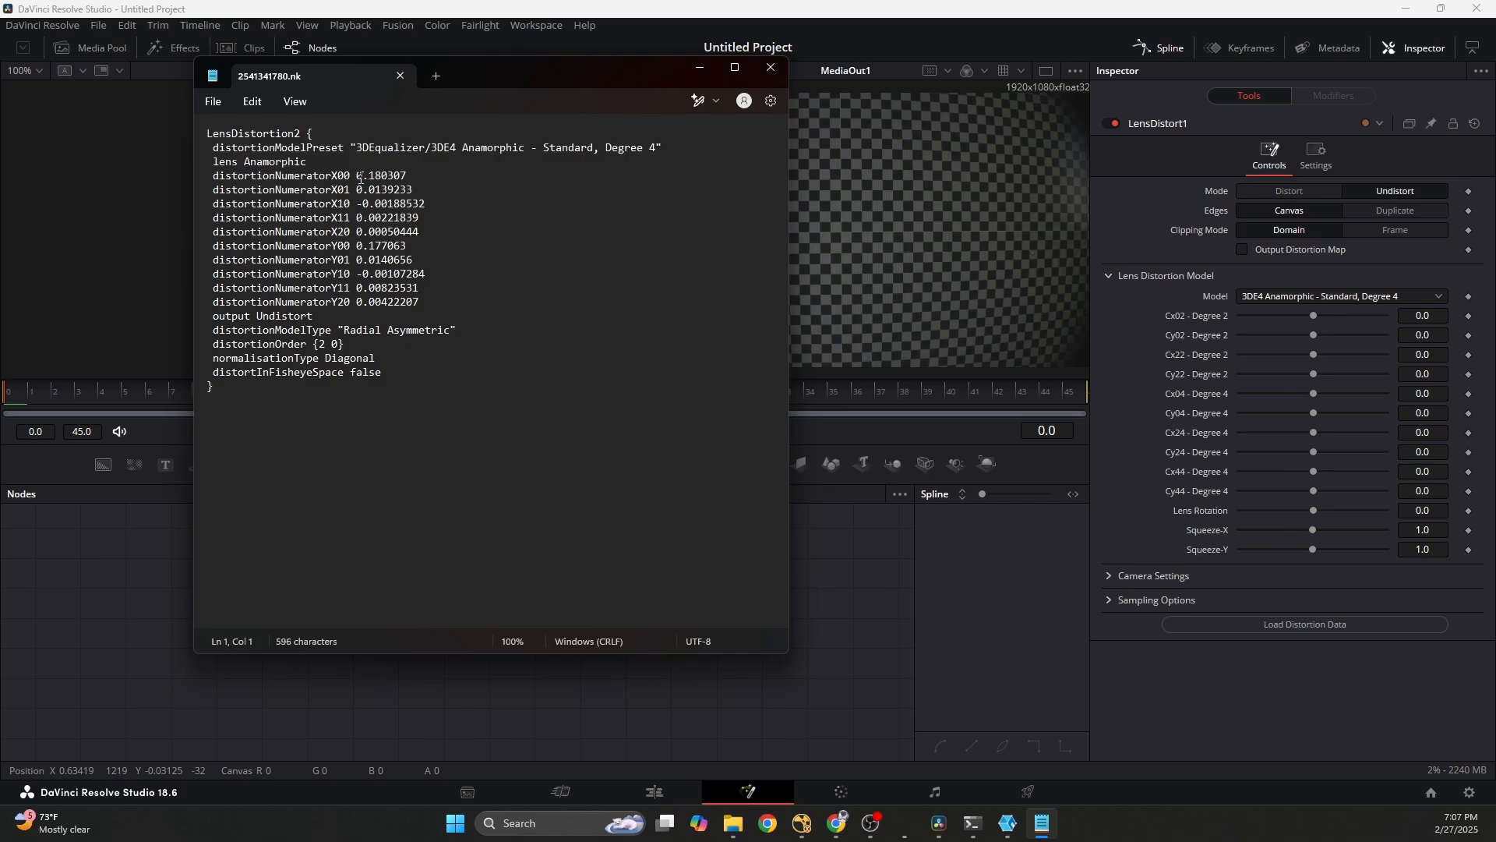
drag(357, 176, 407, 177)
key(ctrl+c)
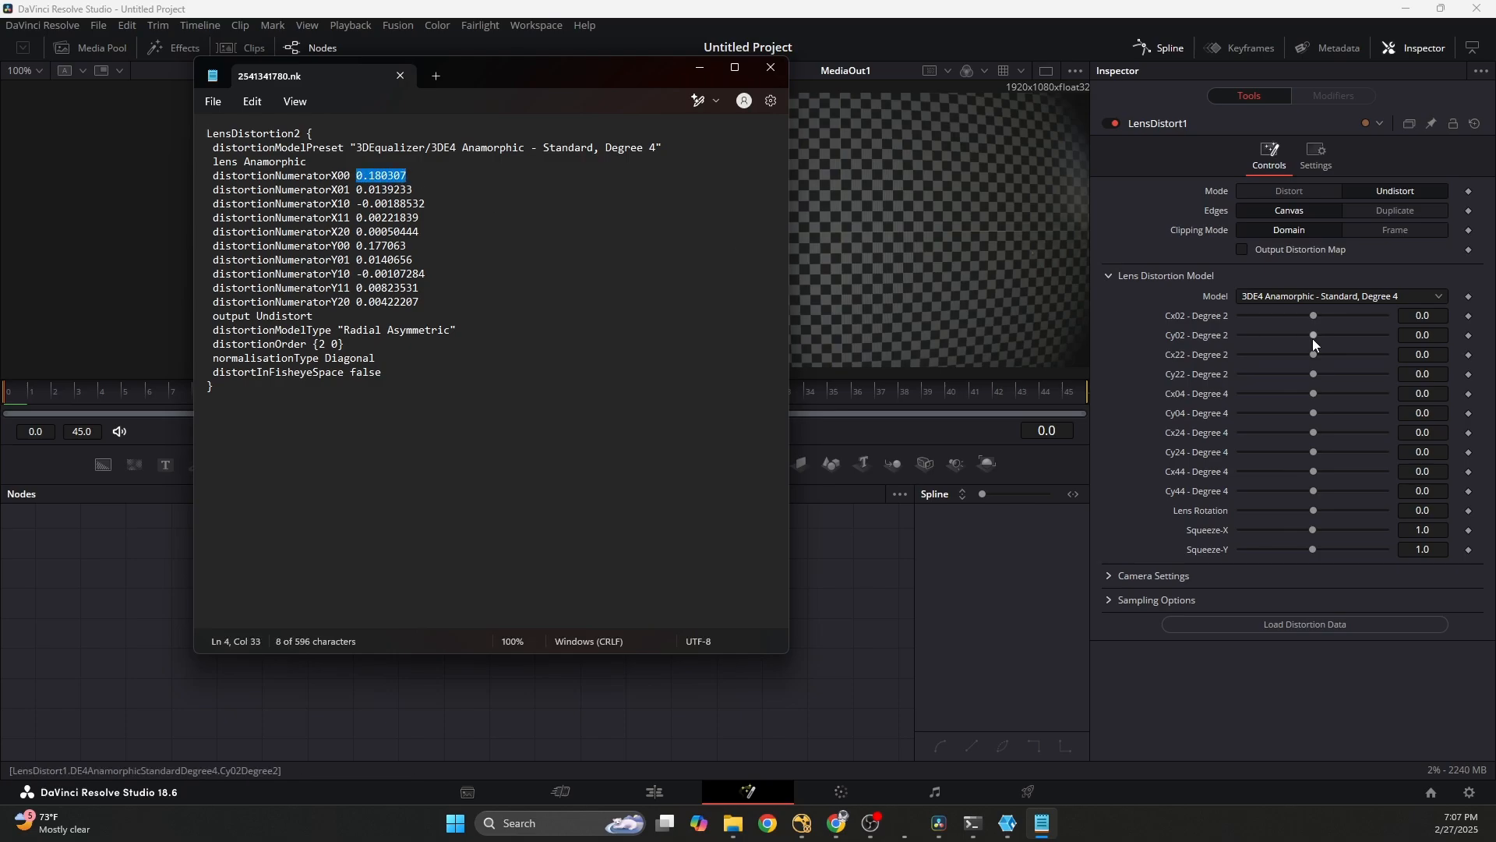
click(1415, 316)
key(ctrl+v)
key(Tab)
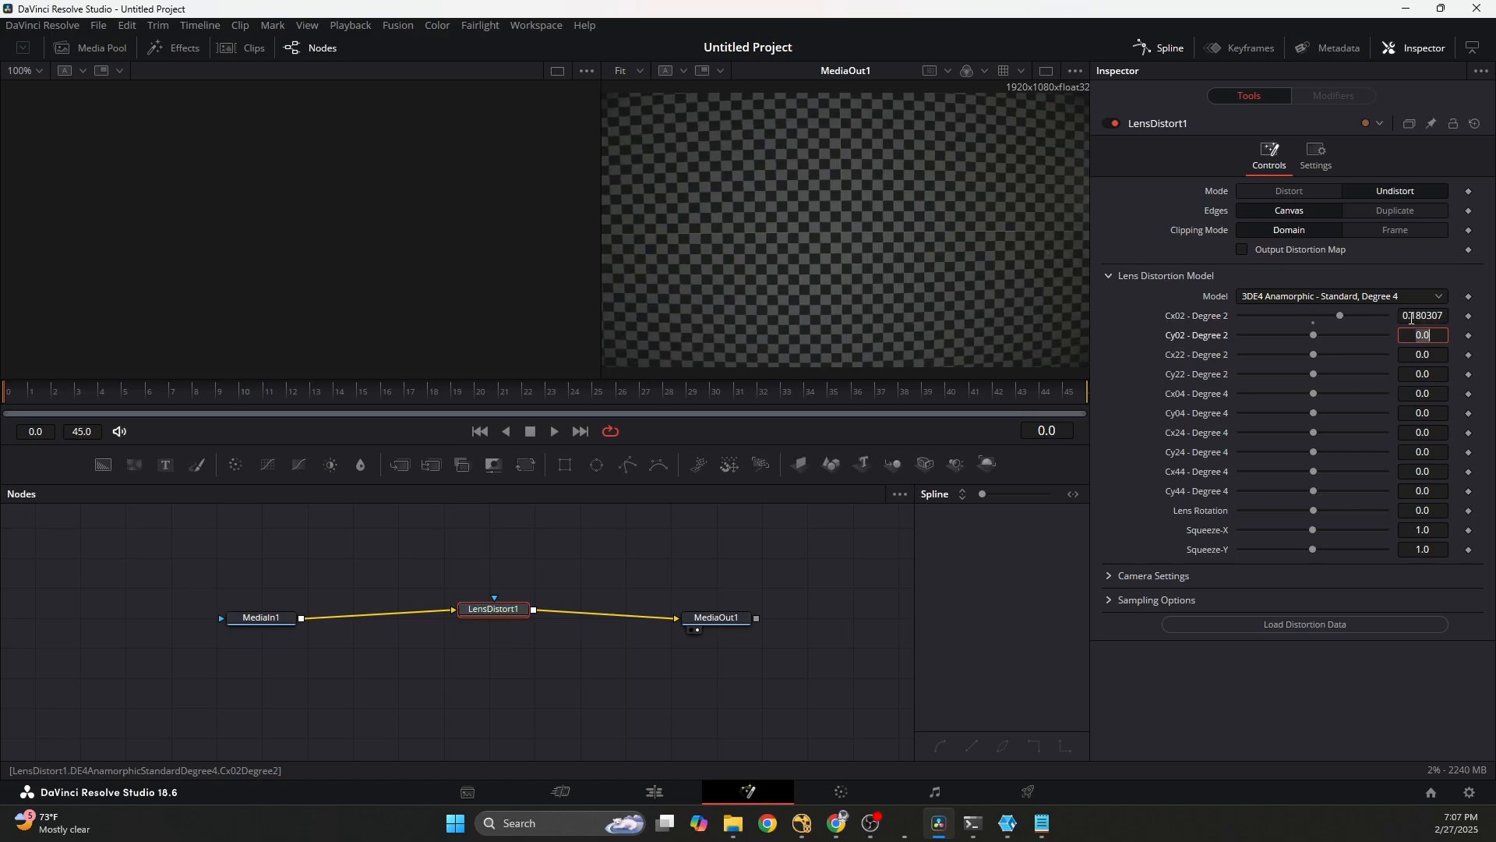
- Copy the distortionNumeratorX01 value 0.0139233 from the script into Cy02 - Degree 2
click(1043, 824)
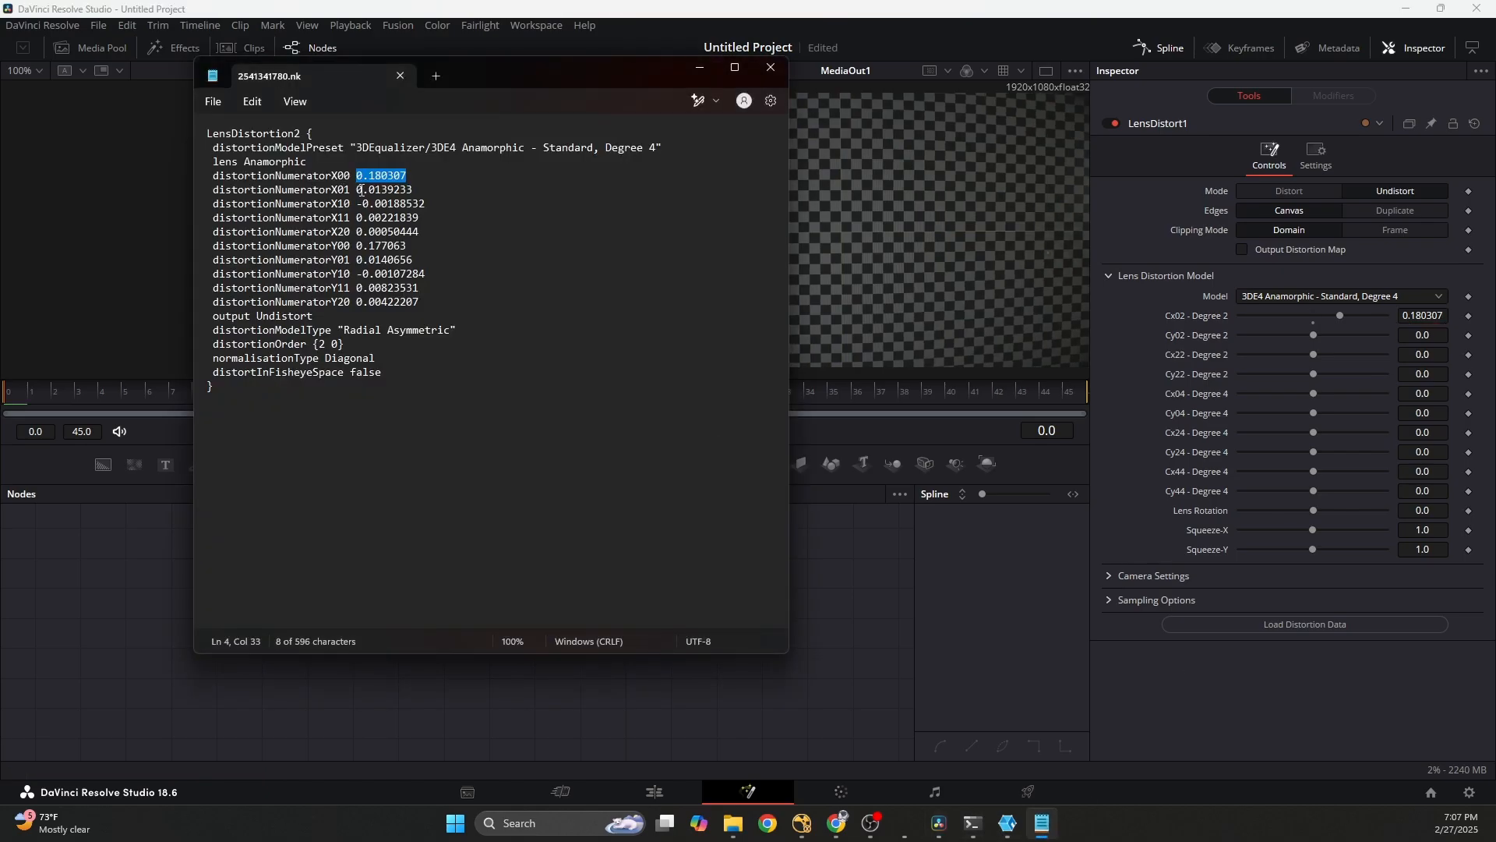
drag(358, 190, 413, 190)
key(ctrl+c)
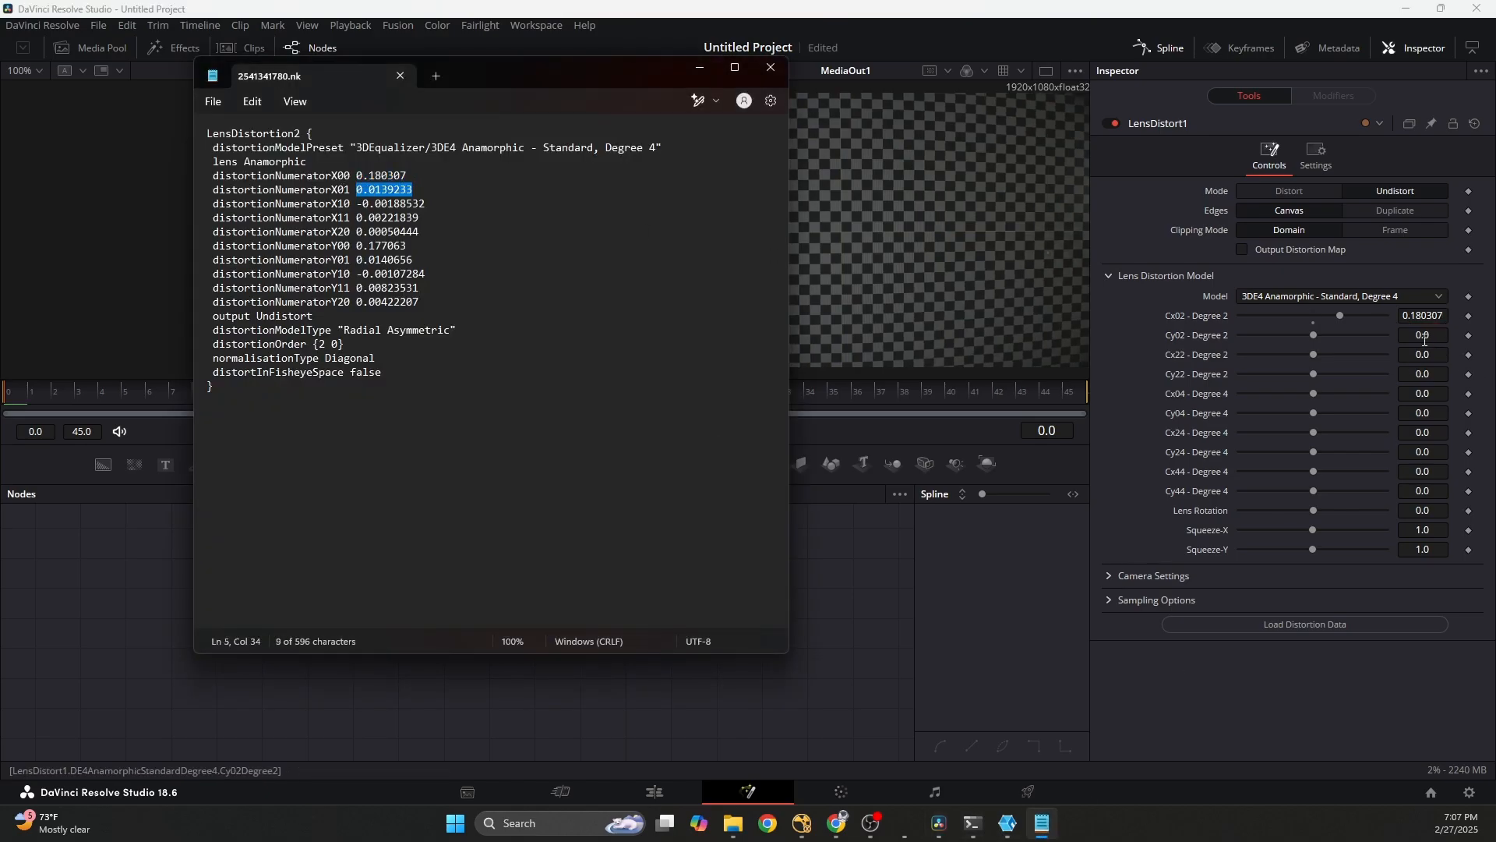
click(1424, 340)
key(ctrl+v)
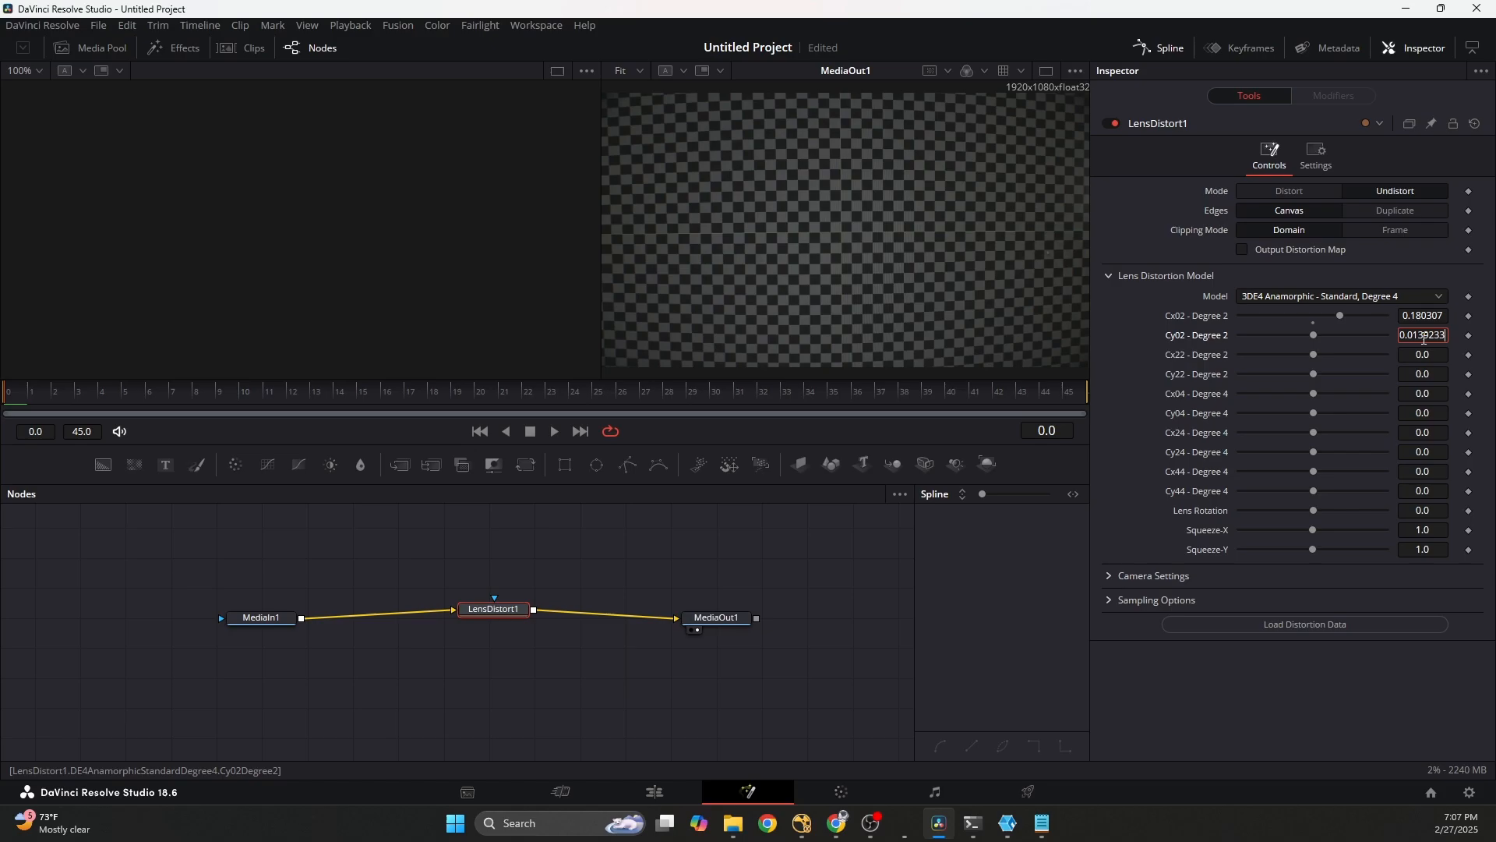
- Copy the distortionNumeratorX10 value -0.00188532 from the script into Cx22 - Degree 2
click(1043, 824)
drag(358, 204, 426, 204)
key(ctrl+c)
click(1425, 355)
key(ctrl+v)
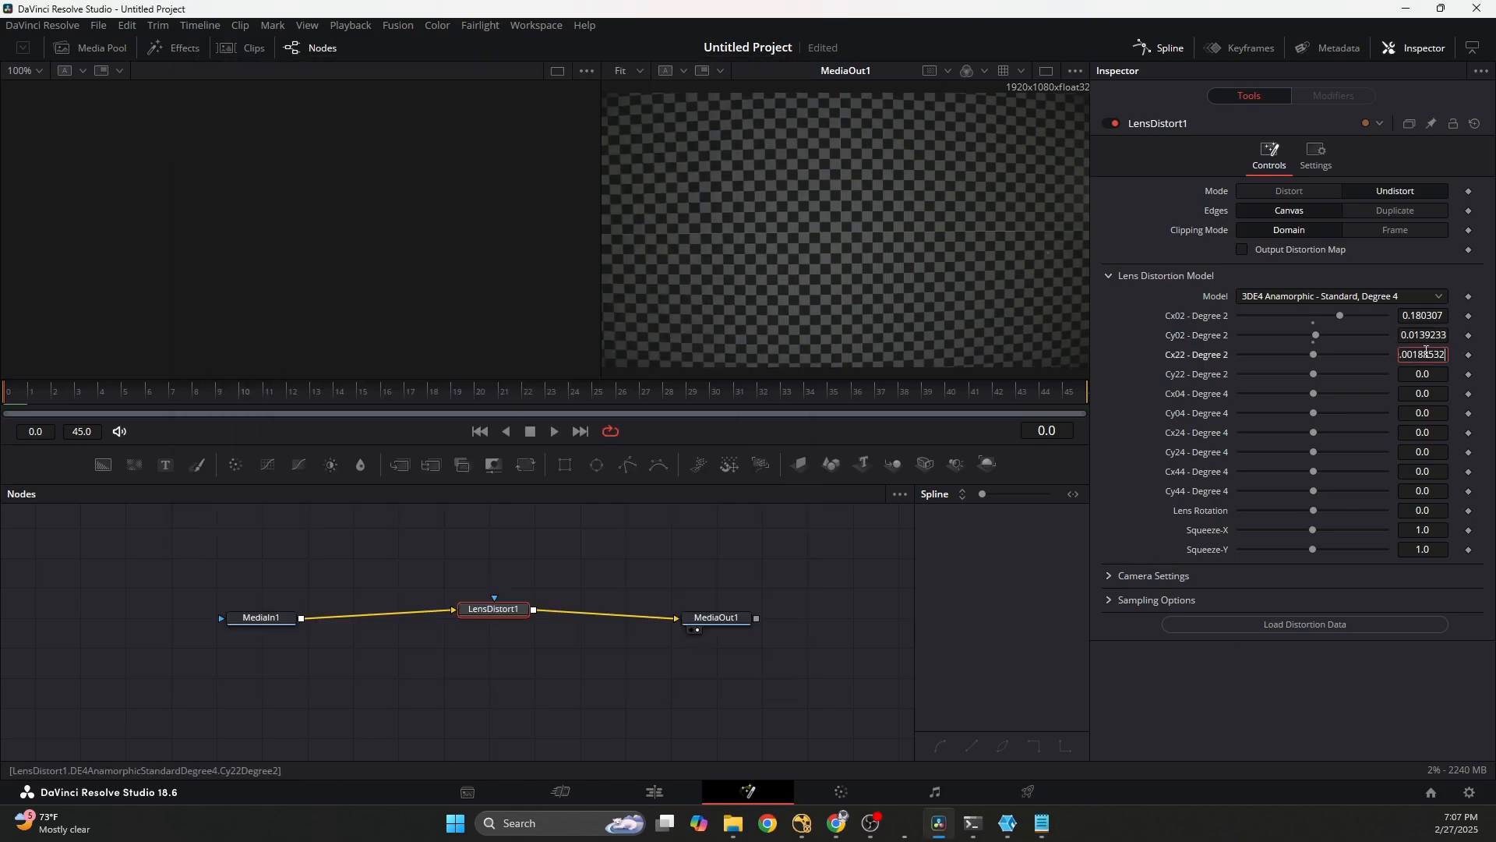
- Copy the distortionNumeratorX11 value 0.00221839 from the script into Cy22 - Degree 2
click(1043, 823)
drag(357, 218, 426, 220)
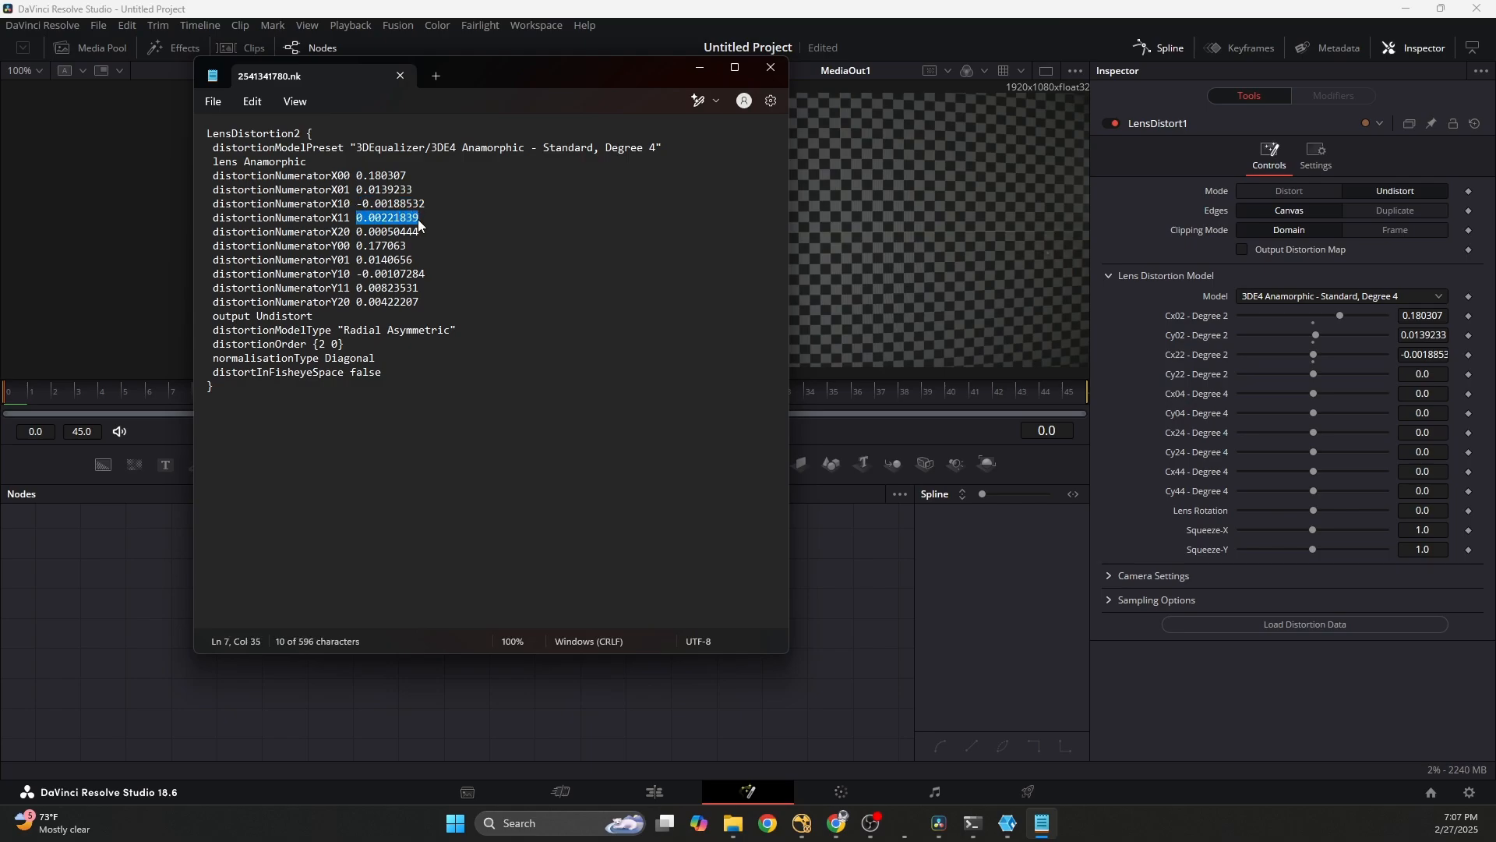
key(ctrl+c)
click(1424, 375)
key(ctrl+v)
key(Return)
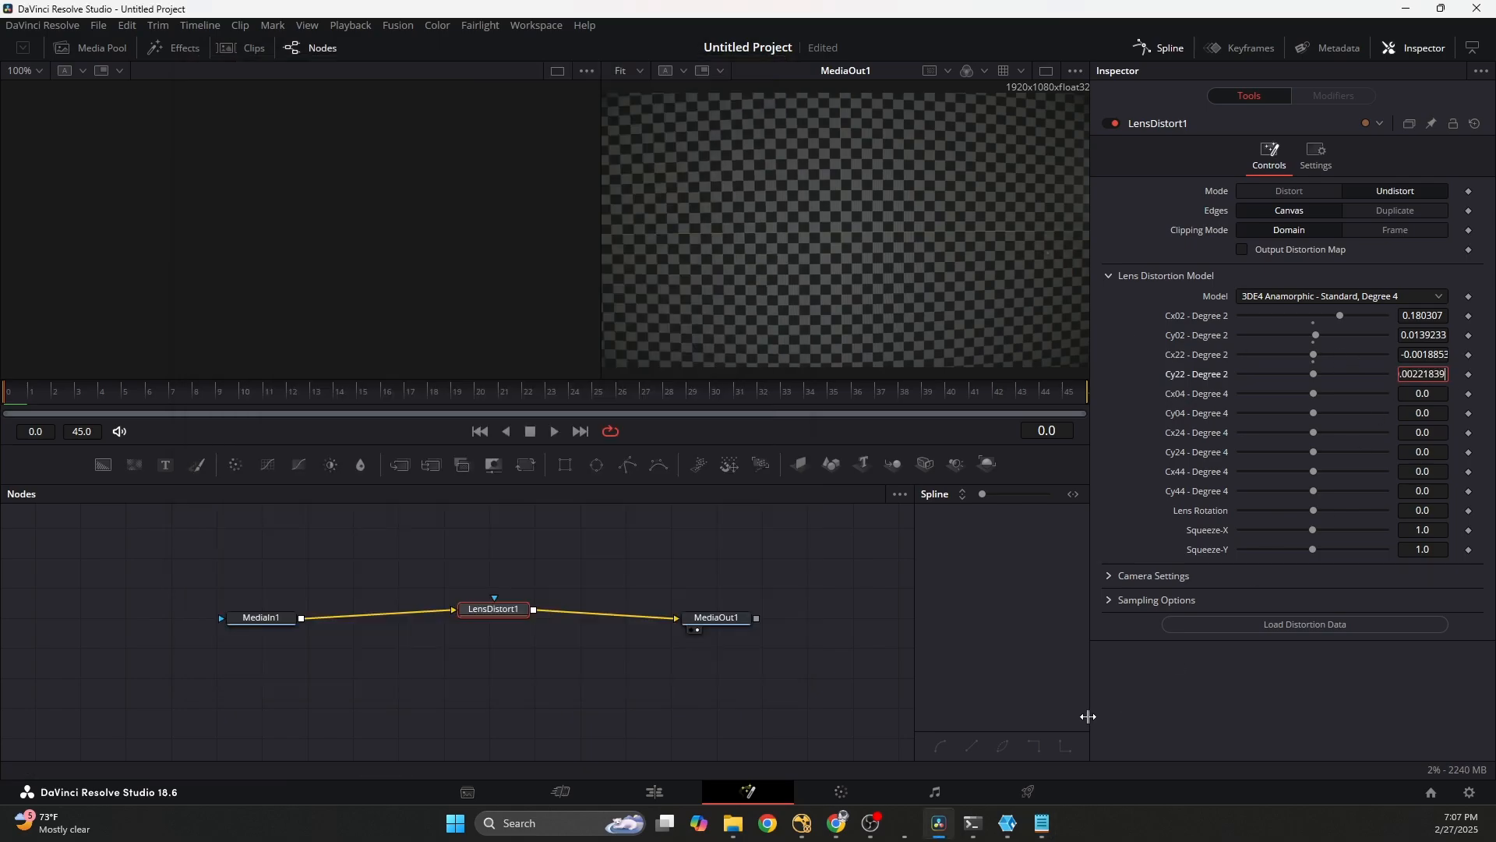
- Copy distortionNumeratorX20 0.00050444 into Cx04 - Degree 4 and distortionNumeratorY00 0.177063 into Cy04 - Degree 4
click(1042, 824)
drag(357, 232, 422, 233)
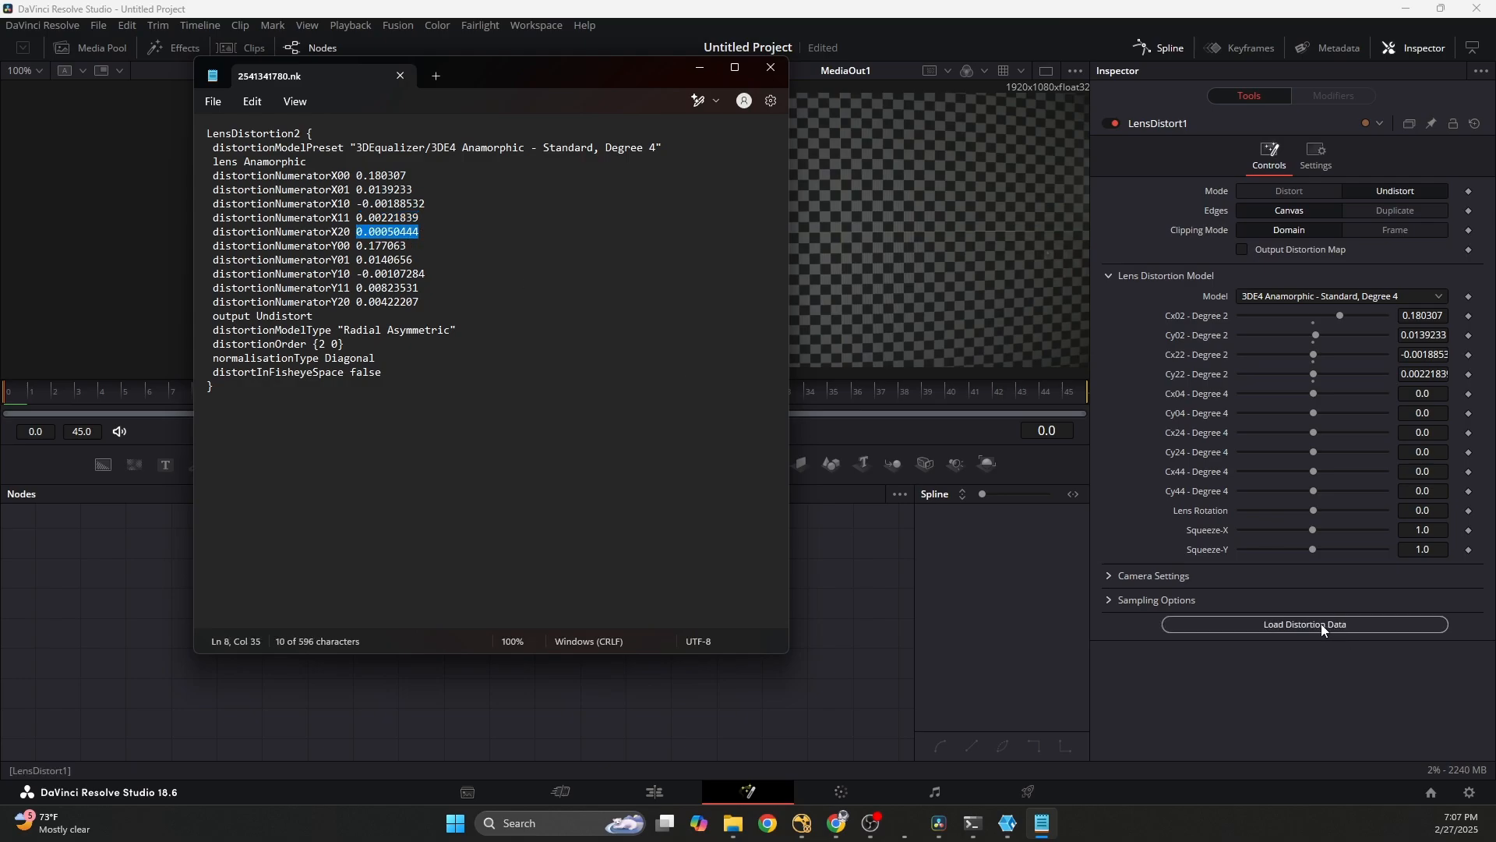
click(1424, 394)
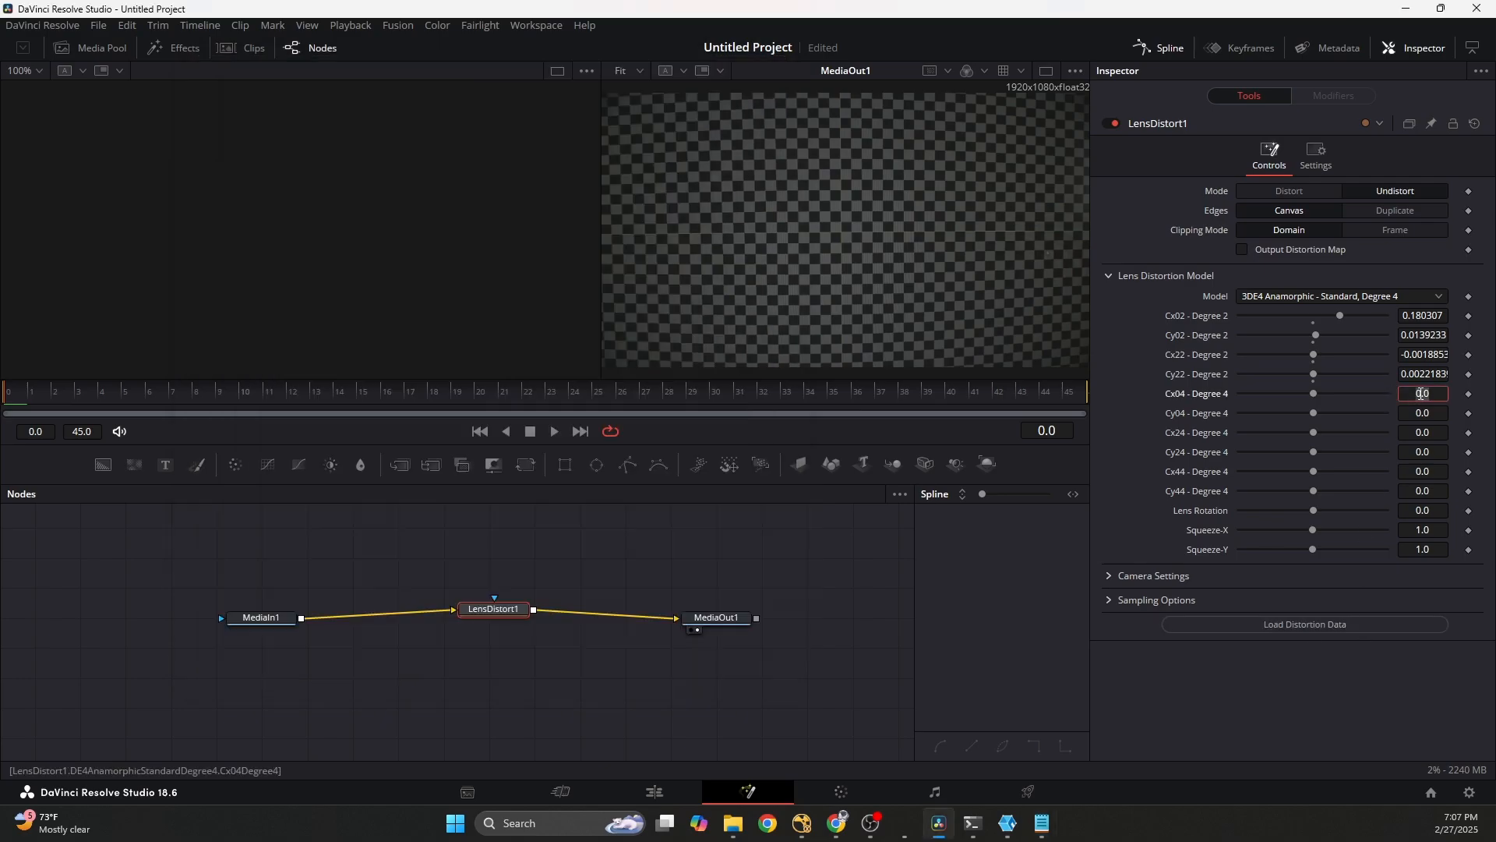
key(ctrl+v)
click(1042, 823)
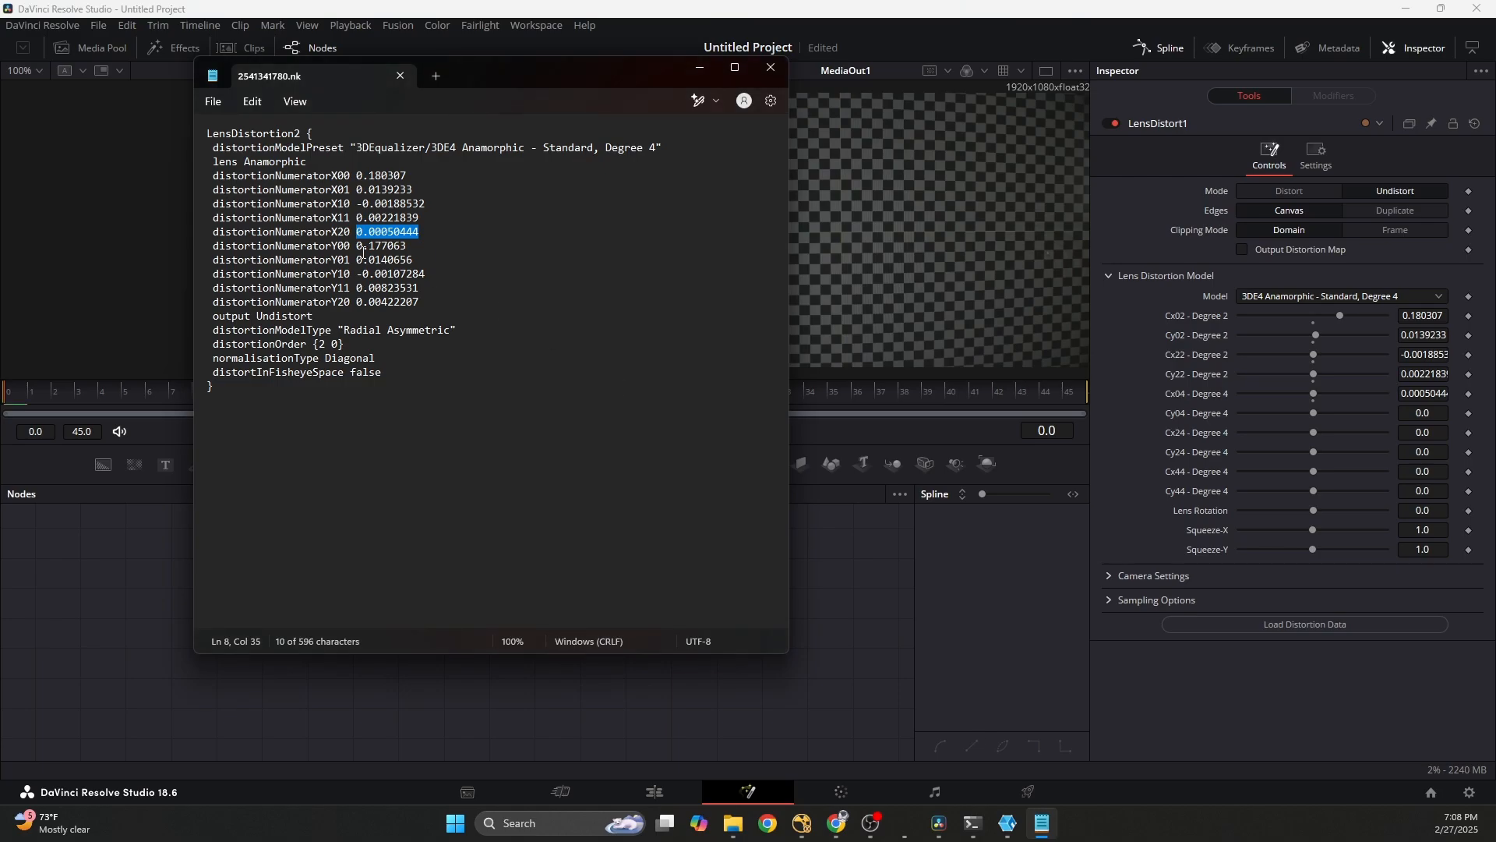
drag(357, 247, 407, 248)
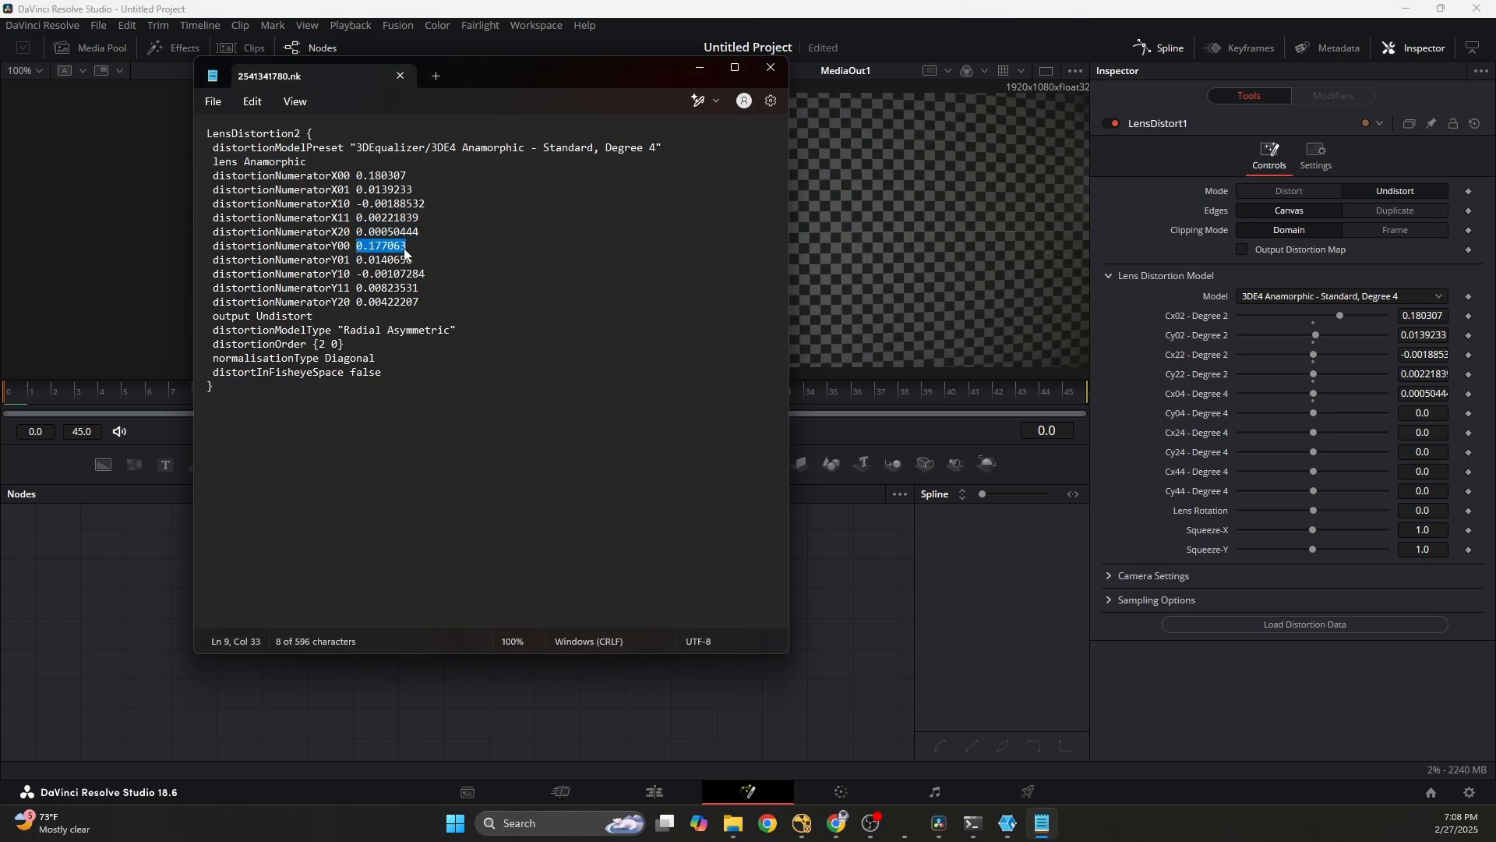
click(1423, 413)
key(ctrl+v)
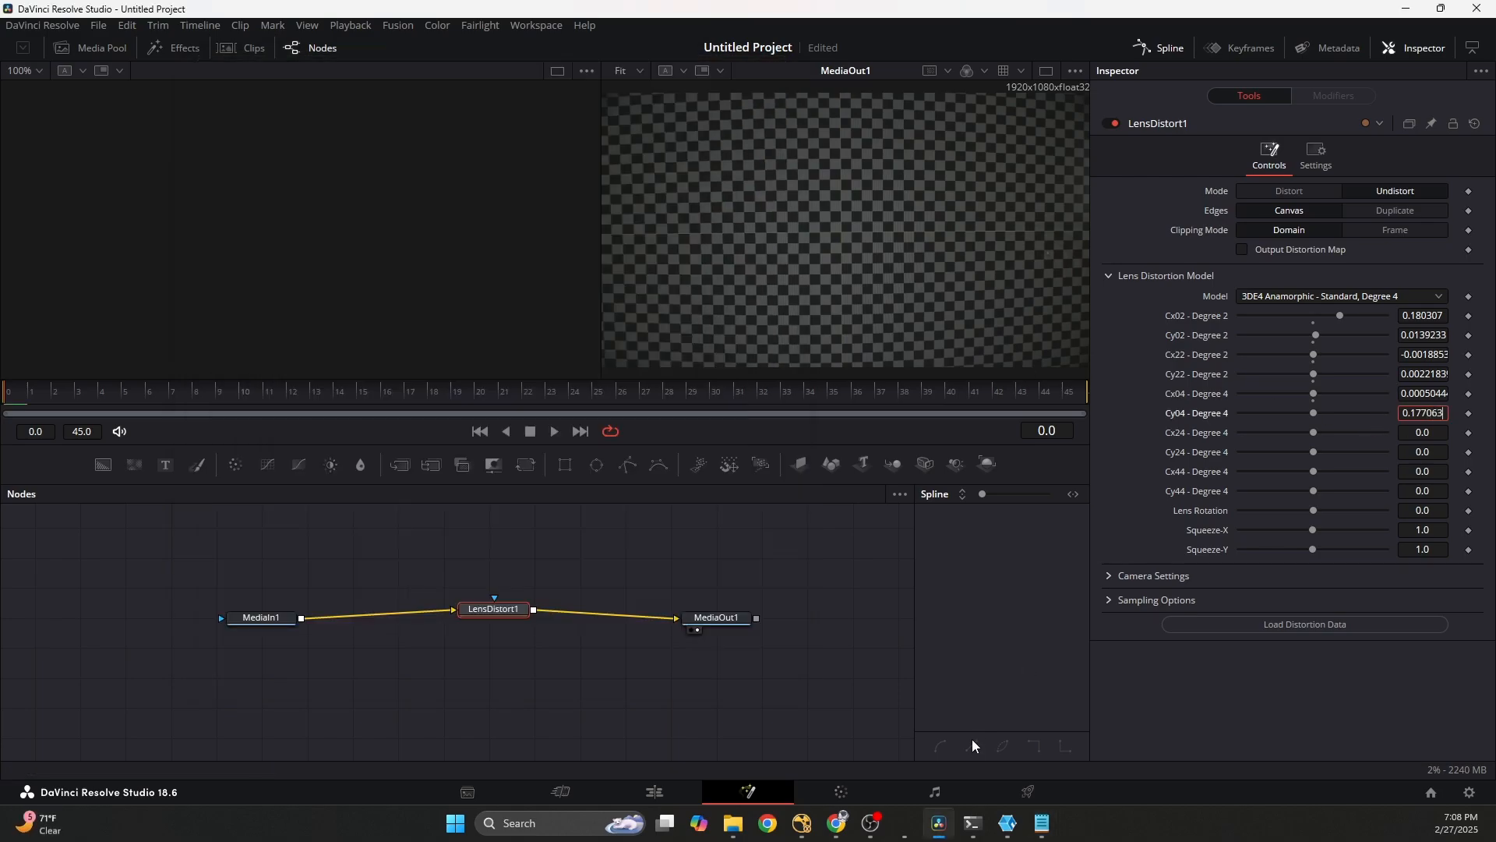
- Copy the distortionNumeratorY01 value 0.0140656 from the script into Cx24 - Degree 4
click(1042, 823)
drag(357, 261, 415, 258)
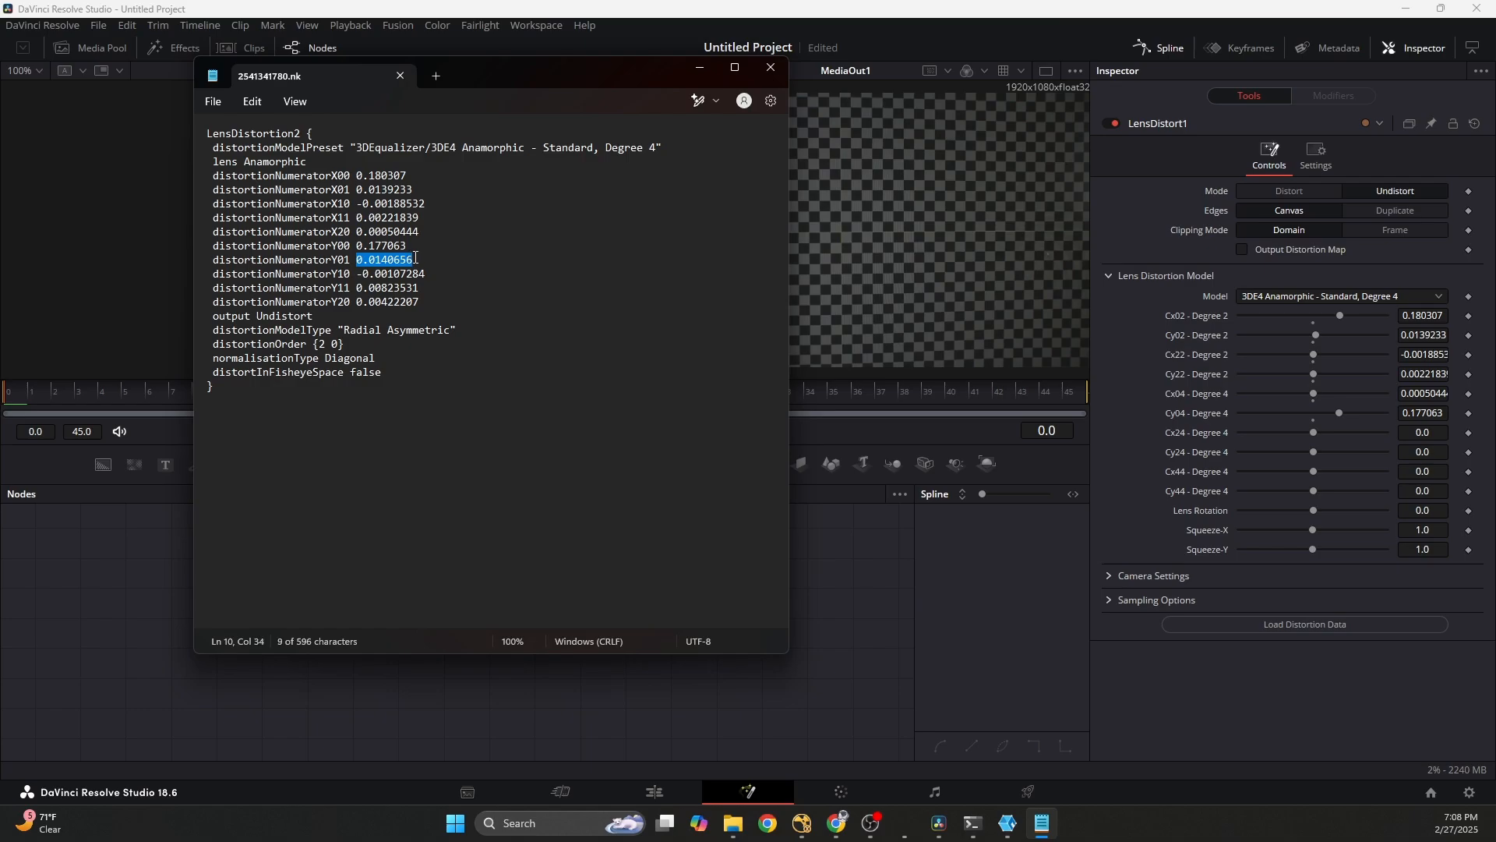
key(ctrl+c)
click(1423, 433)
key(ctrl+v)
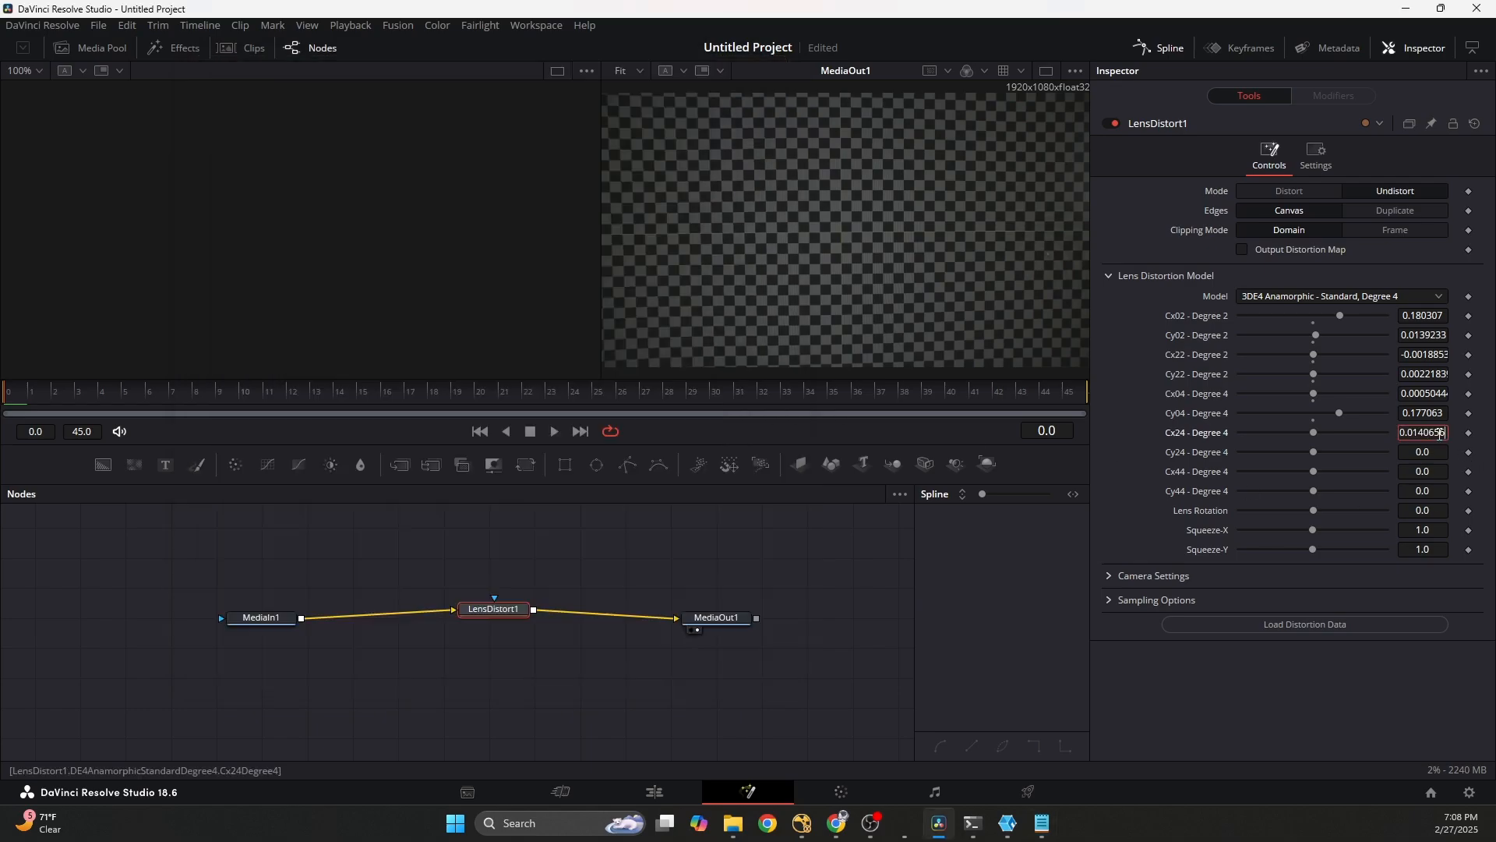
key(Tab)
- Copy the distortionNumeratorY10 value -0.00107284 from the script into Cy24 - Degree 4
click(1042, 823)
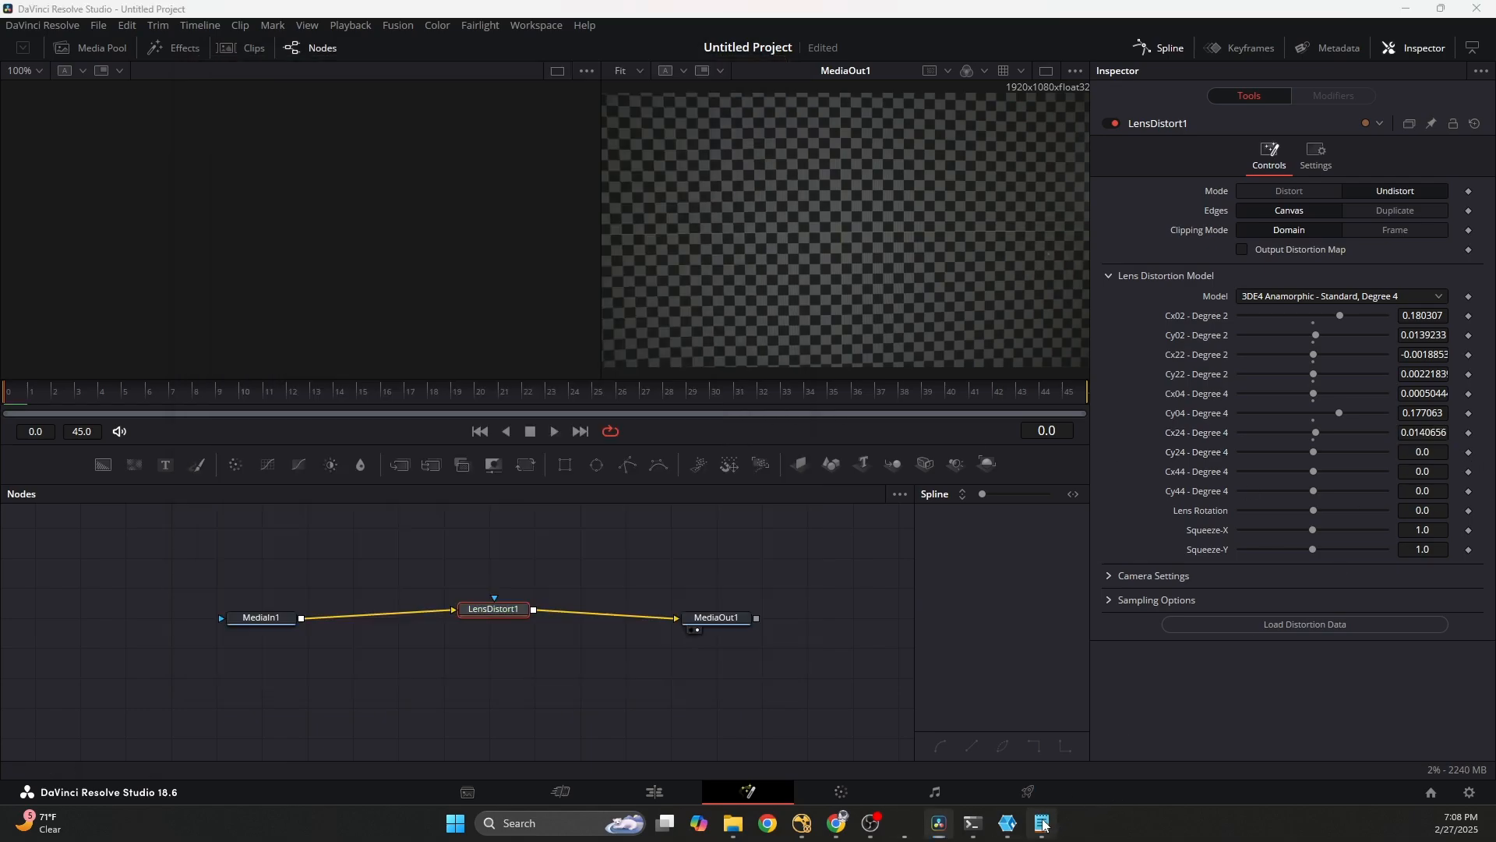
drag(358, 274, 427, 281)
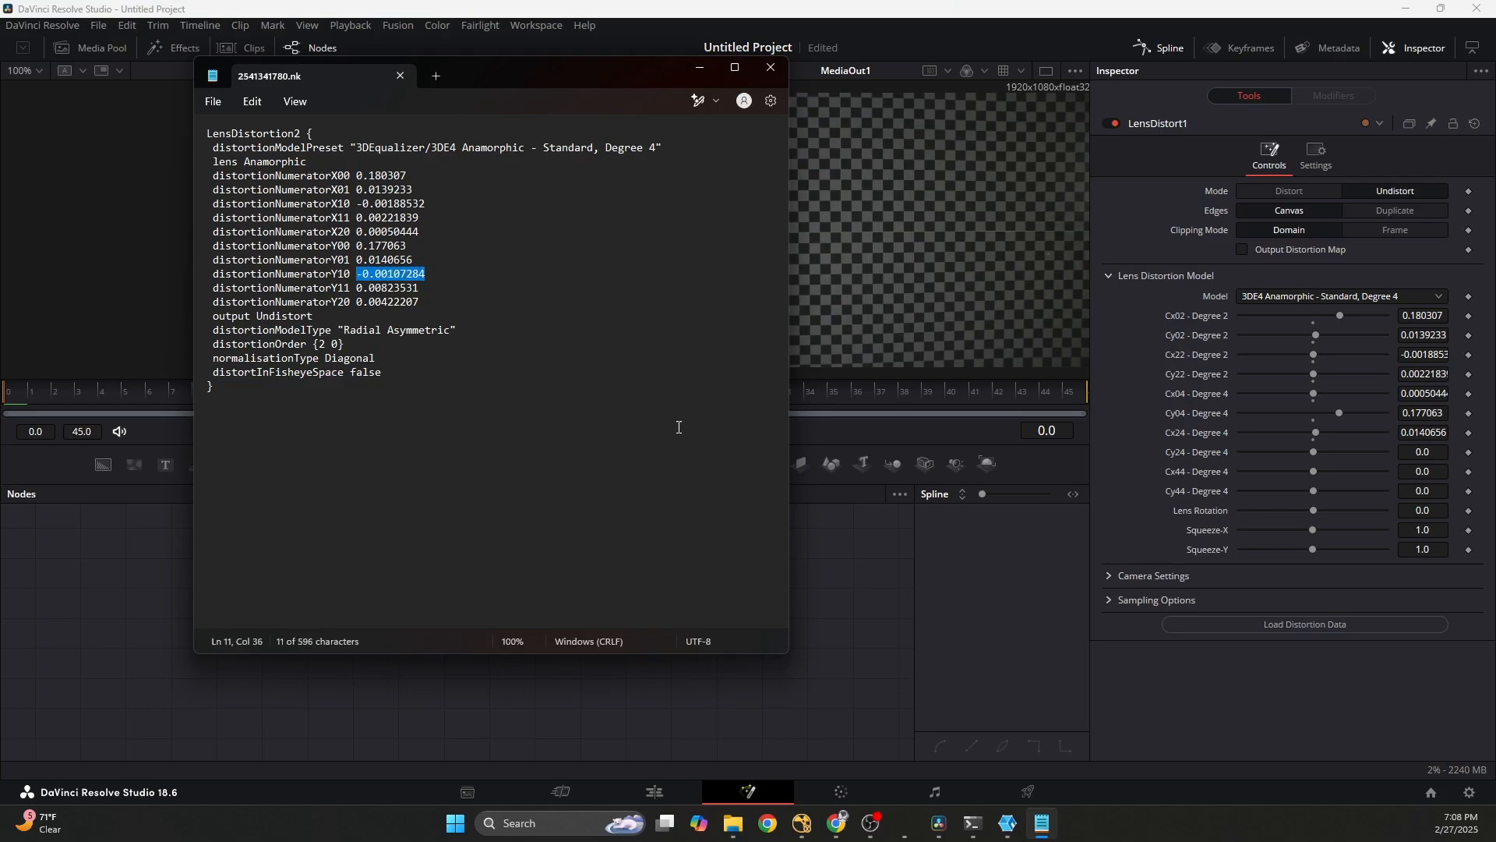
key(ctrl+c)
click(1423, 452)
key(ctrl+v)
key(Tab)
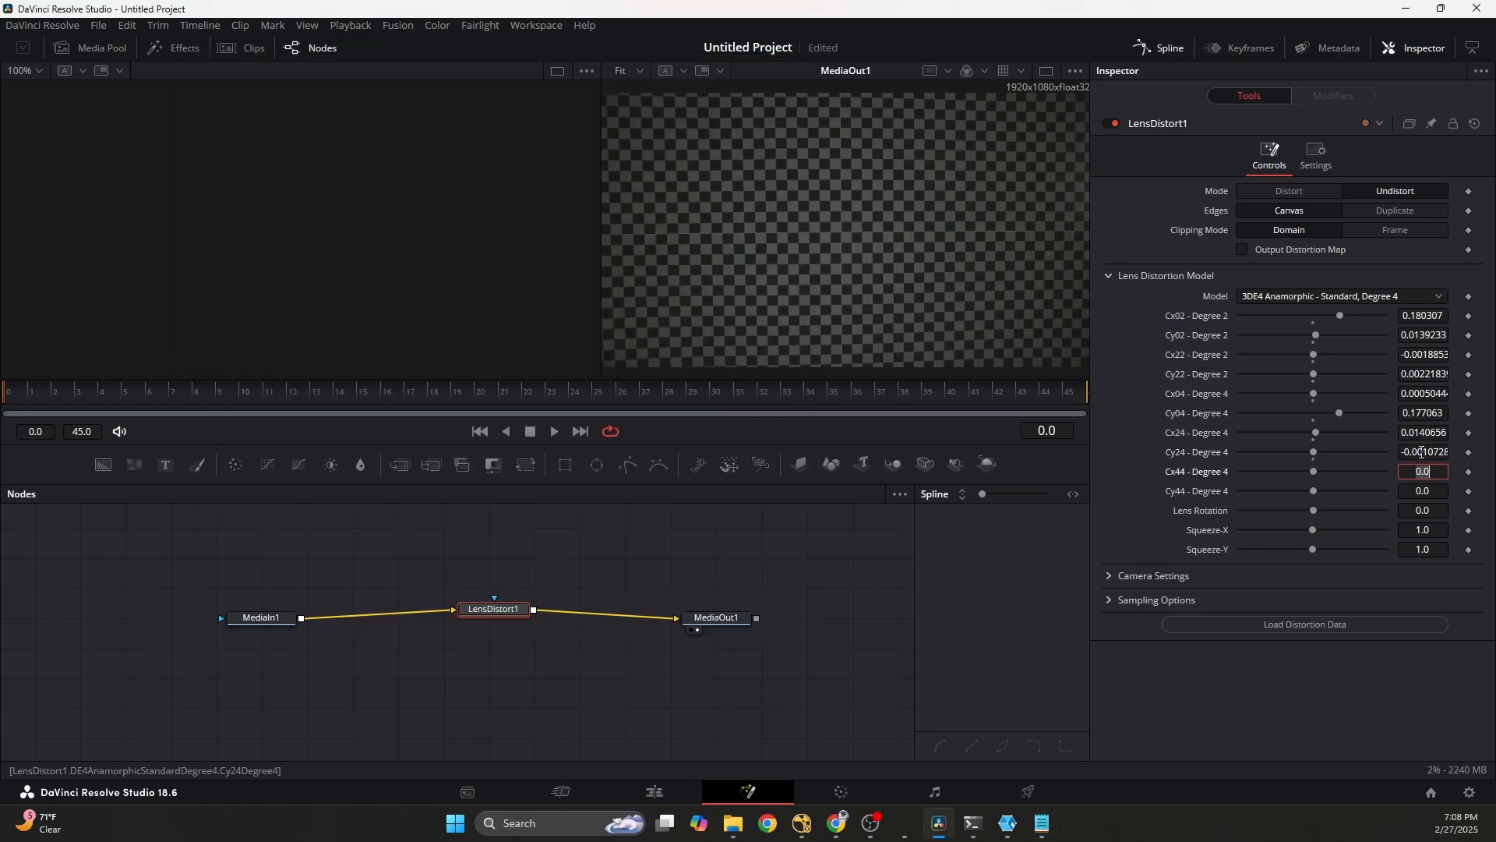
- Copy the distortionNumeratorY11 value 0.00823531 from the script into Cx44 - Degree 4
click(1042, 823)
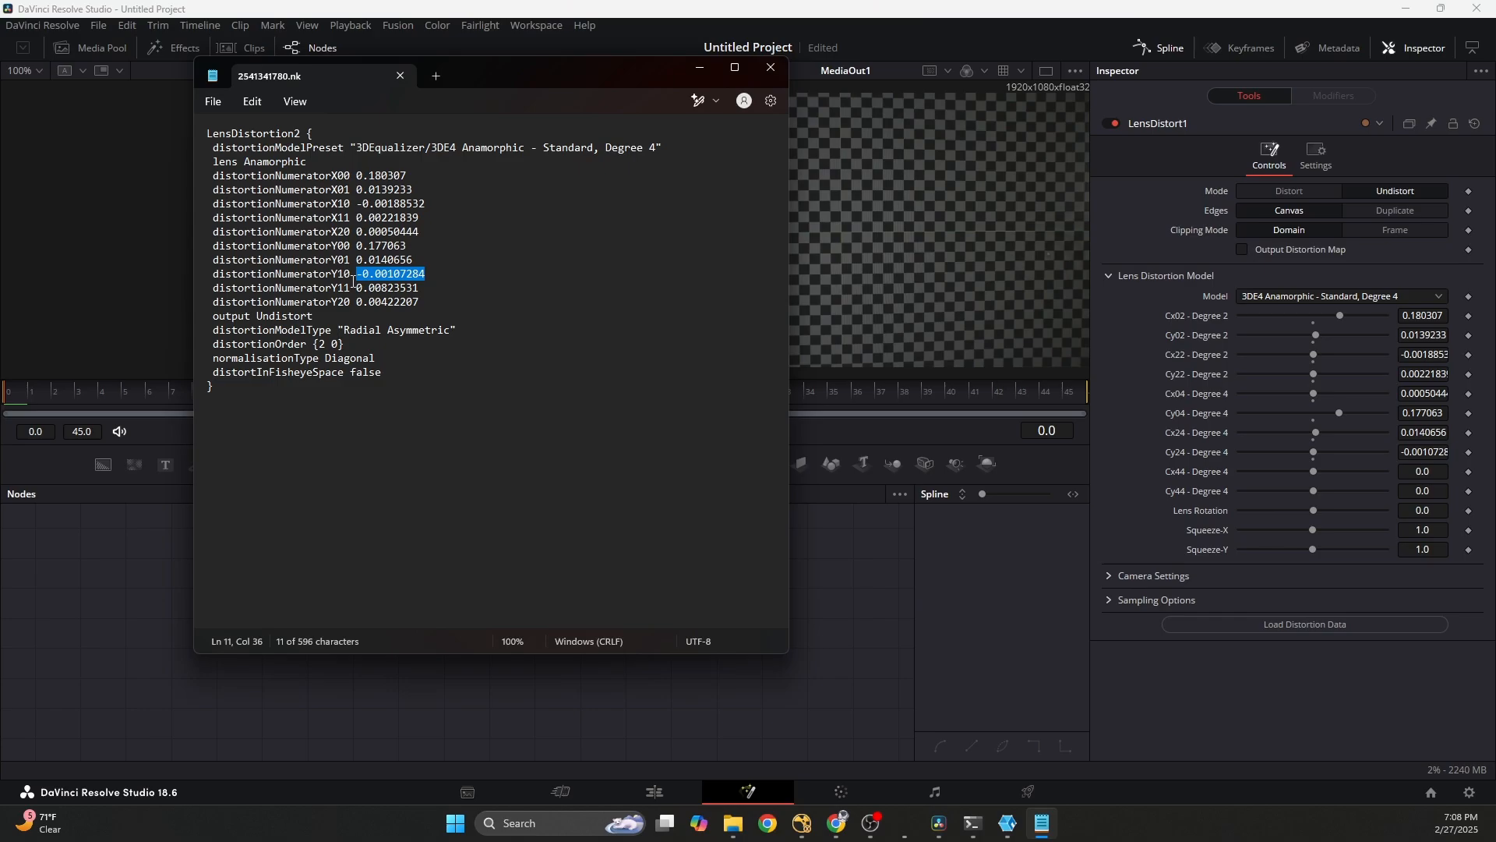
drag(357, 289, 422, 288)
click(1431, 471)
key(ctrl+v)
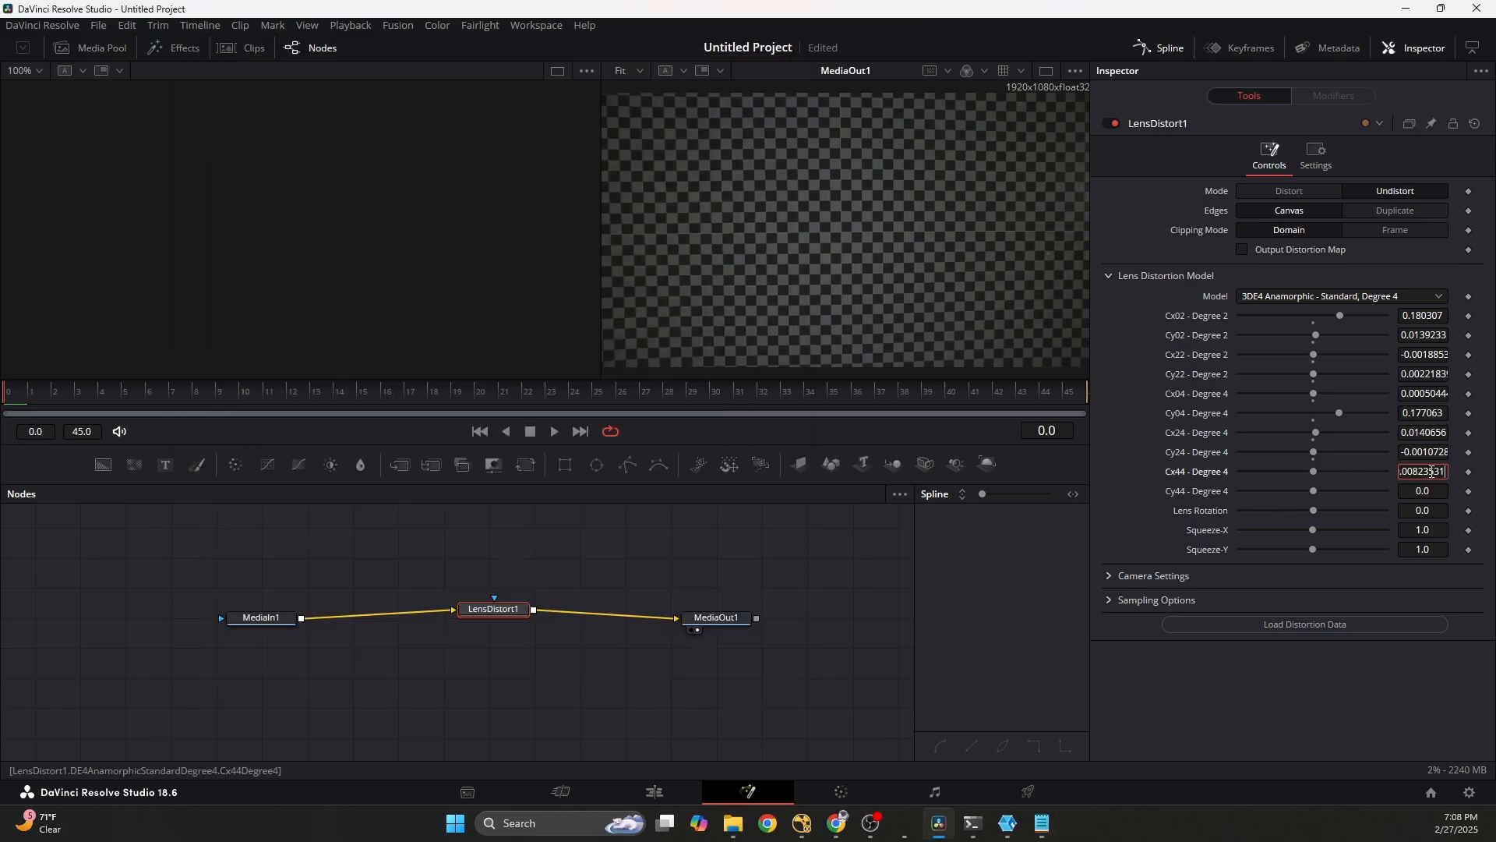
key(Tab)
- Copy the distortionNumeratorY20 value 0.00422207 from the script into Cy44 - Degree 4, minimizing Notepad
click(1048, 826)
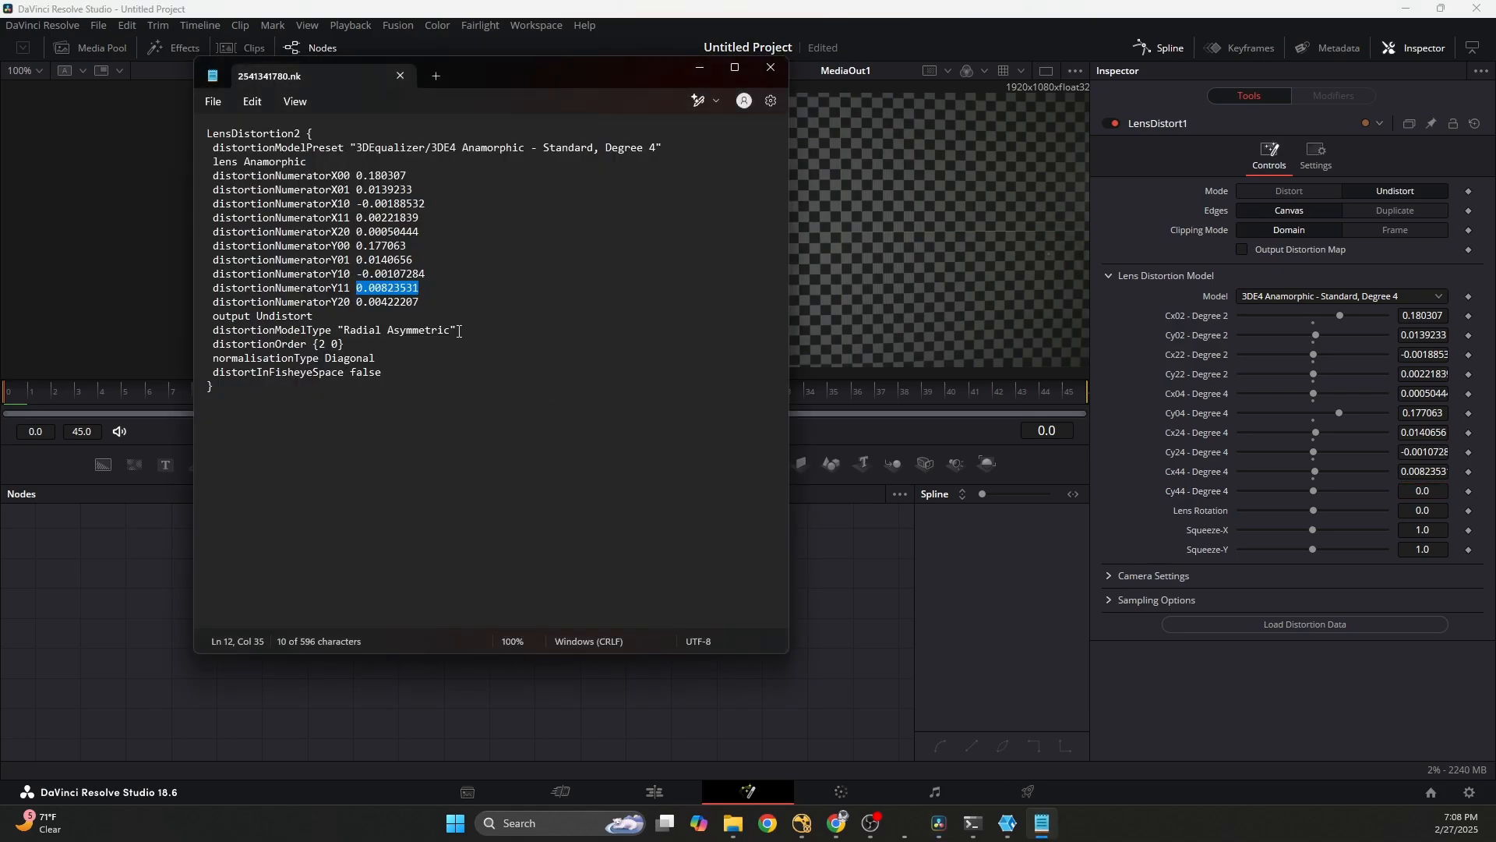
drag(358, 303, 420, 300)
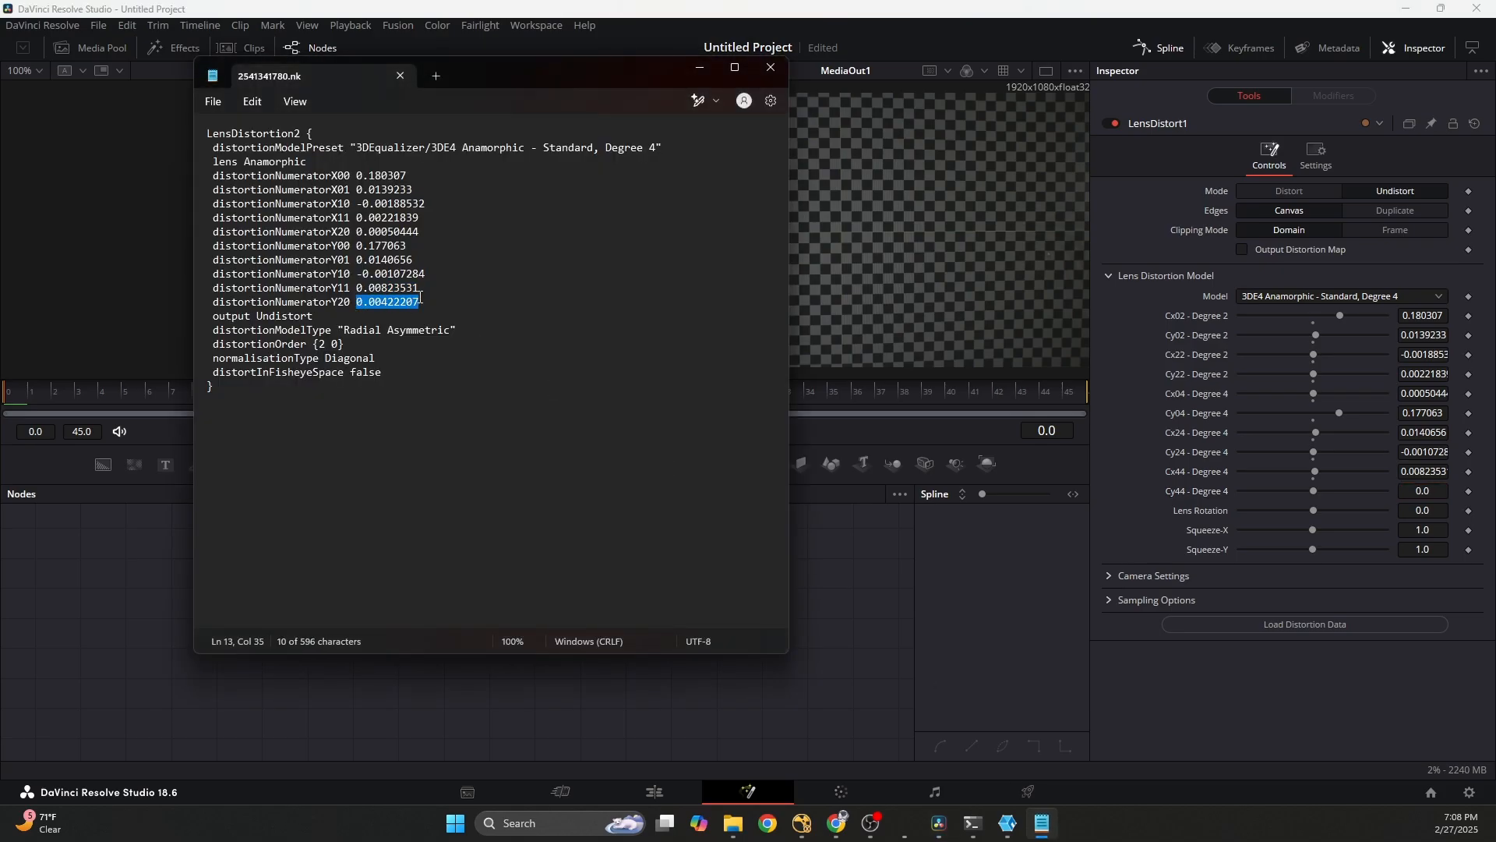
click(700, 68)
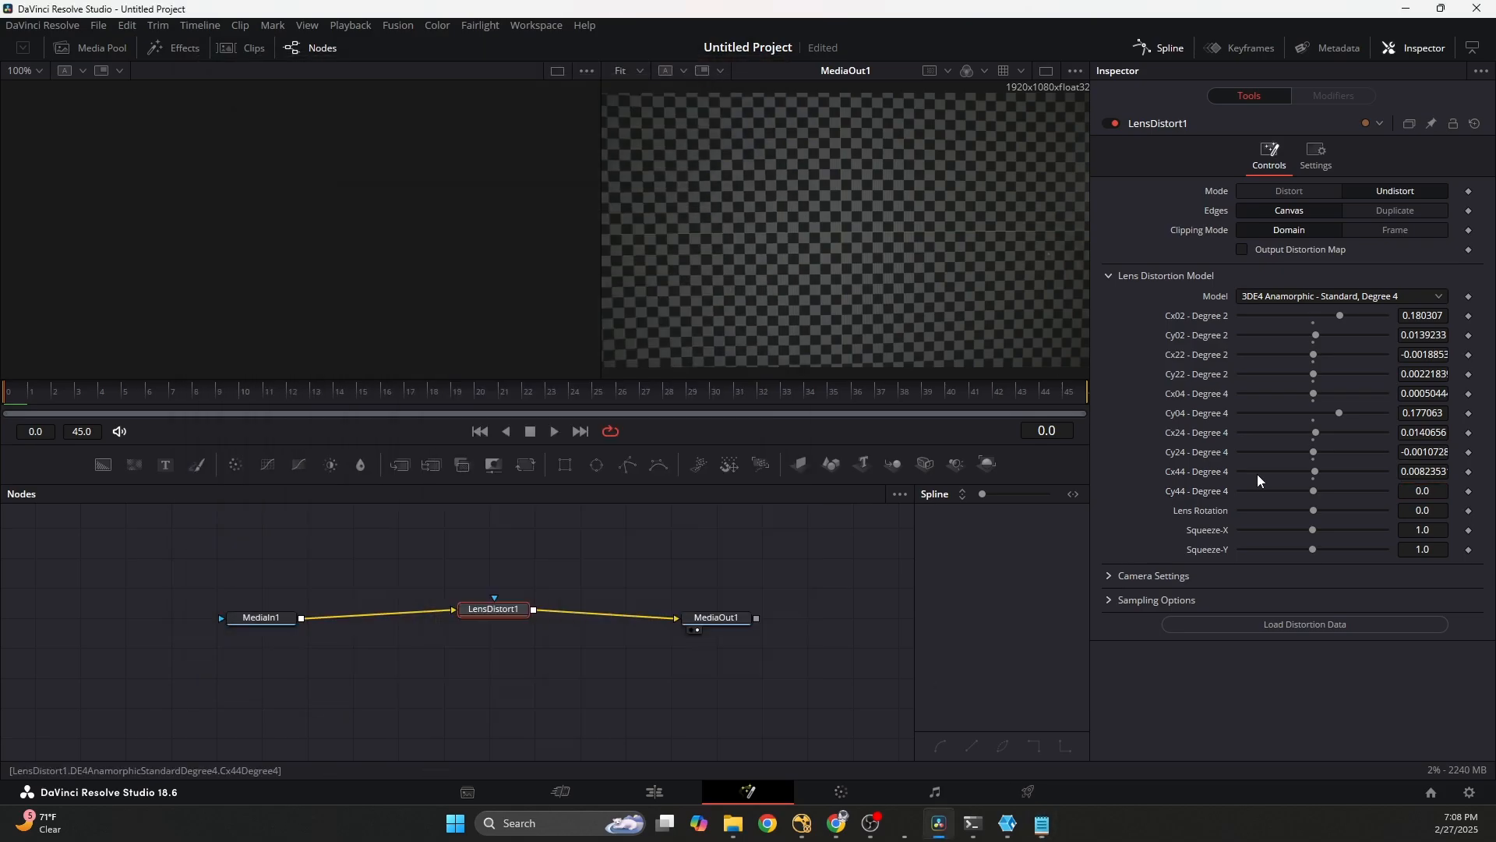
click(1420, 491)
key(ctrl+v)
key(Tab)
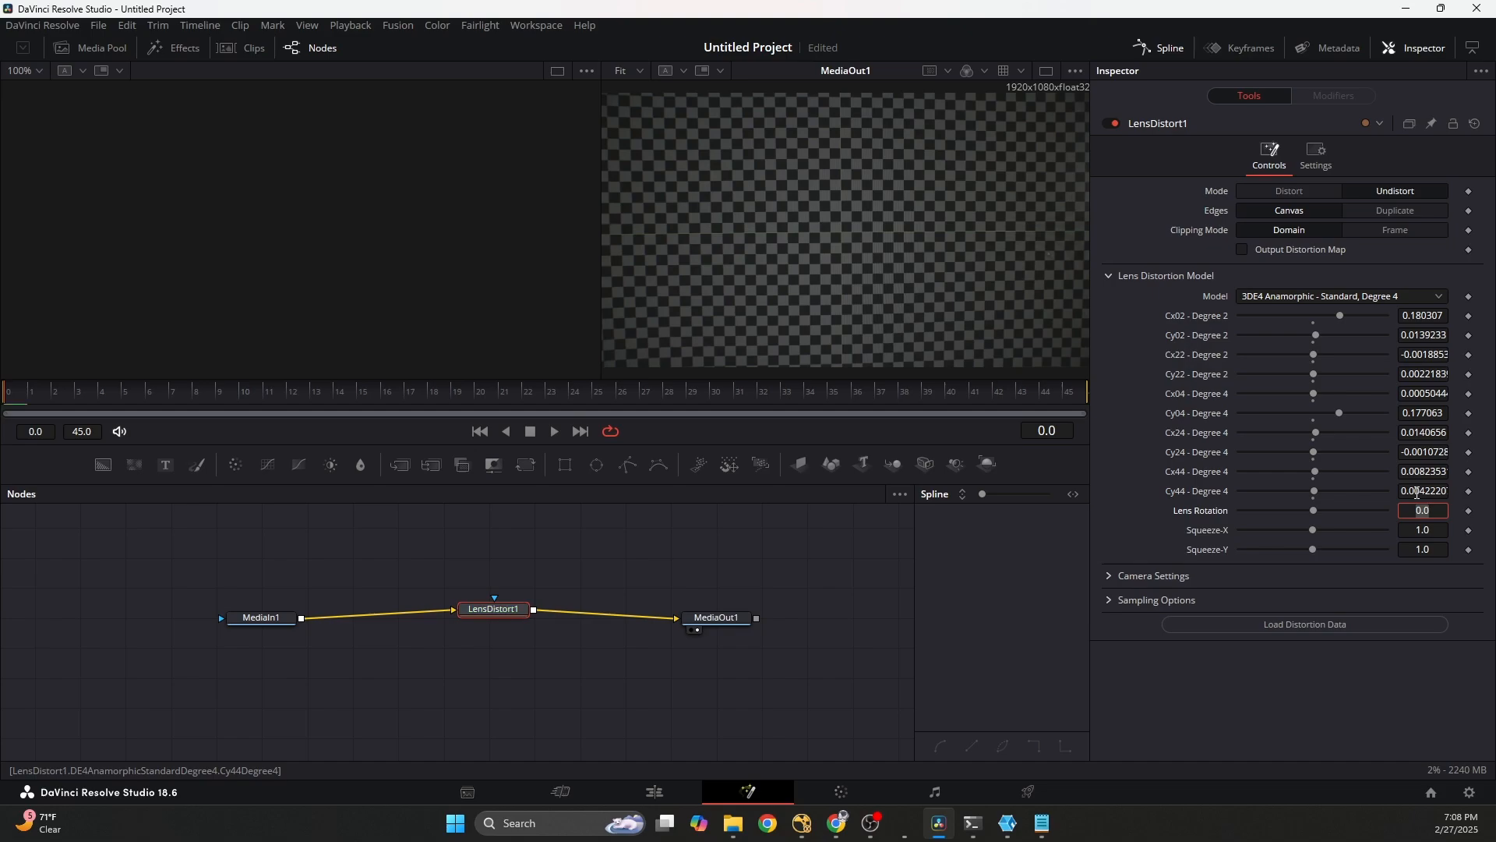
- Compare the original and undistorted checkerboard by repeatedly bypassing and re-enabling the LensDistort1 node
scroll(862, 247, down, 1)
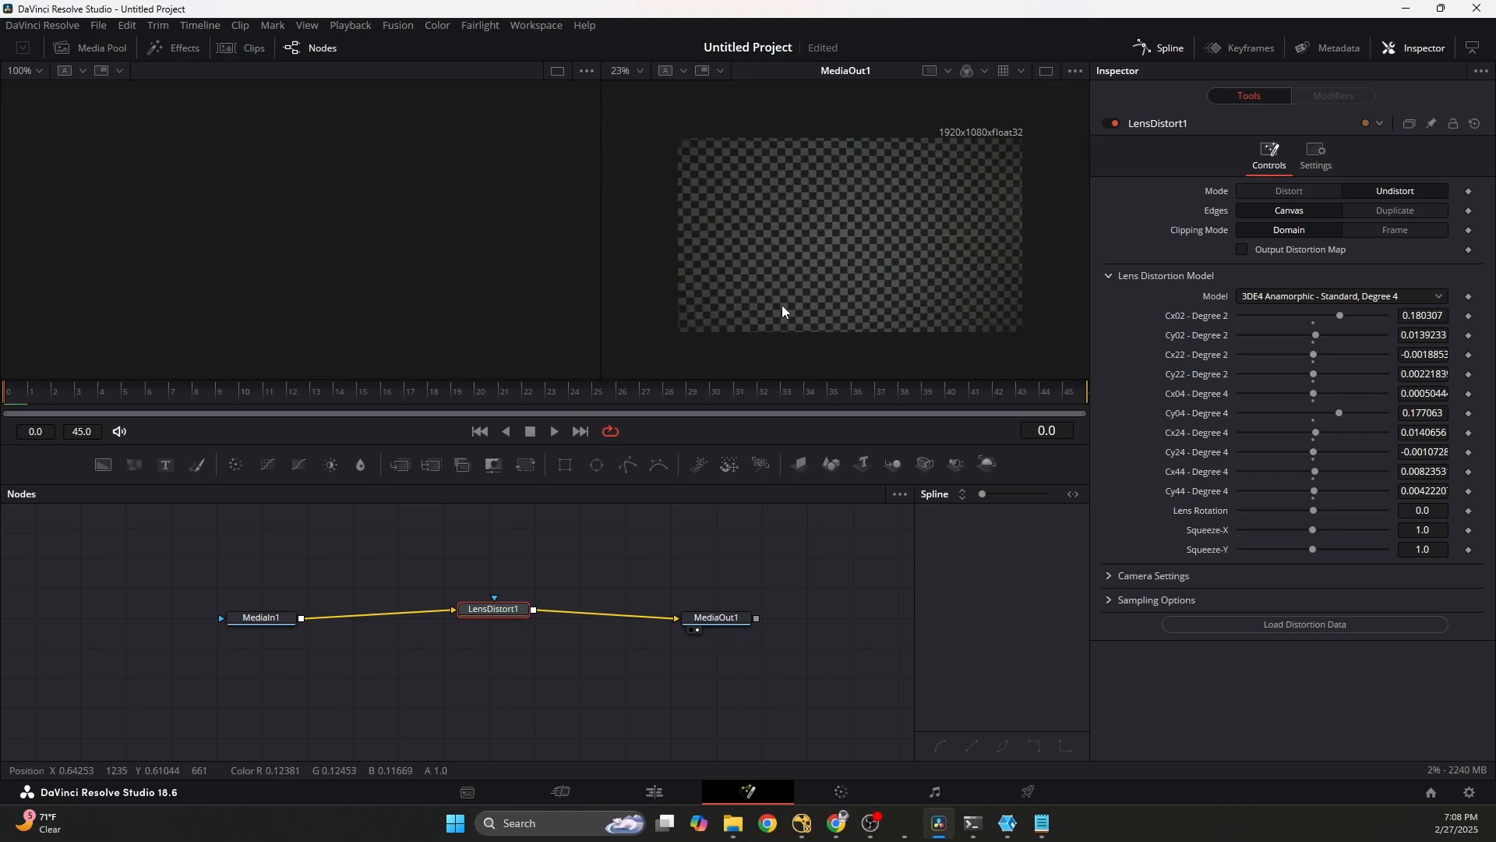
key(ctrl+s)
click(744, 443)
drag(595, 563, 424, 672)
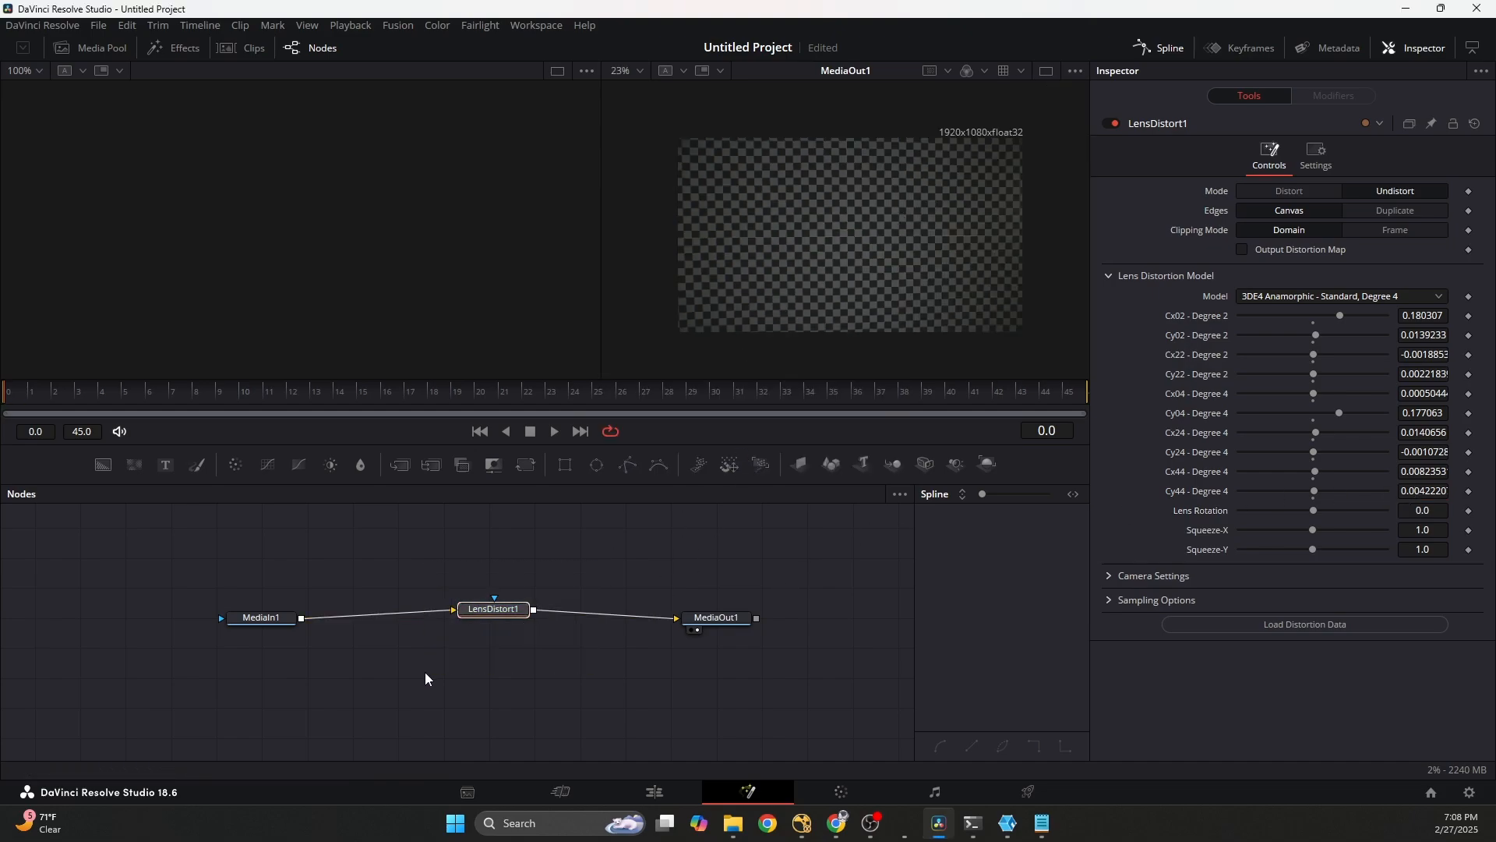
key(ctrl+p)
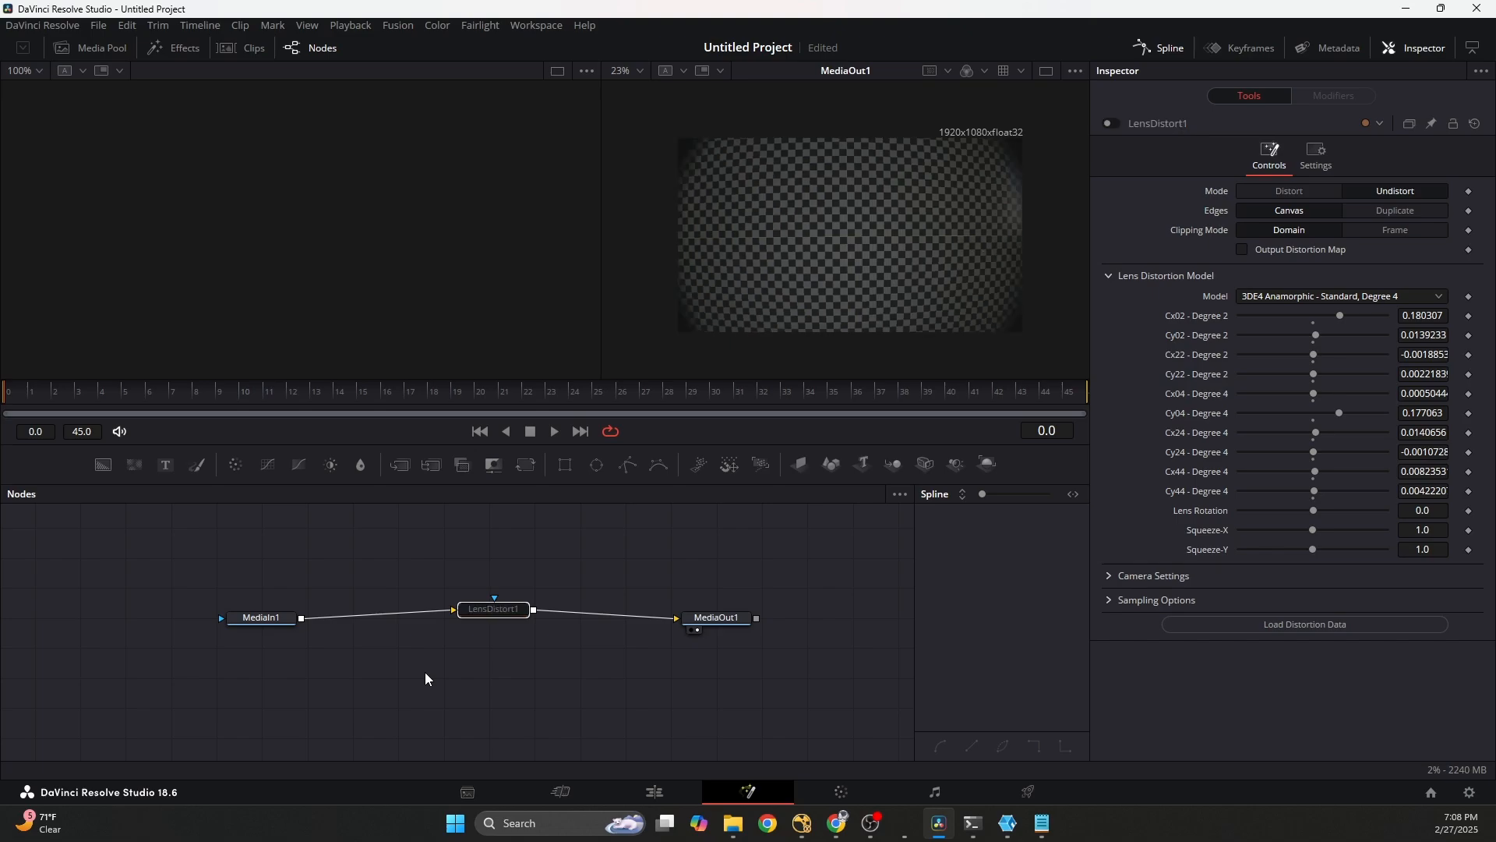
key(ctrl+p)
key(ctrl+p)
key(ctrl+p)
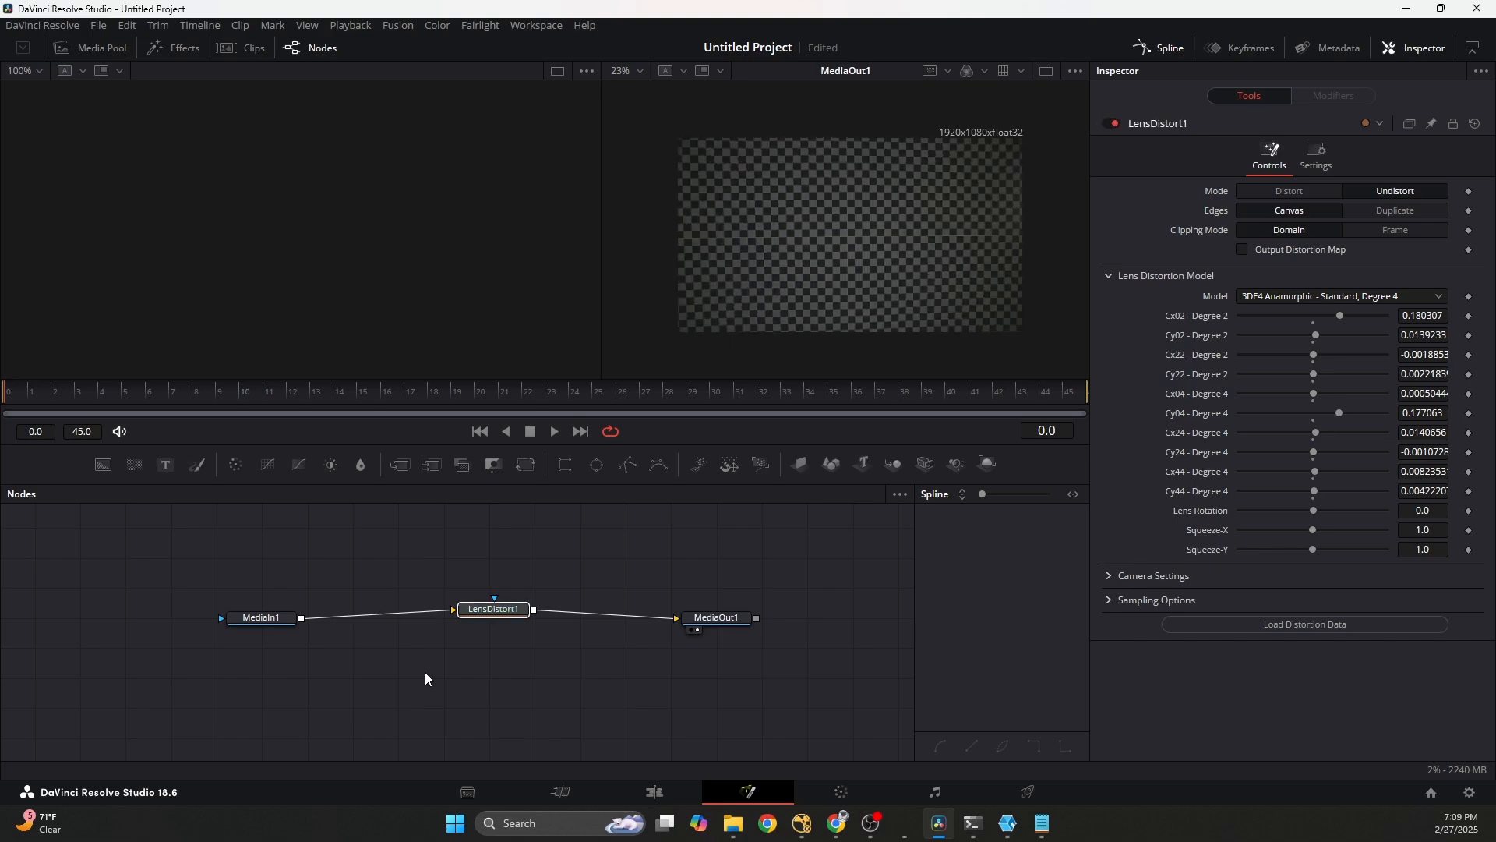
key(ctrl+p)
key(ctrl+p)
key(ctrl+p)
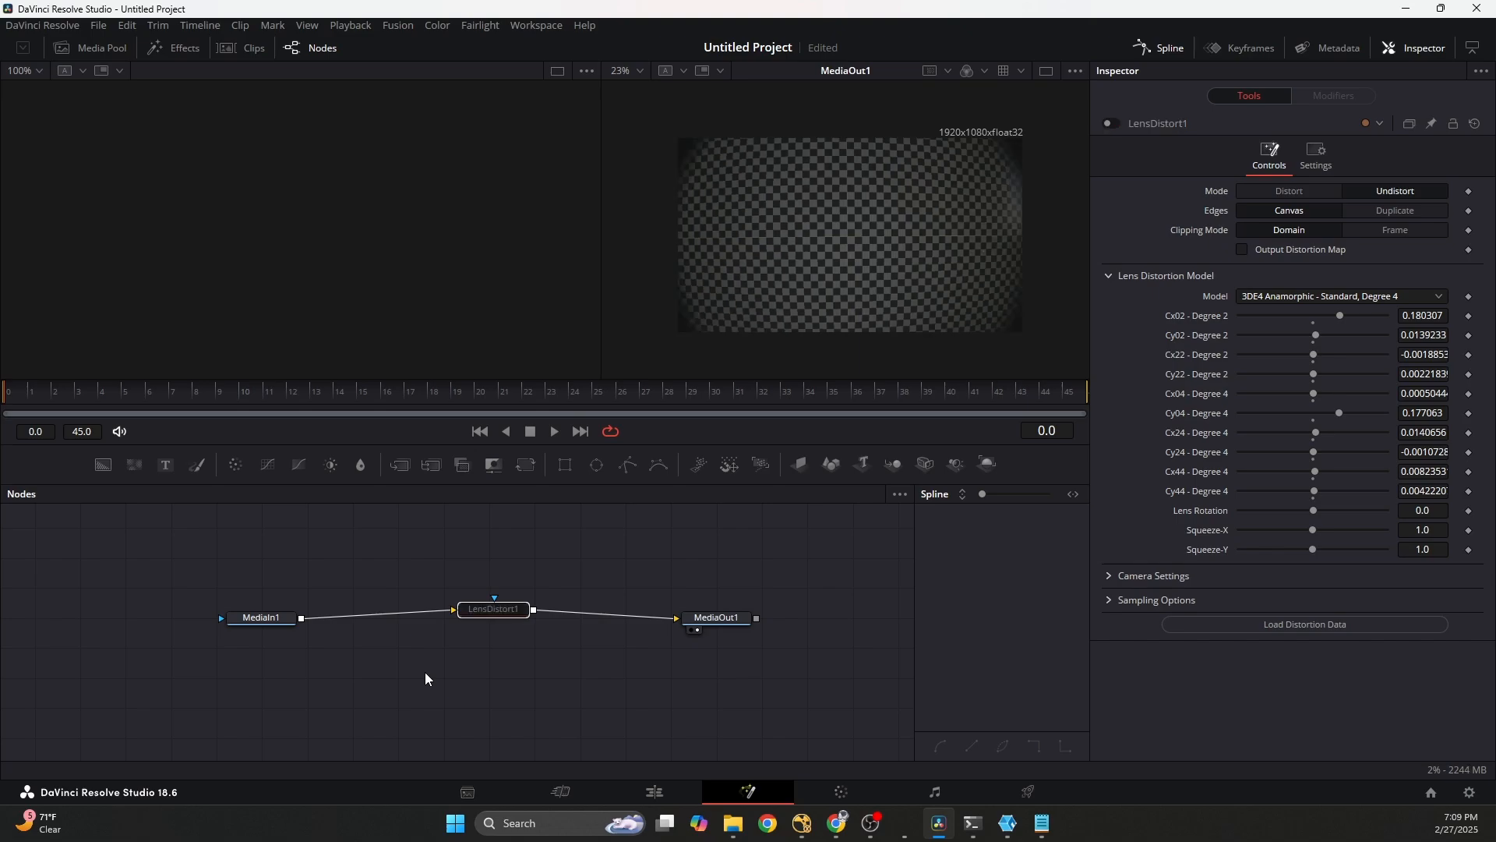
- Re-enable LensDistort1 while previewing its Distort mode, and return the mode to Undistort
click(1317, 192)
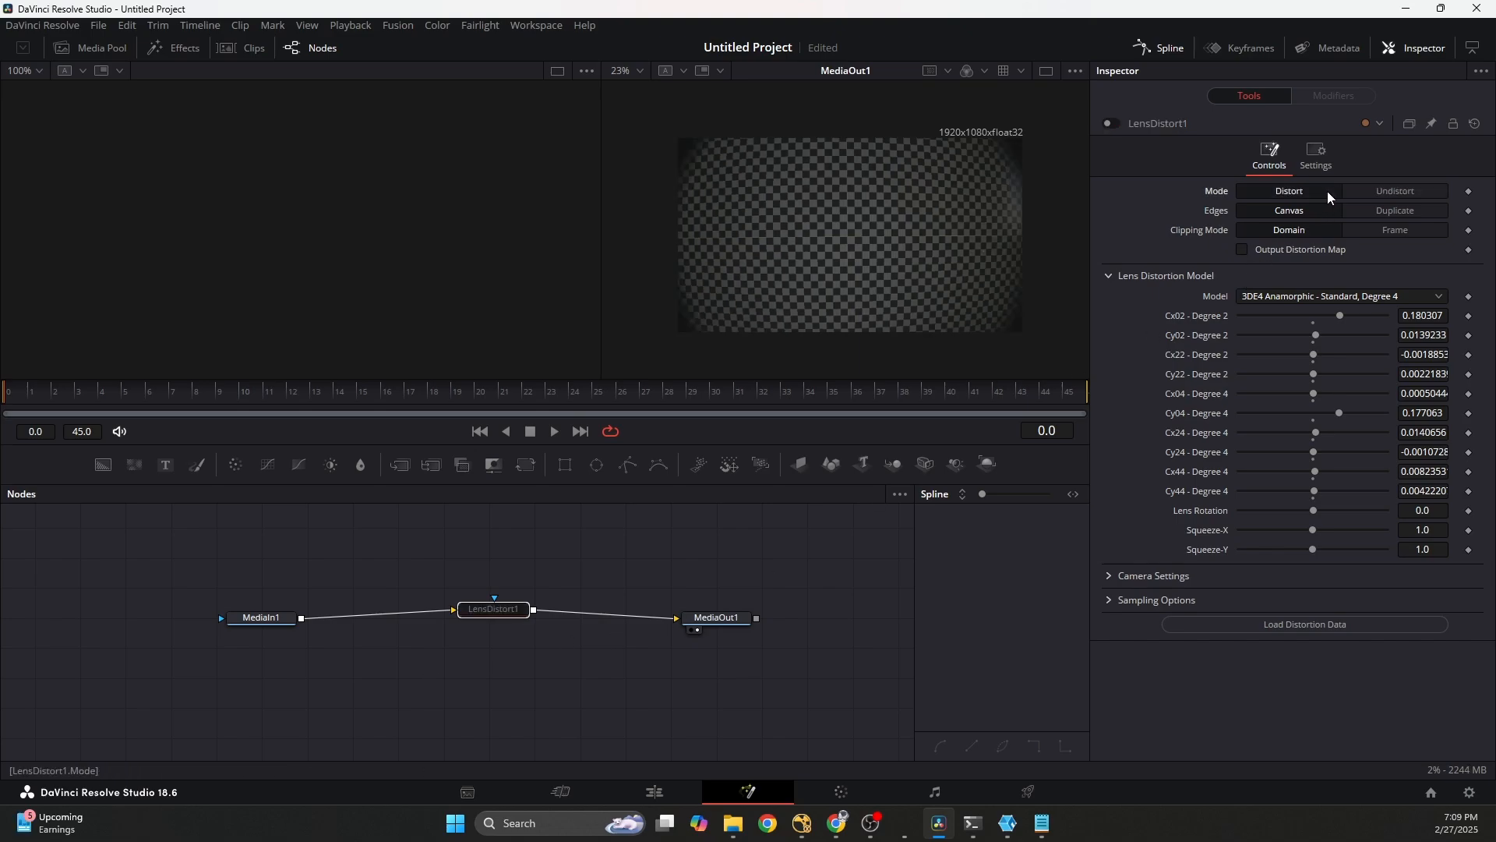
click(1353, 193)
click(1311, 194)
drag(559, 582, 397, 703)
key(ctrl+p)
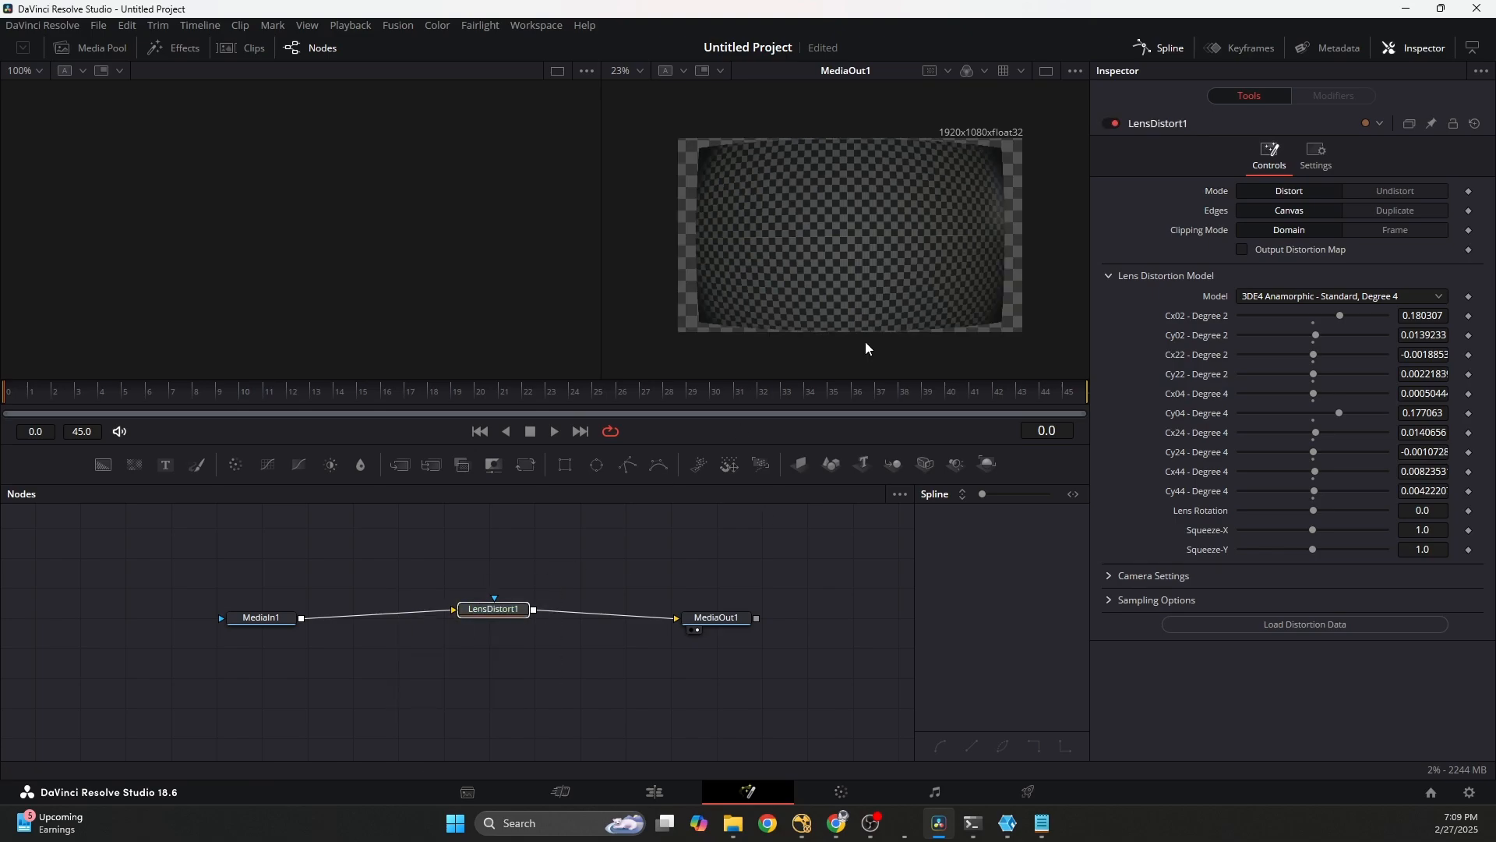
click(1356, 195)
click(1376, 189)
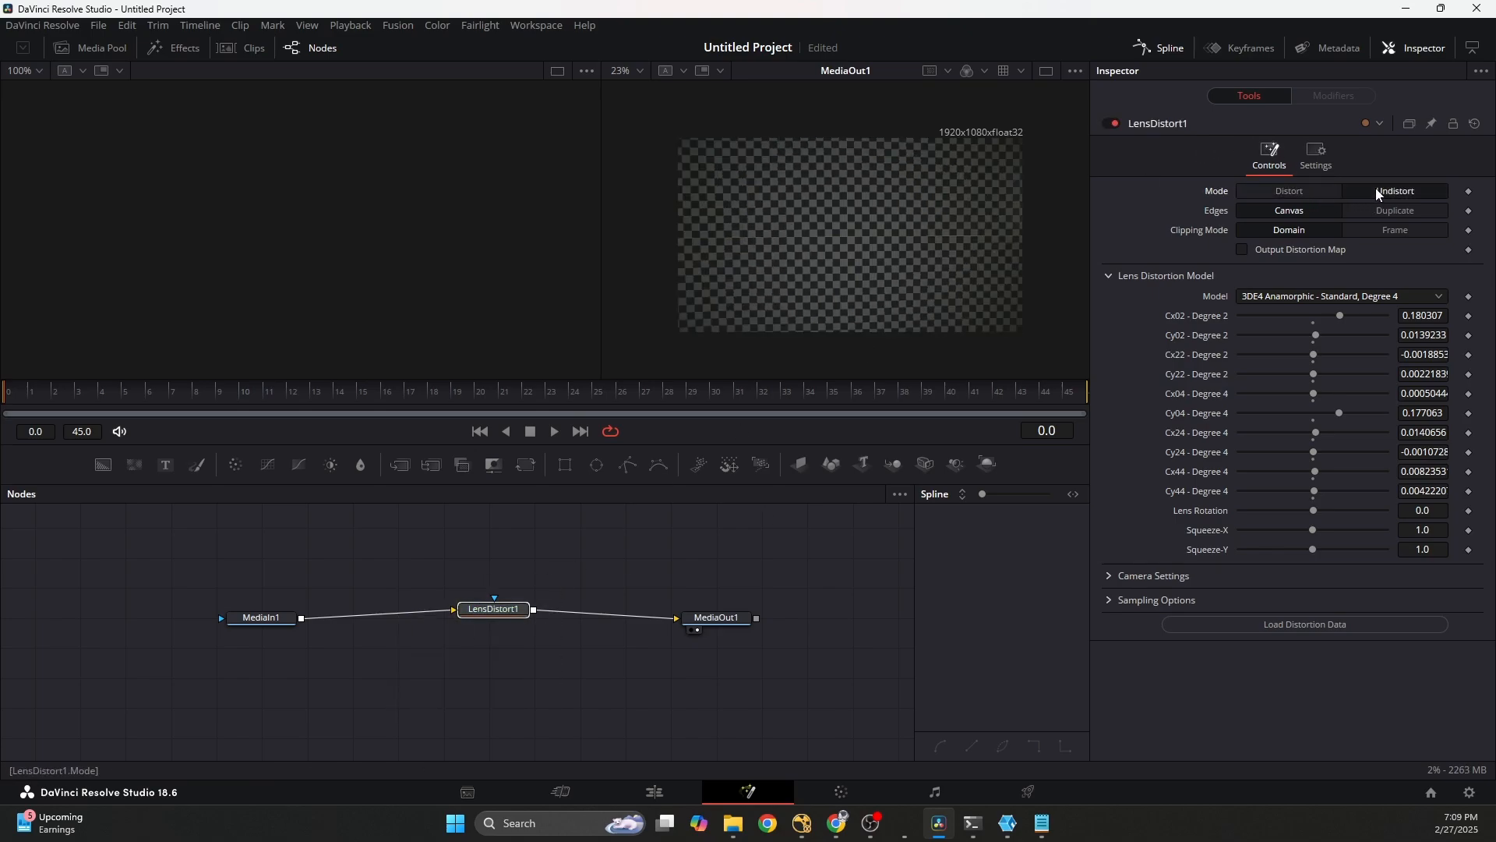
- Move the LensDistort1 node slightly toward MediaIn1 and deselect it
drag(590, 533, 446, 702)
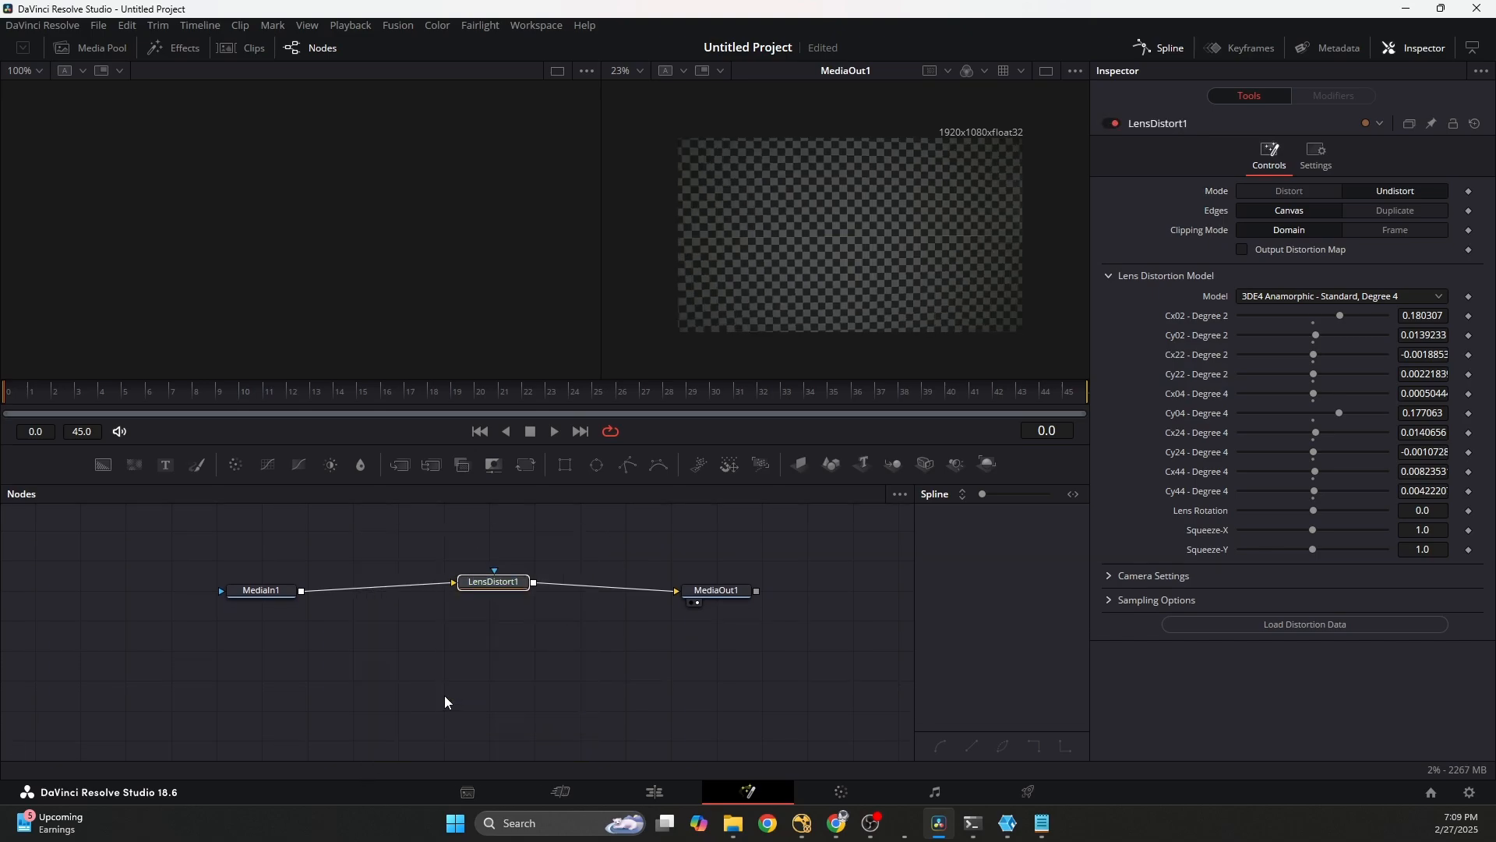
drag(502, 587, 484, 591)
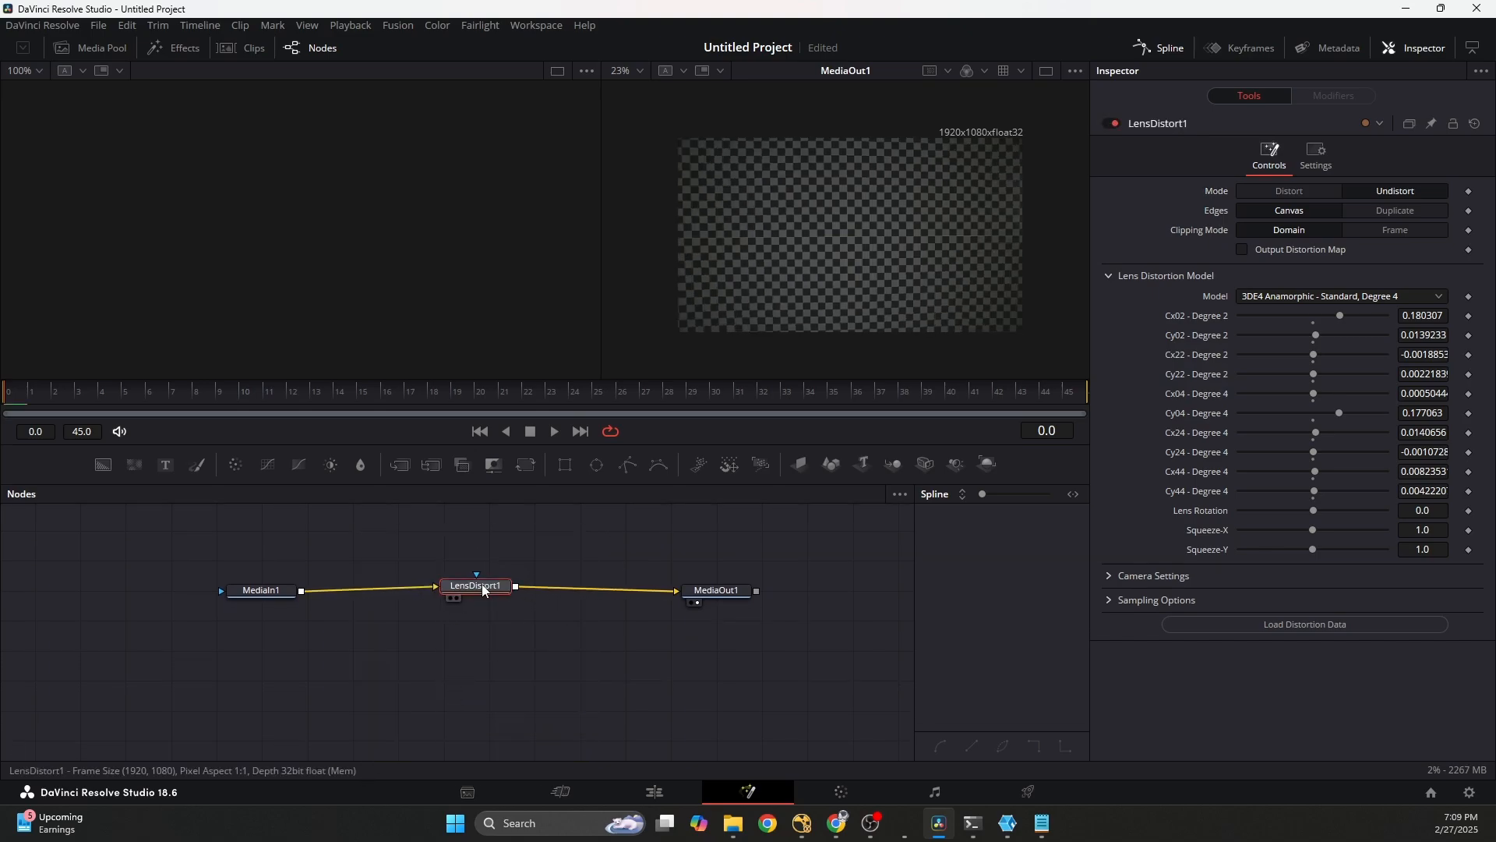
click(535, 611)
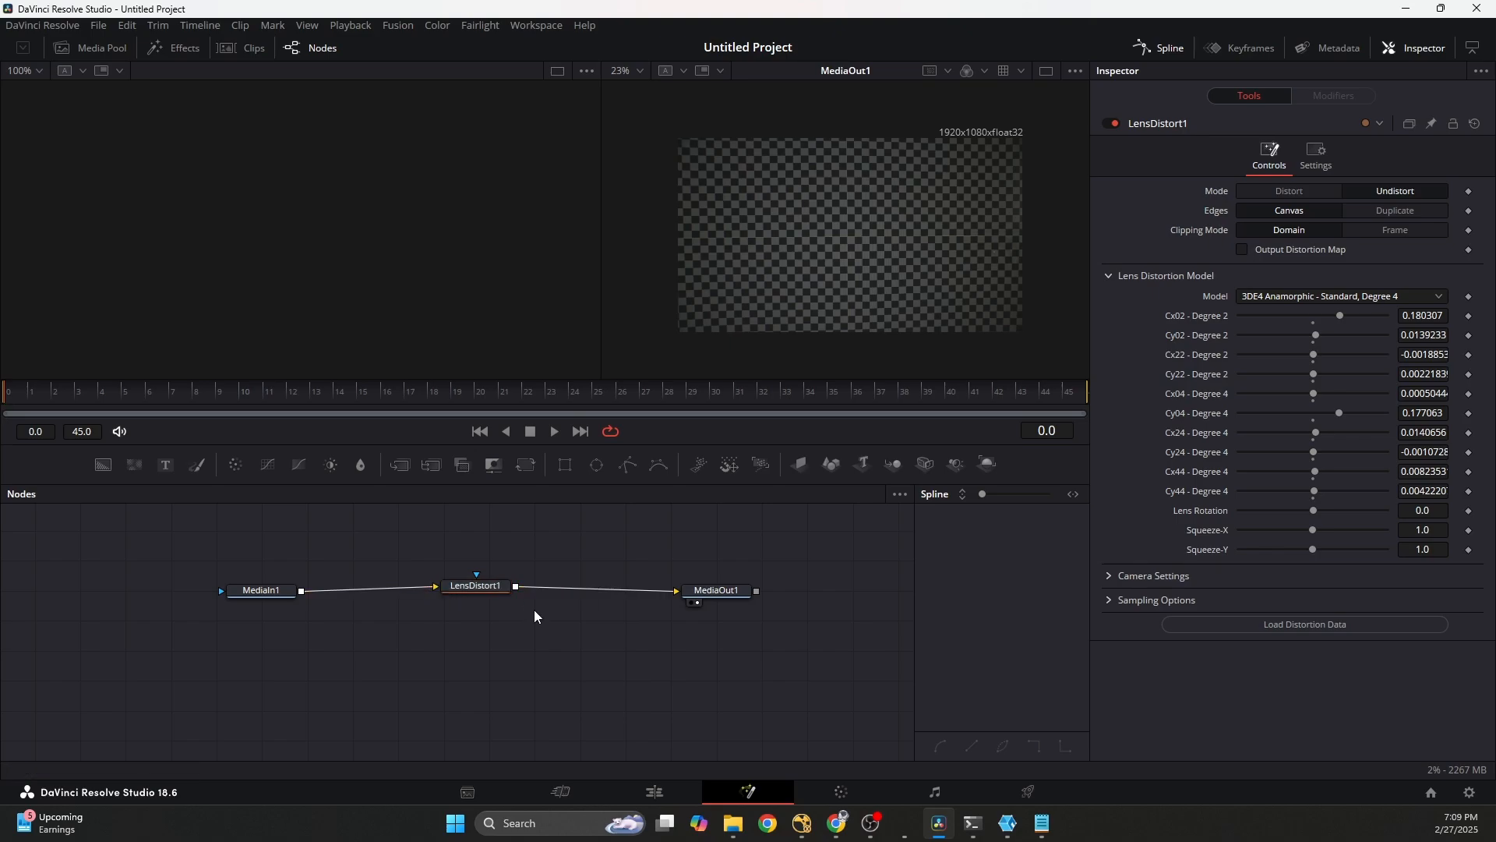
- Review the exported .nk script and LensDistort1's Camera Settings, browsing the Film Gate presets and trying out the Focal Length
click(1042, 823)
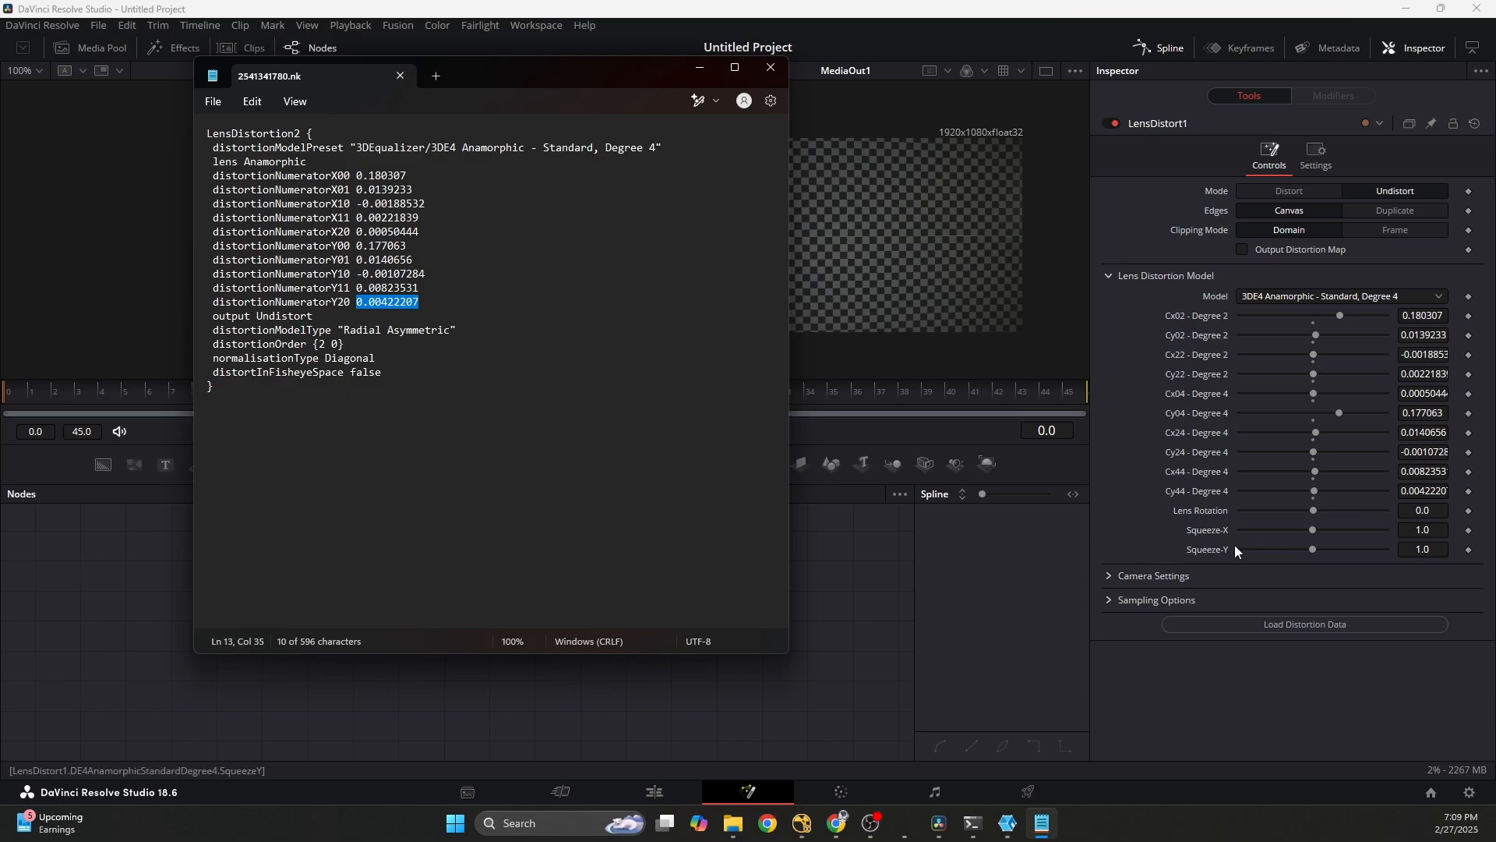
click(706, 74)
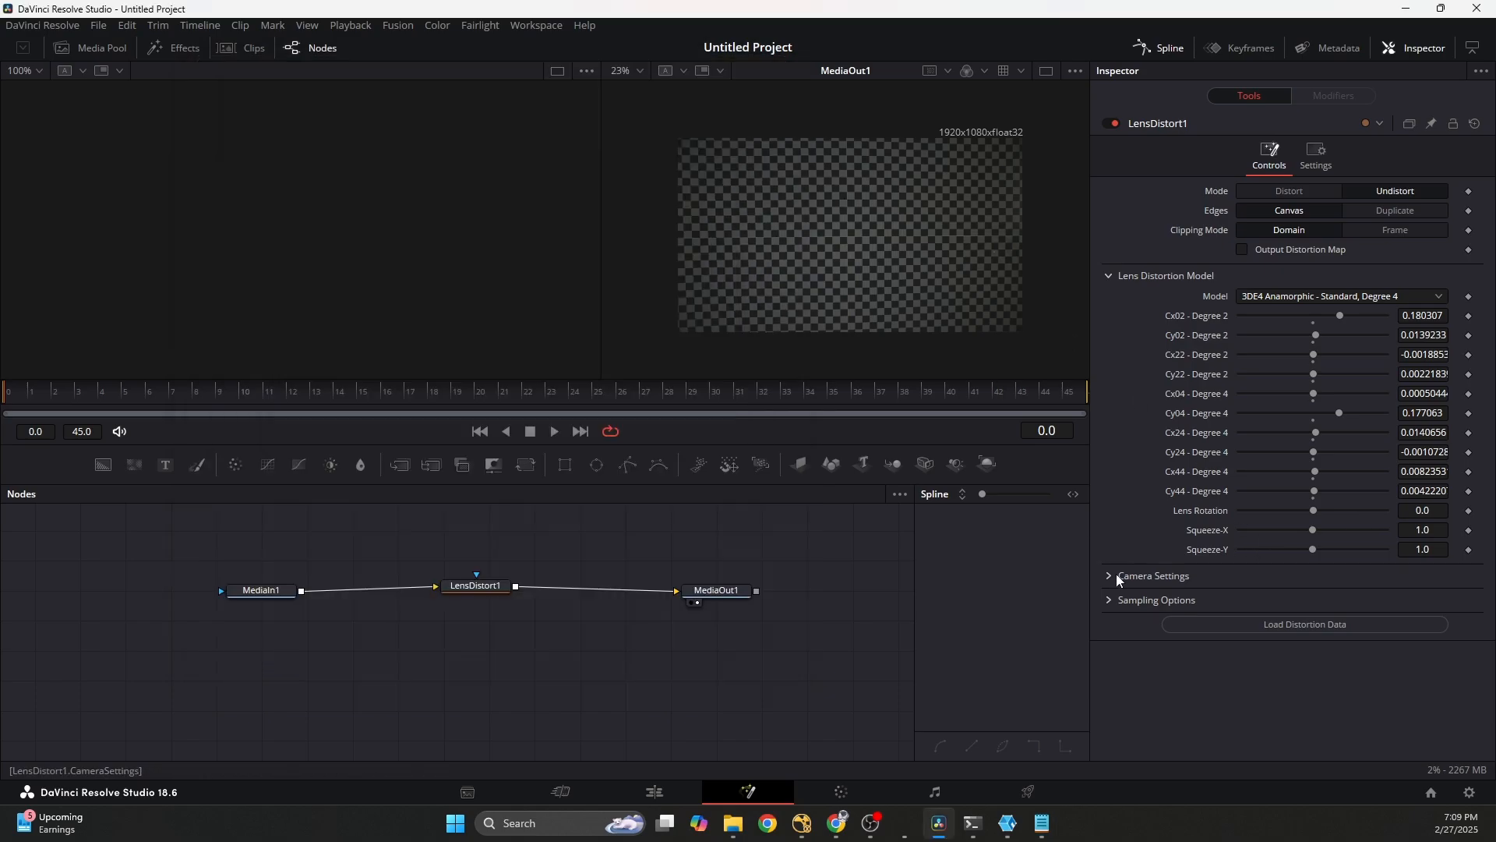
click(1115, 575)
scroll(1114, 569, down, 2)
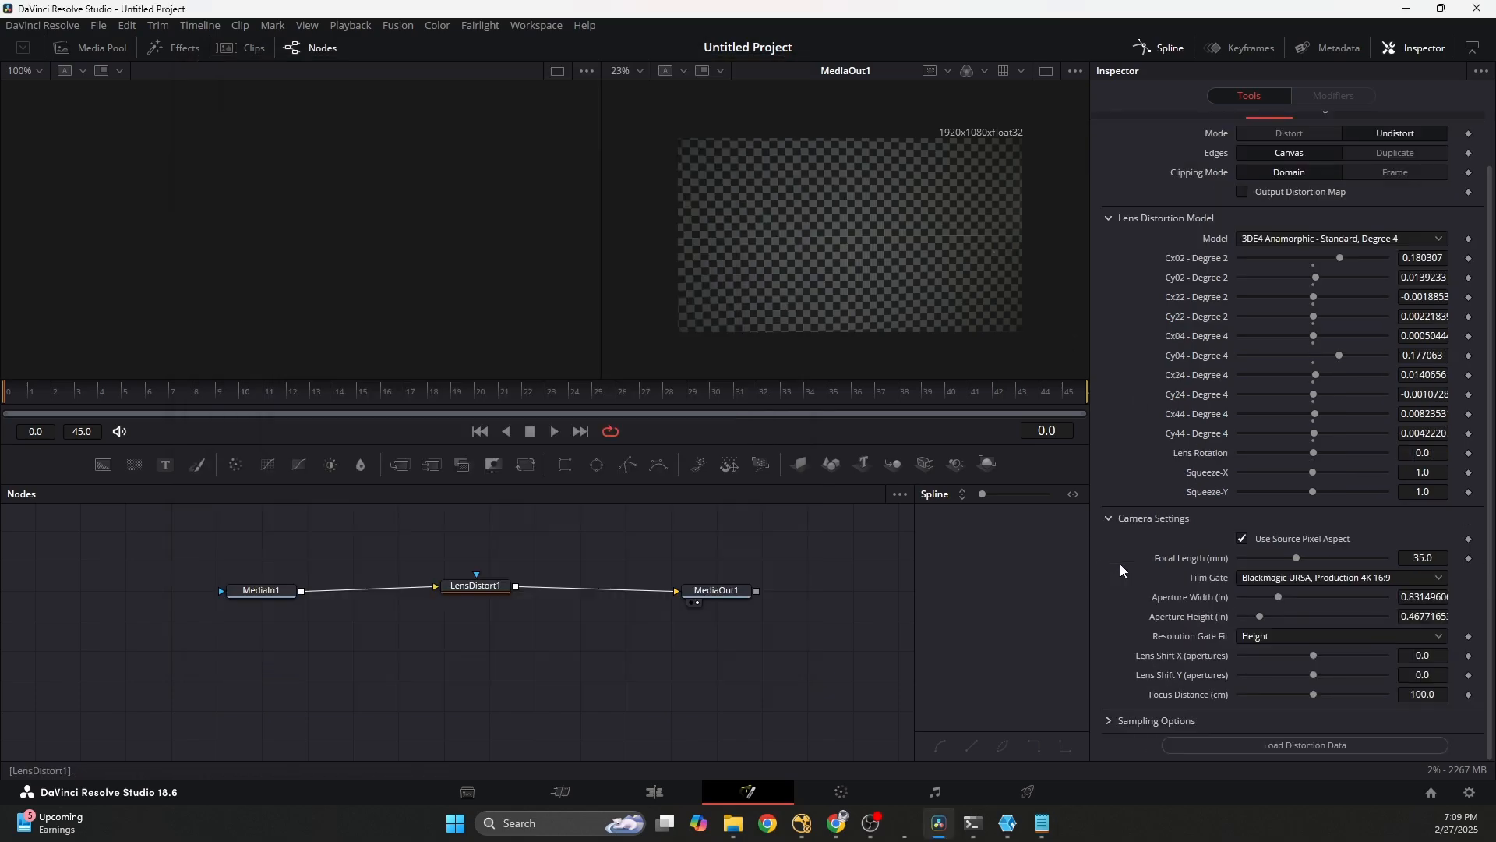
click(1306, 578)
scroll(1309, 546, down, 5)
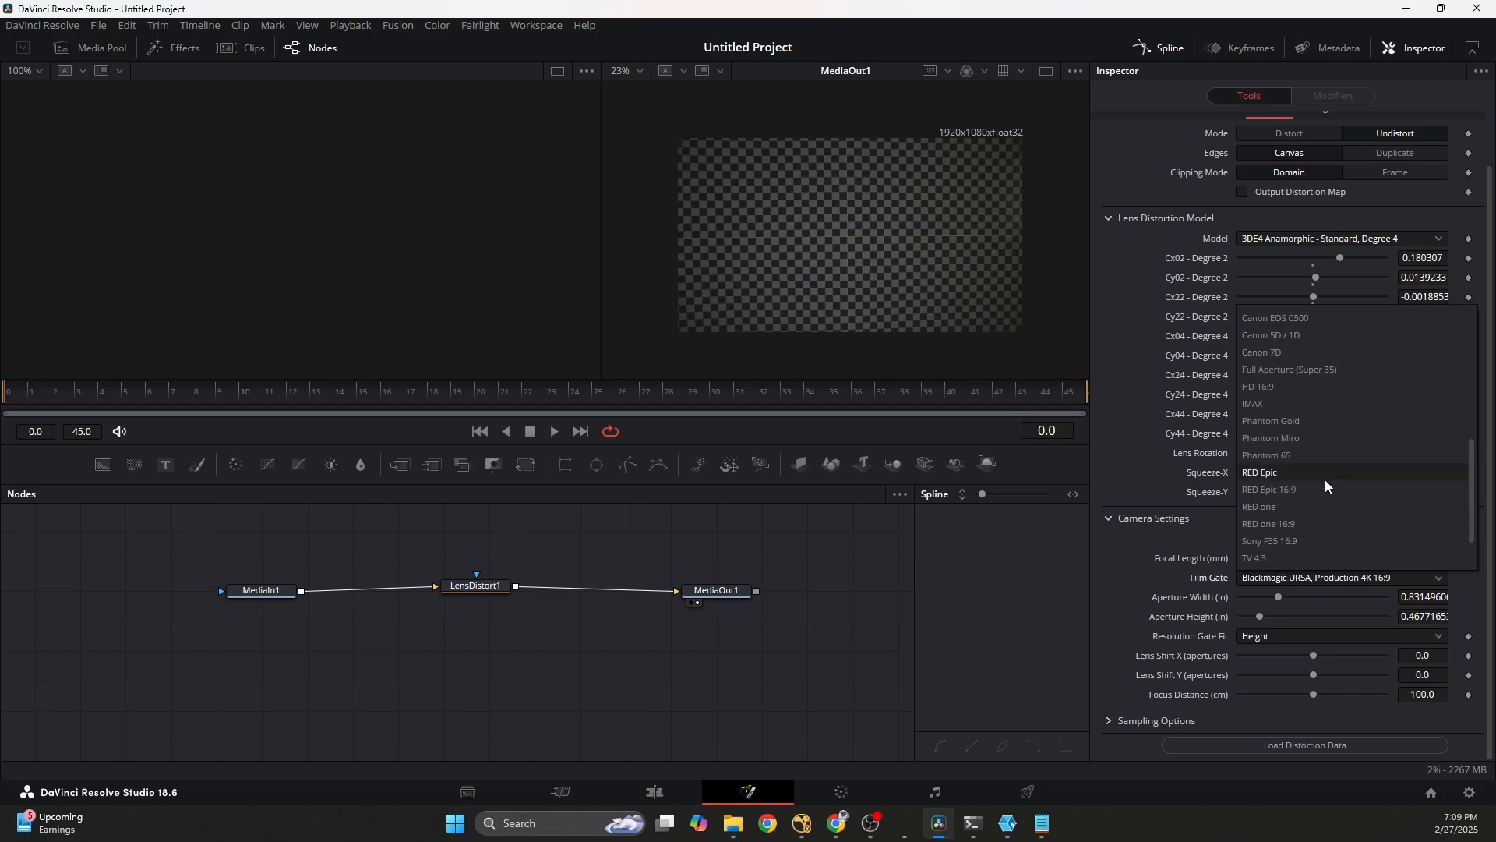
click(1285, 585)
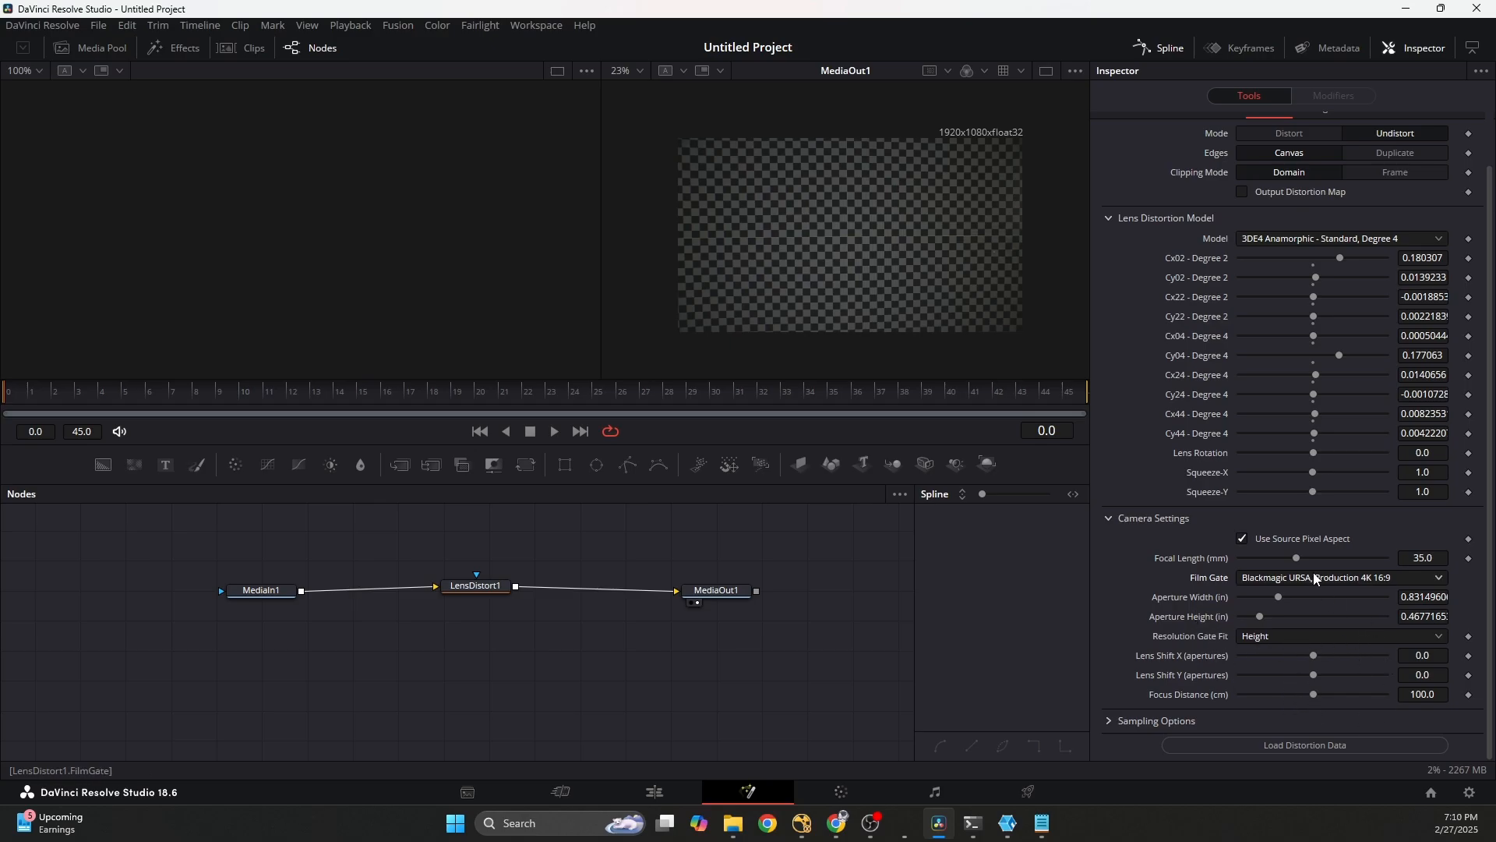
drag(1297, 557, 1269, 558)
double_click(1288, 561)
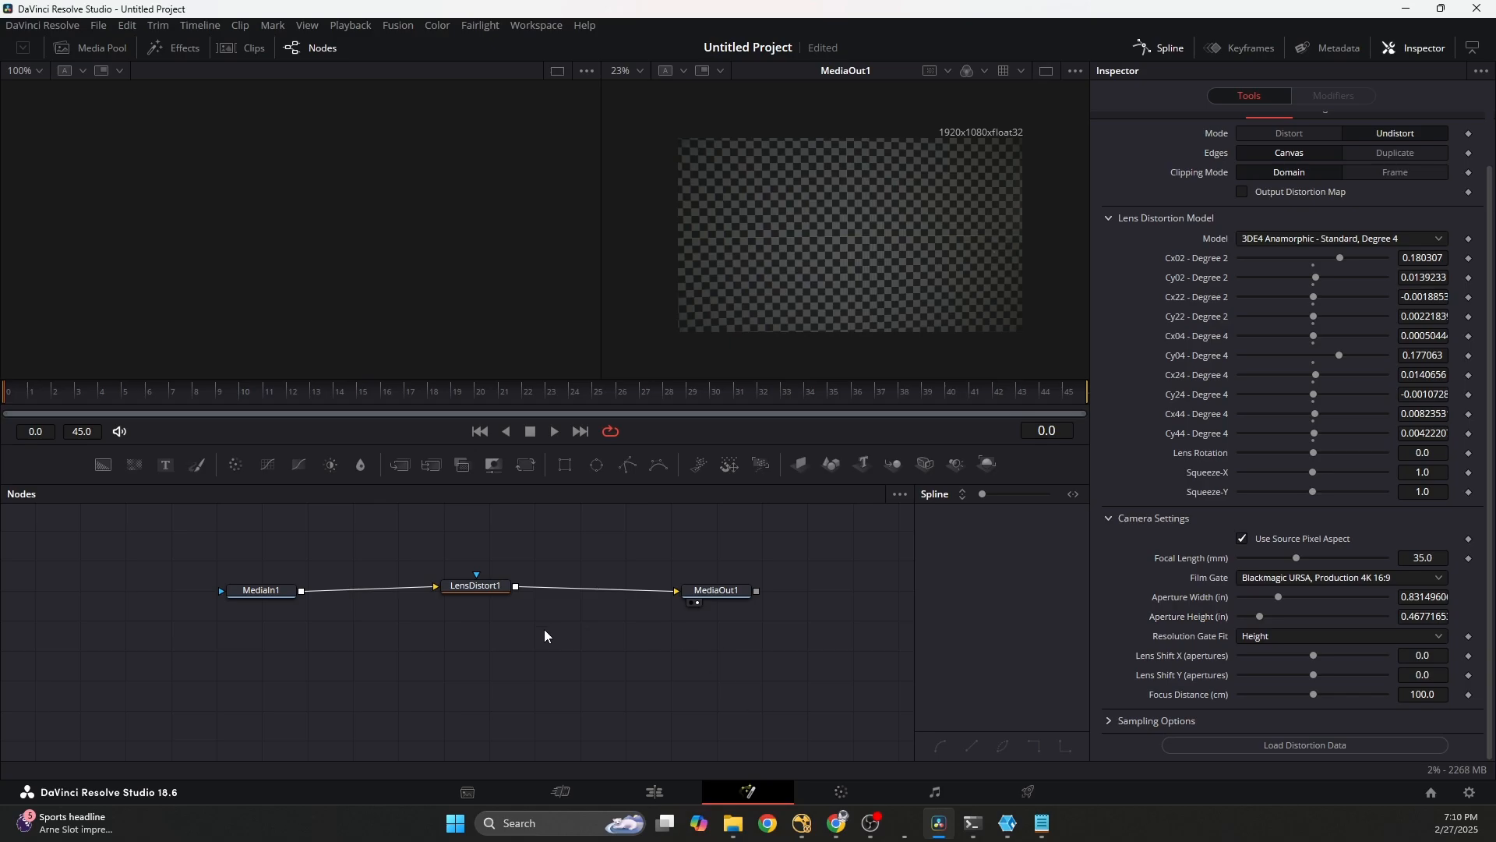
middle_drag(544, 629, 527, 620)
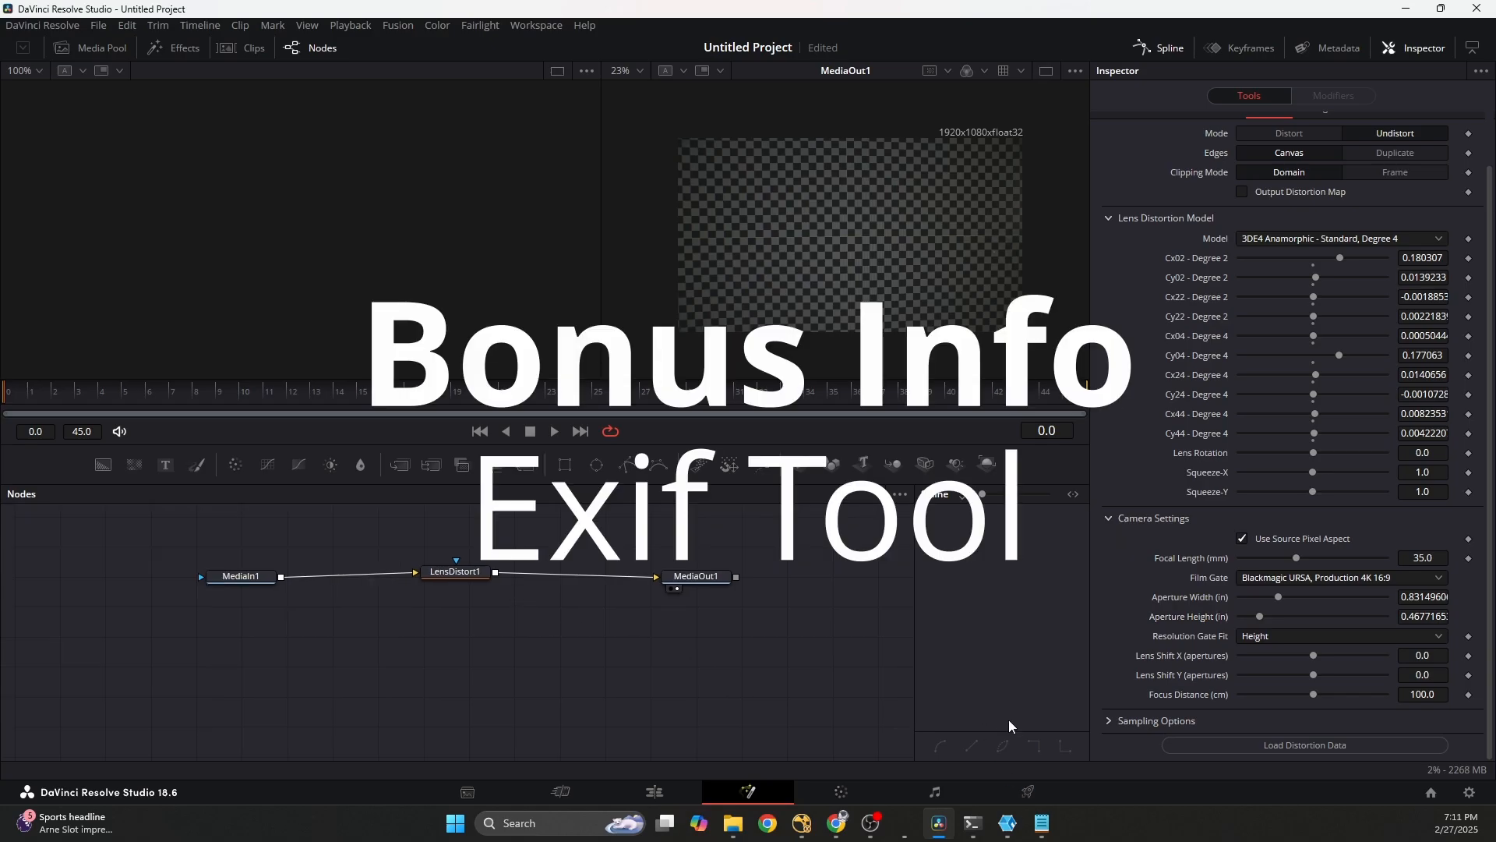
- Switch to Meshroom, add a Focals entry of 18 to the KeyframeSelection node, and save the project
click(1009, 822)
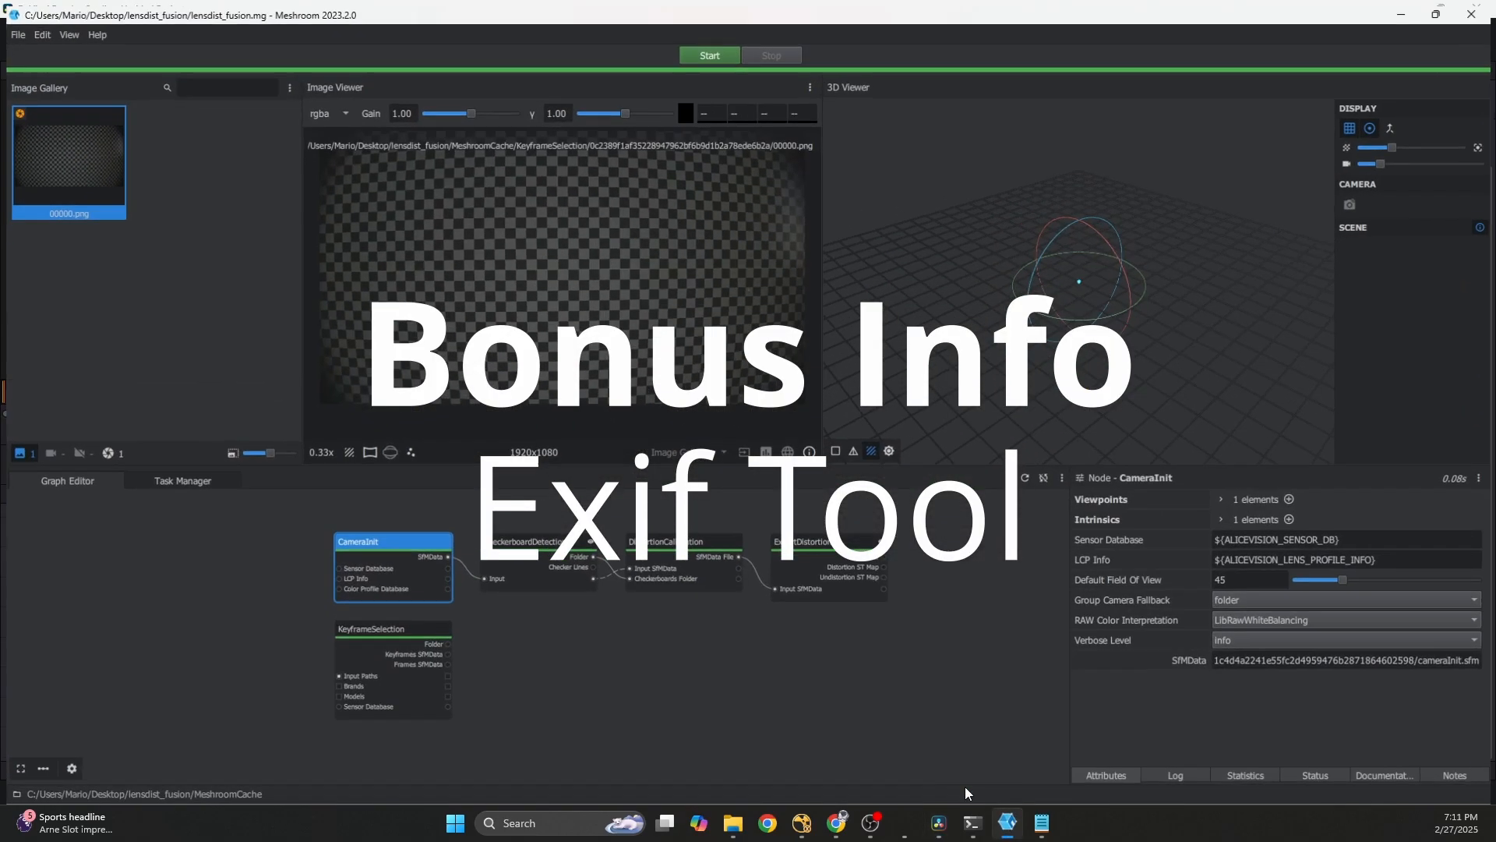
click(397, 628)
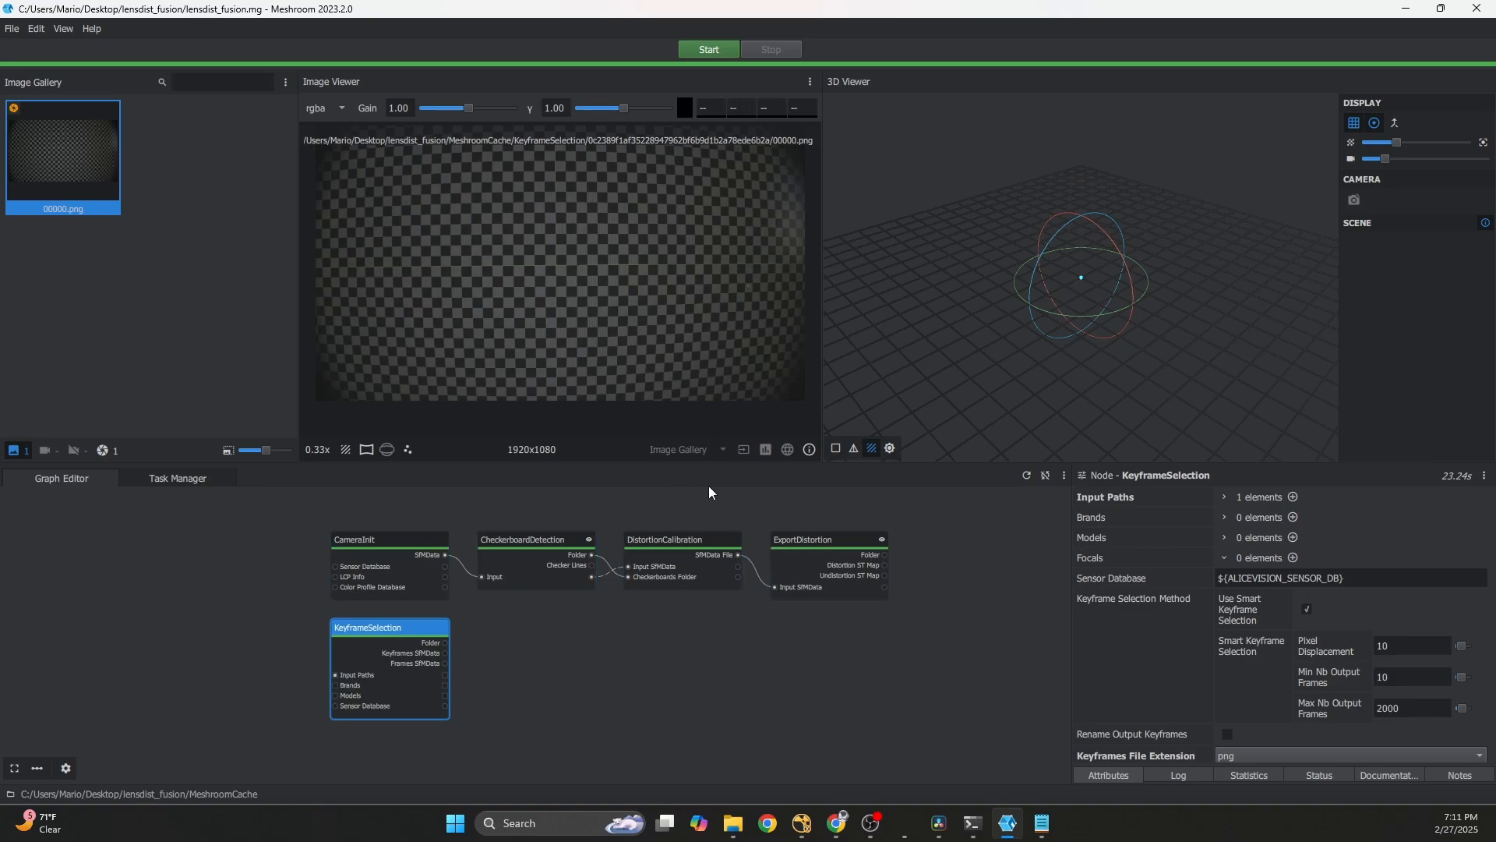
click(1293, 558)
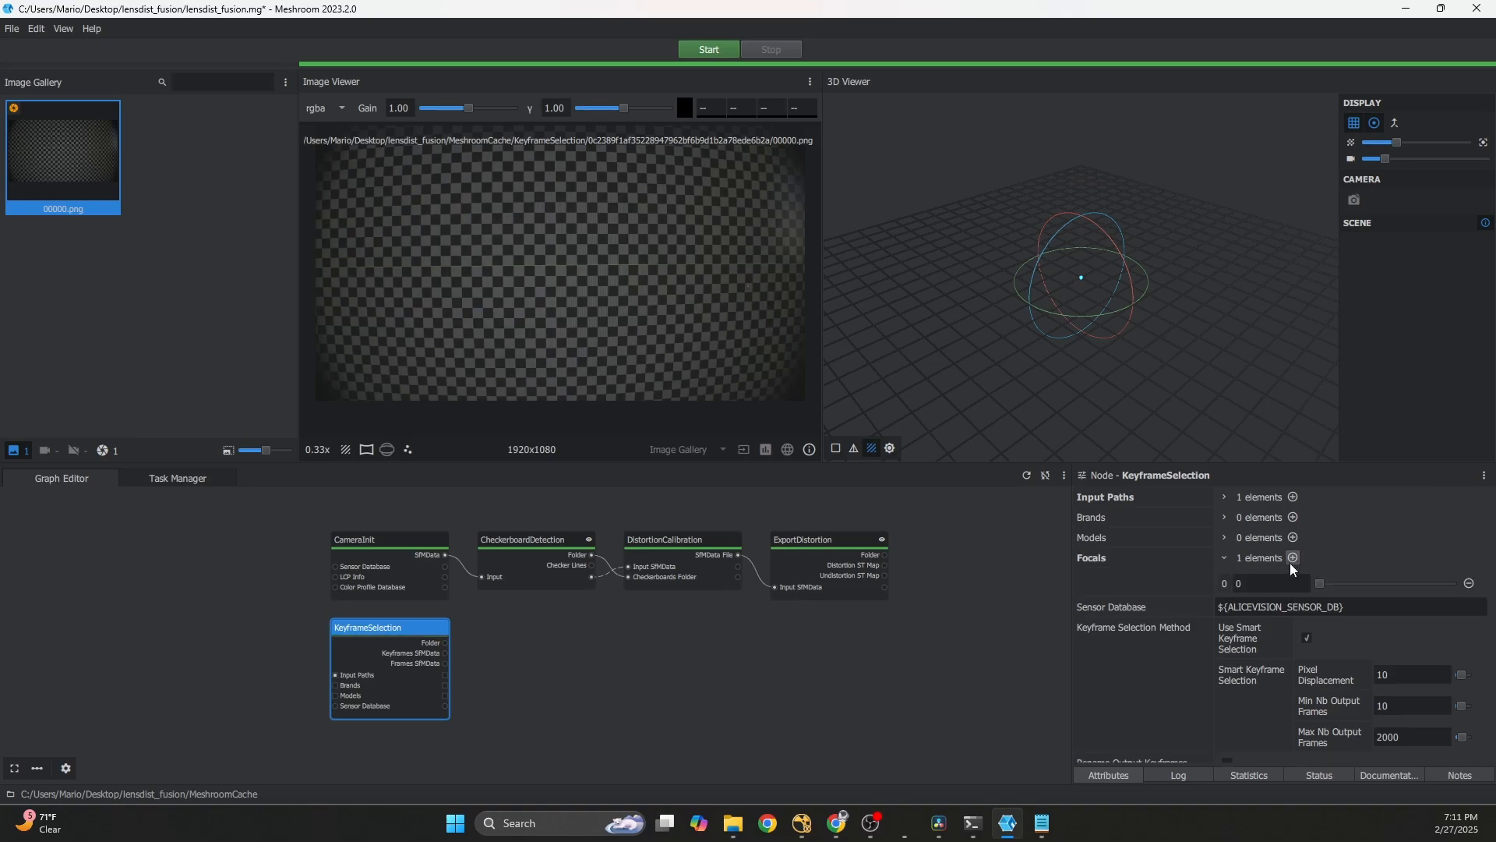
double_click(1249, 584)
click(92, 29)
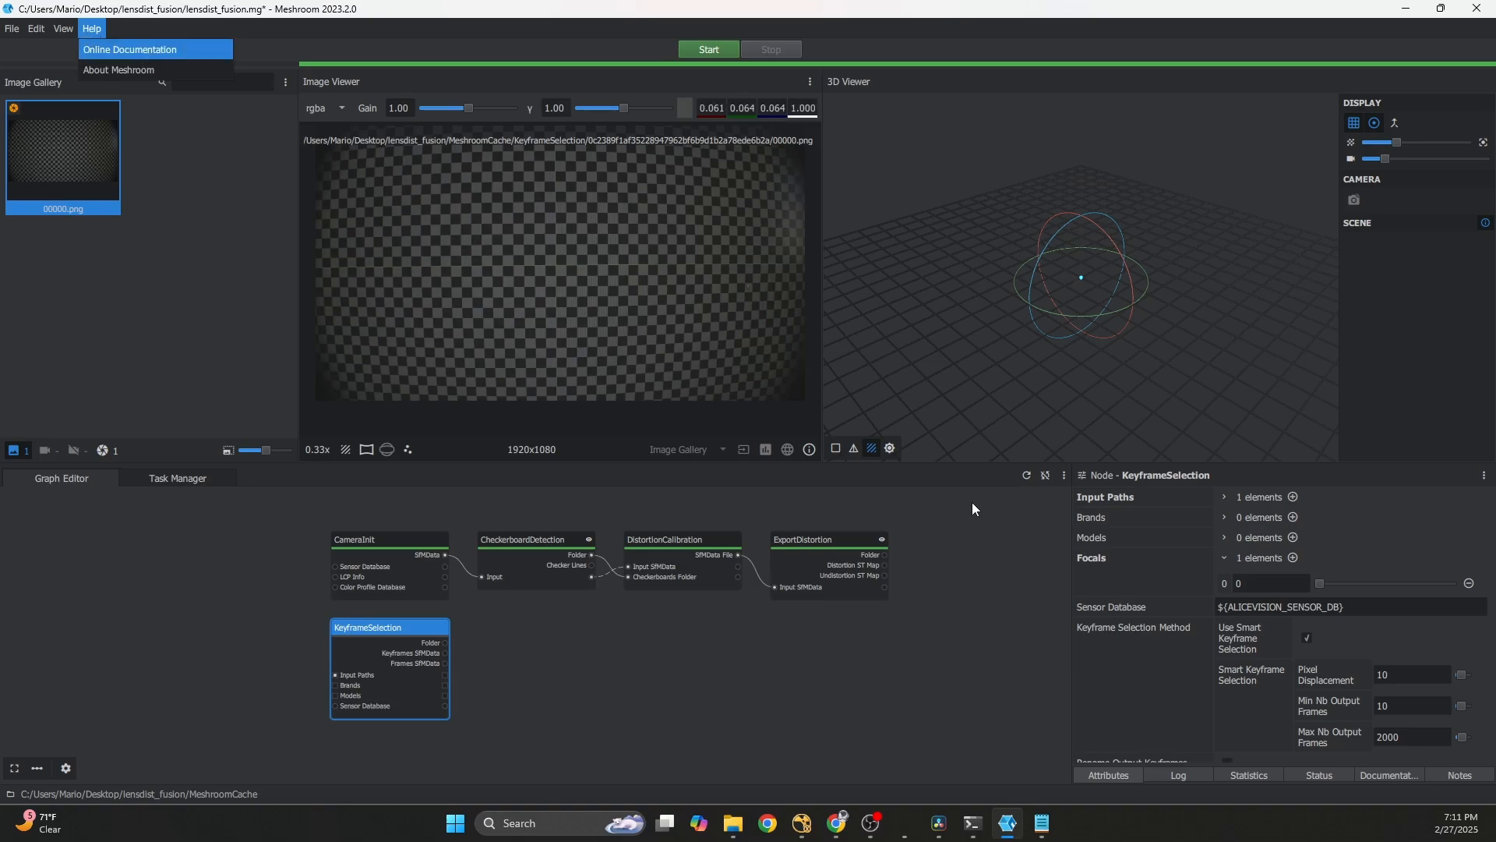
double_click(1247, 584)
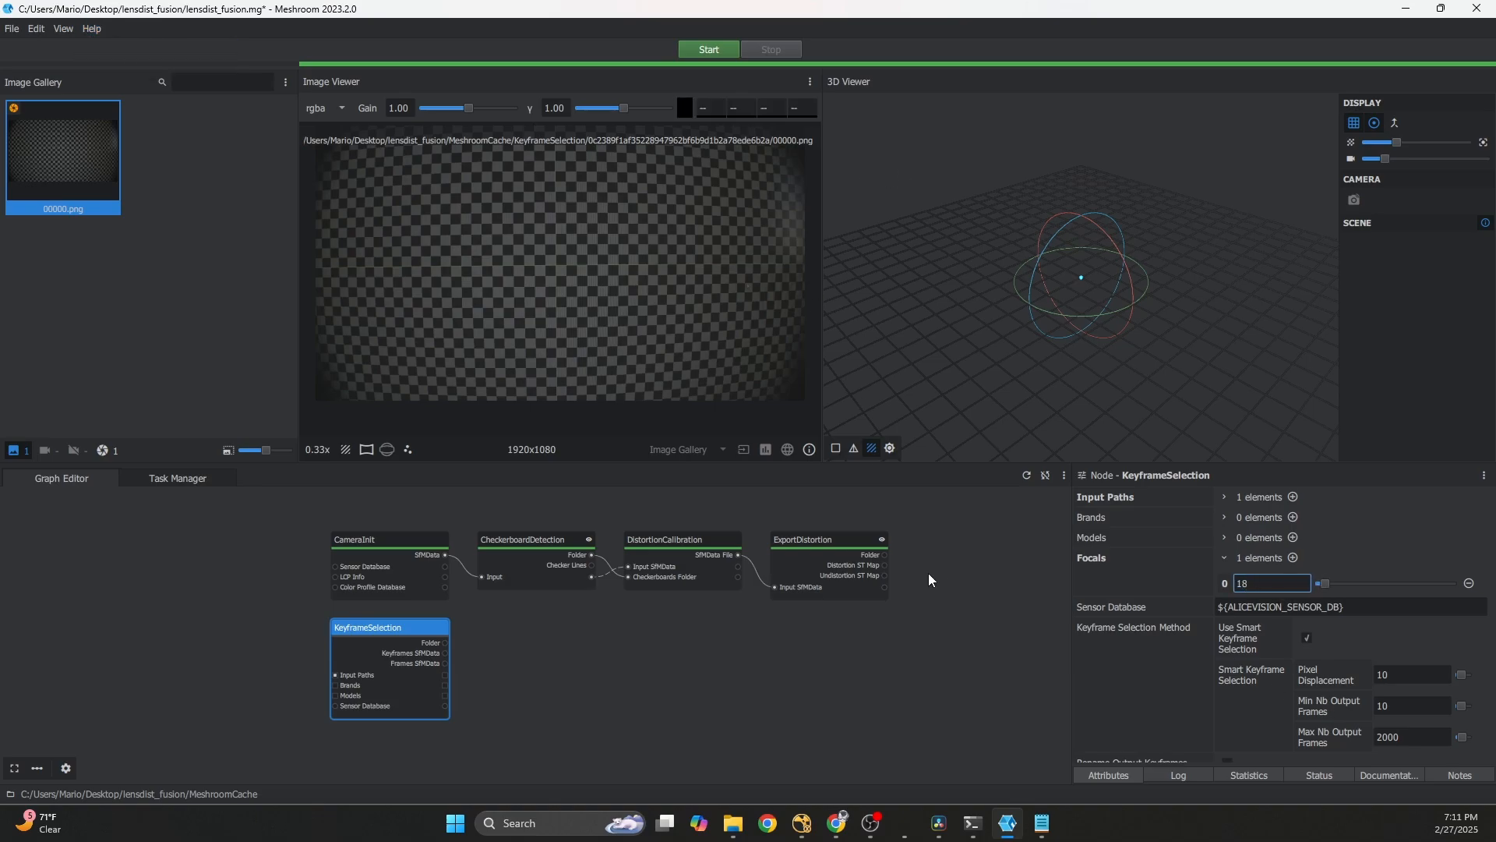
click(1022, 606)
key(ctrl+s)
- Recheck the Focals entry on the KeyframeSelection node and collapse the list
click(414, 626)
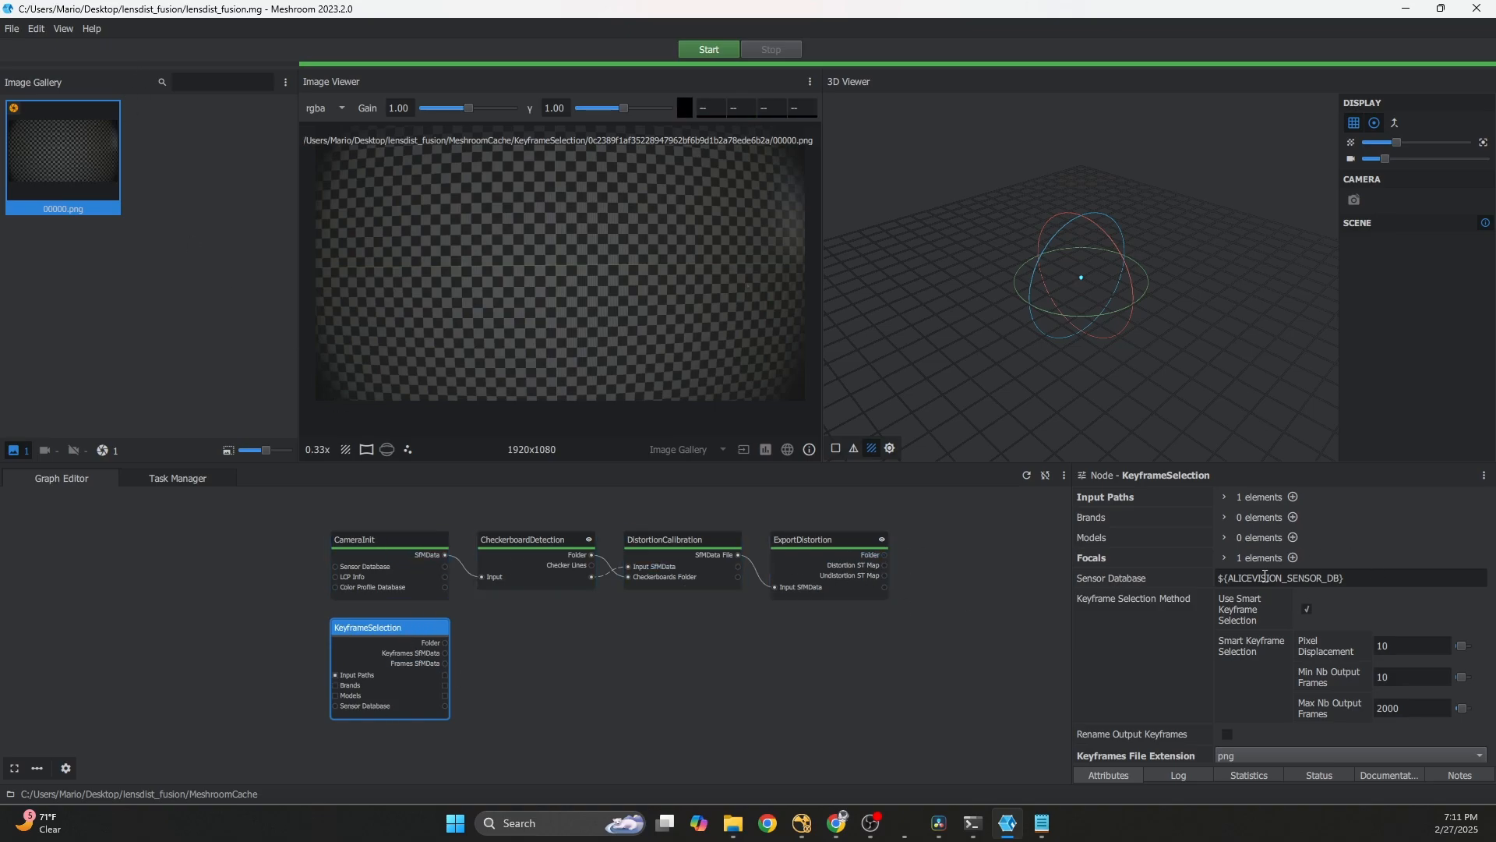
click(1229, 558)
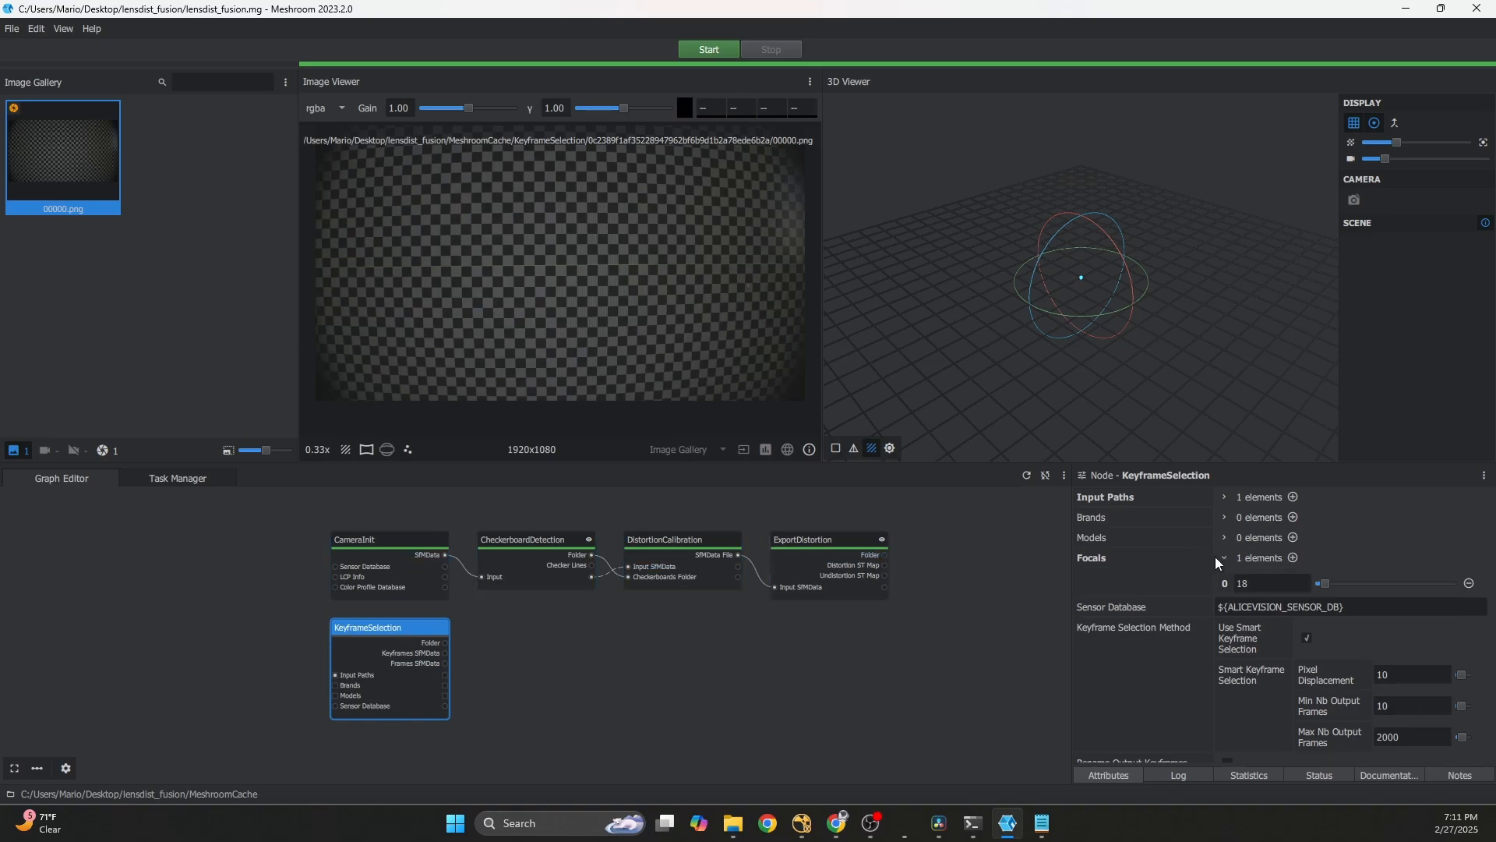
click(1225, 556)
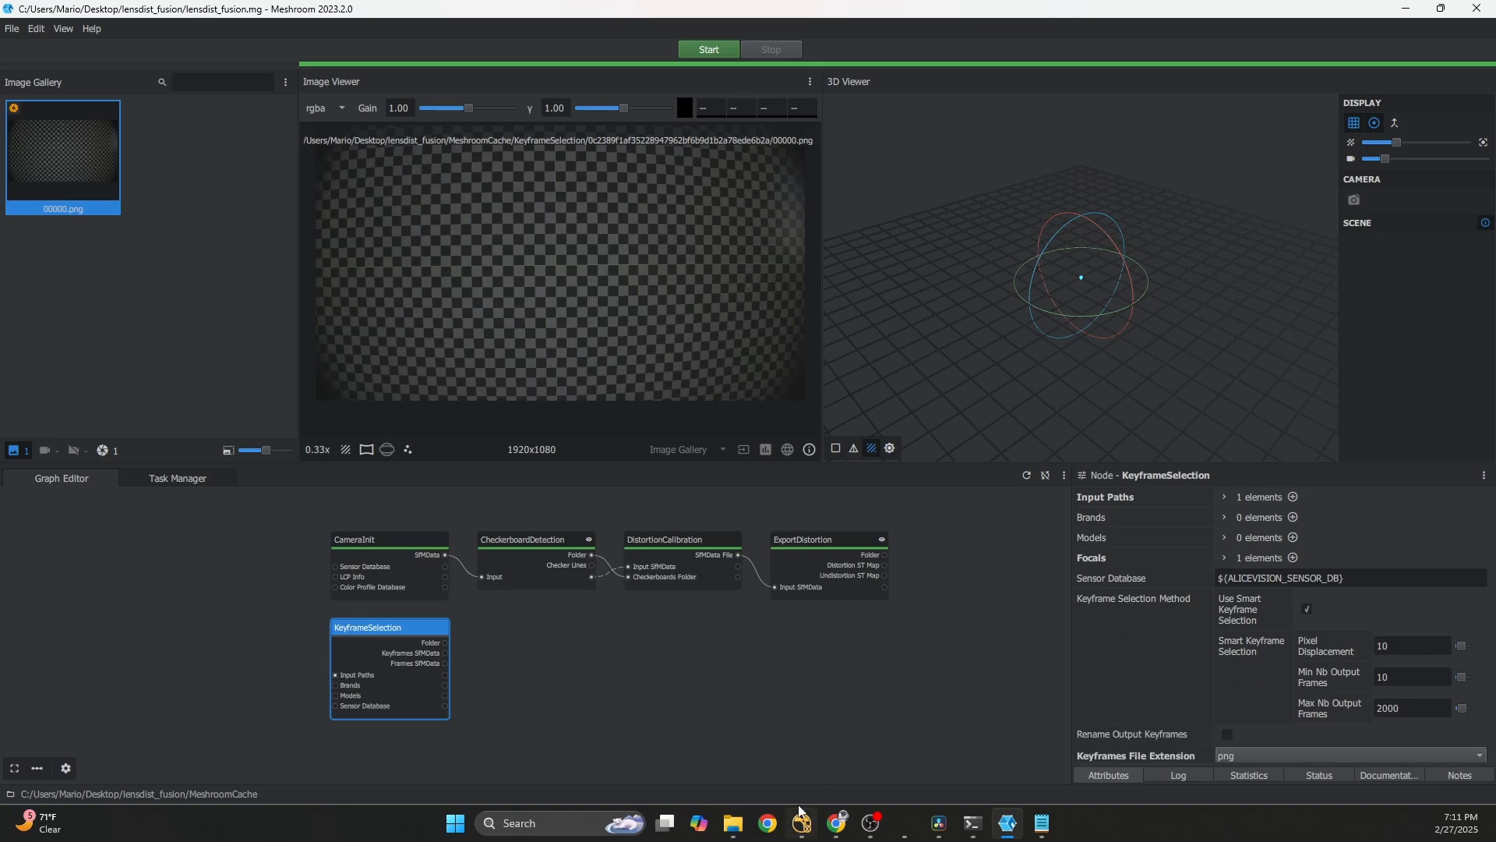
- Switch to File Explorer and open the lensdist_fusion folder containing the source video
mouse_move(732, 823)
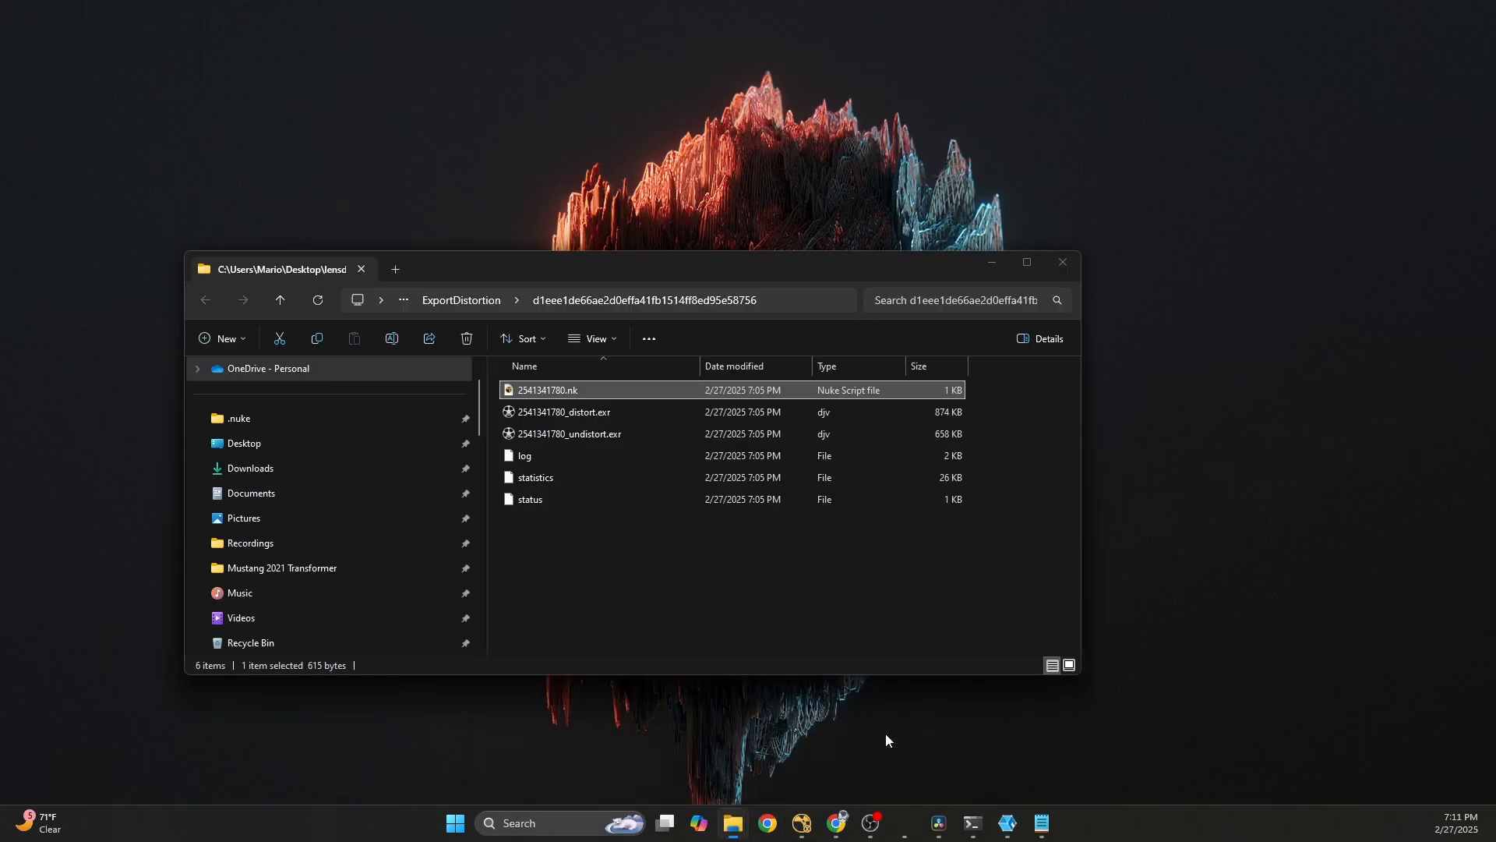
click(886, 733)
drag(551, 276, 583, 257)
click(569, 281)
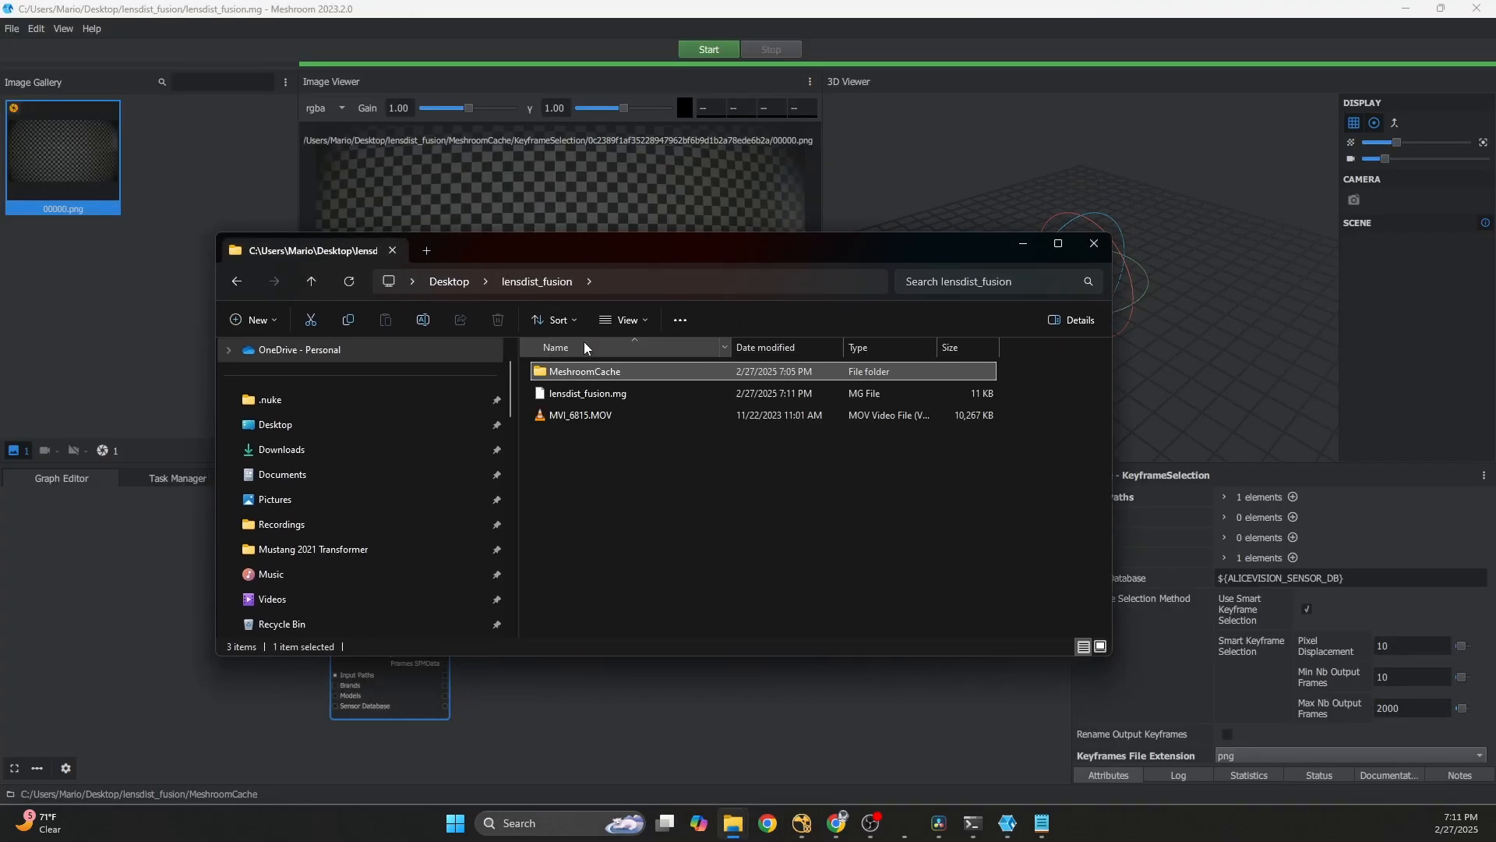
- Examine the detailed file properties of MVI_6815.MOV for camera and lens metadata, and close them
right_click(582, 417)
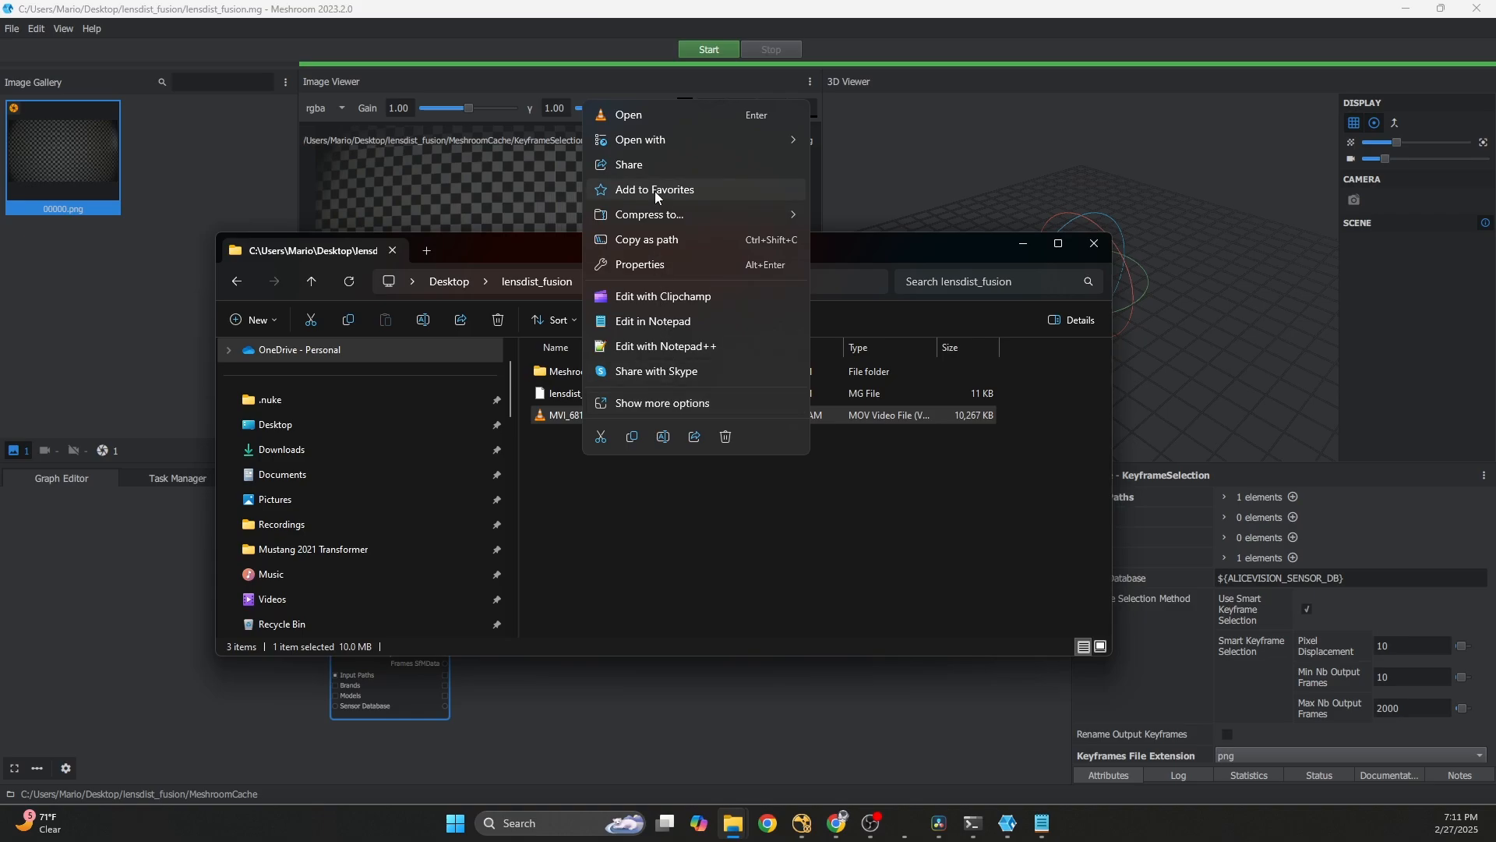
click(639, 246)
key(alt+Return)
drag(752, 399, 768, 212)
click(707, 264)
mouse_move(867, 288)
mouse_down()
mouse_move(886, 460)
mouse_move(890, 273)
mouse_up()
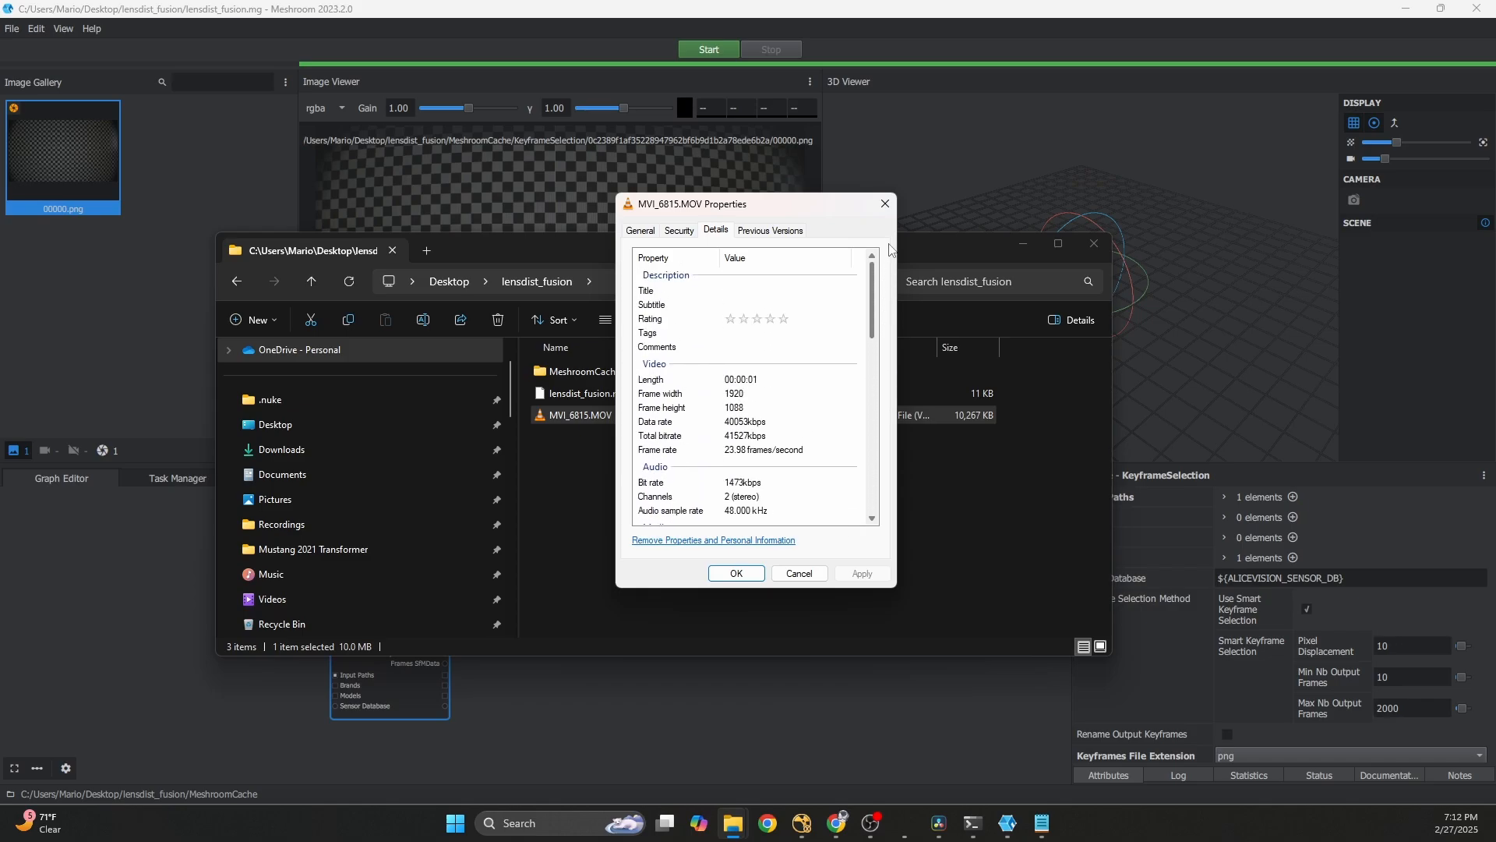
click(885, 204)
- Switch to Chrome and download the 64-bit Windows package exiftool-13.21_64.zip from the ExifTool page
click(836, 823)
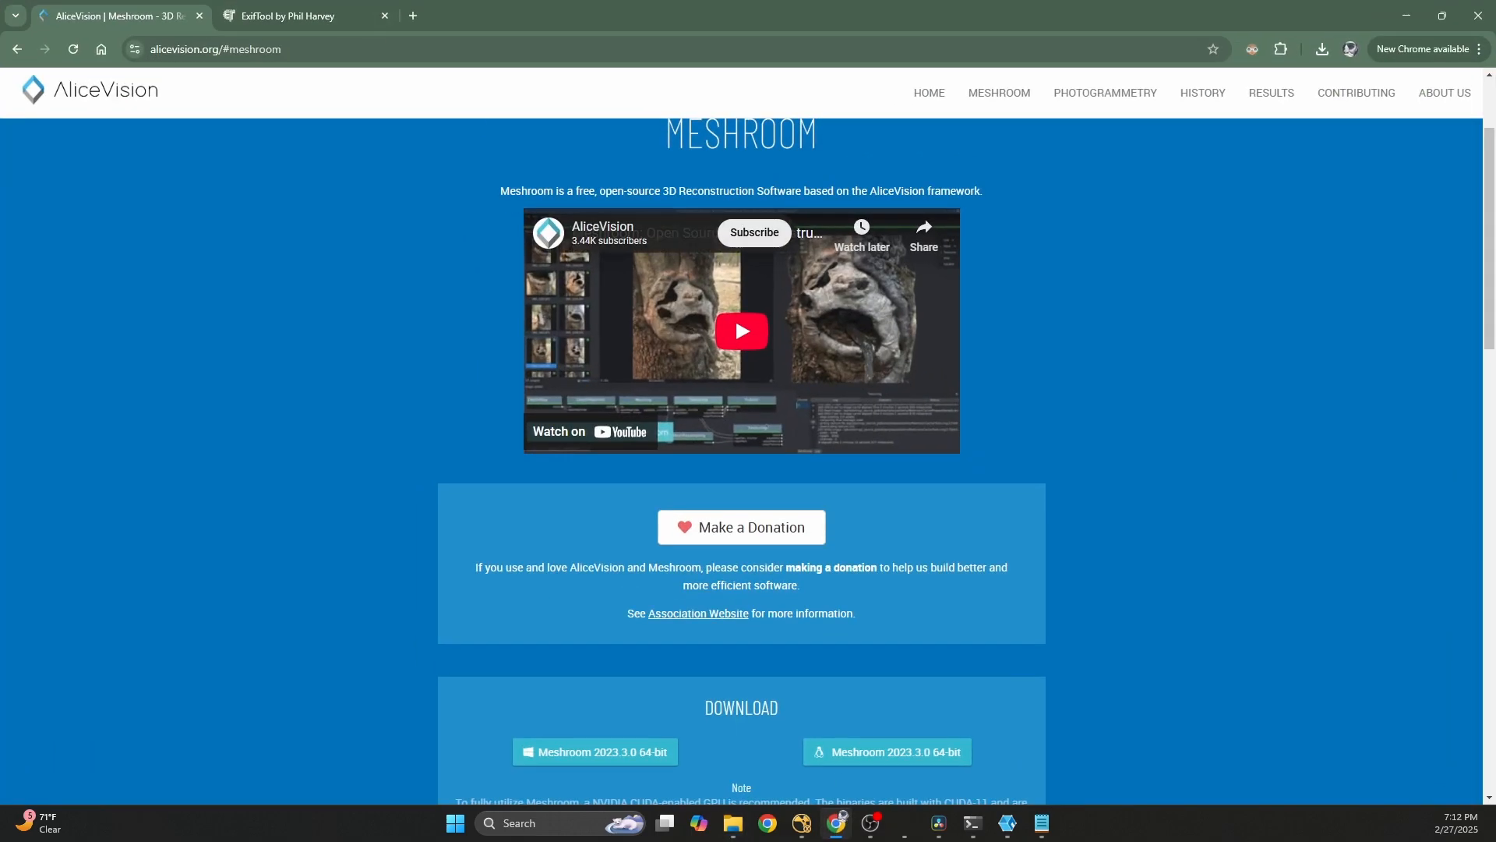
click(251, 18)
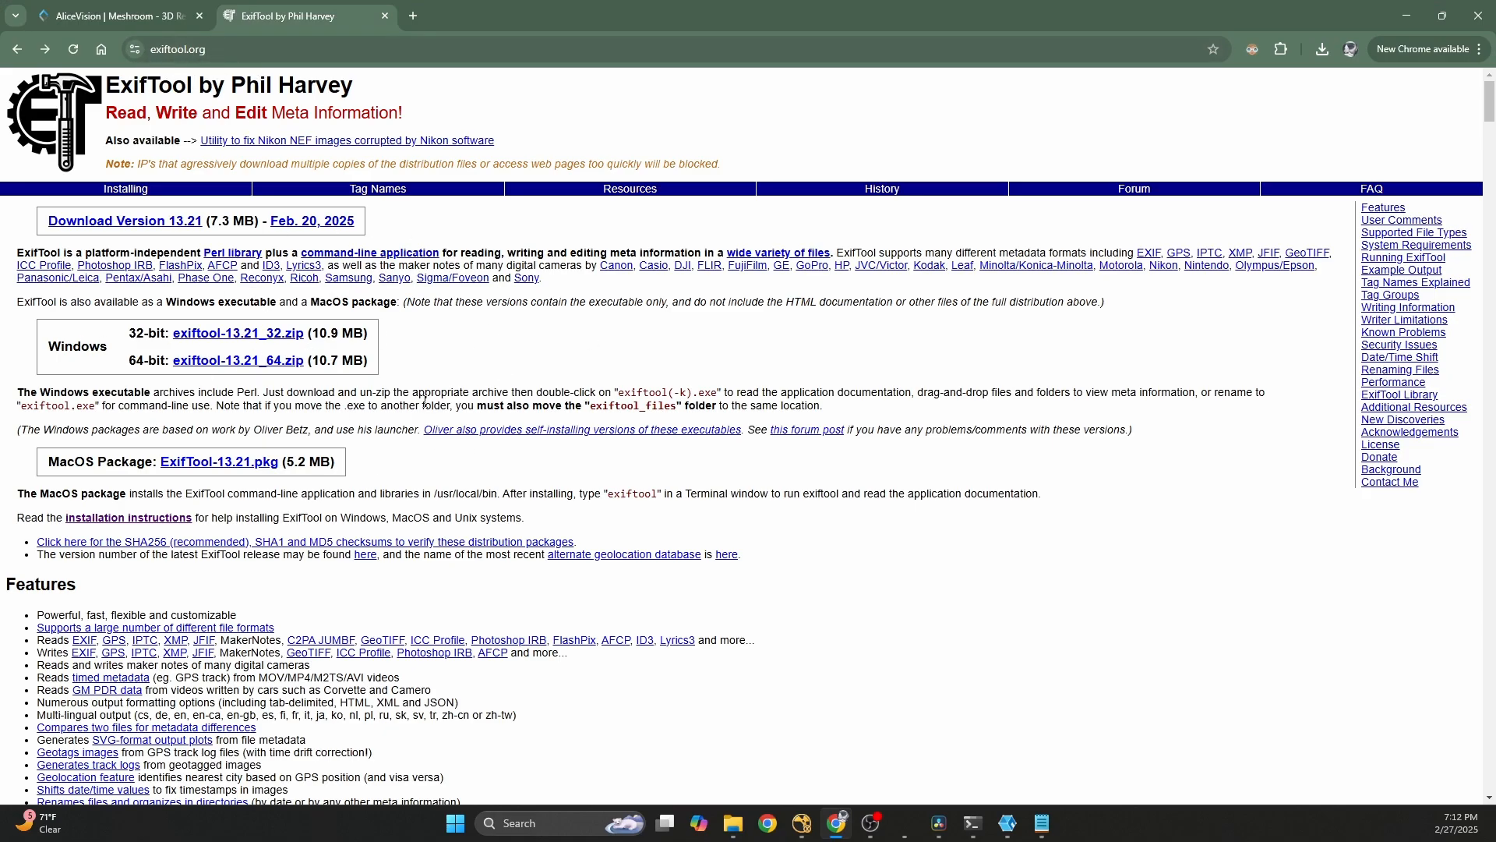
click(253, 370)
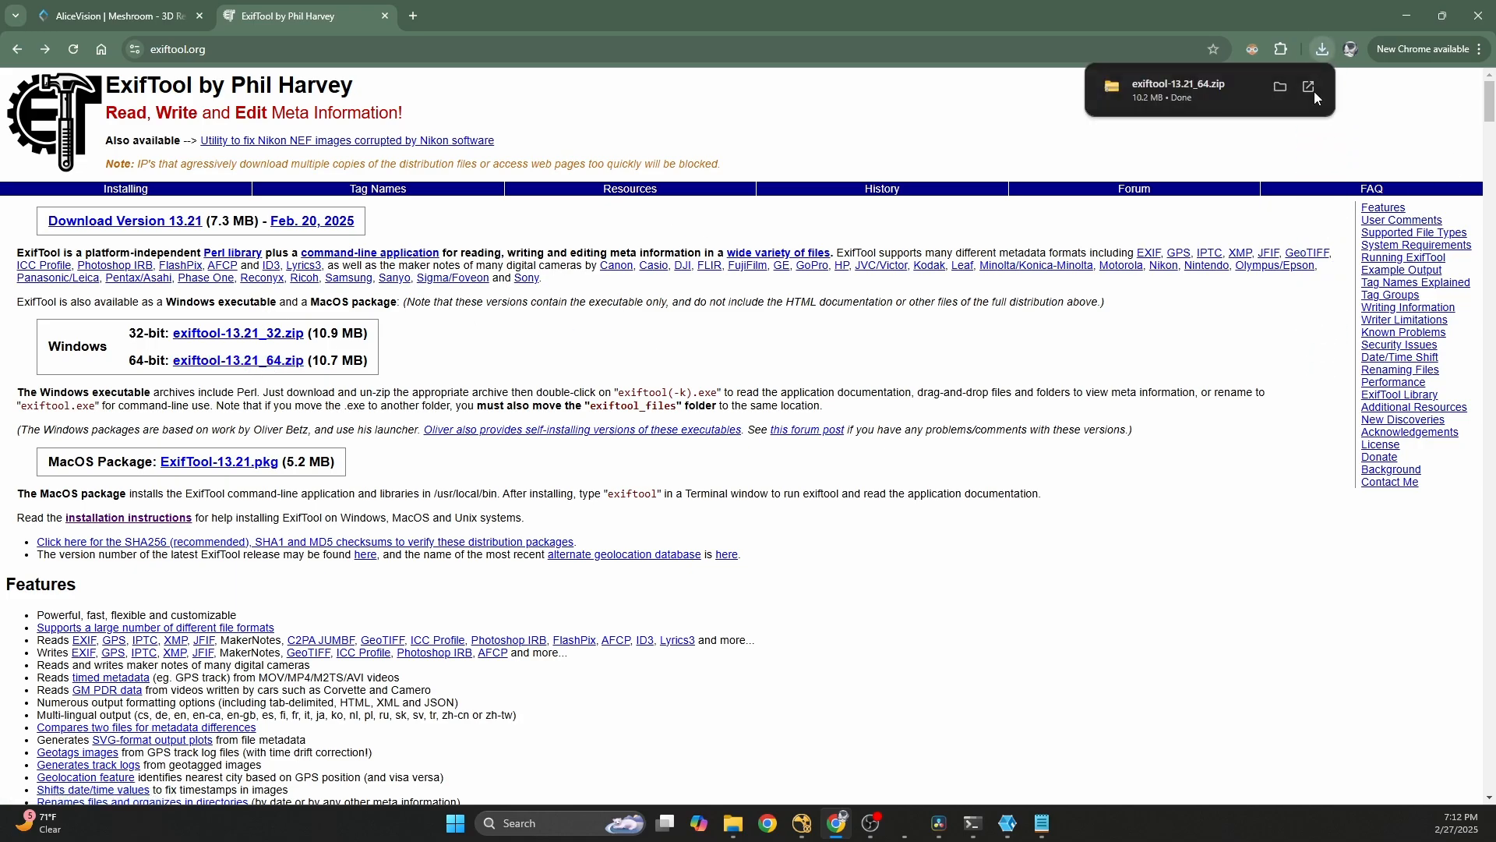
- Show the downloaded ExifTool archive in its folder, close that folder window, and minimize Chrome
click(1280, 86)
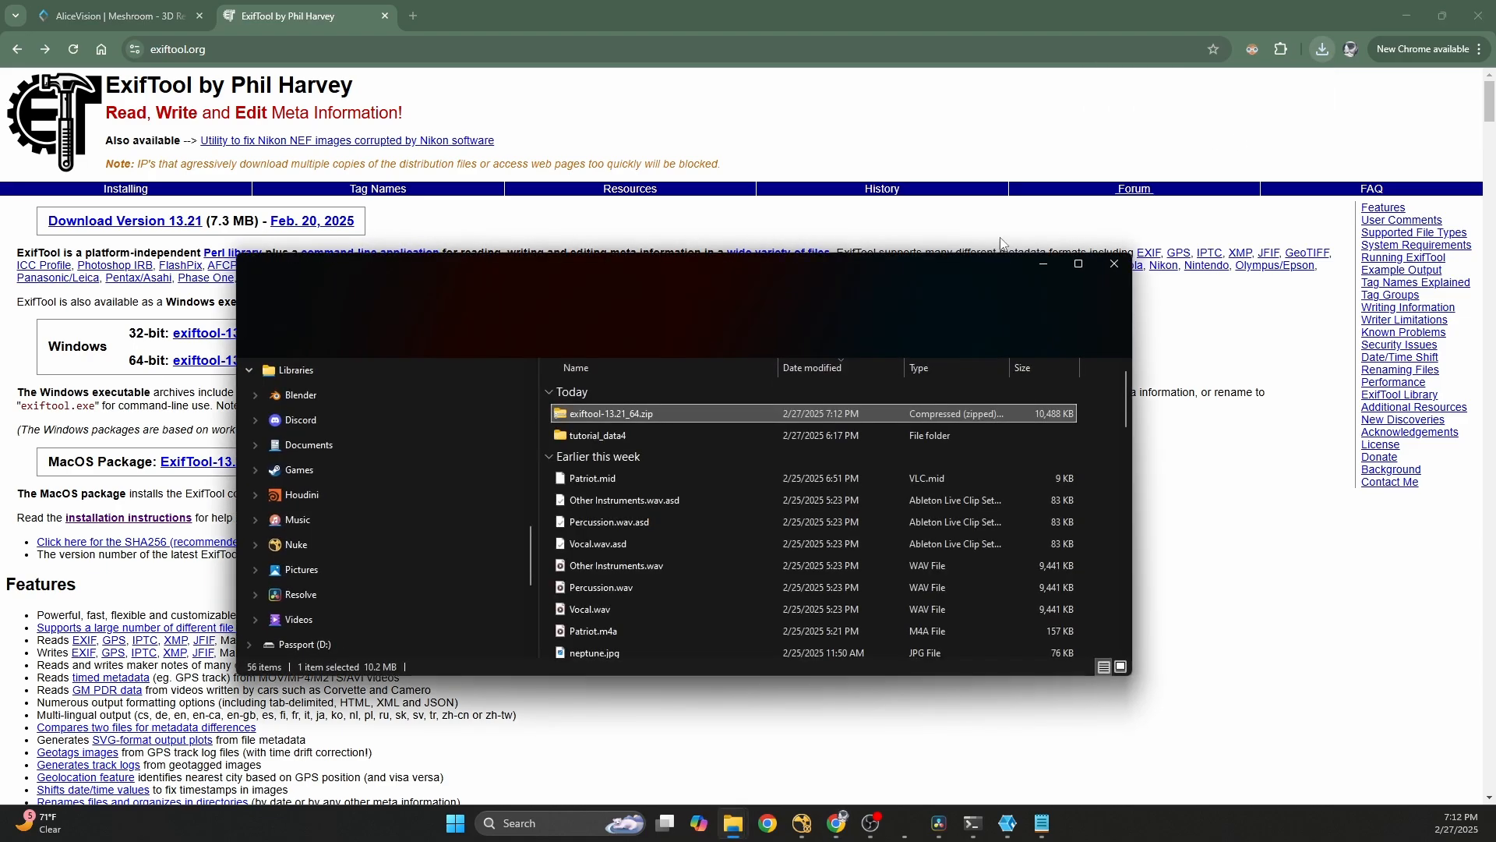
click(1117, 264)
click(1406, 16)
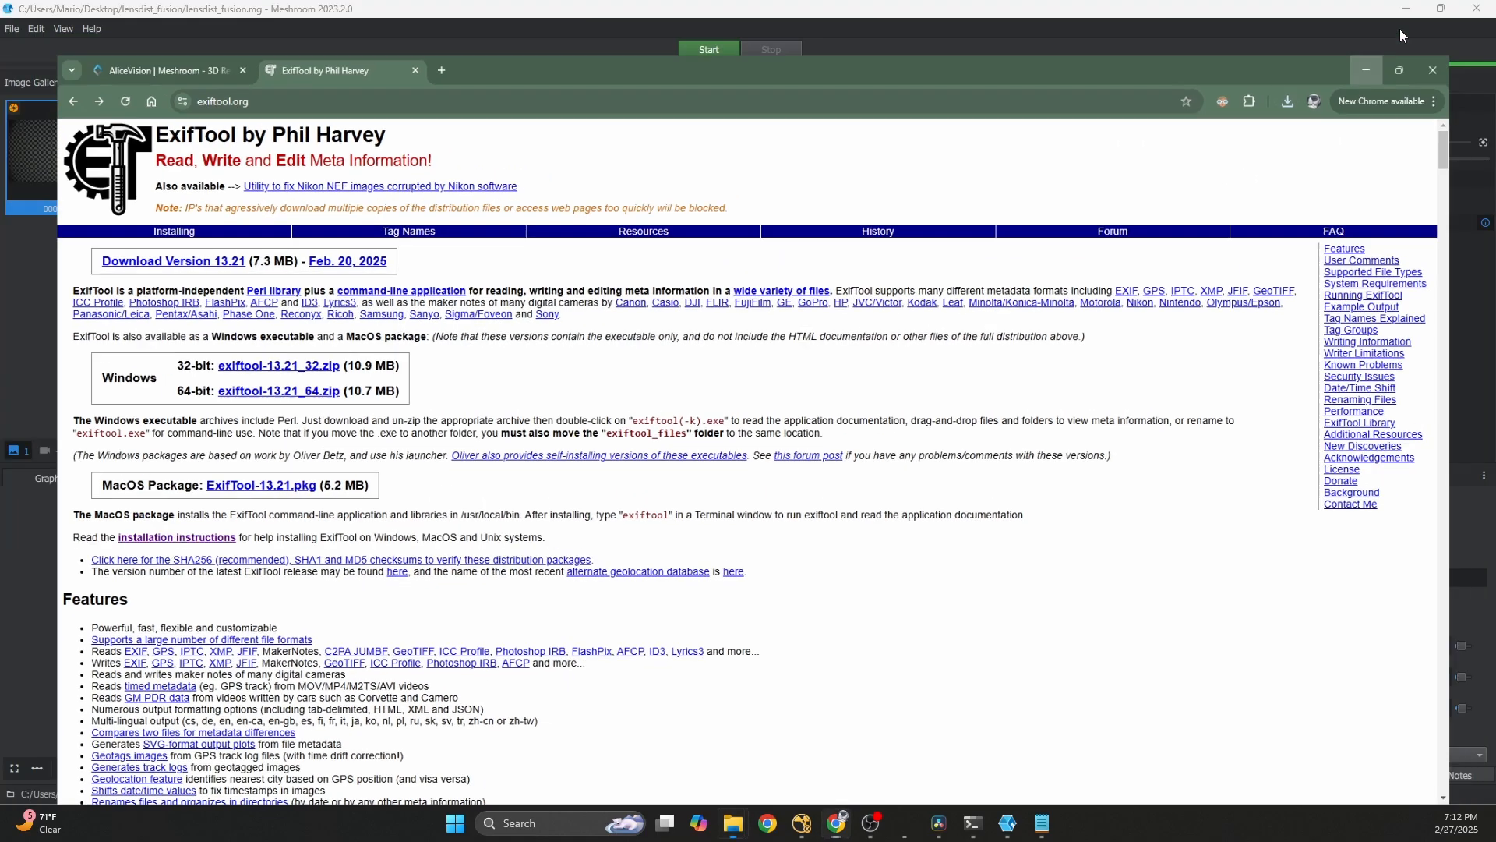
- Bring exiftool-13.21_64.zip into the Desktop's lensdist_fusion folder and replace the archive with its extracted folder
click(449, 282)
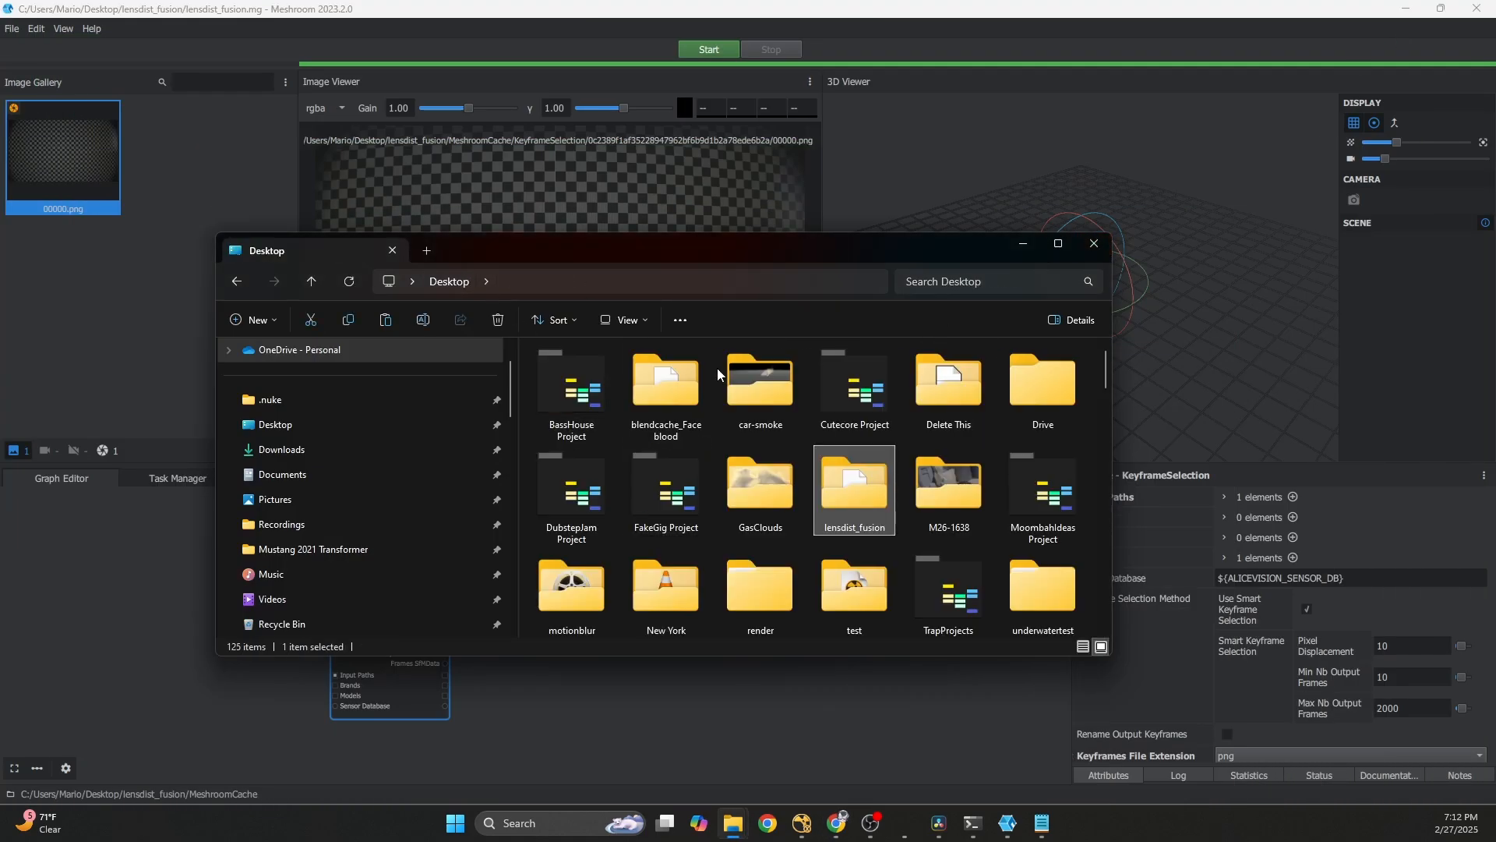
double_click(845, 492)
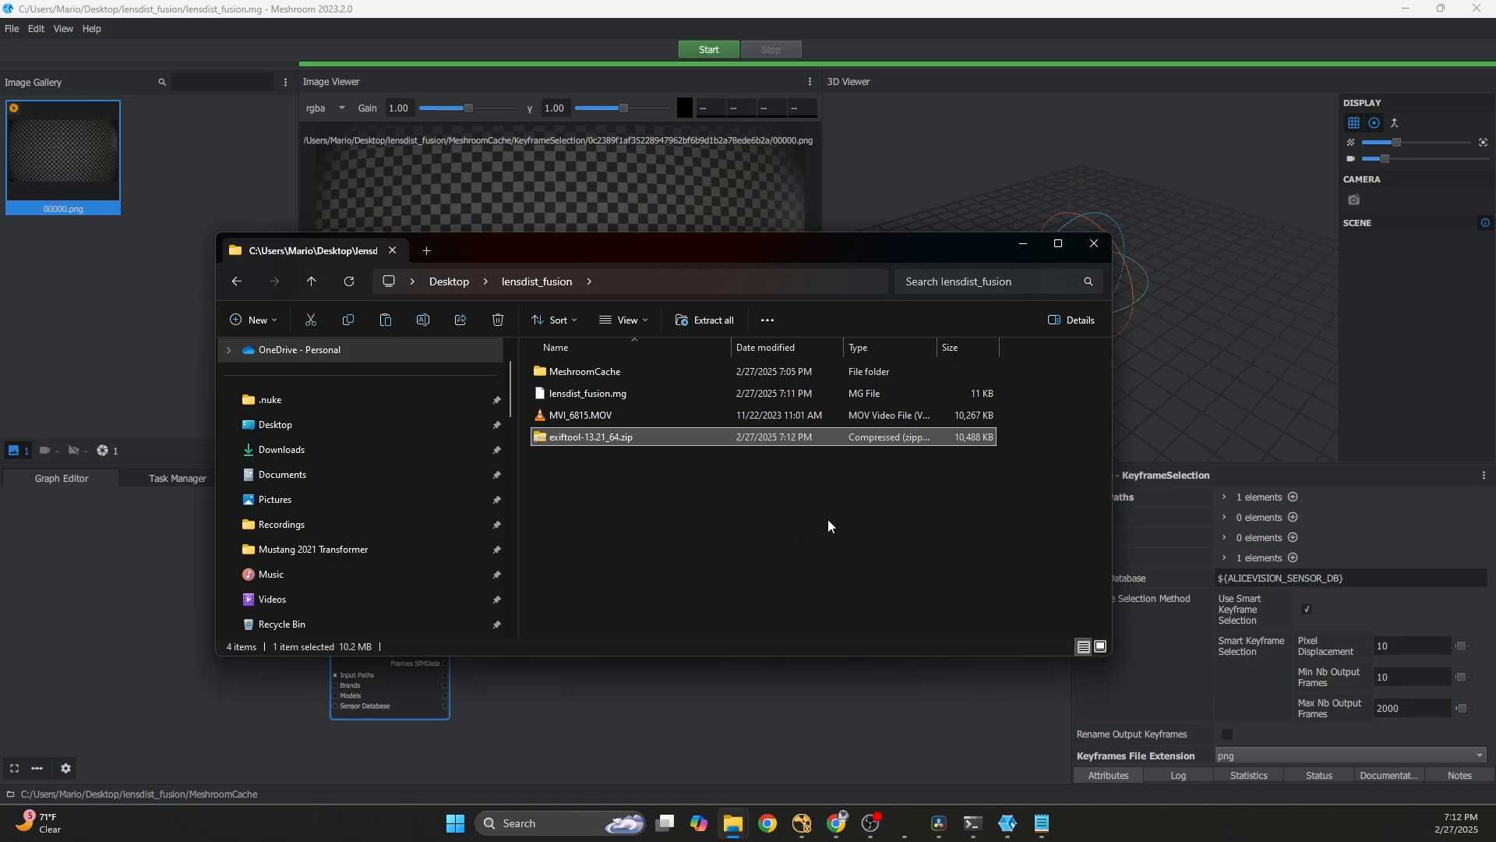
click(699, 321)
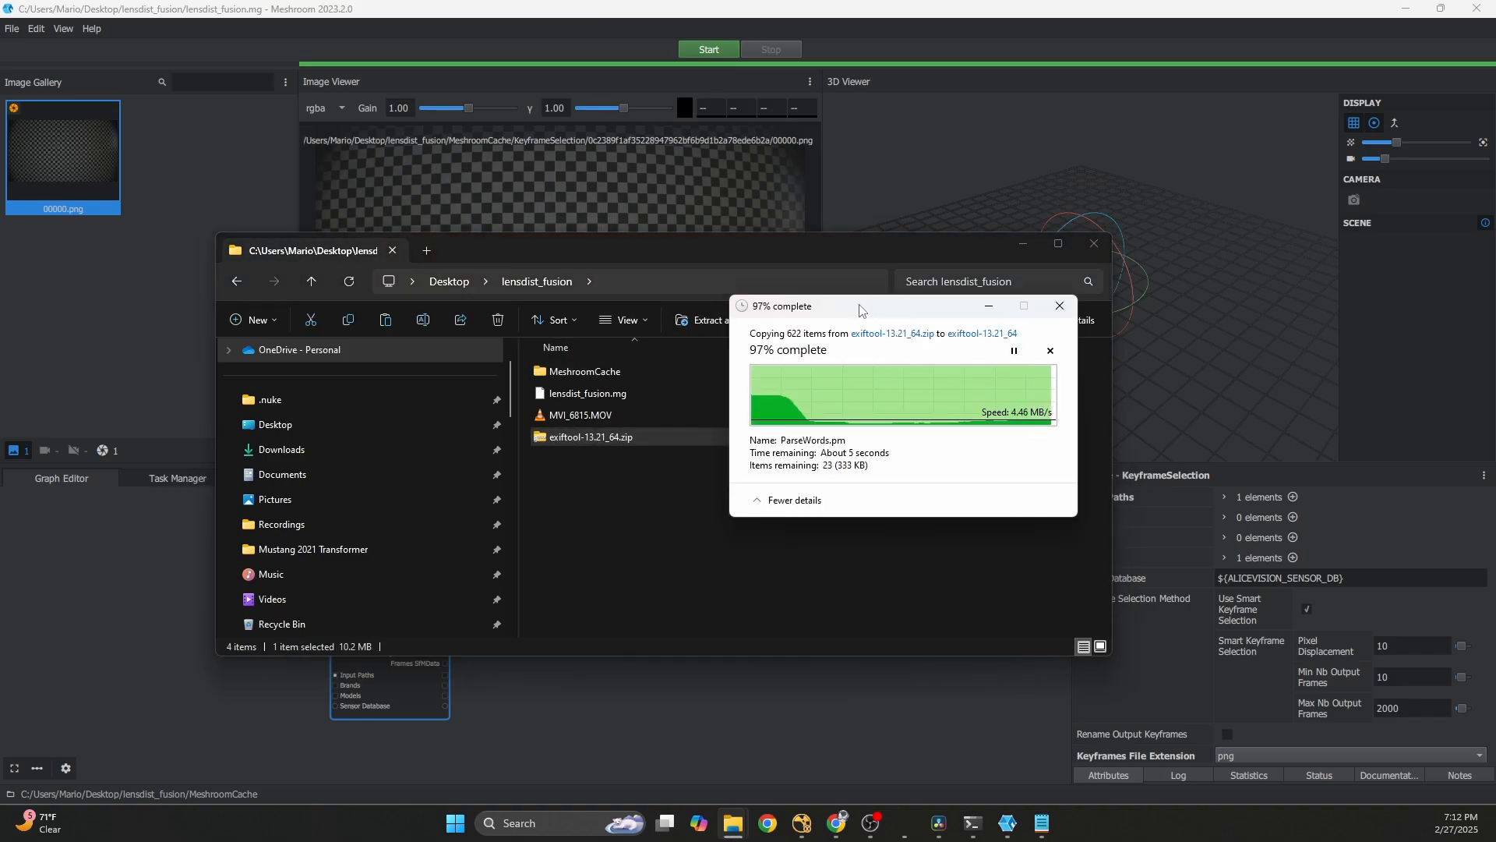
key(Delete)
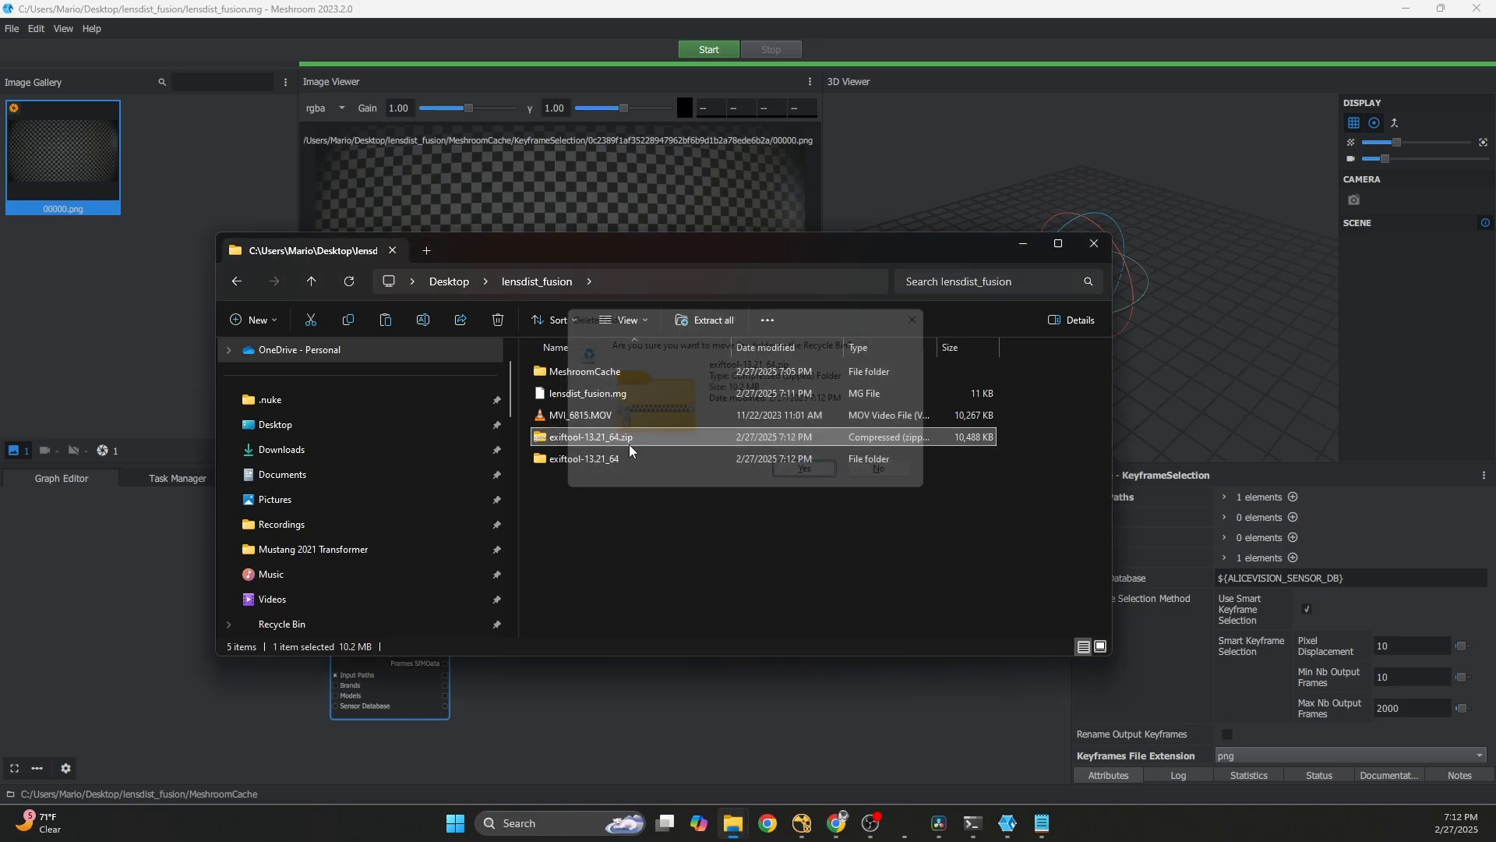
- Show lensdist_fusion in a second File Explorer window beside the first and open its inner exiftool-13.21_64 folder there
right_click(343, 255)
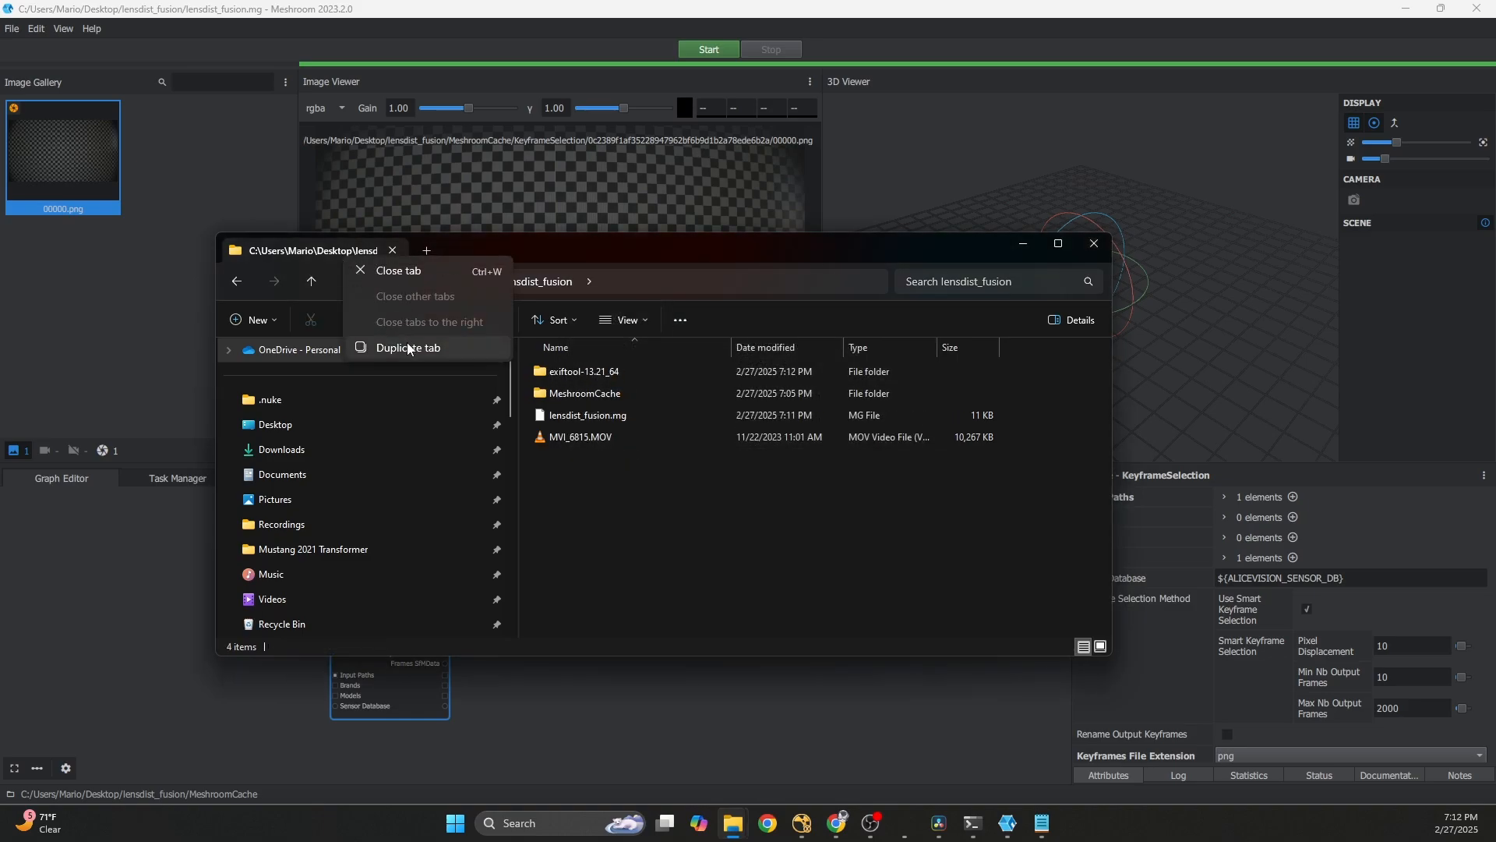
click(407, 346)
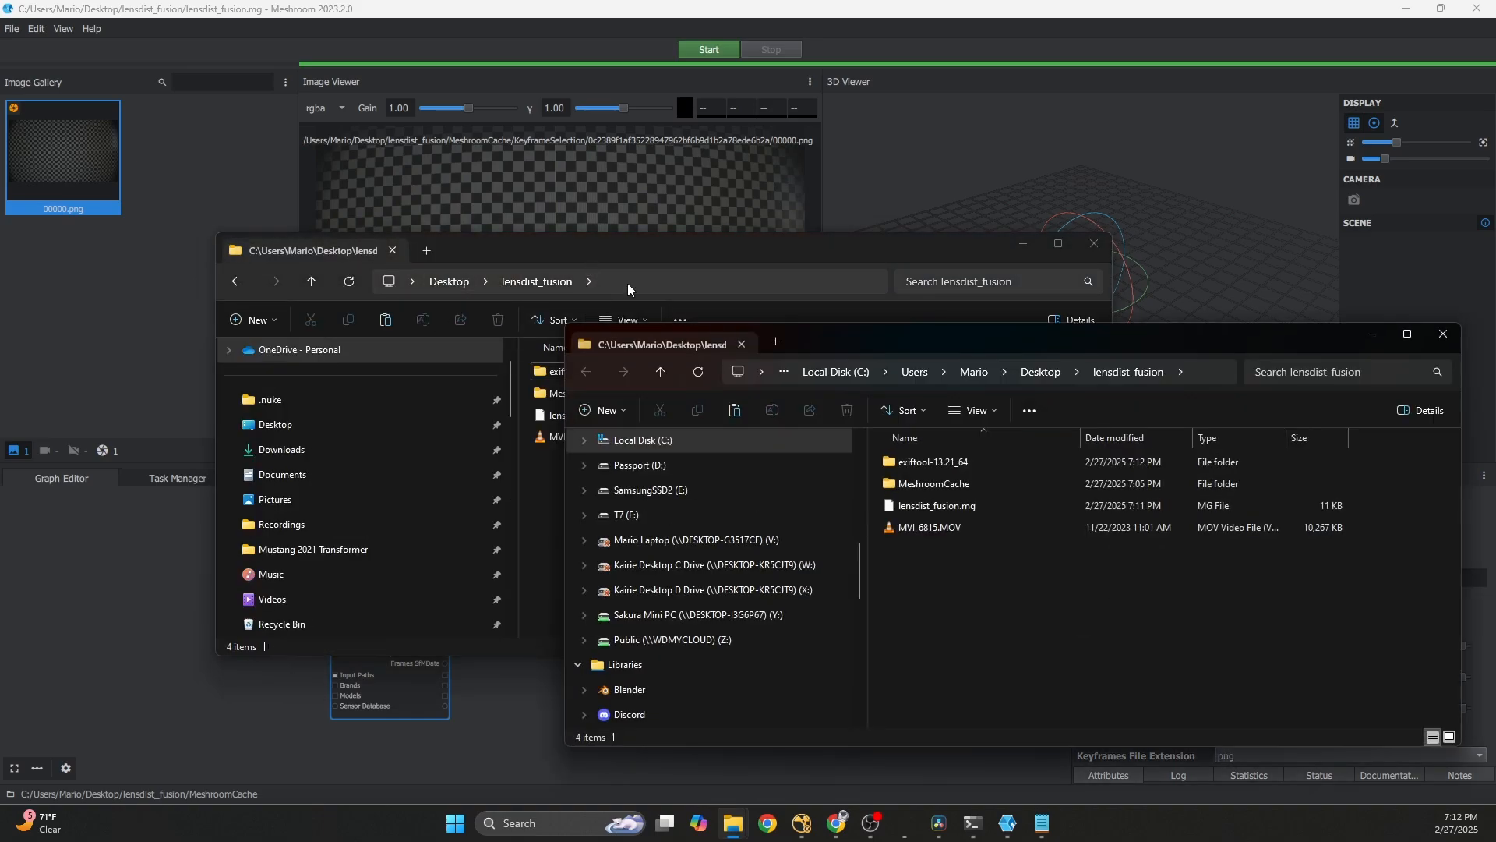
drag(822, 345, 850, 366)
drag(837, 247, 674, 90)
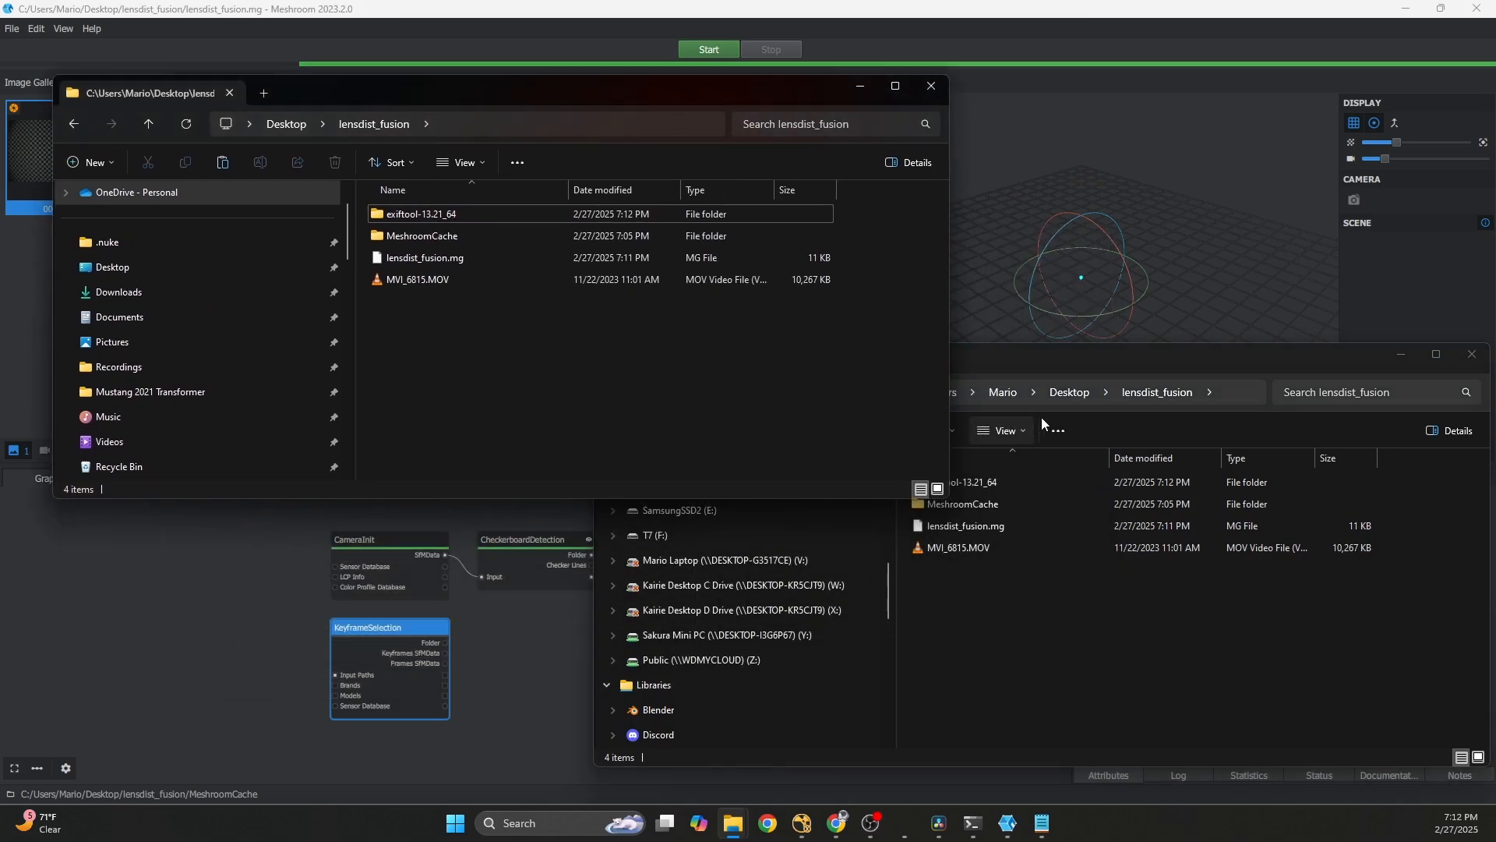
drag(1060, 360, 1041, 377)
double_click(959, 496)
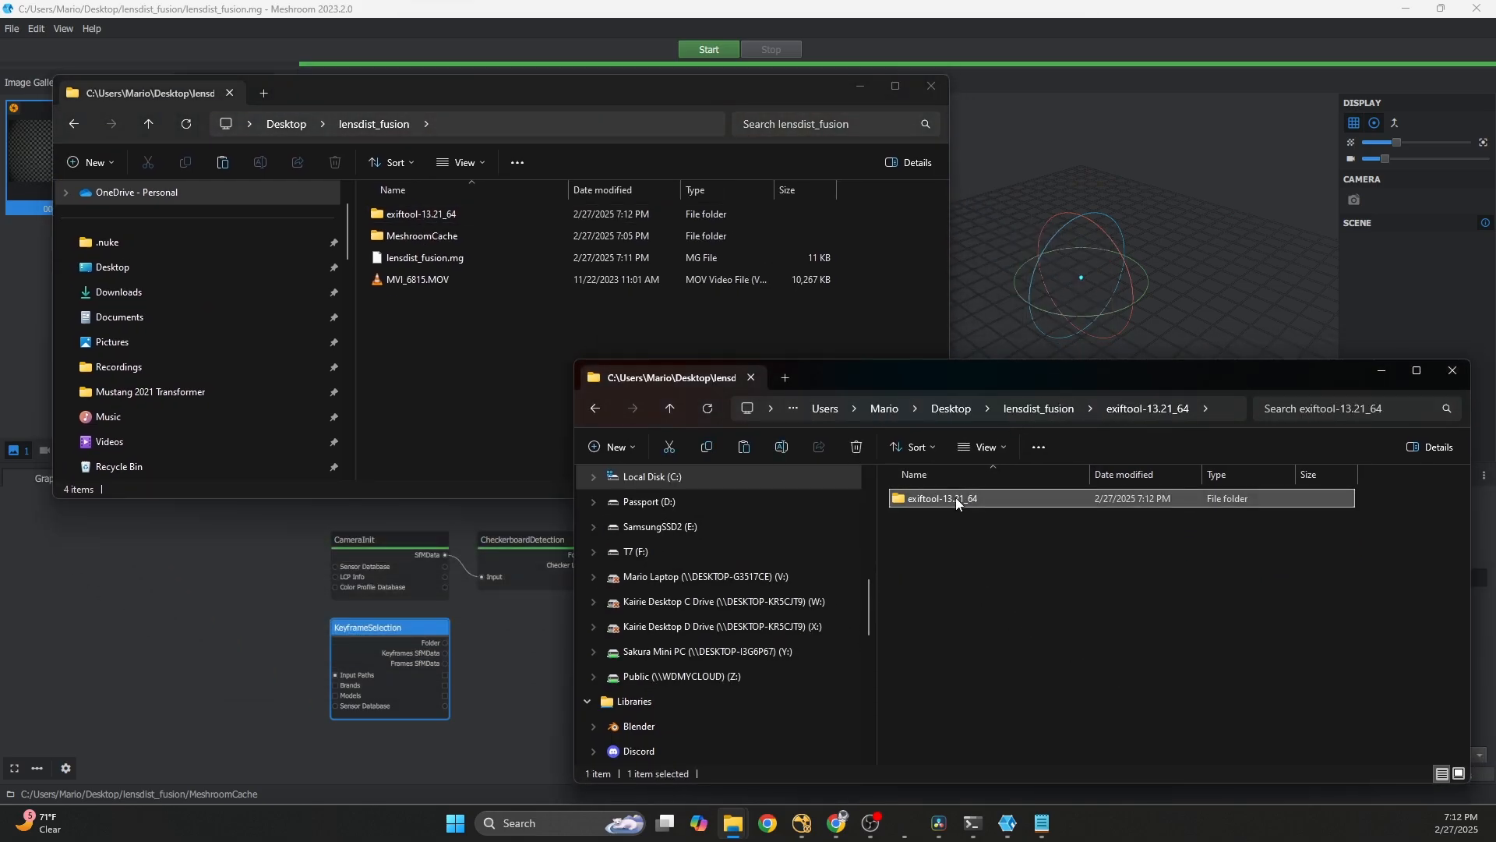
double_click(955, 497)
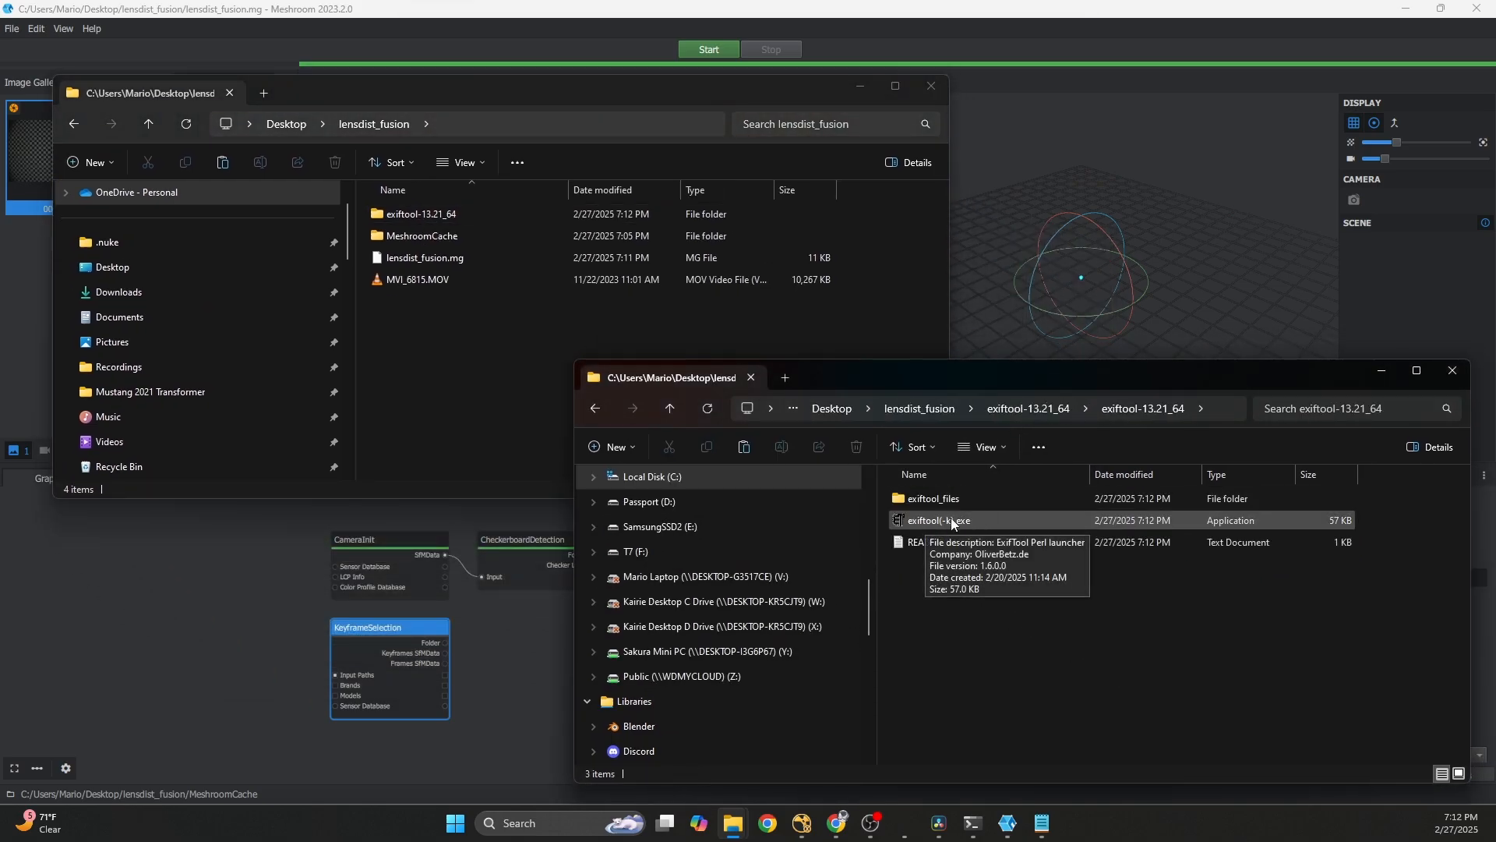
- Run exiftool(-k).exe on MVI_6815.MOV and allow it to run past the Windows SmartScreen warning
drag(430, 283, 975, 522)
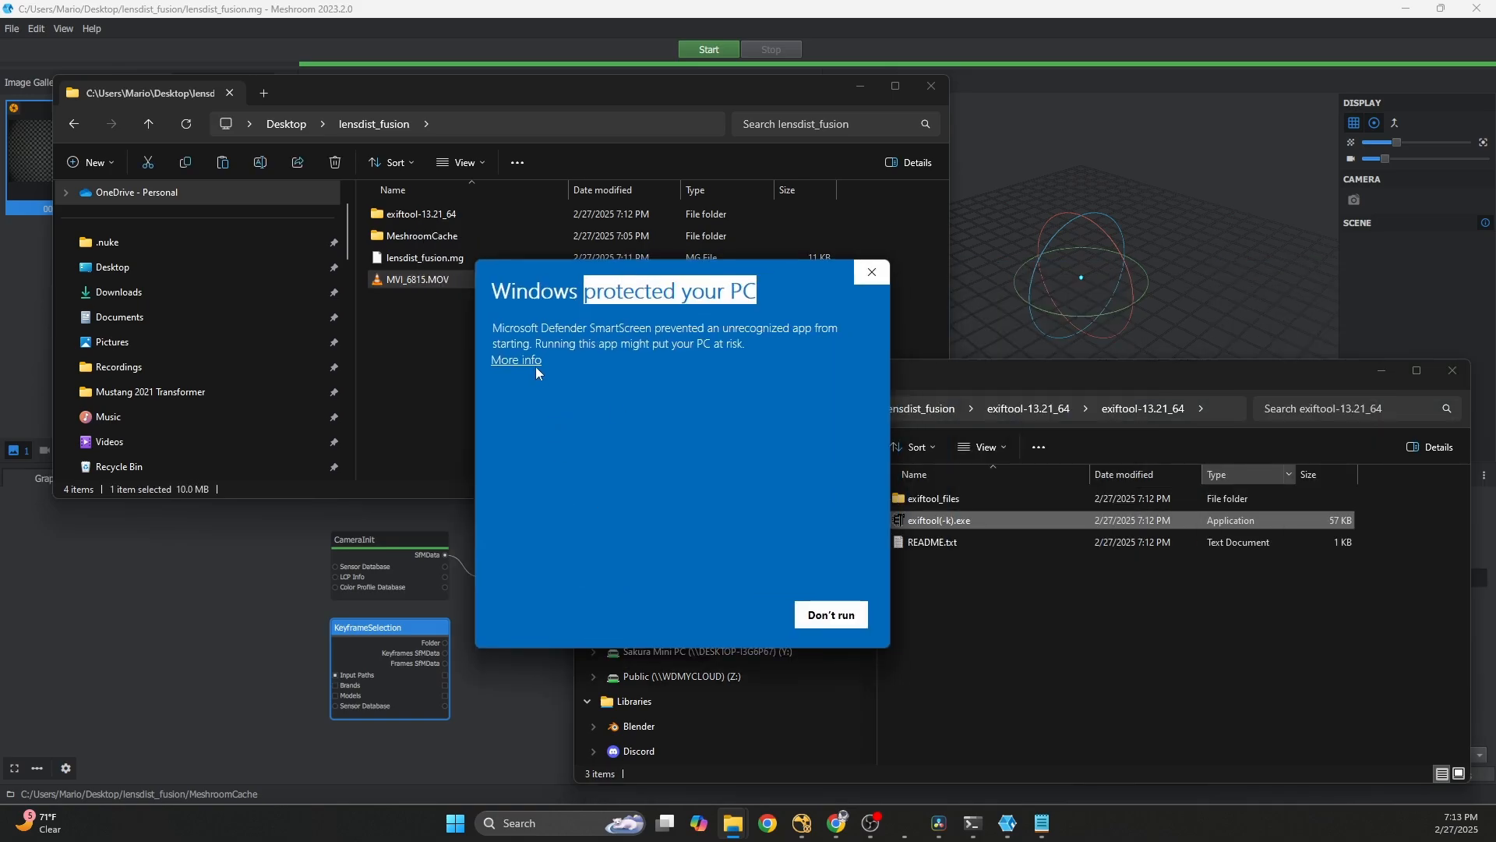
click(535, 366)
click(738, 614)
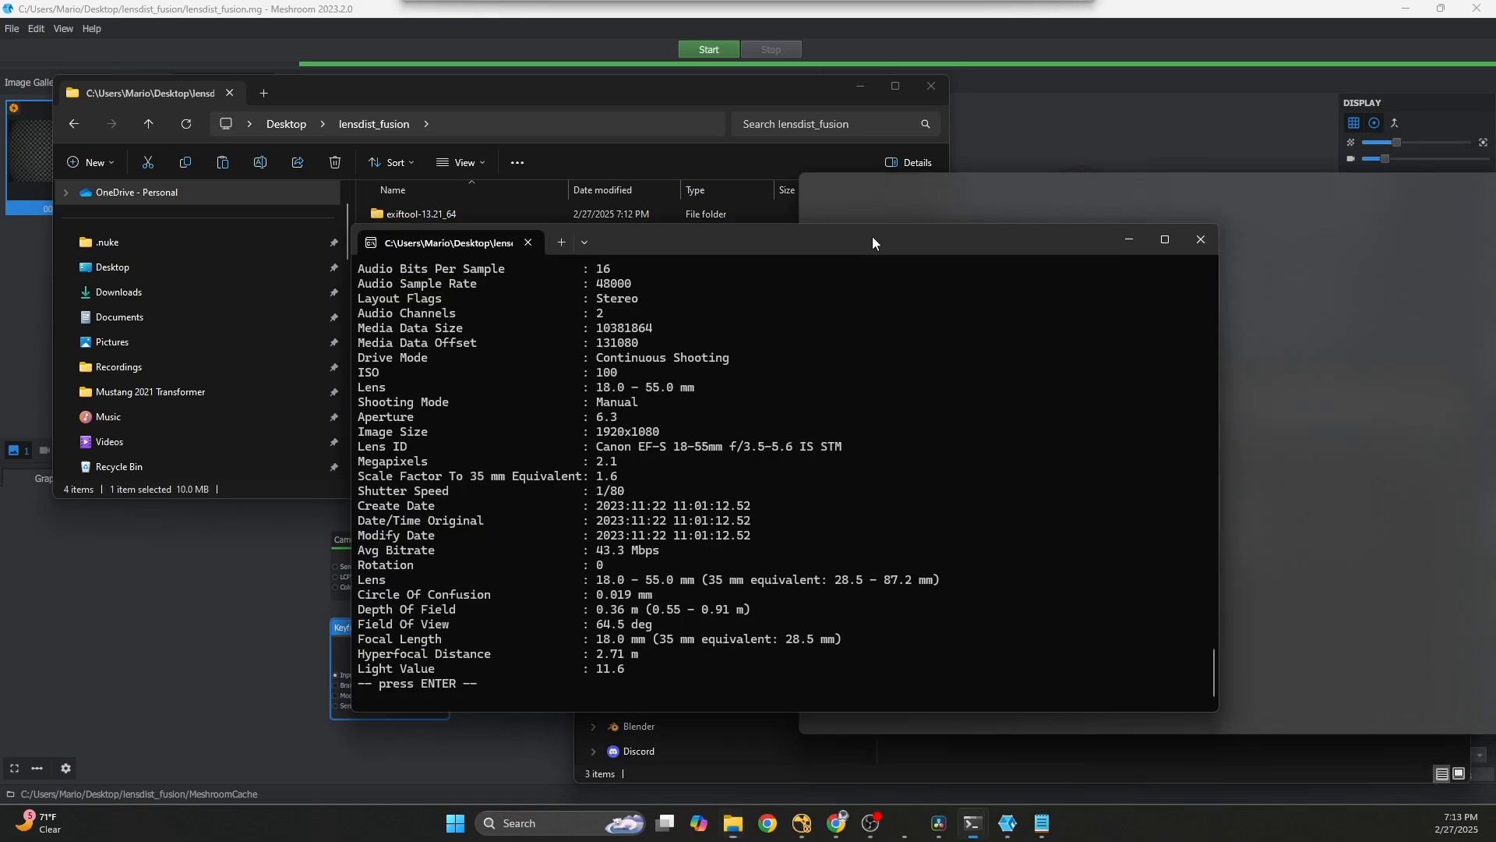
- Examine the full ExifTool output for the clip's focal length and lens metadata, and close the output window
mouse_move(873, 238)
mouse_down()
mouse_move(804, 209)
mouse_move(795, 169)
mouse_up()
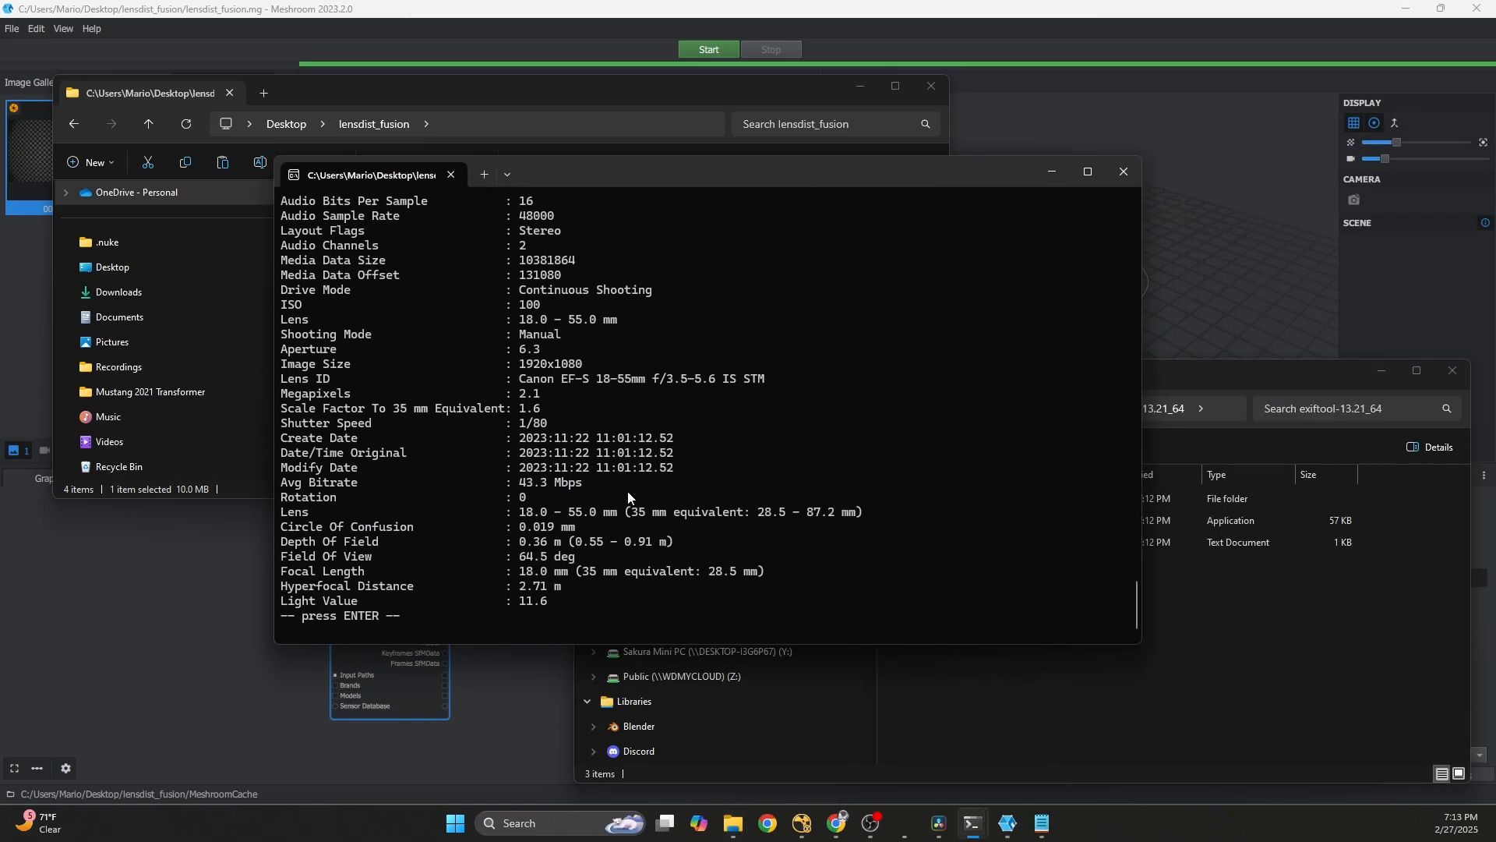
double_click(664, 165)
scroll(572, 248, up, 20)
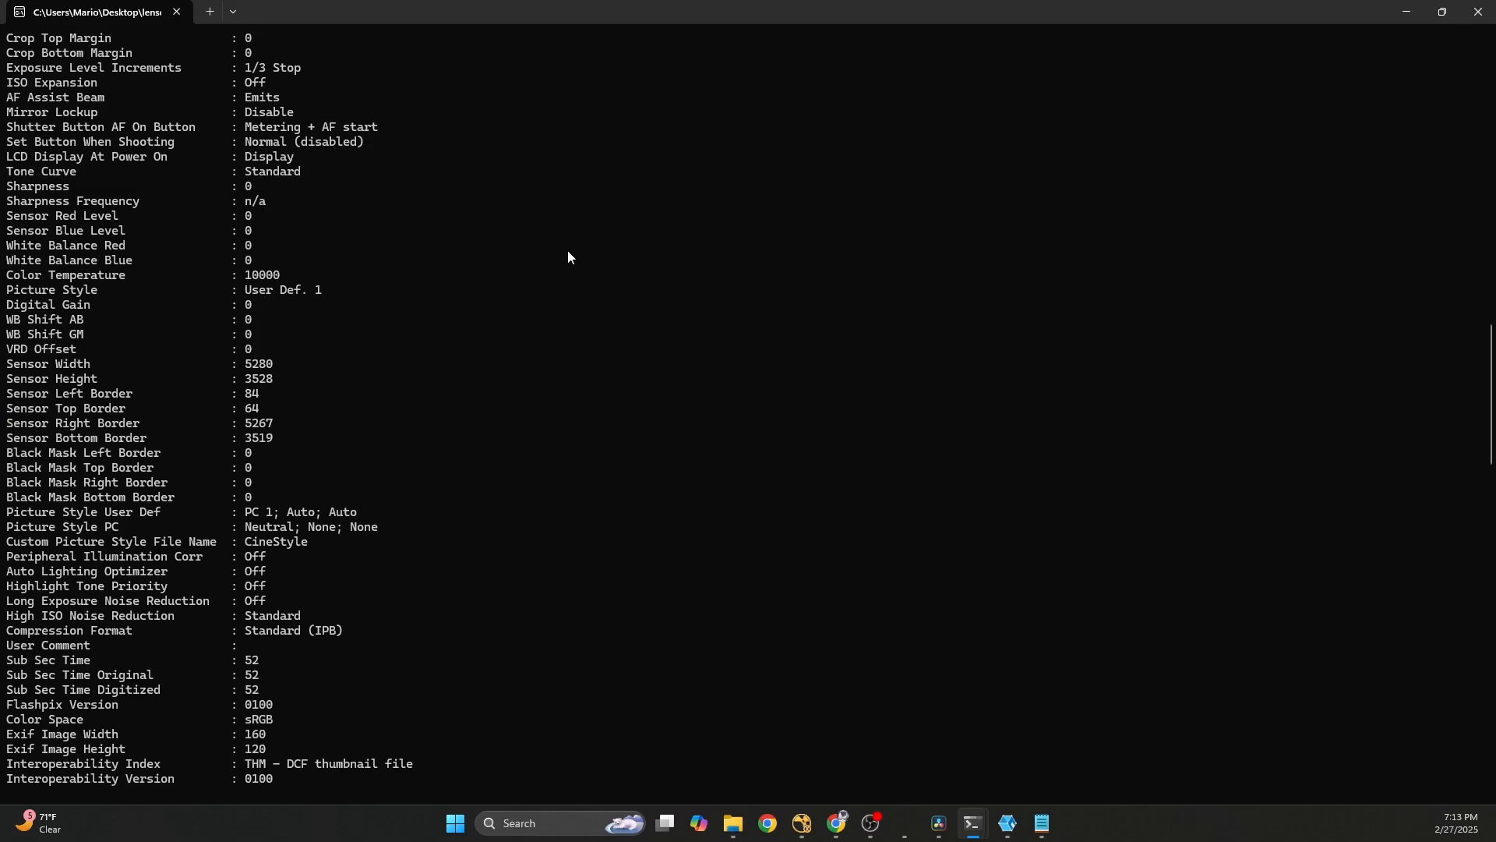
scroll(567, 257, up, 7)
scroll(568, 257, down, 20)
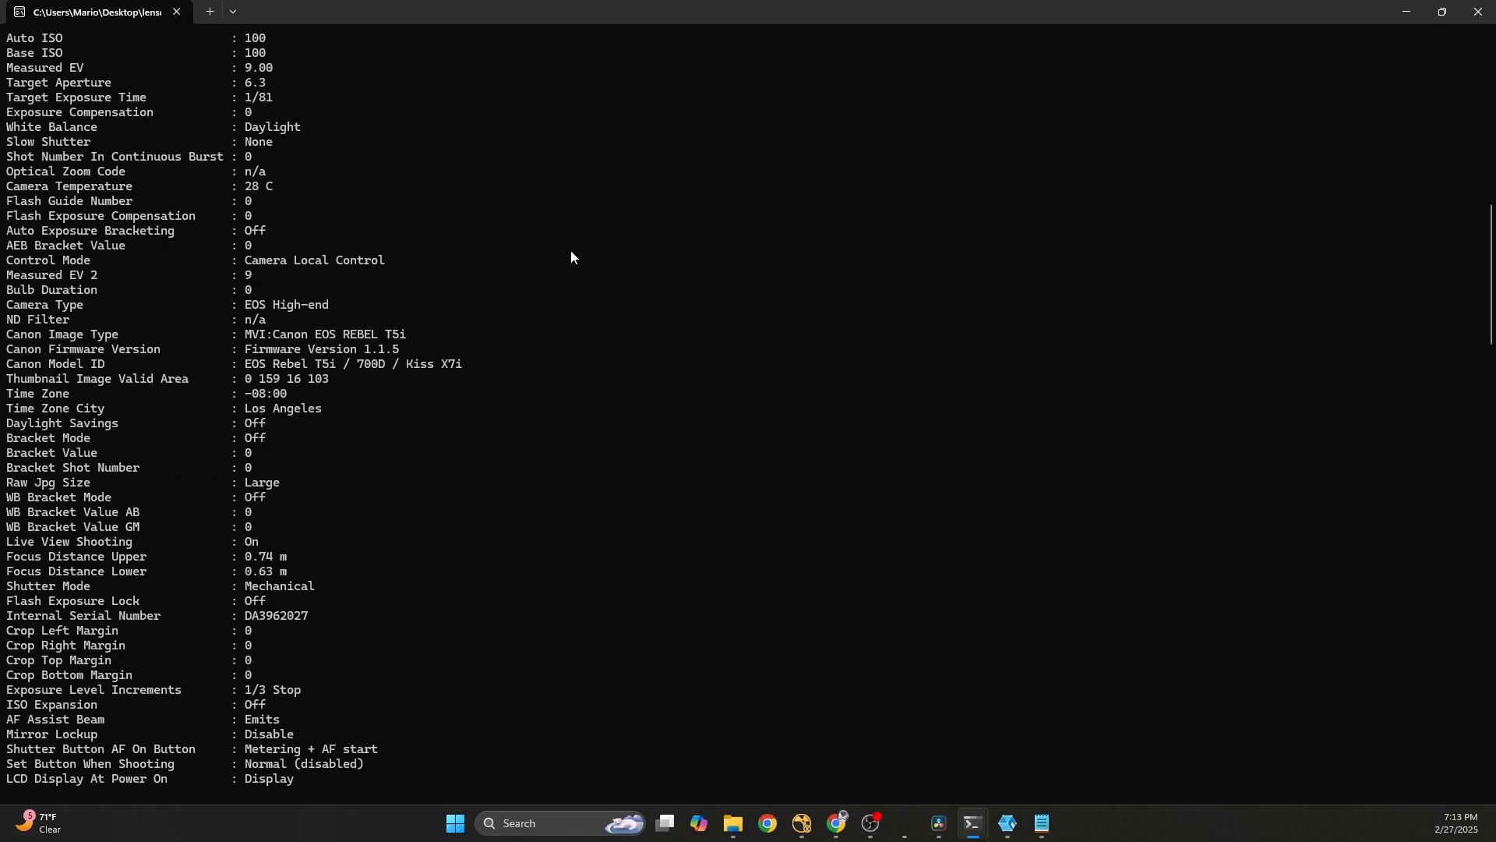
scroll(571, 261, down, 5)
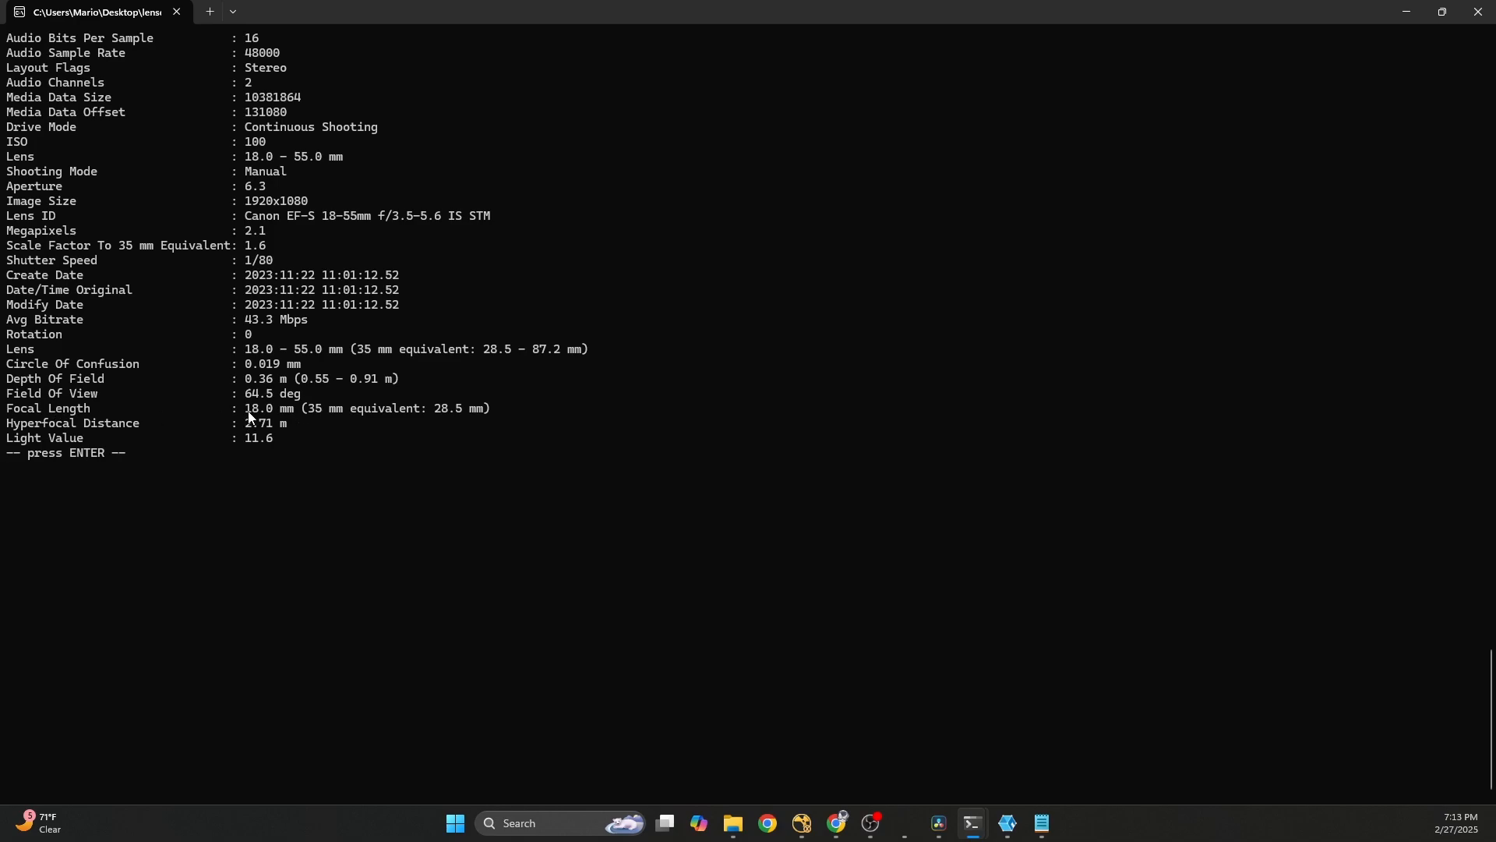
drag(247, 413, 632, 428)
click(1479, 13)
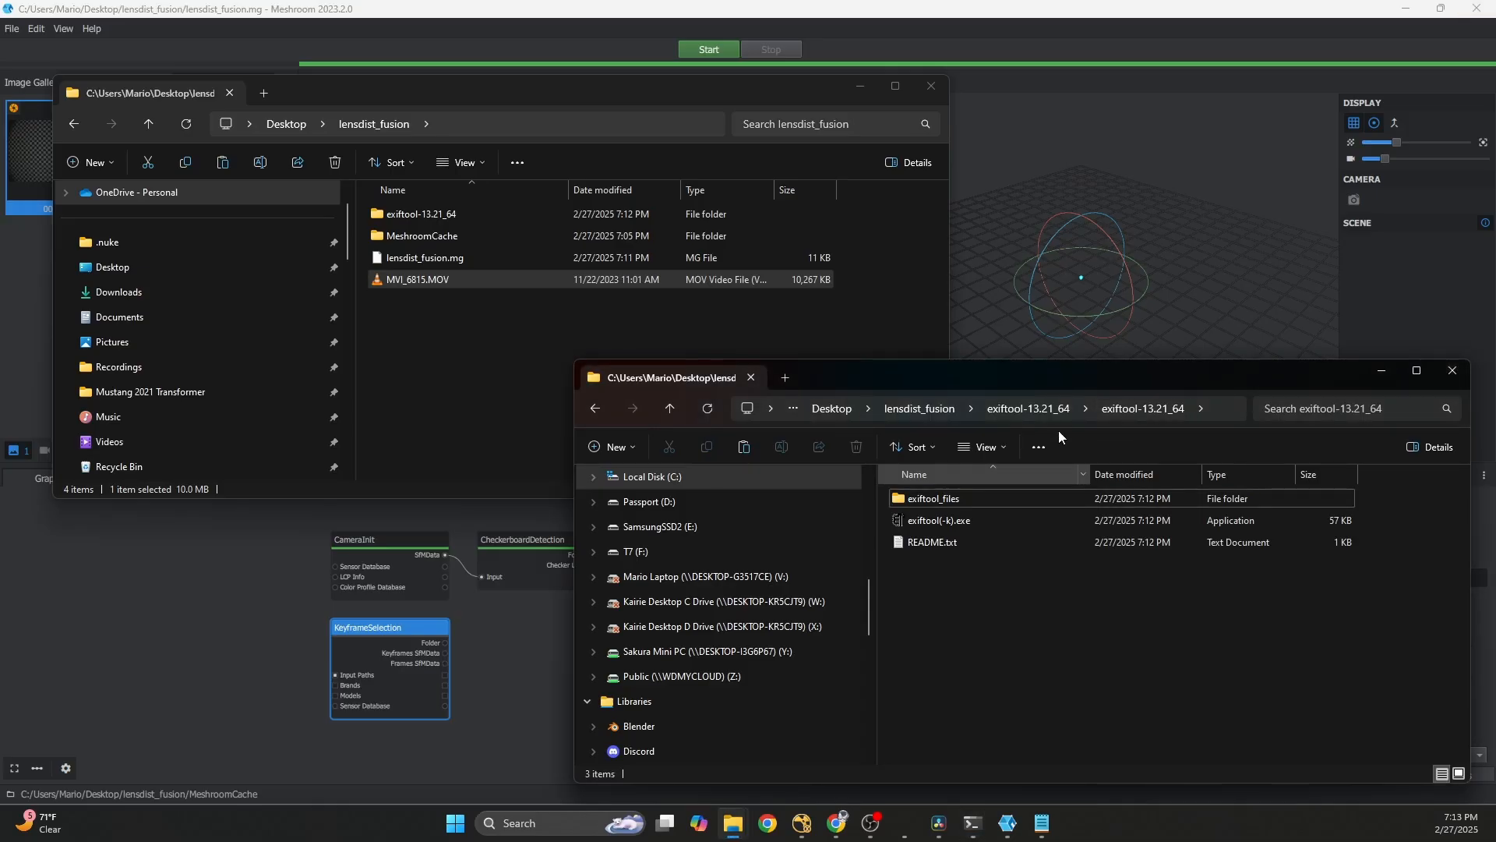
- Minimize both File Explorer windows and clear the node selection in Meshroom's graph
click(1384, 372)
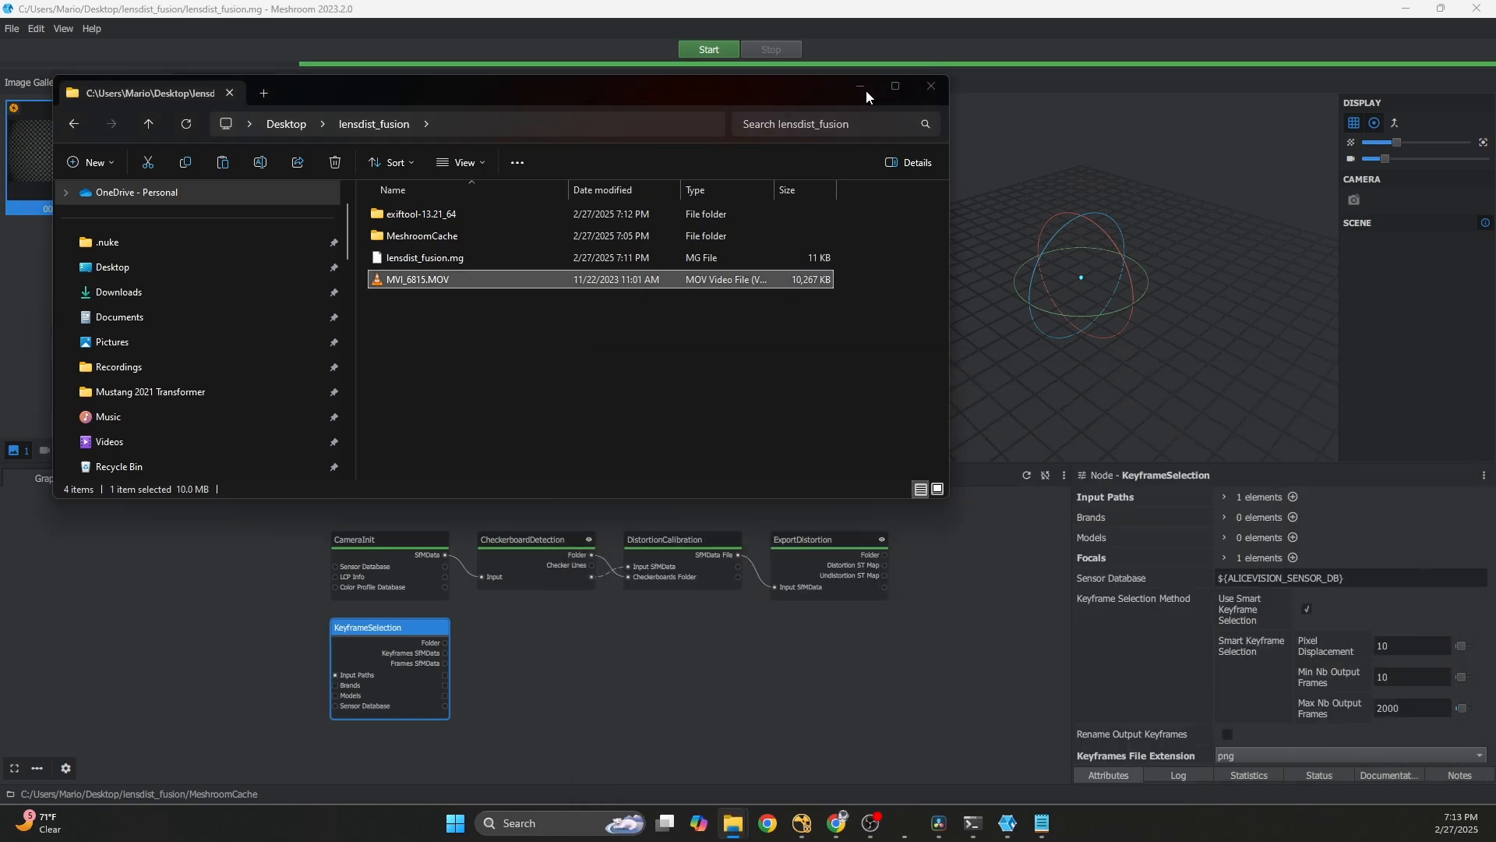
click(862, 87)
click(1224, 557)
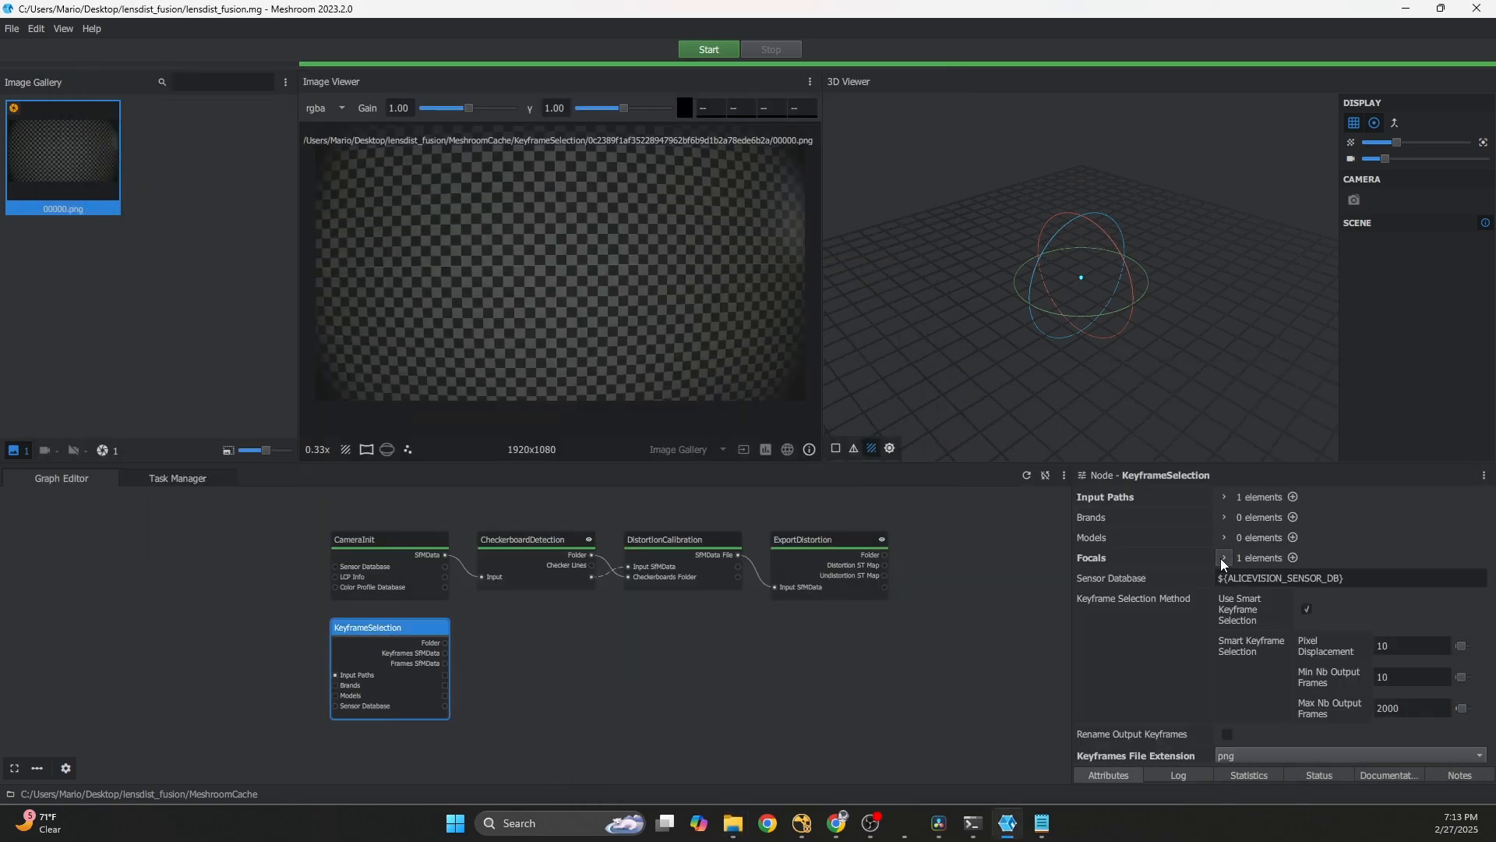
click(839, 636)
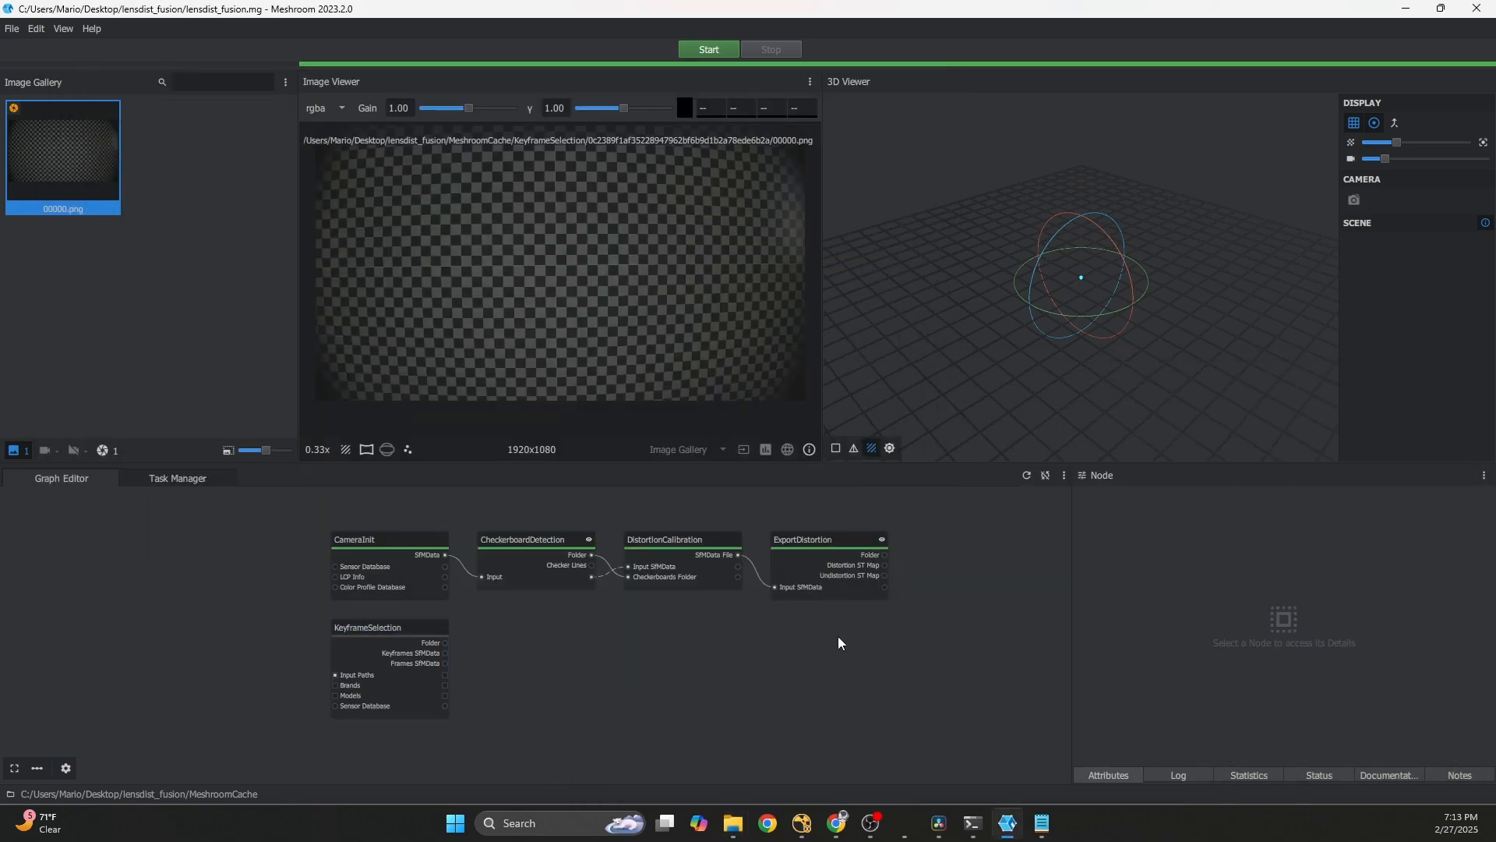
middle_drag(605, 628, 595, 627)
drag(837, 672, 781, 688)
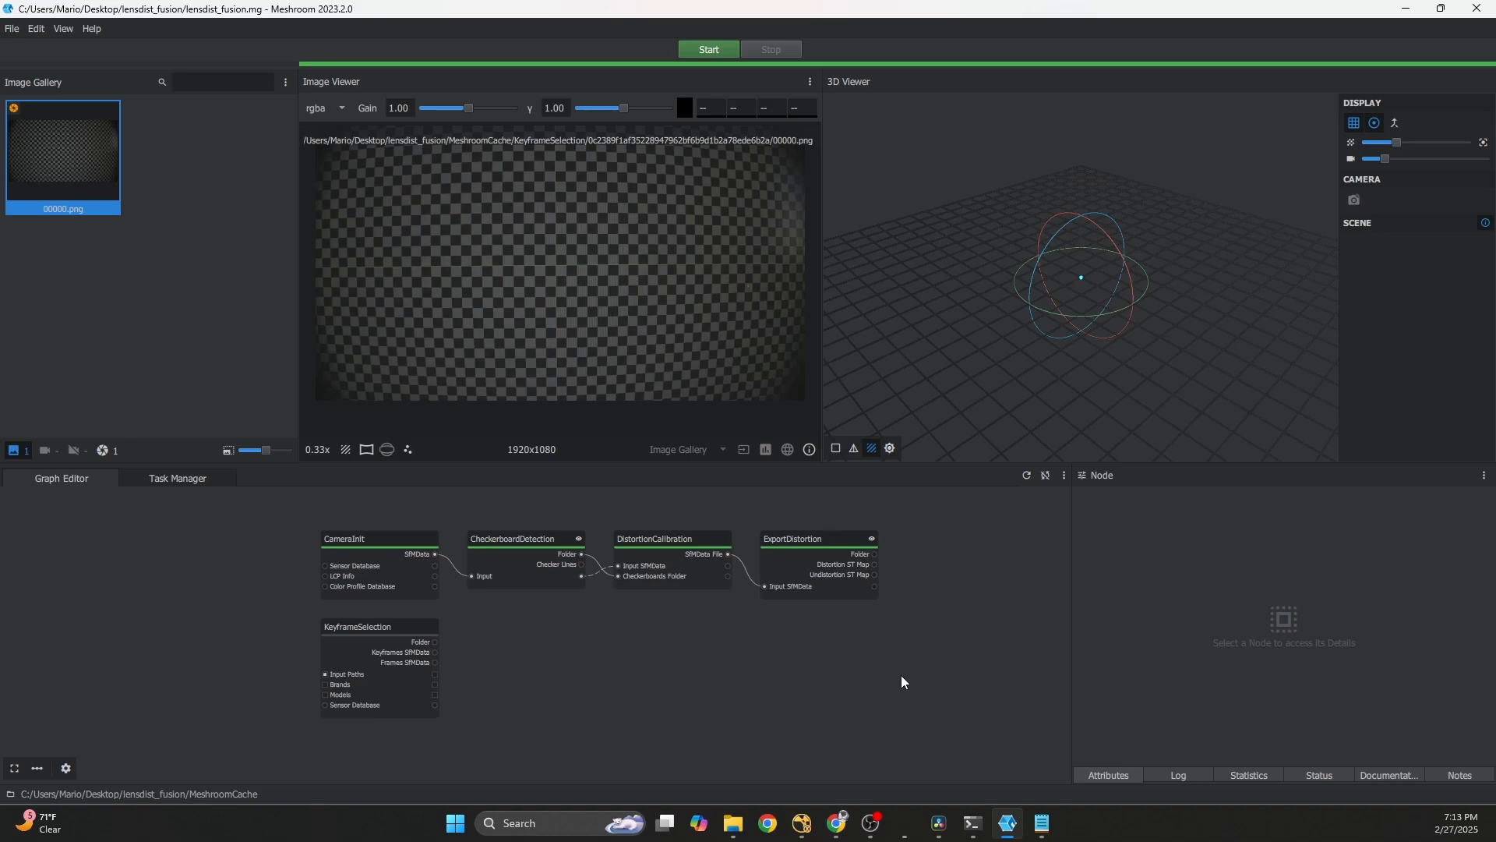
drag(881, 724, 345, 553)
click(881, 660)
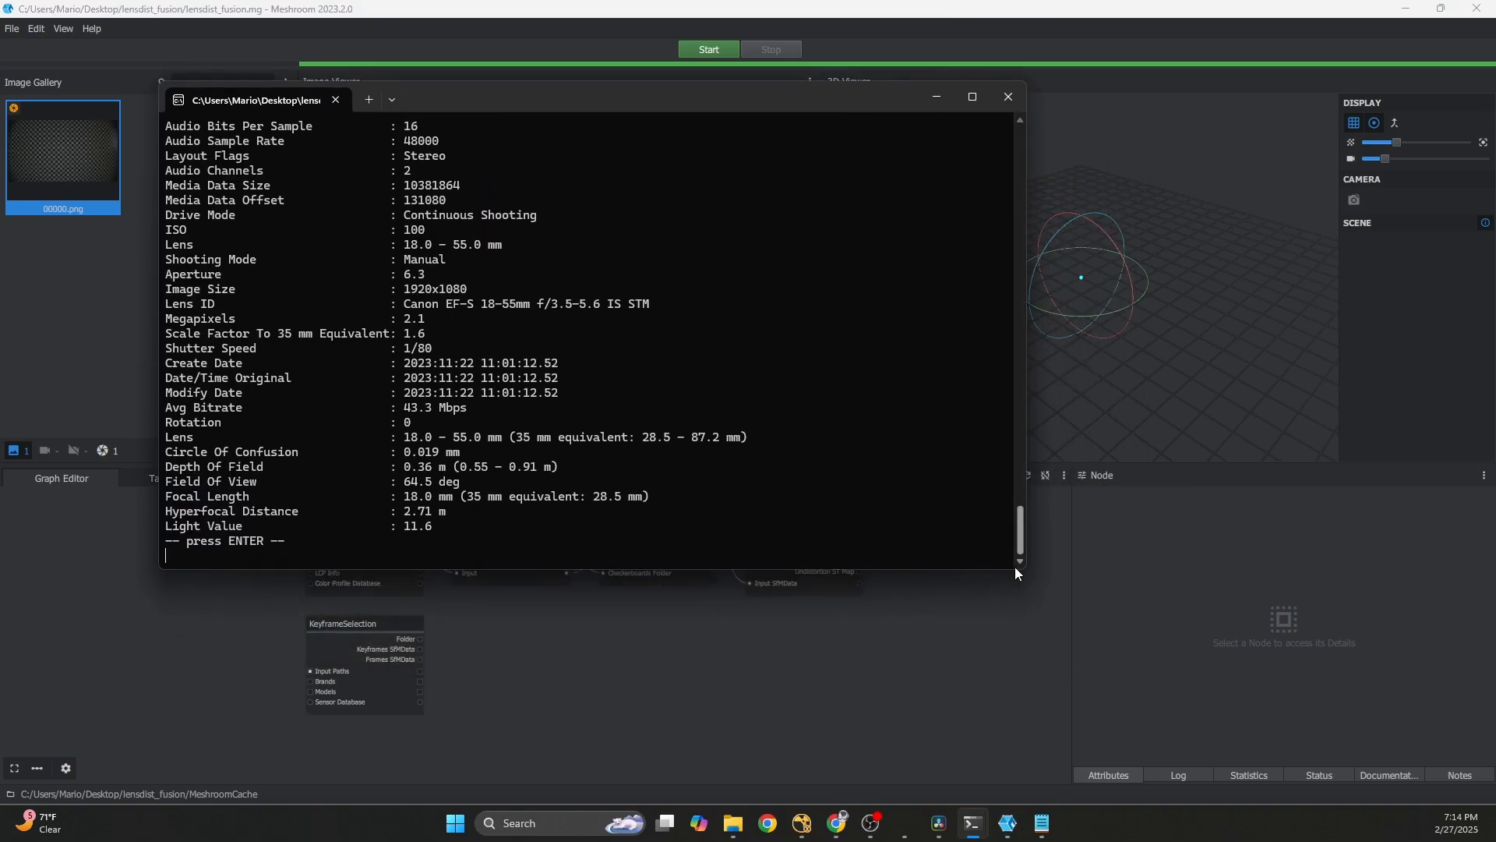
- Enlarge the ExifTool output window and review the clip's focal length, sensor size and 35 mm scale factor entries
drag(1023, 573, 1240, 256)
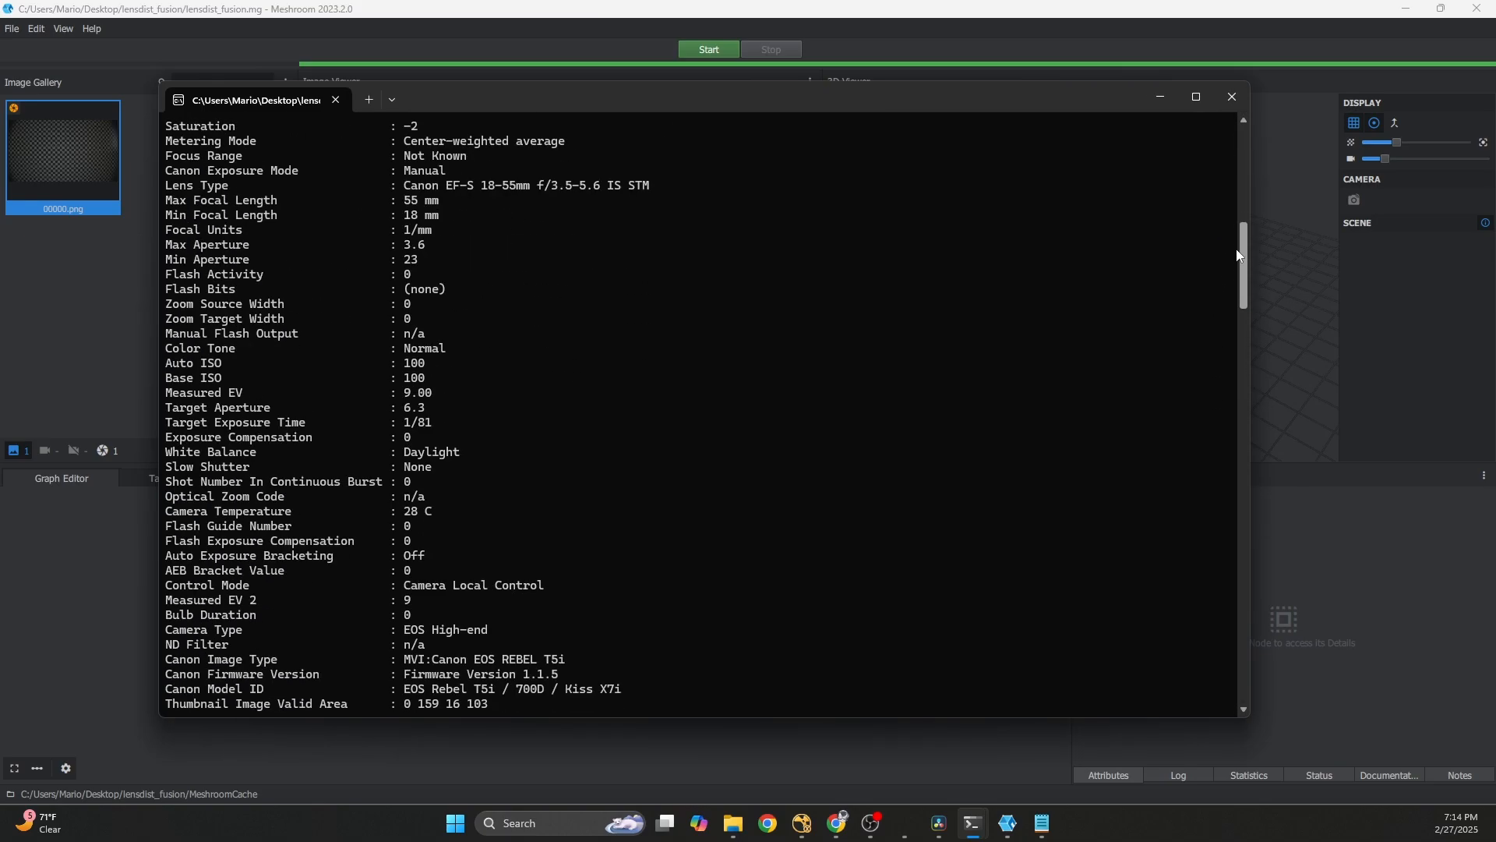
scroll(642, 354, down, 4)
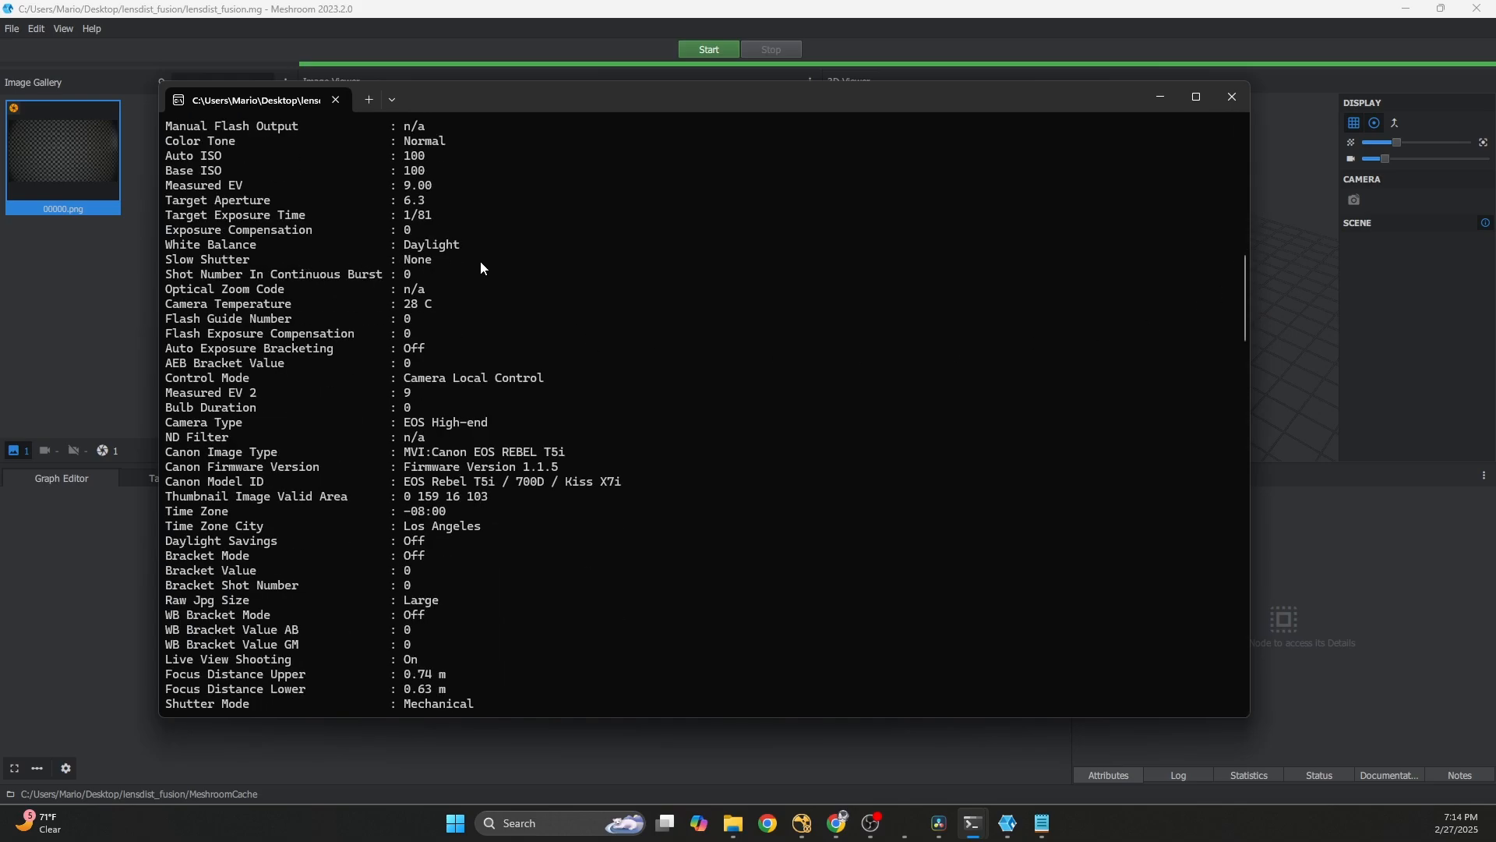
scroll(424, 420, up, 20)
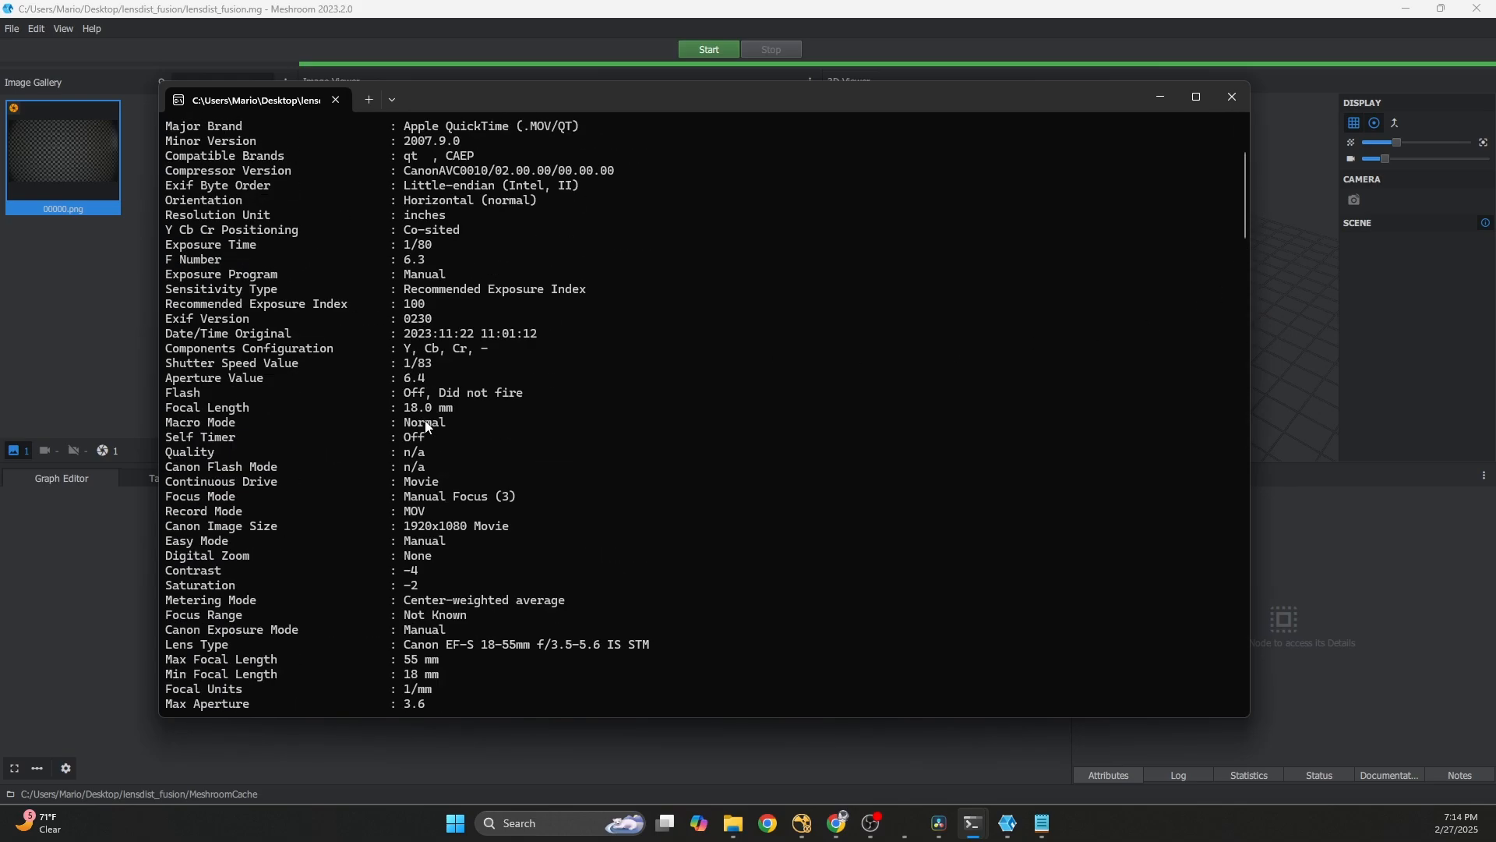
scroll(427, 405, down, 20)
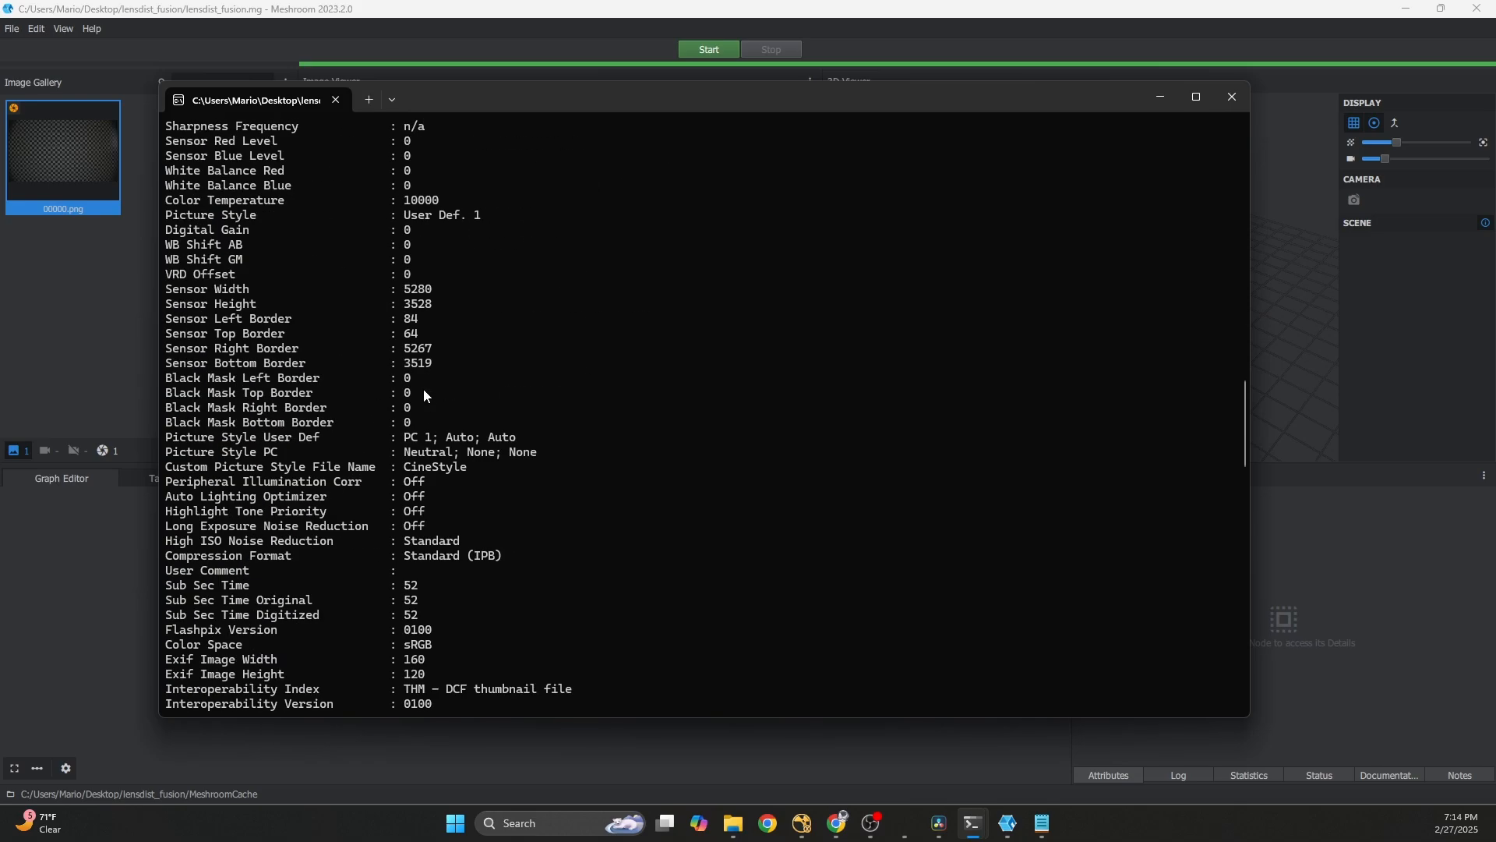
scroll(425, 395, down, 20)
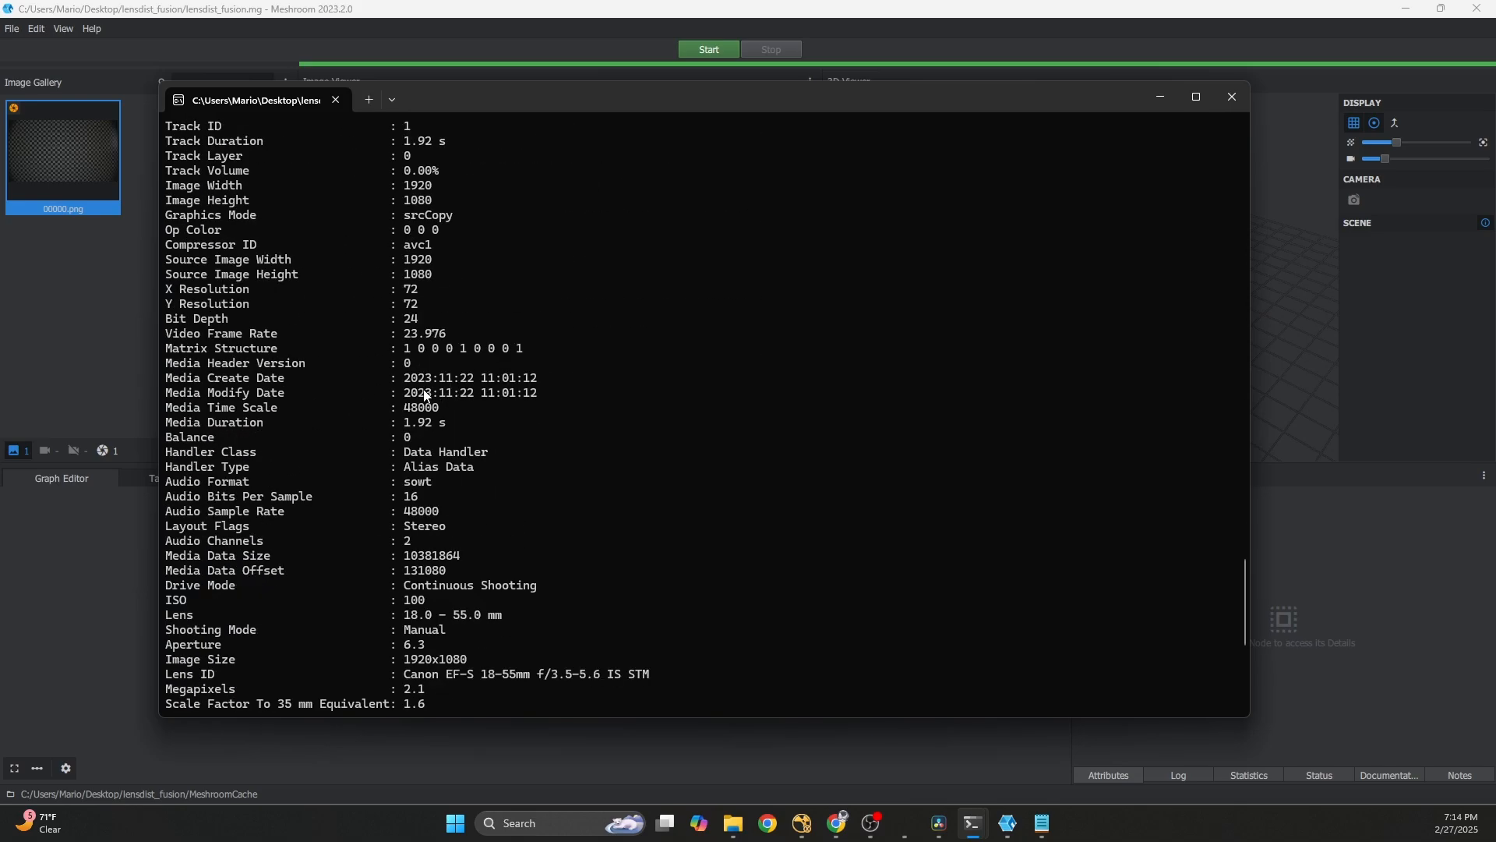
scroll(426, 396, down, 5)
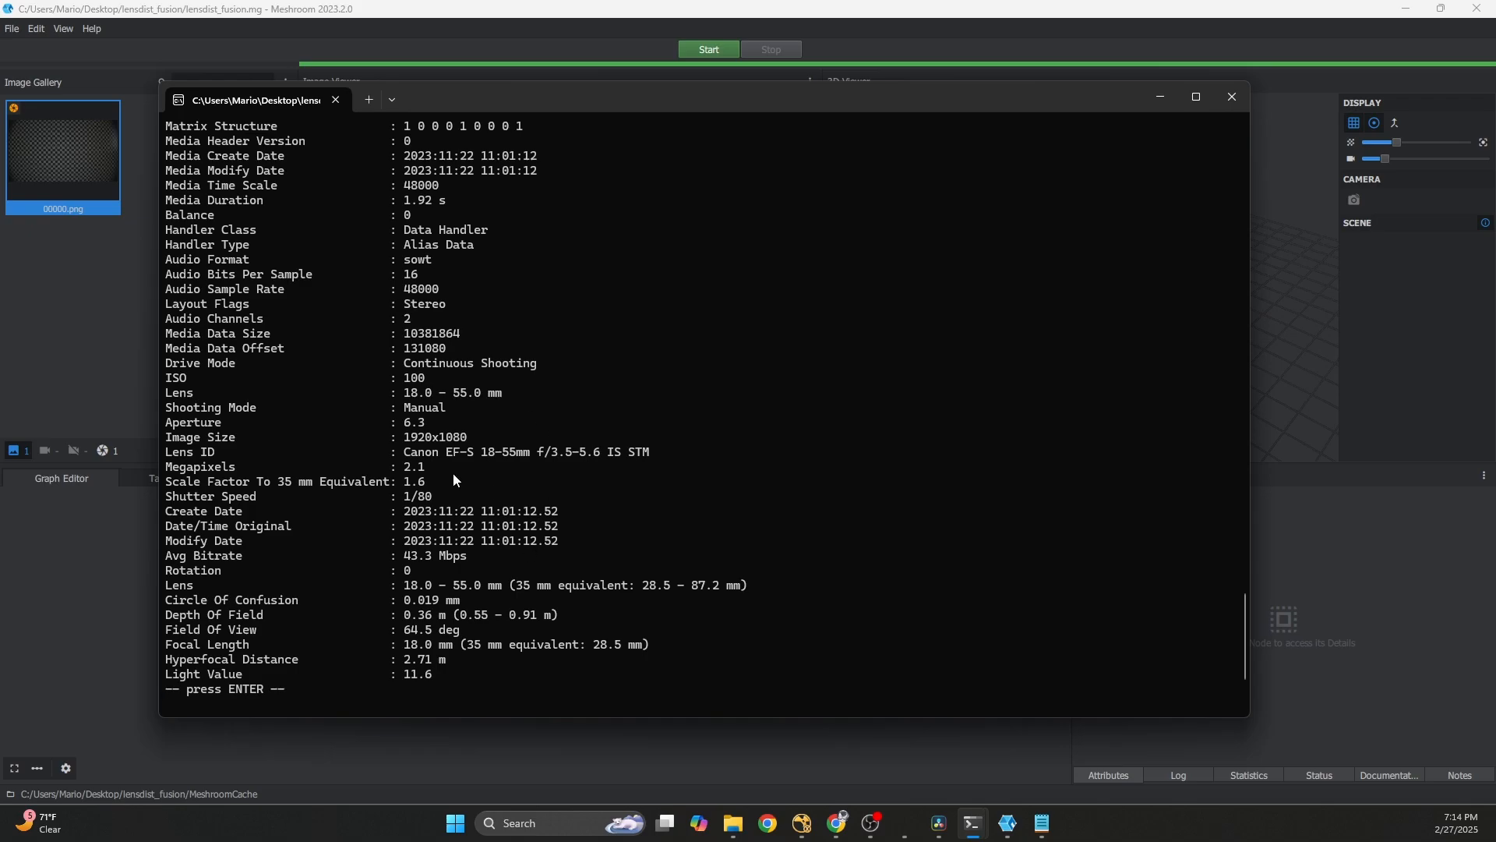
scroll(468, 468, down, 3)
- Minimize the ExifTool output and Meshroom to return to the Fusion page in DaVinci Resolve
drag(835, 99, 887, 147)
click(1210, 148)
click(1401, 11)
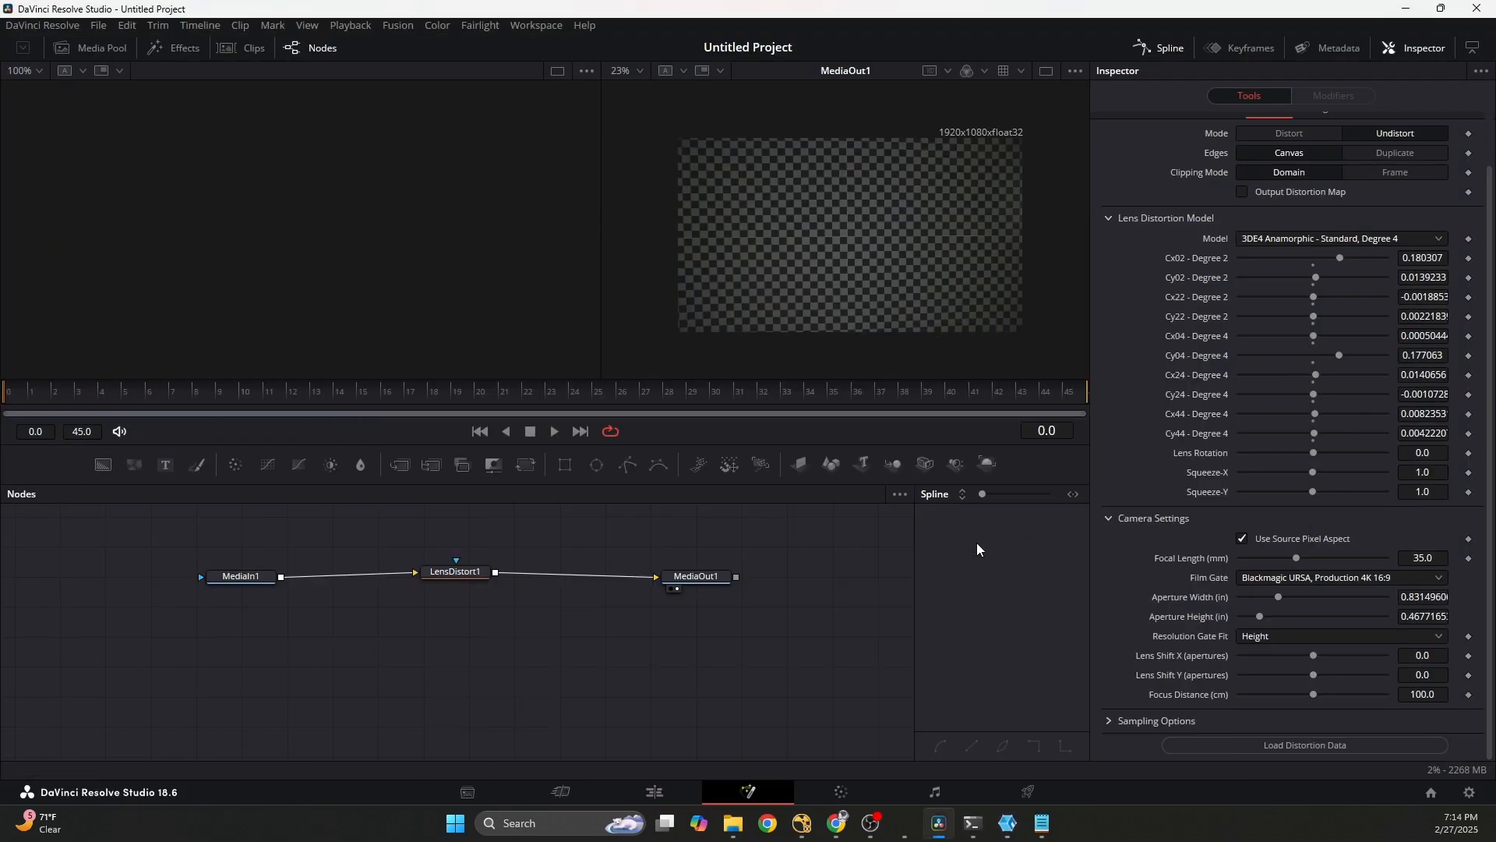
- Arrange the LensDistort1 and MediaOut1 nodes closer together in one straight row with MediaIn1
click(443, 618)
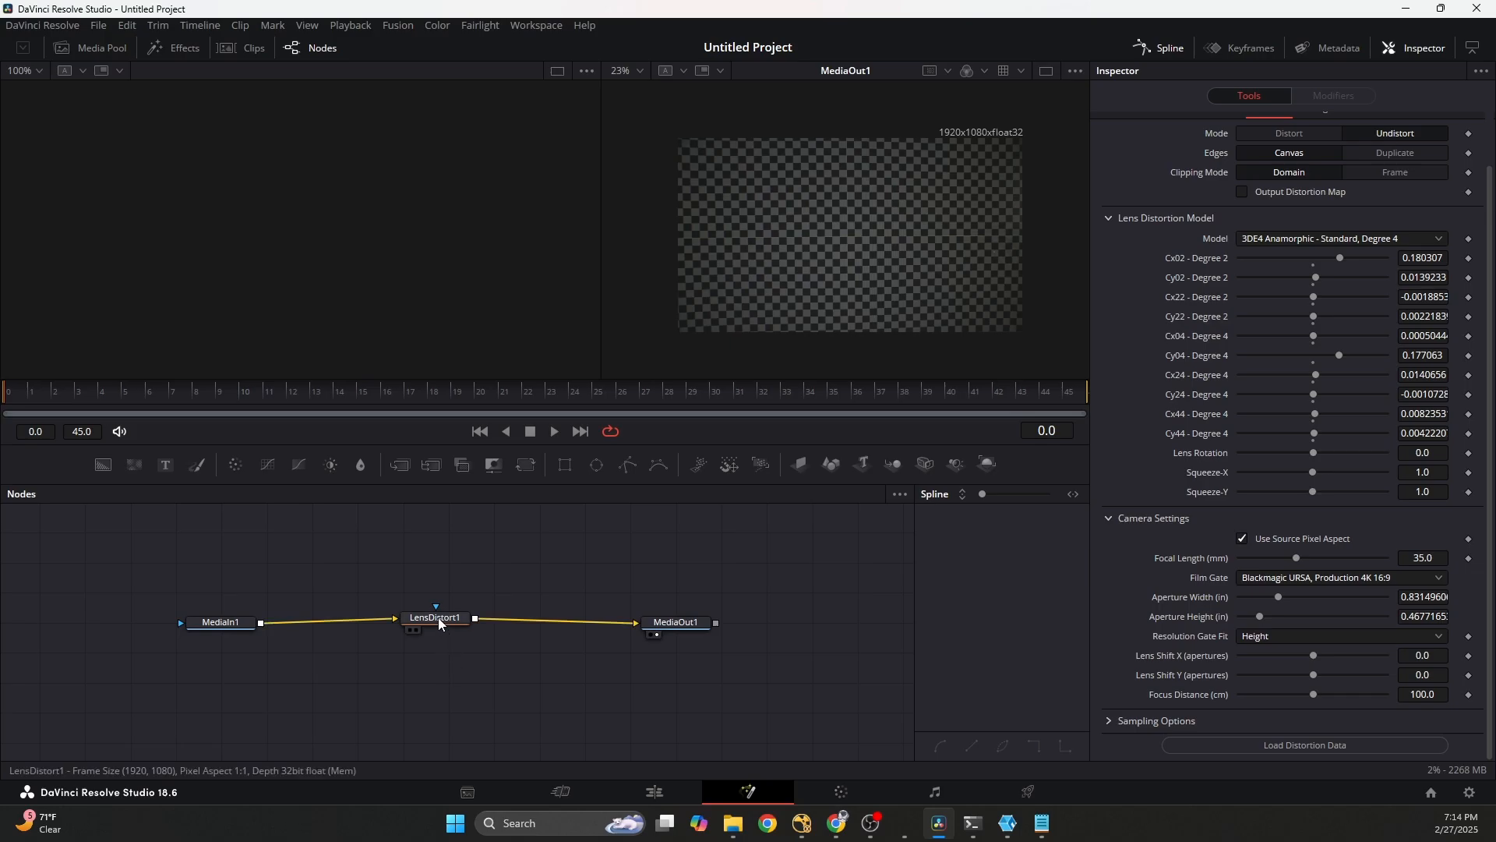
click(655, 652)
mouse_move(676, 628)
mouse_down()
mouse_move(637, 614)
mouse_move(401, 625)
mouse_up()
click(518, 723)
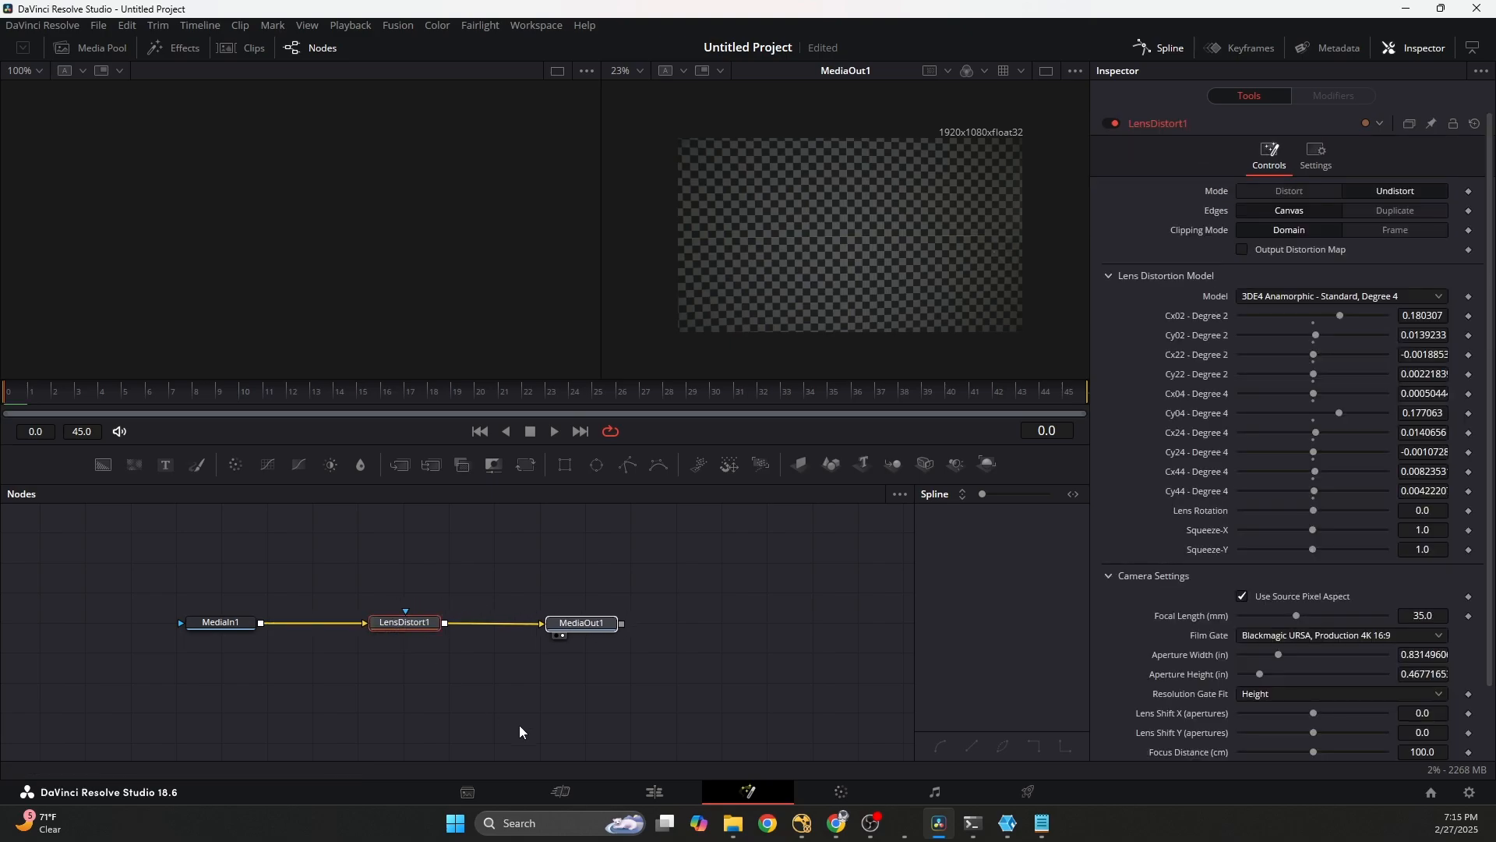